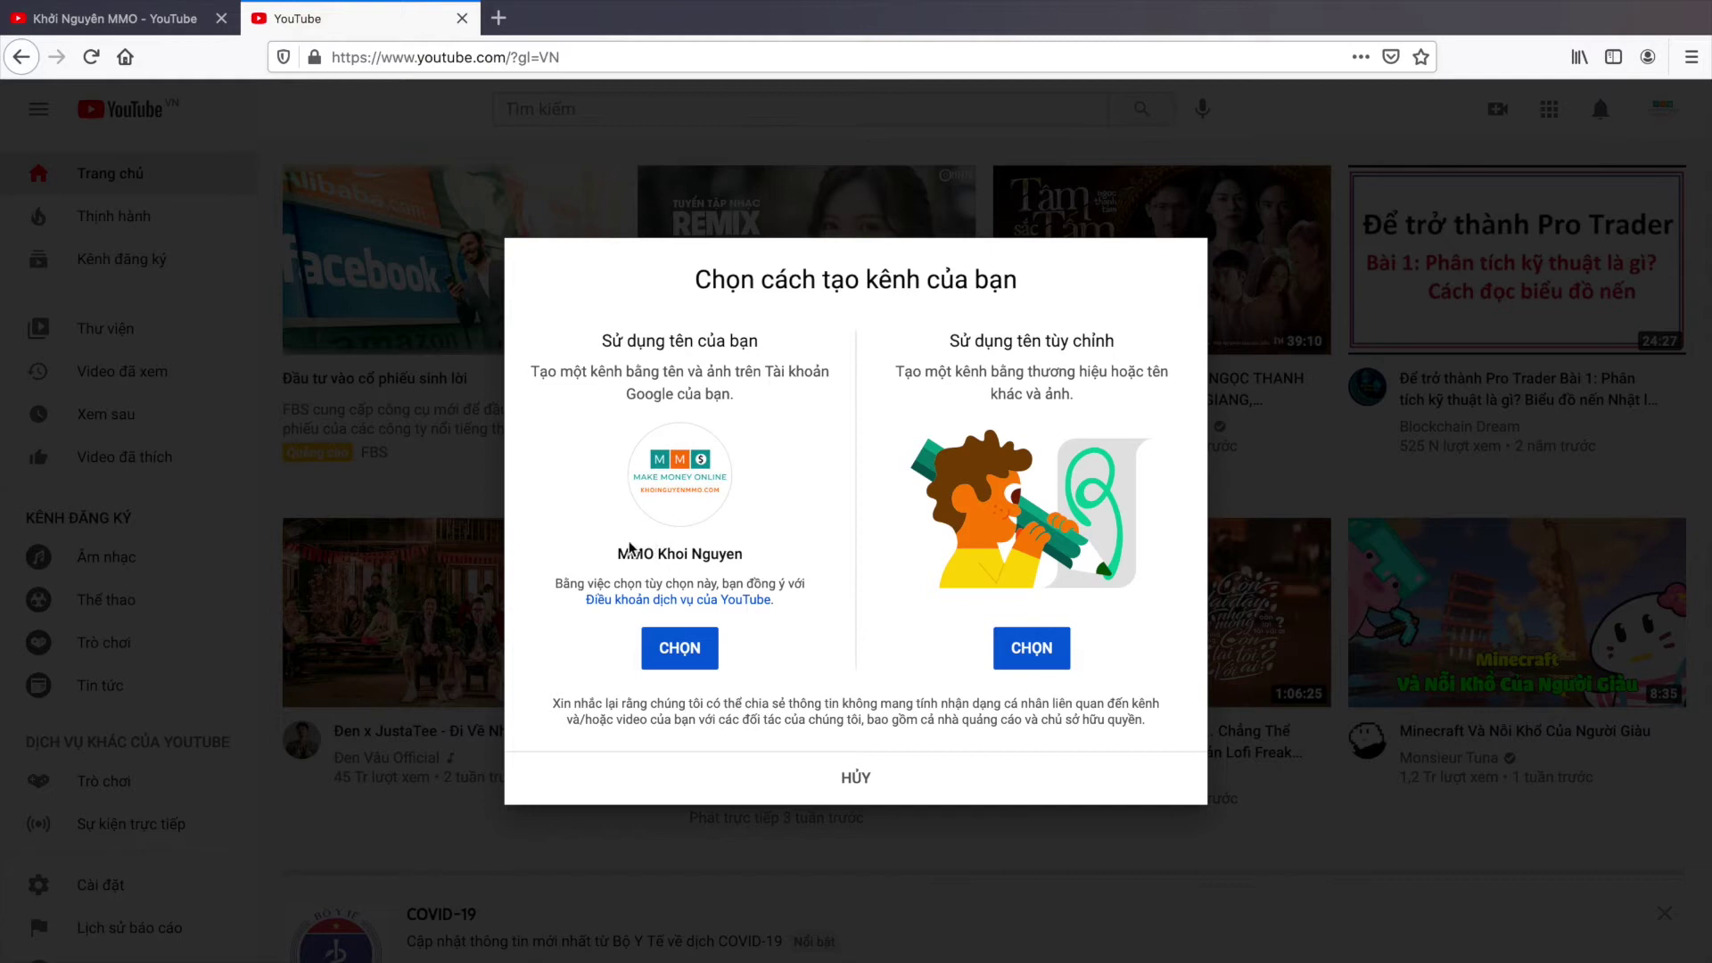
Step: Choose the 'Sử dụng tên tùy chỉnh' option to create the channel under a custom name
left_click_drag(618, 553, 790, 560)
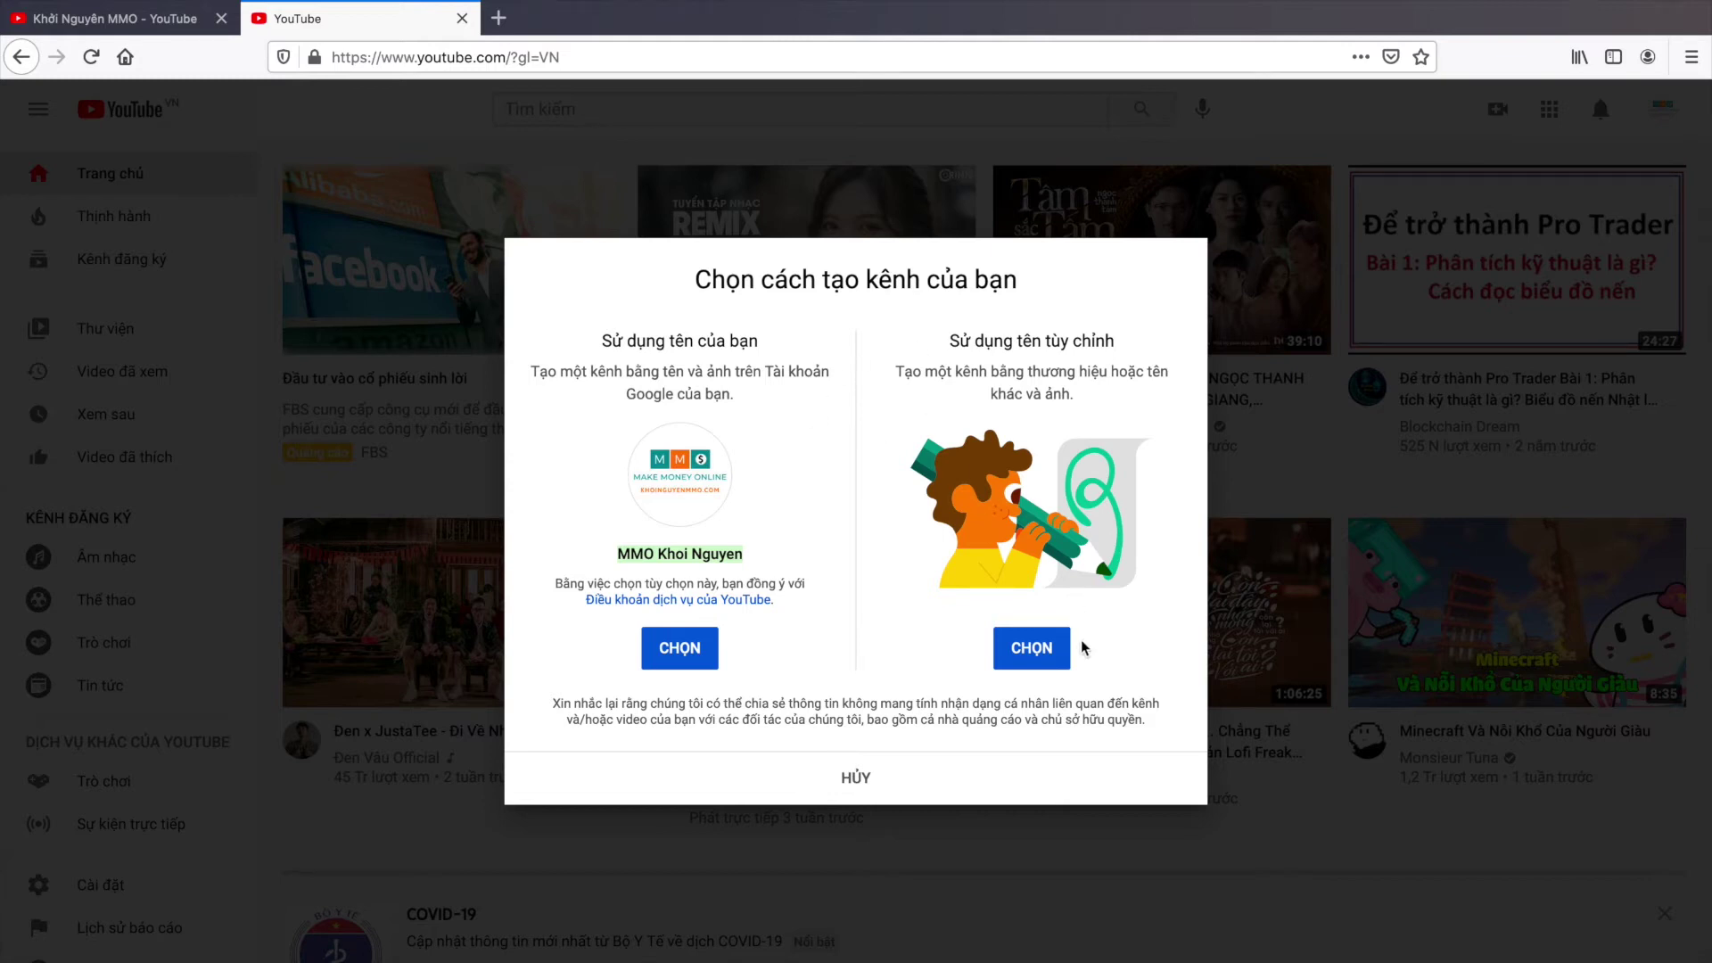
left_click_drag(948, 341, 1115, 340)
left_click(1113, 339)
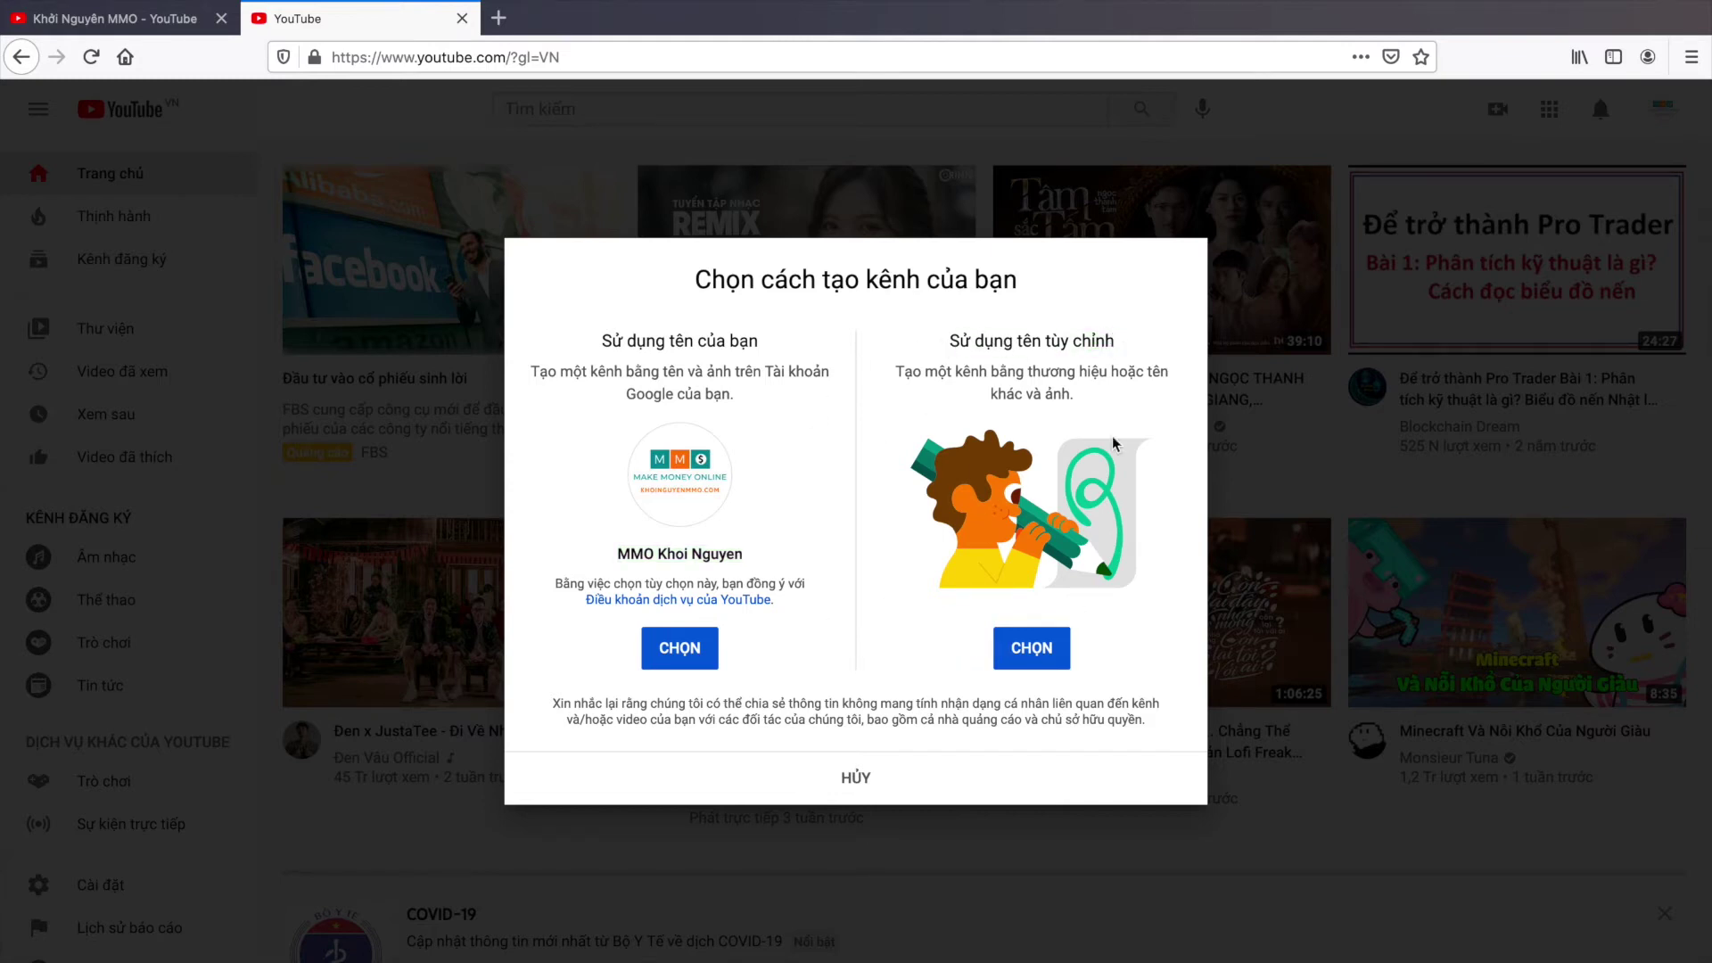
left_click(1042, 655)
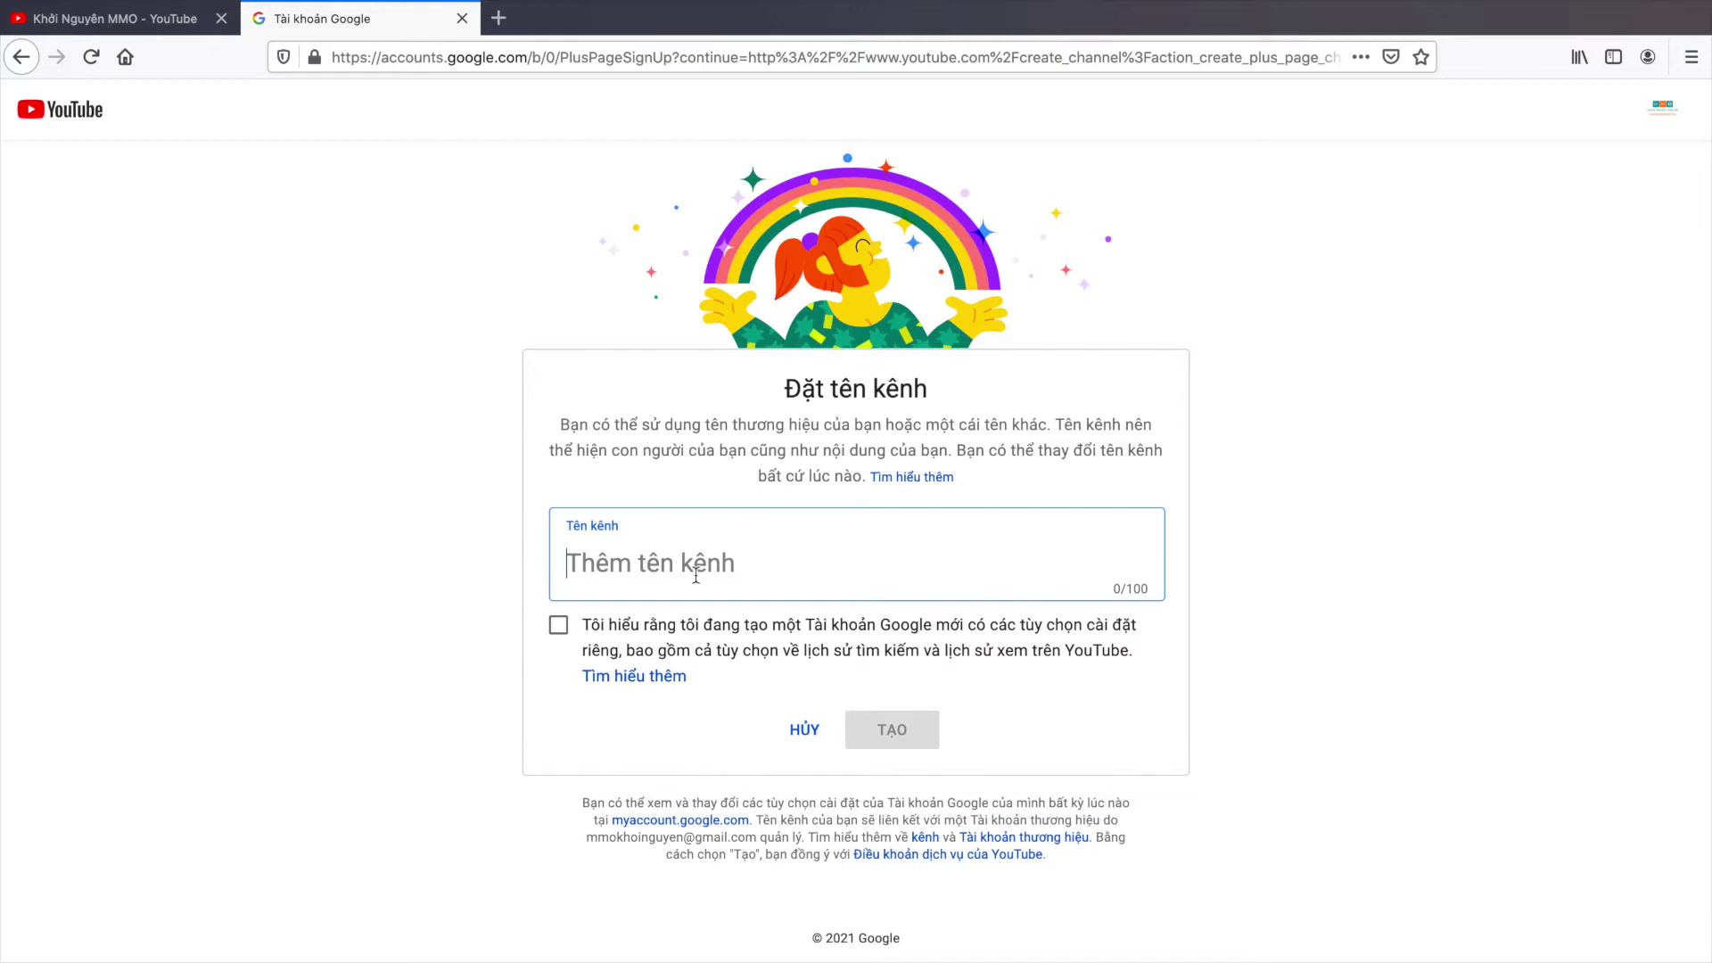
Step: Name the channel 'KIẾM TIỀN ONLINE', tick the acknowledgement and create it
type("Kle")
key("BackSpace")
type("ÊM")
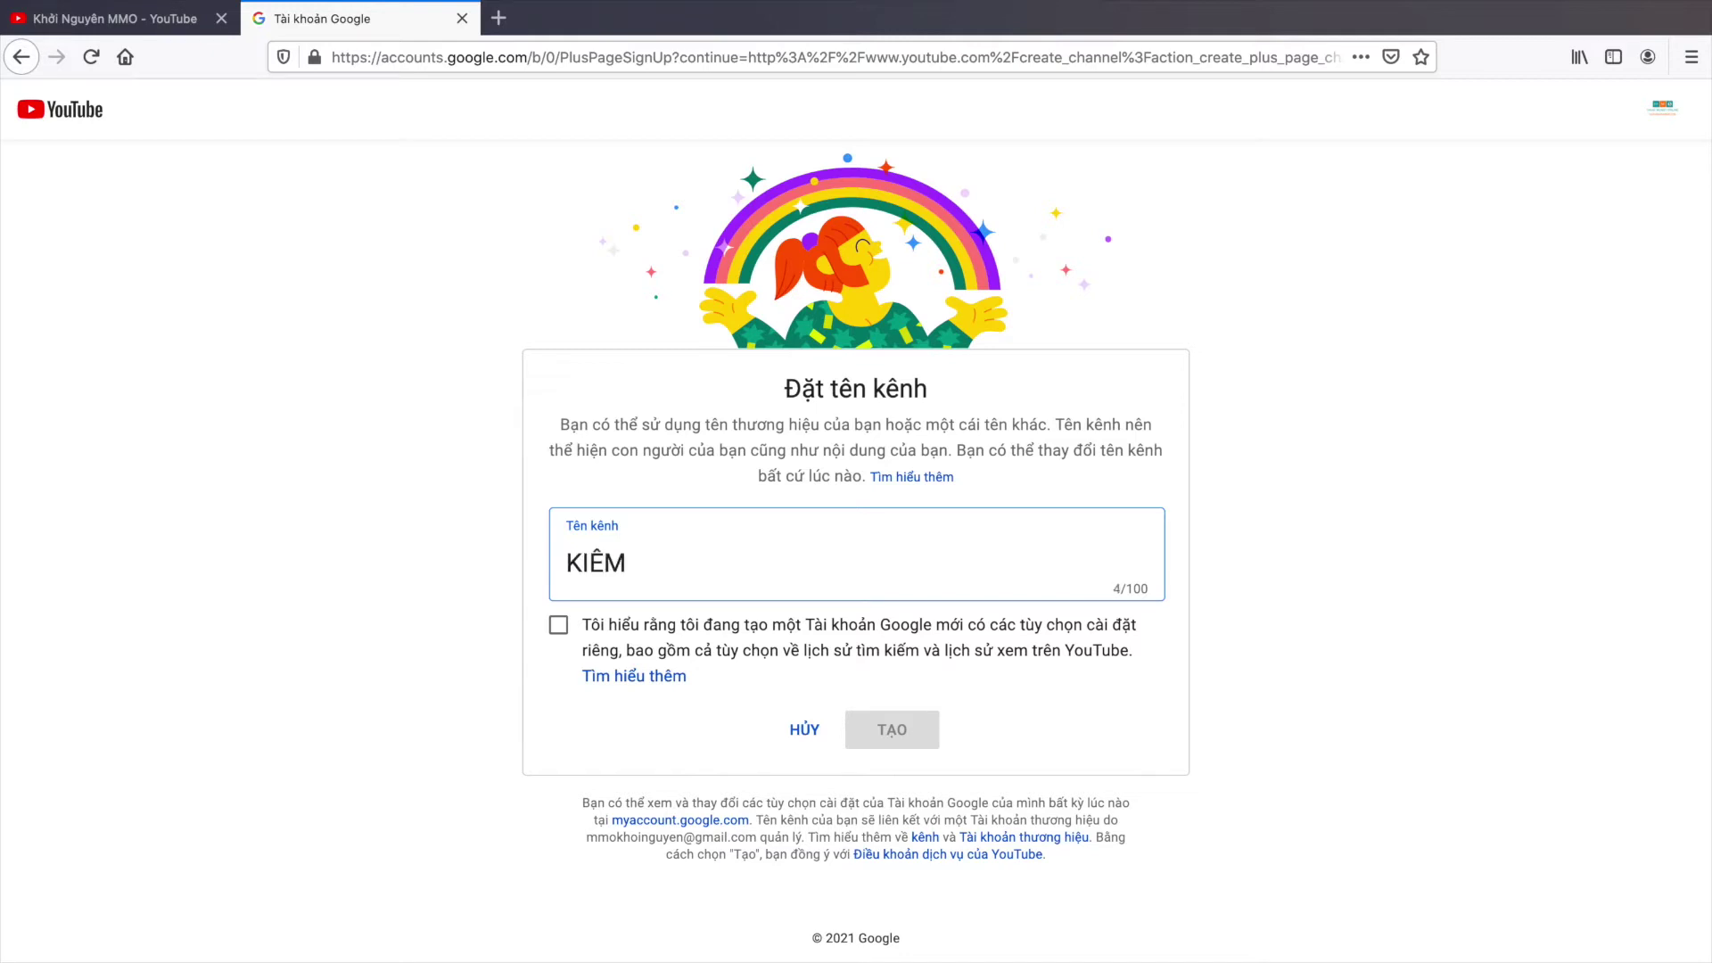
type(" TIỀN N")
key("BackSpace")
type("ONLINE")
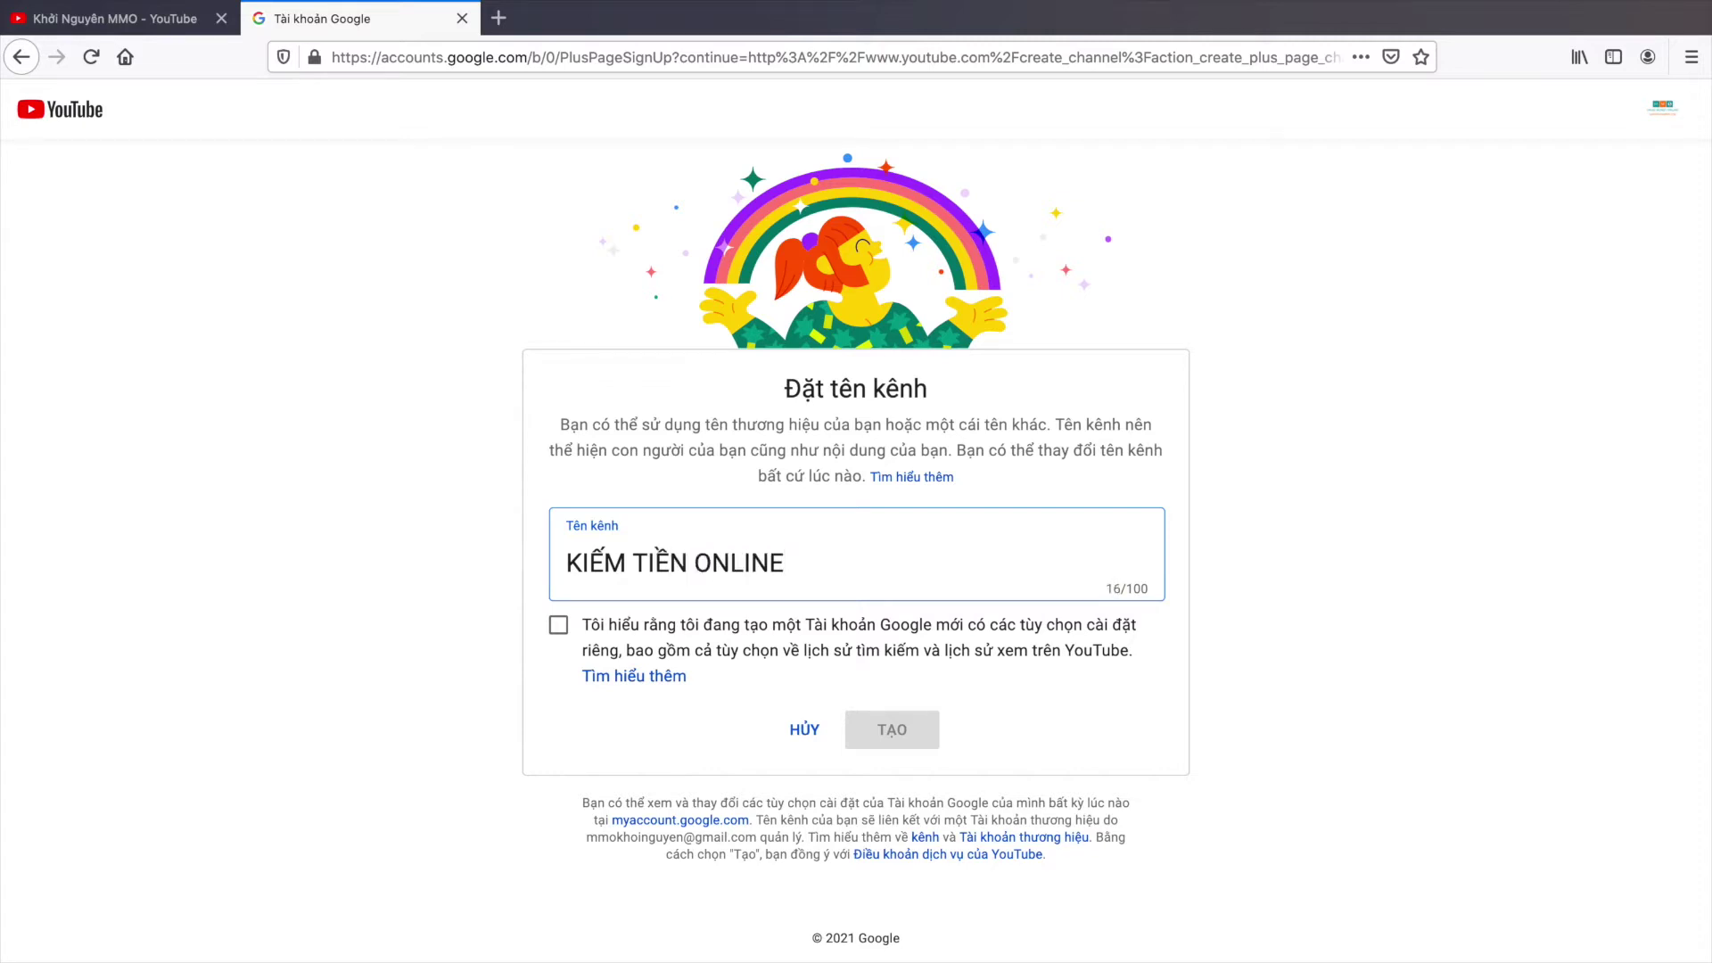
left_click(557, 635)
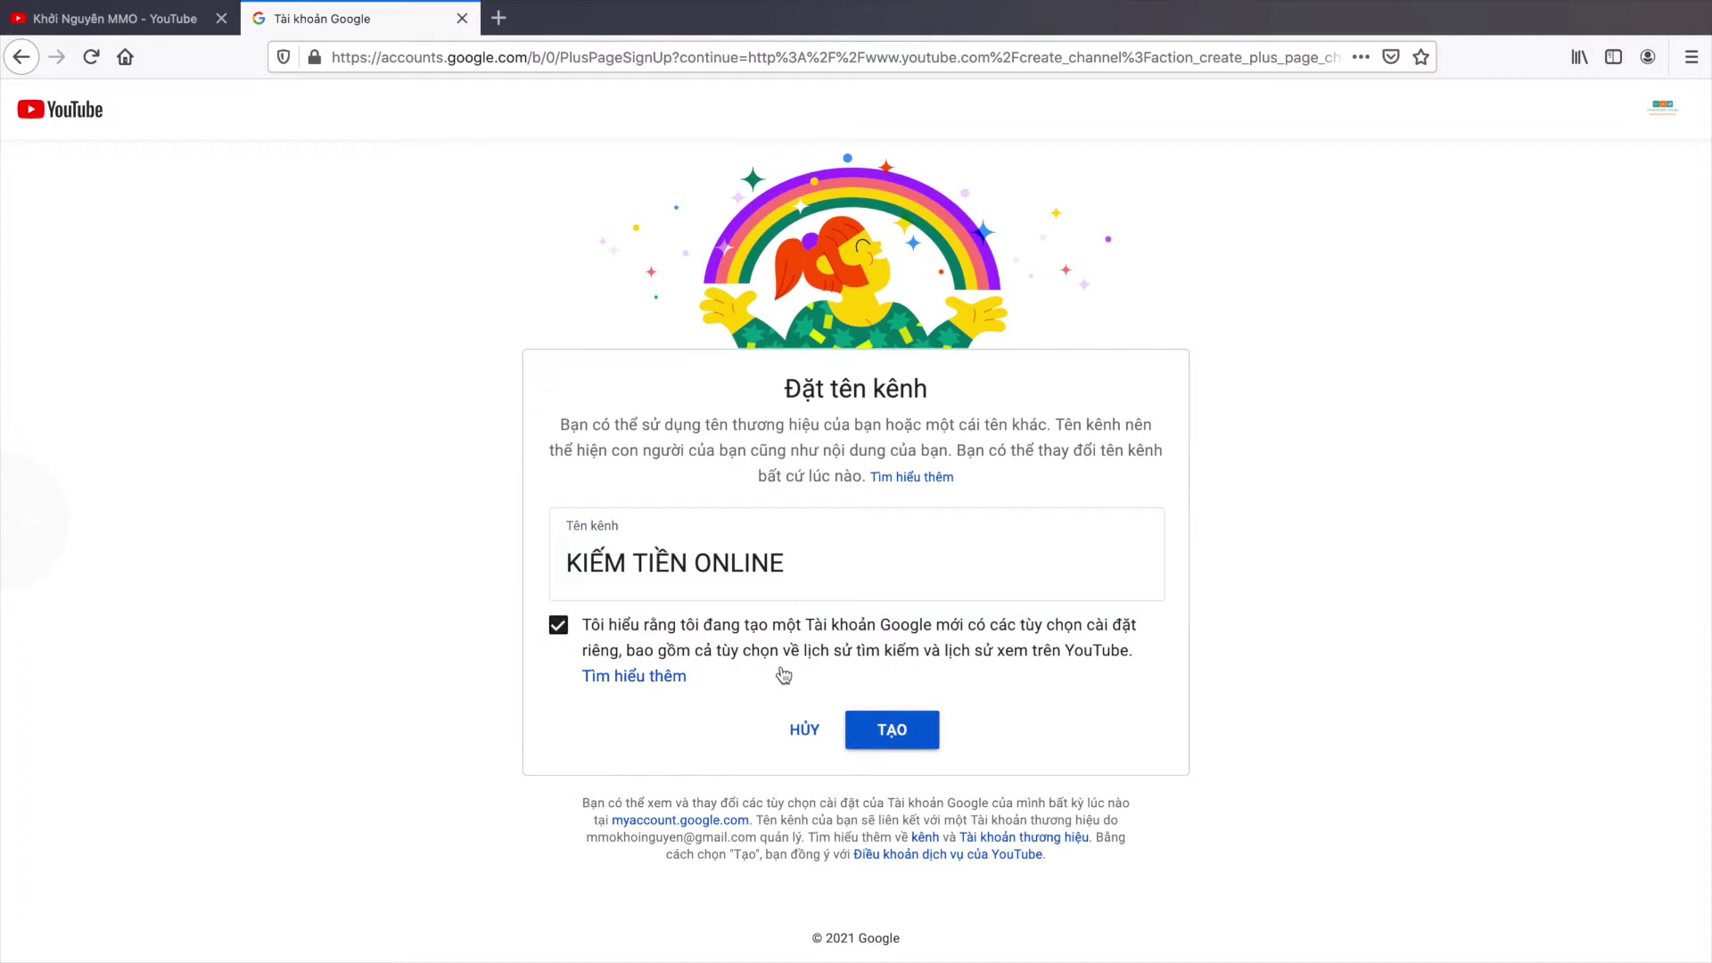
left_click(910, 741)
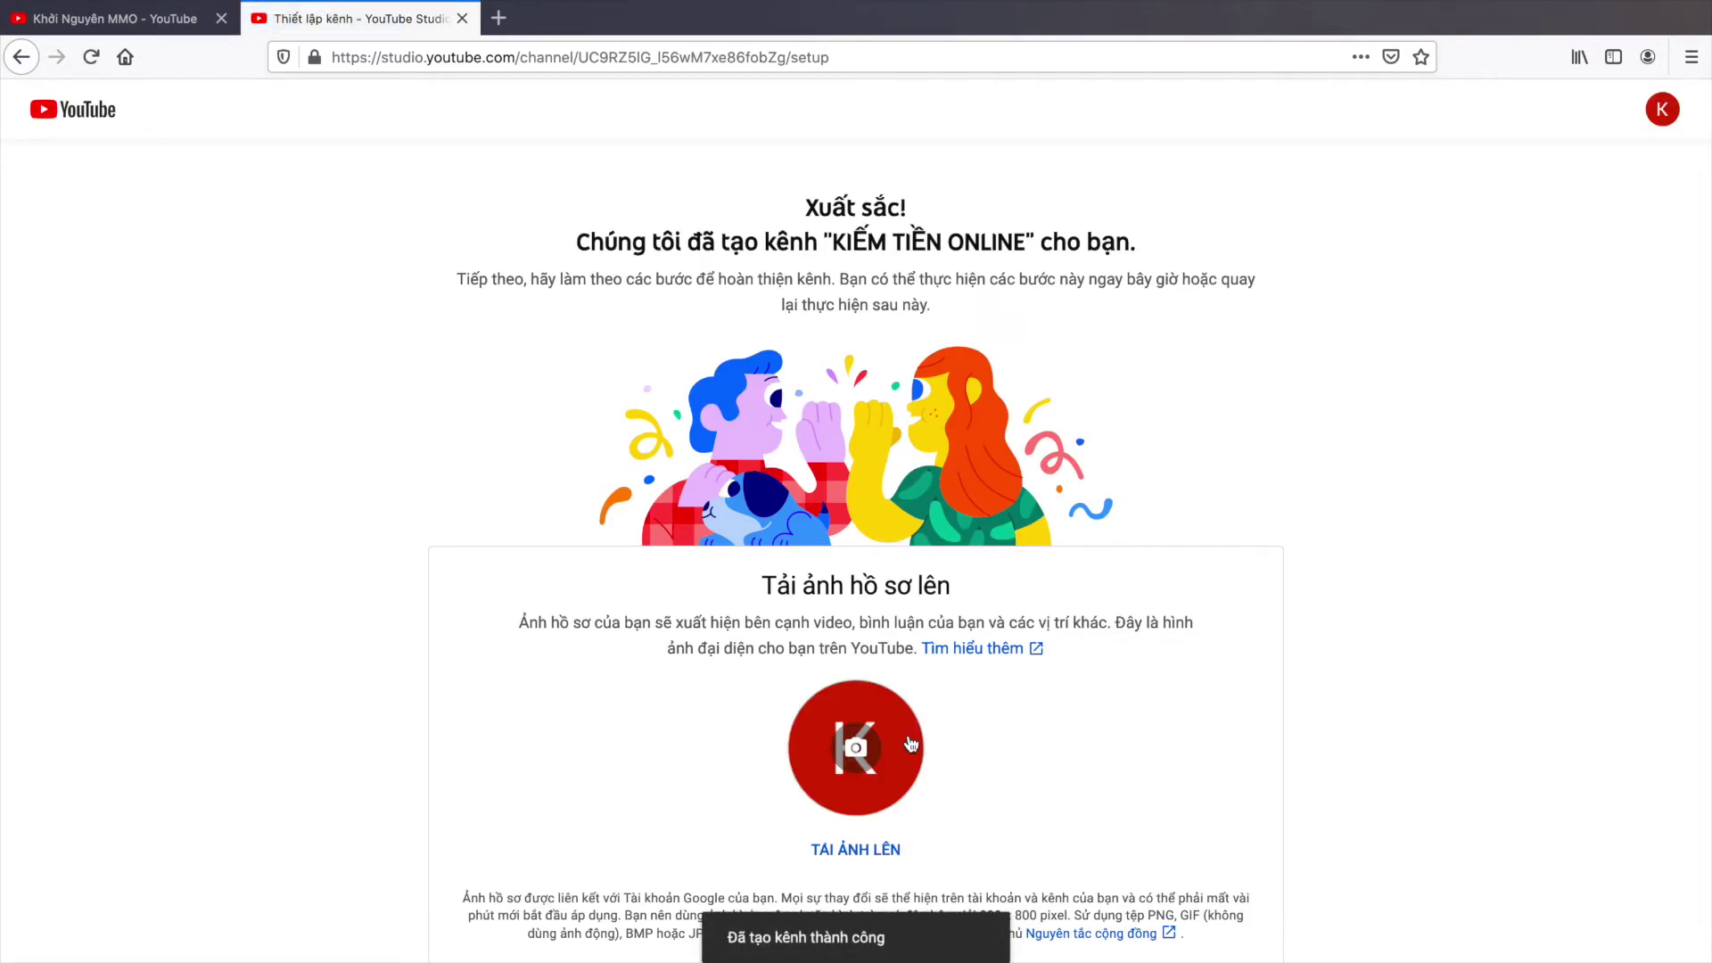
Step: Upload 3.png from the ẢNH MMO folder as the channel's profile picture
scroll(911, 744, "down", 2)
scroll(724, 306, "up", 2)
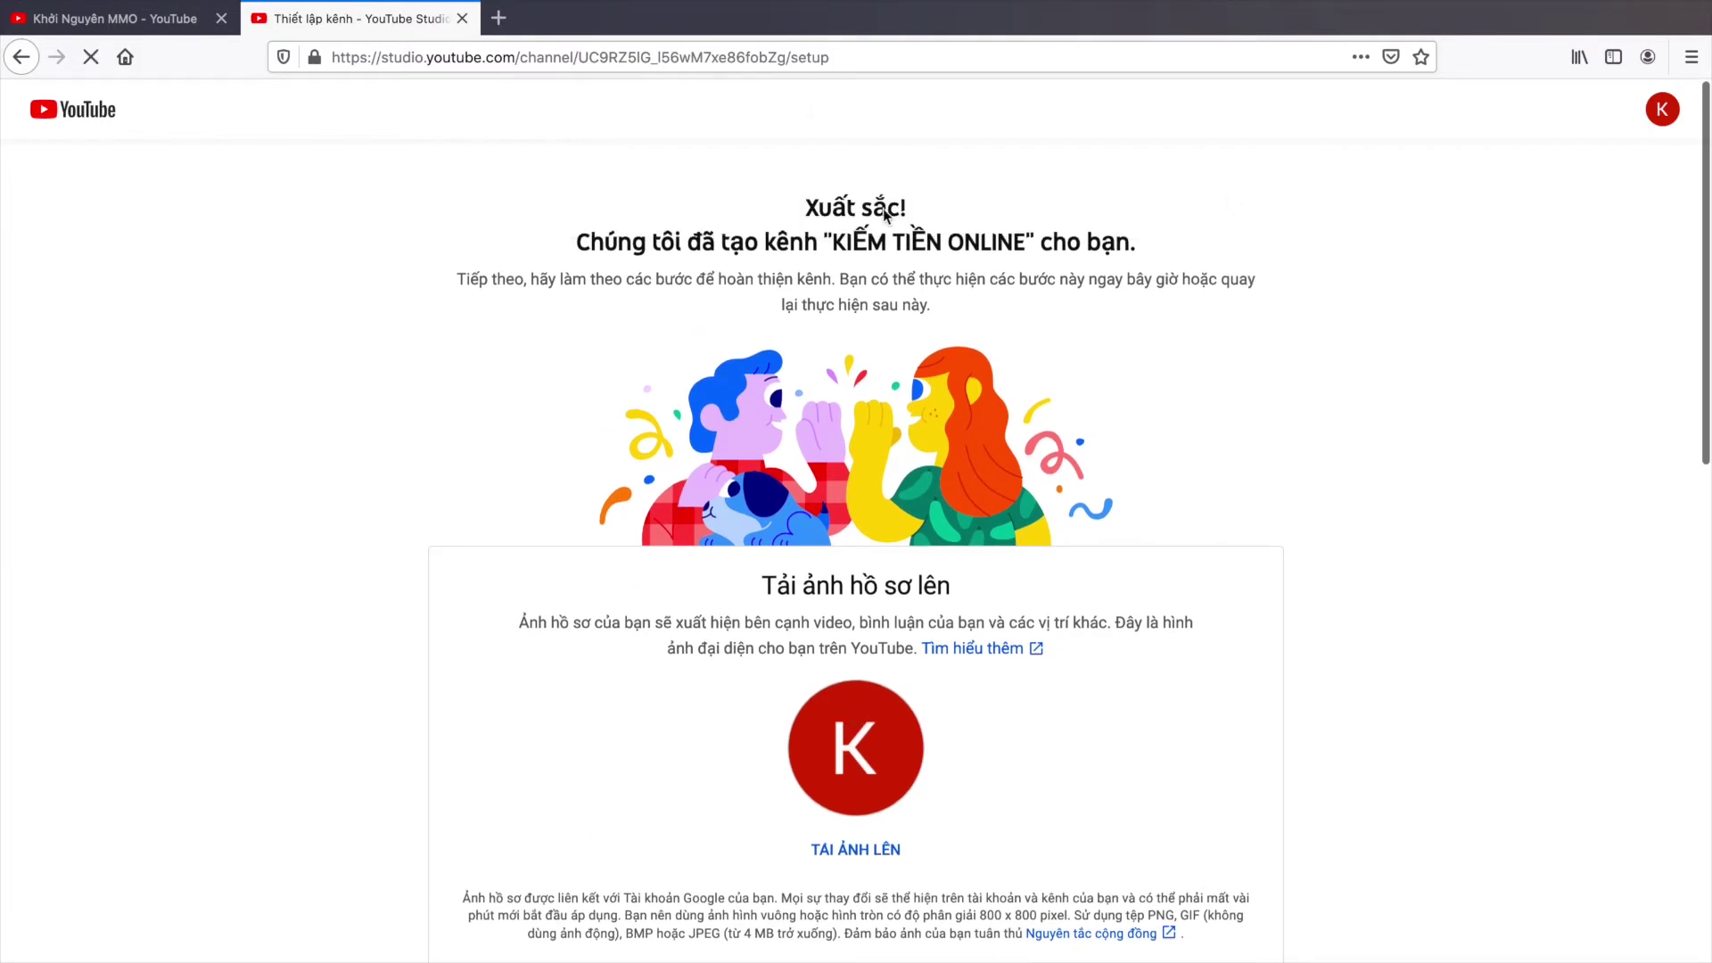
scroll(963, 428, "down", 1)
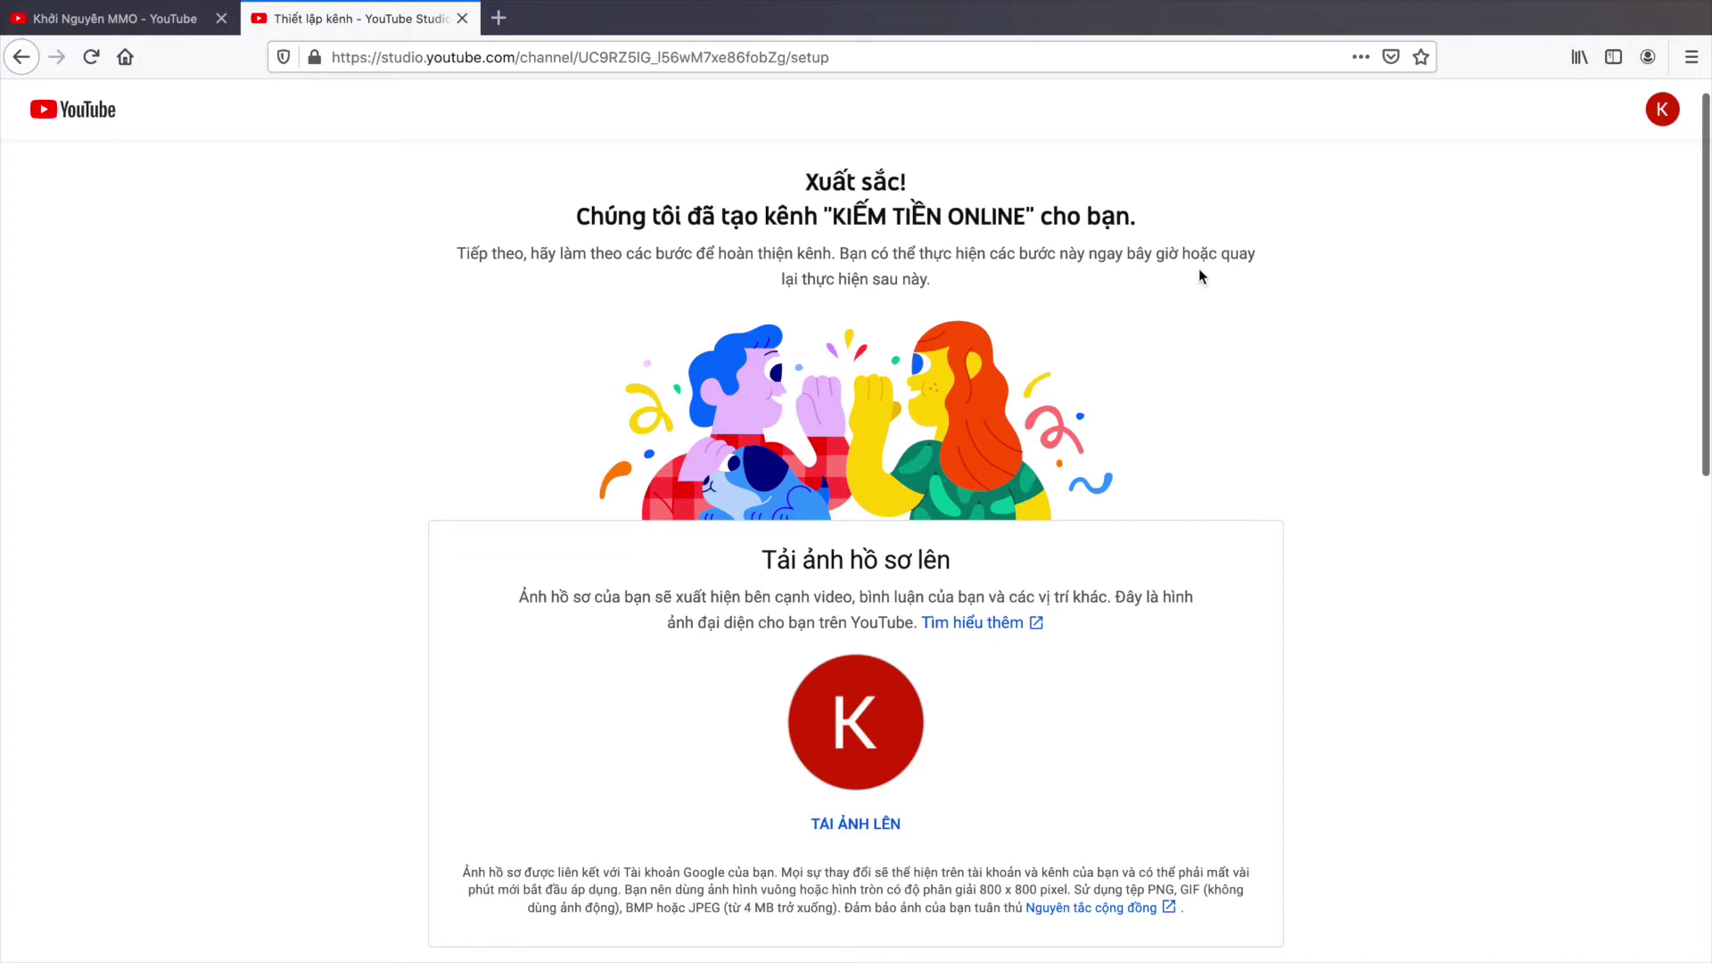
scroll(1106, 474, "down", 2)
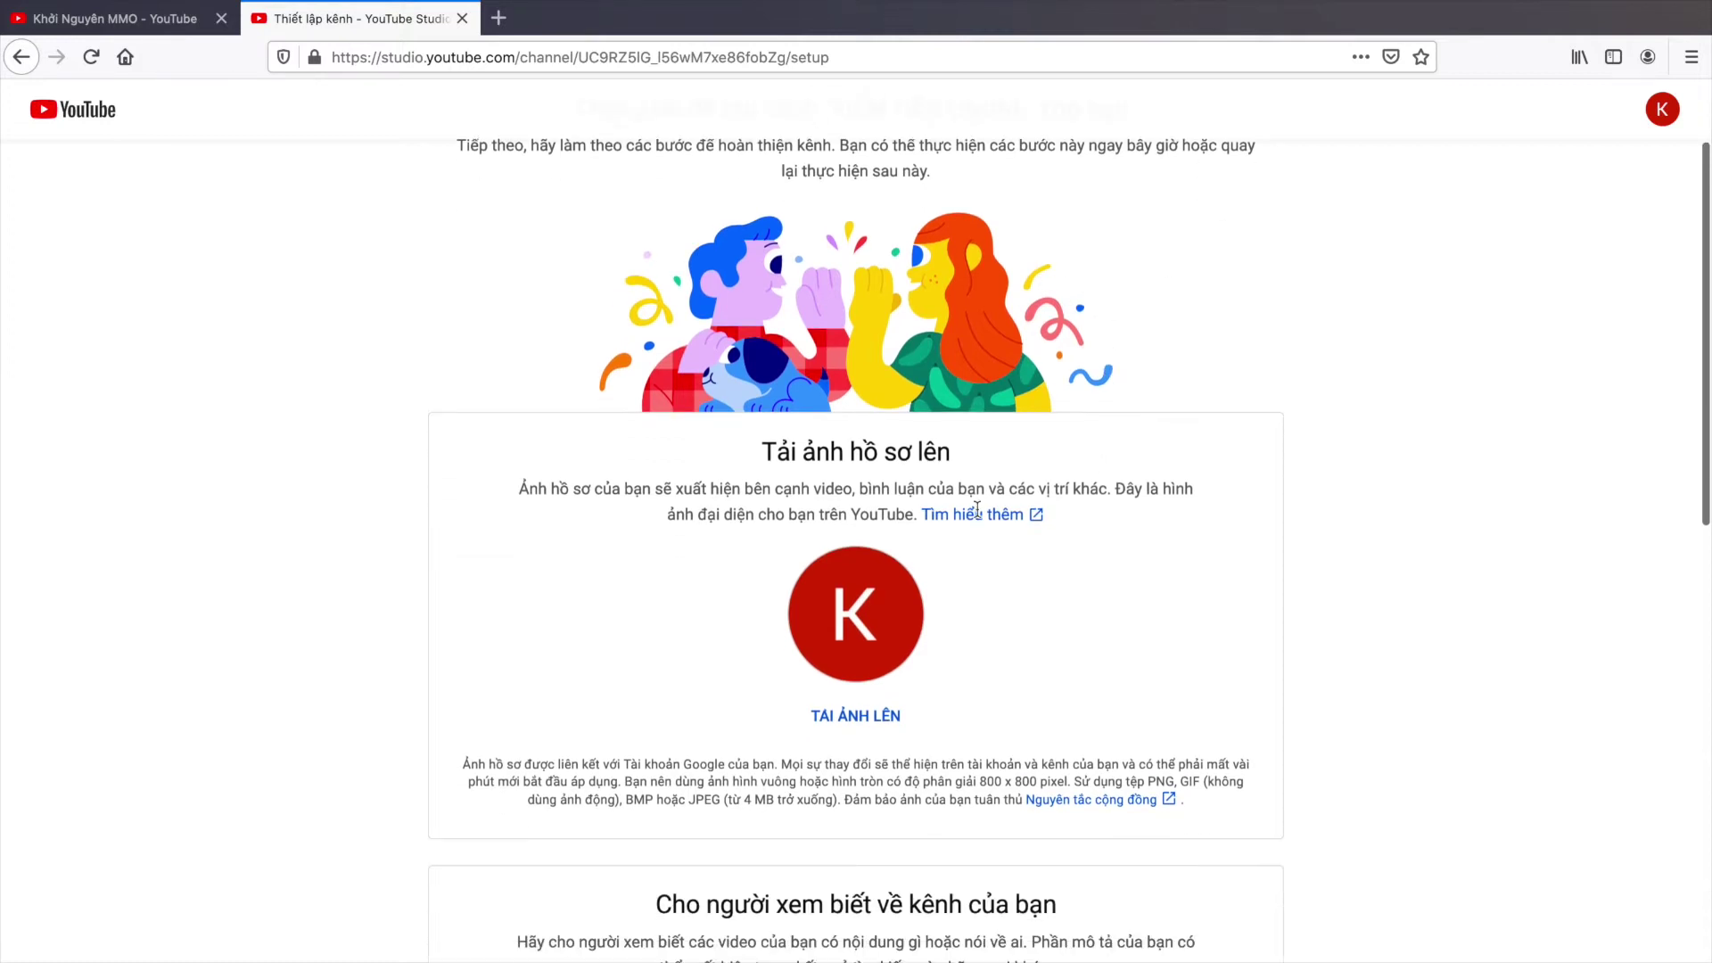
scroll(879, 633, "up", 1)
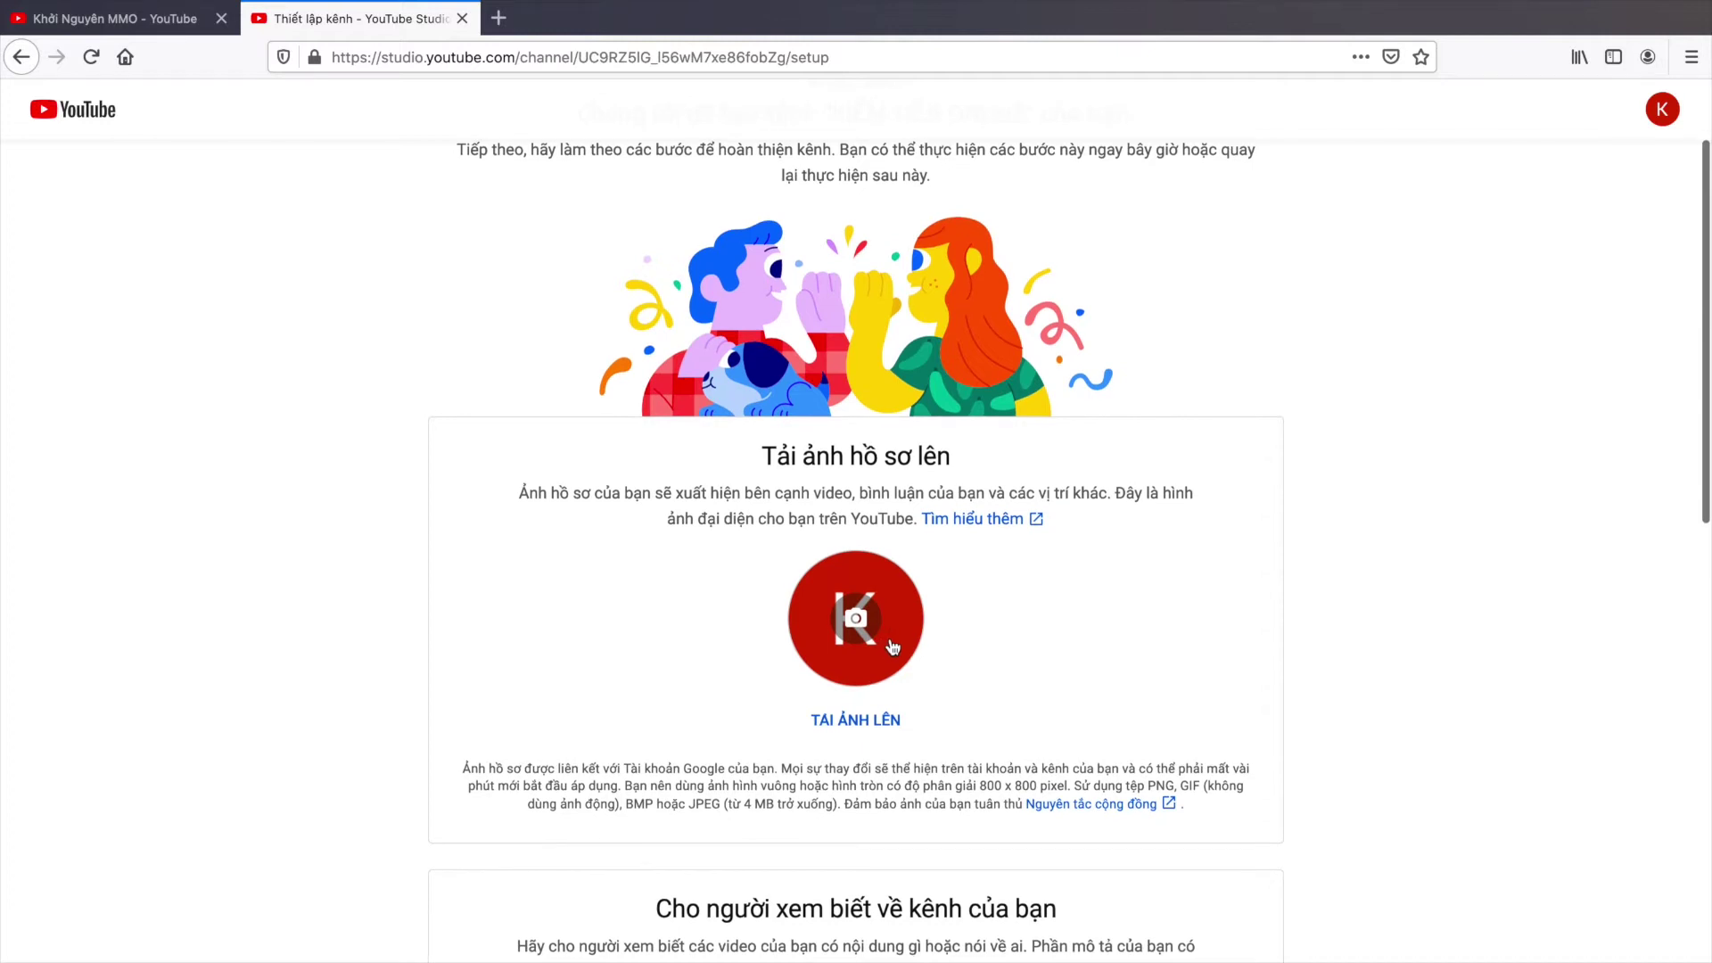
left_click(890, 636)
double_click(692, 346)
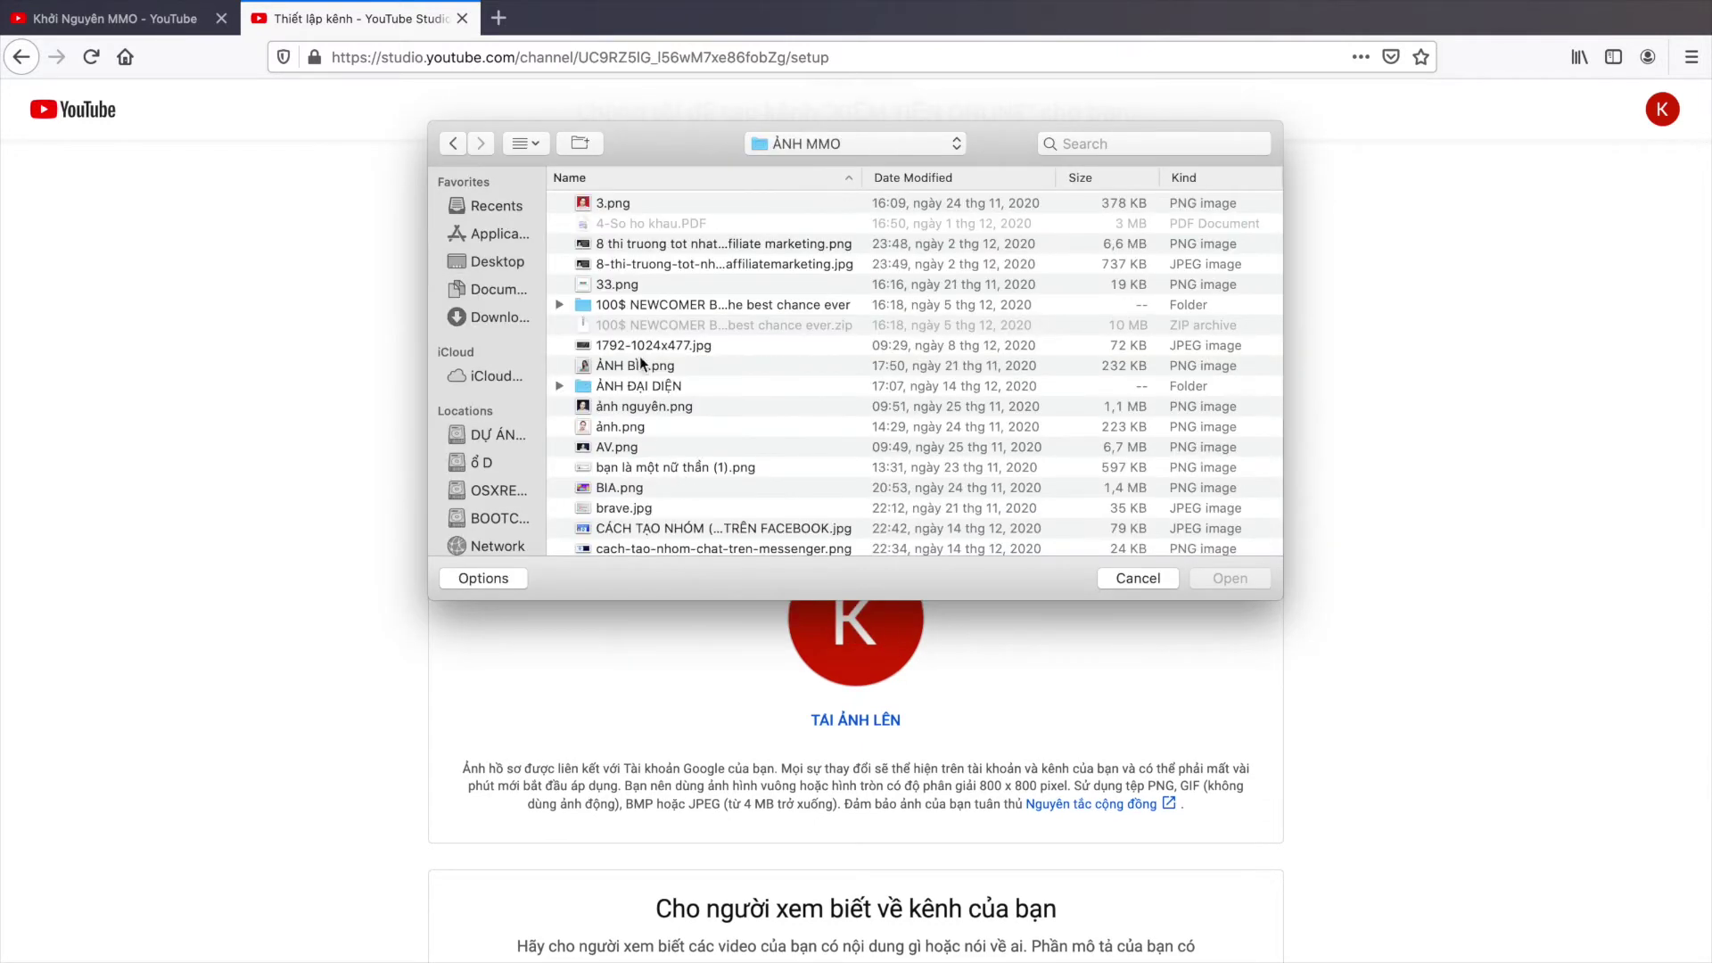
double_click(607, 203)
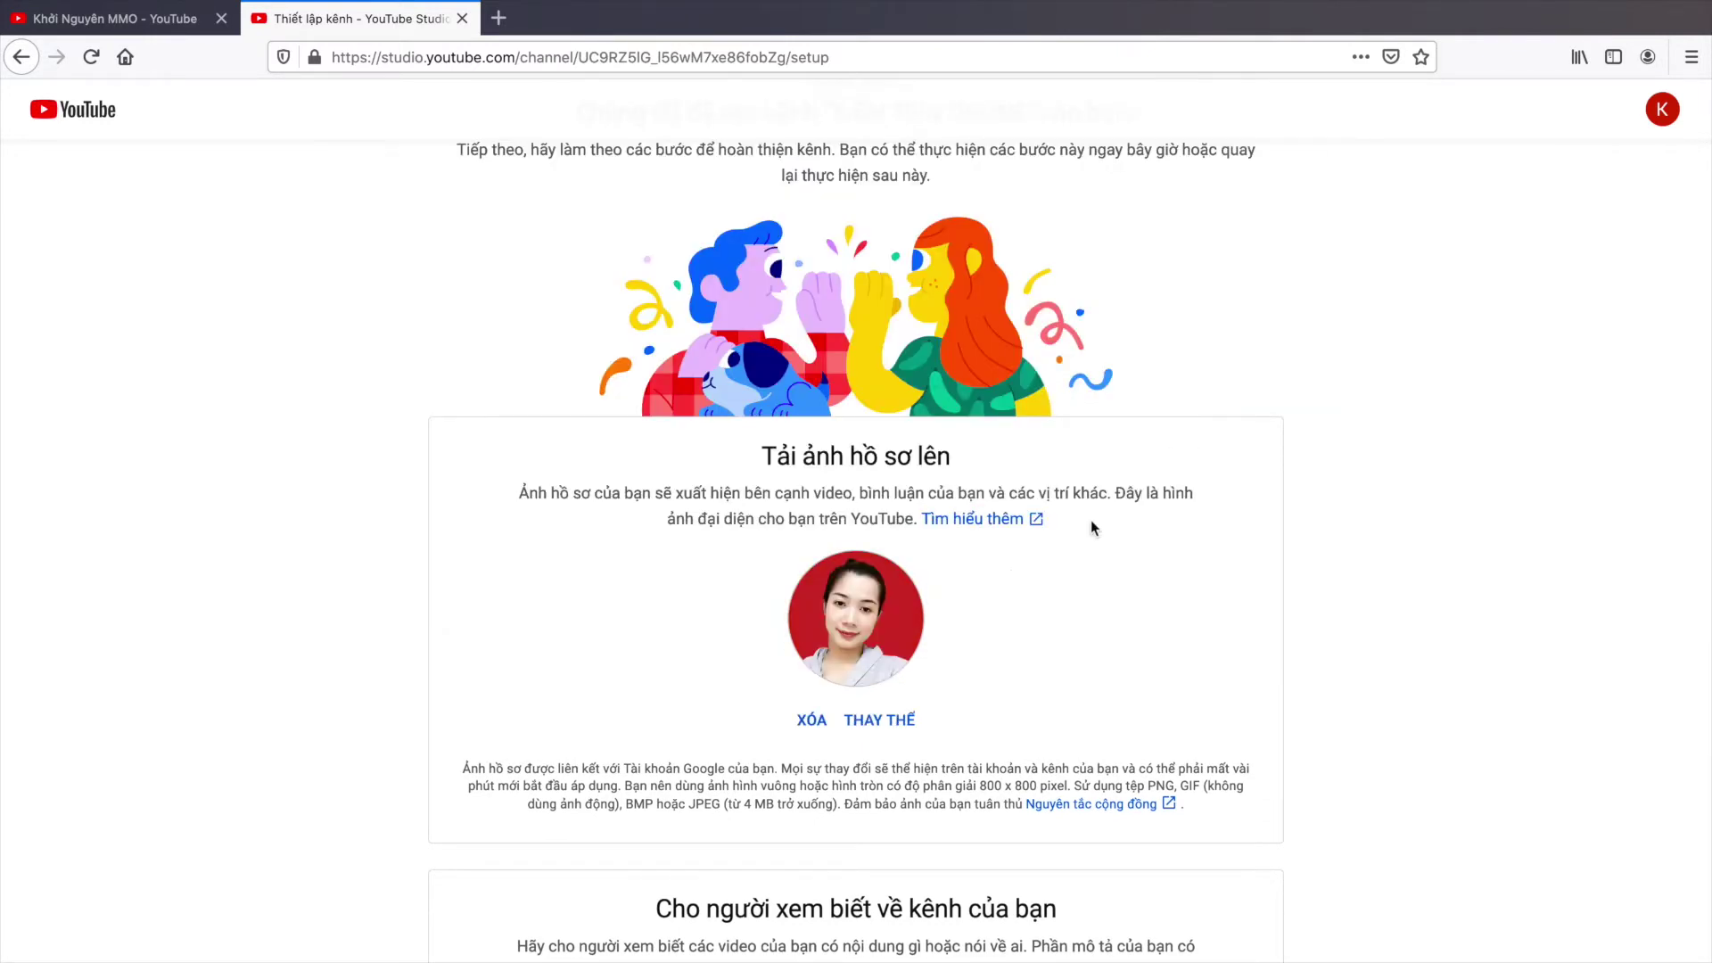
scroll(1009, 570, "down", 6)
left_click(687, 554)
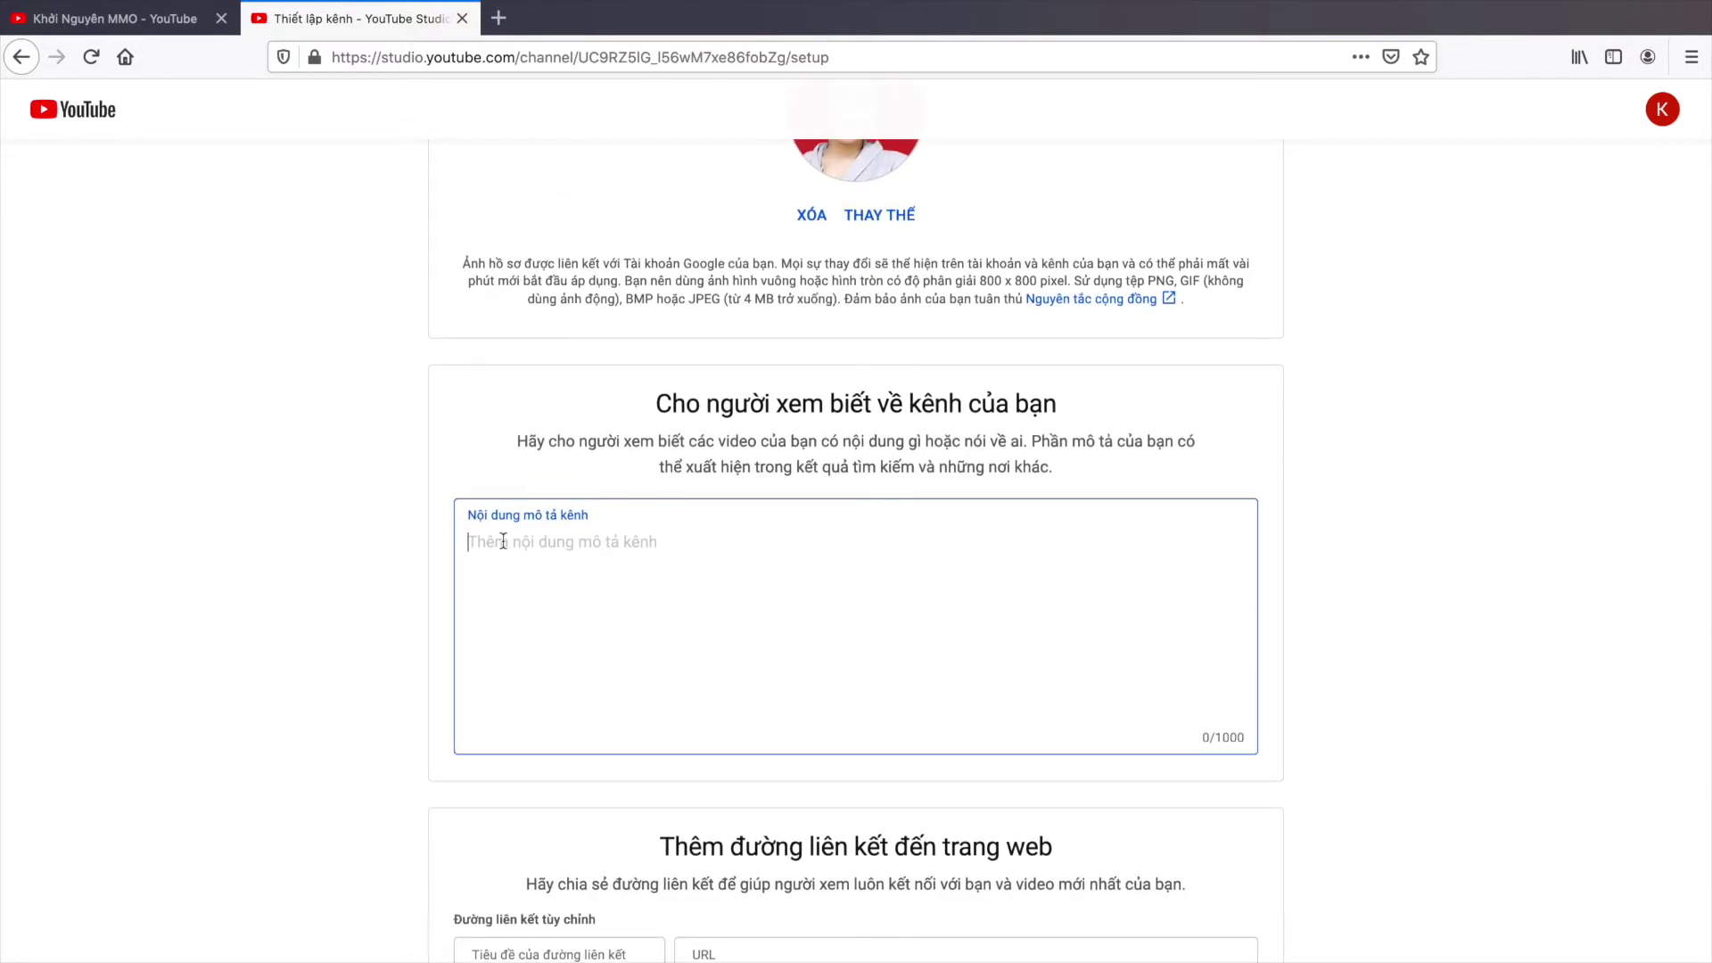
Step: Enter 'HƯỚNG DẪN KIẾM TIỀN ONLINE' as the channel description
scroll(687, 570, "down", 1)
type("HƯONG DẪN KIẾM TIÊN")
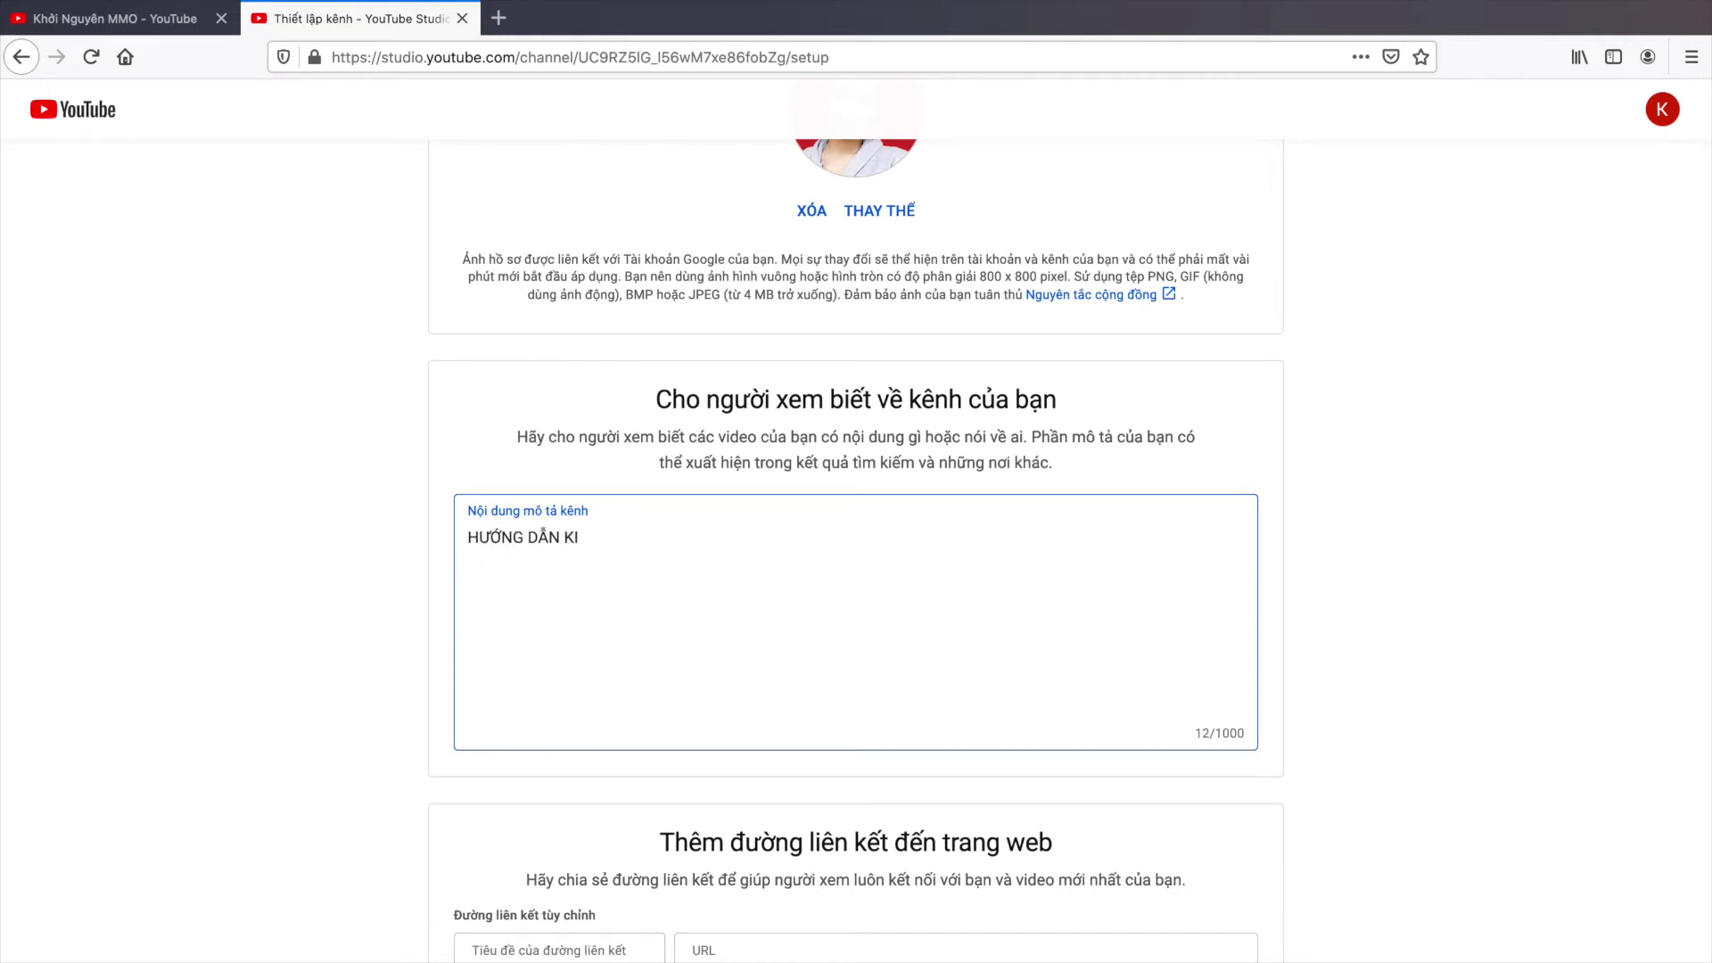
type(" ONLINE")
scroll(765, 584, "down", 5)
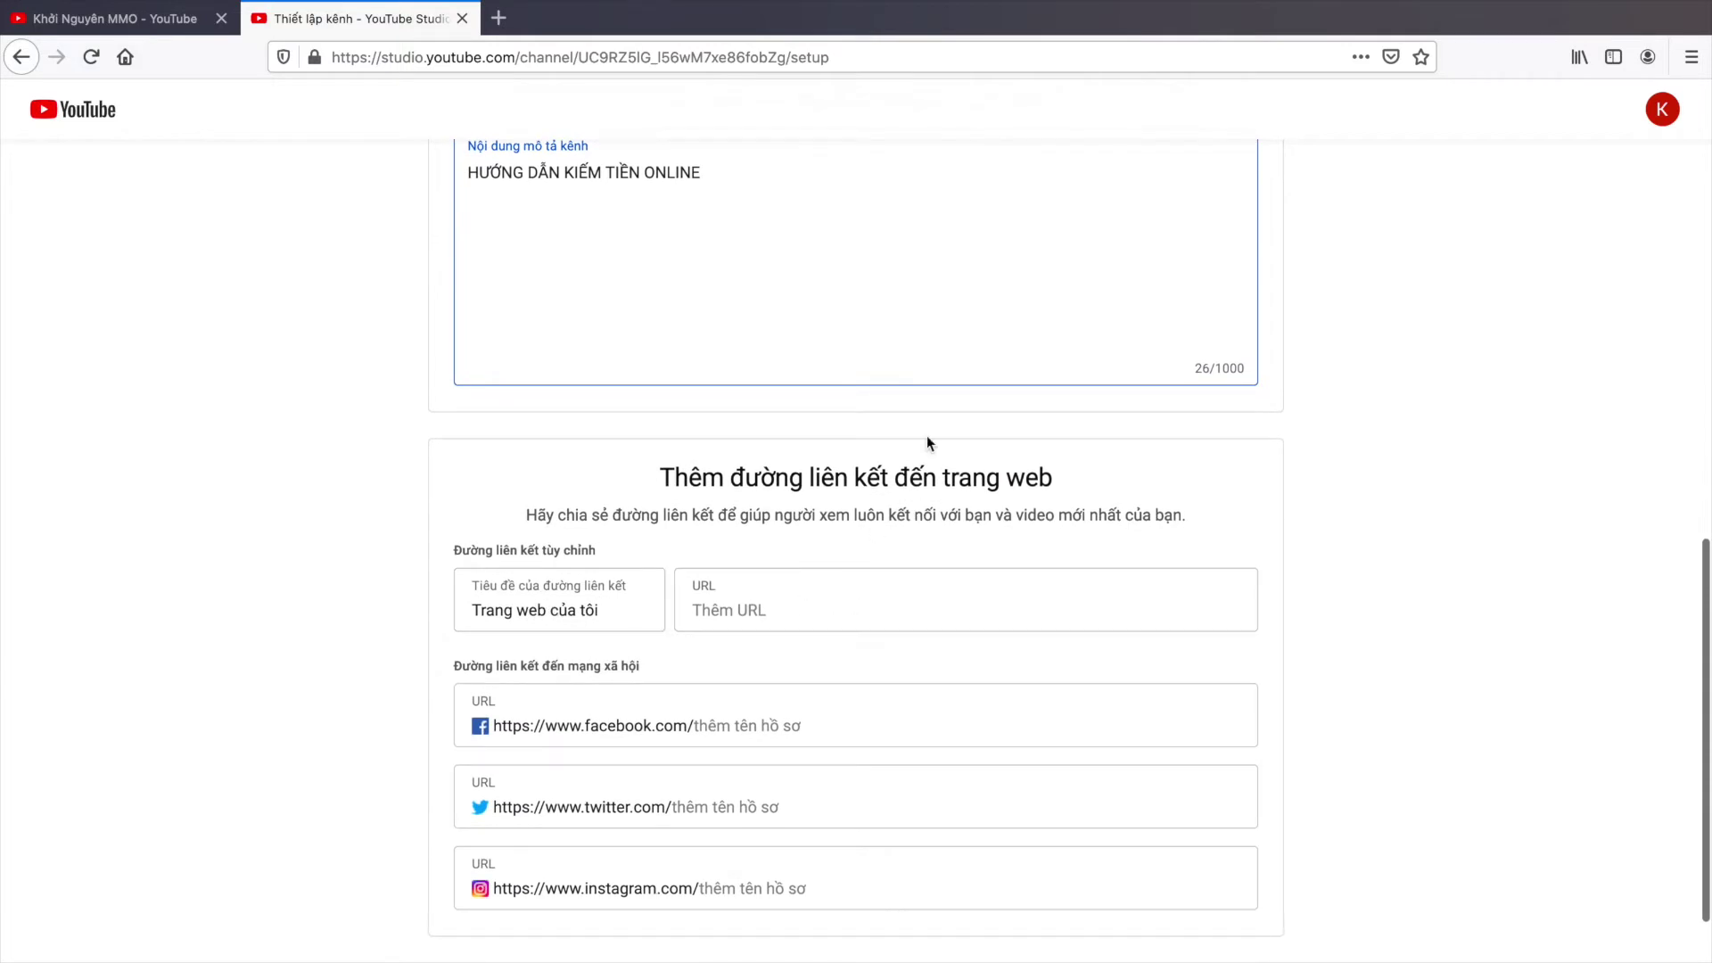
left_click_drag(662, 479, 1067, 489)
scroll(1067, 490, "down", 2)
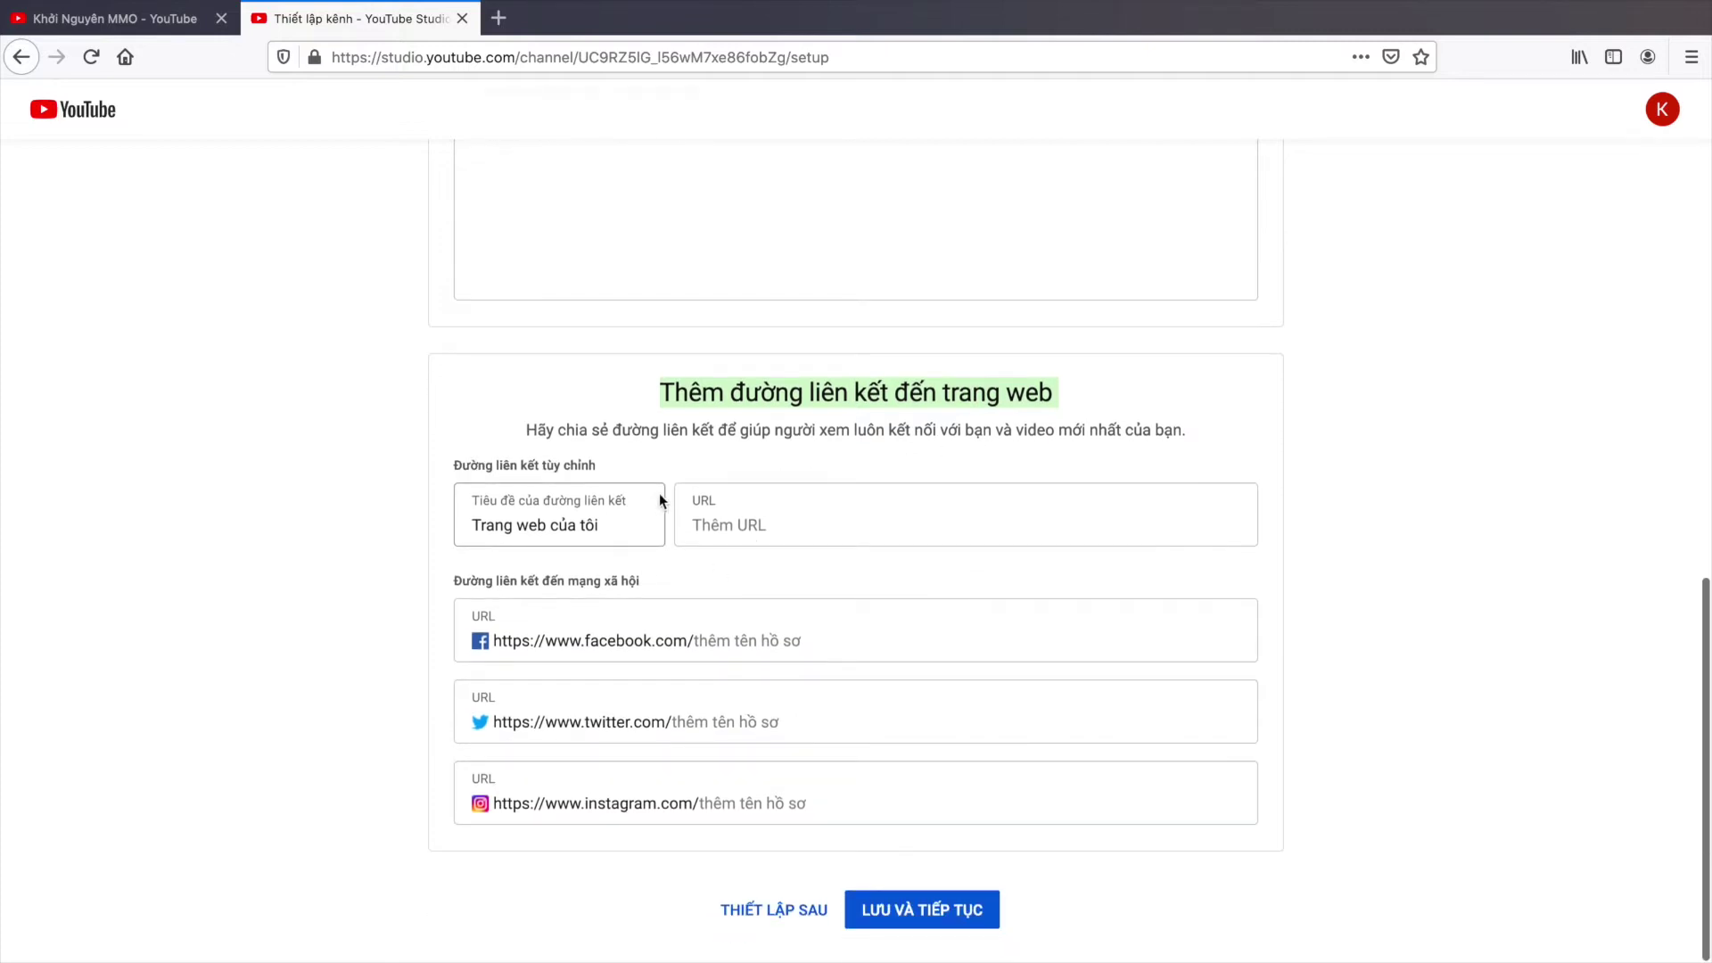
scroll(608, 532, "up", 1)
left_click(607, 532)
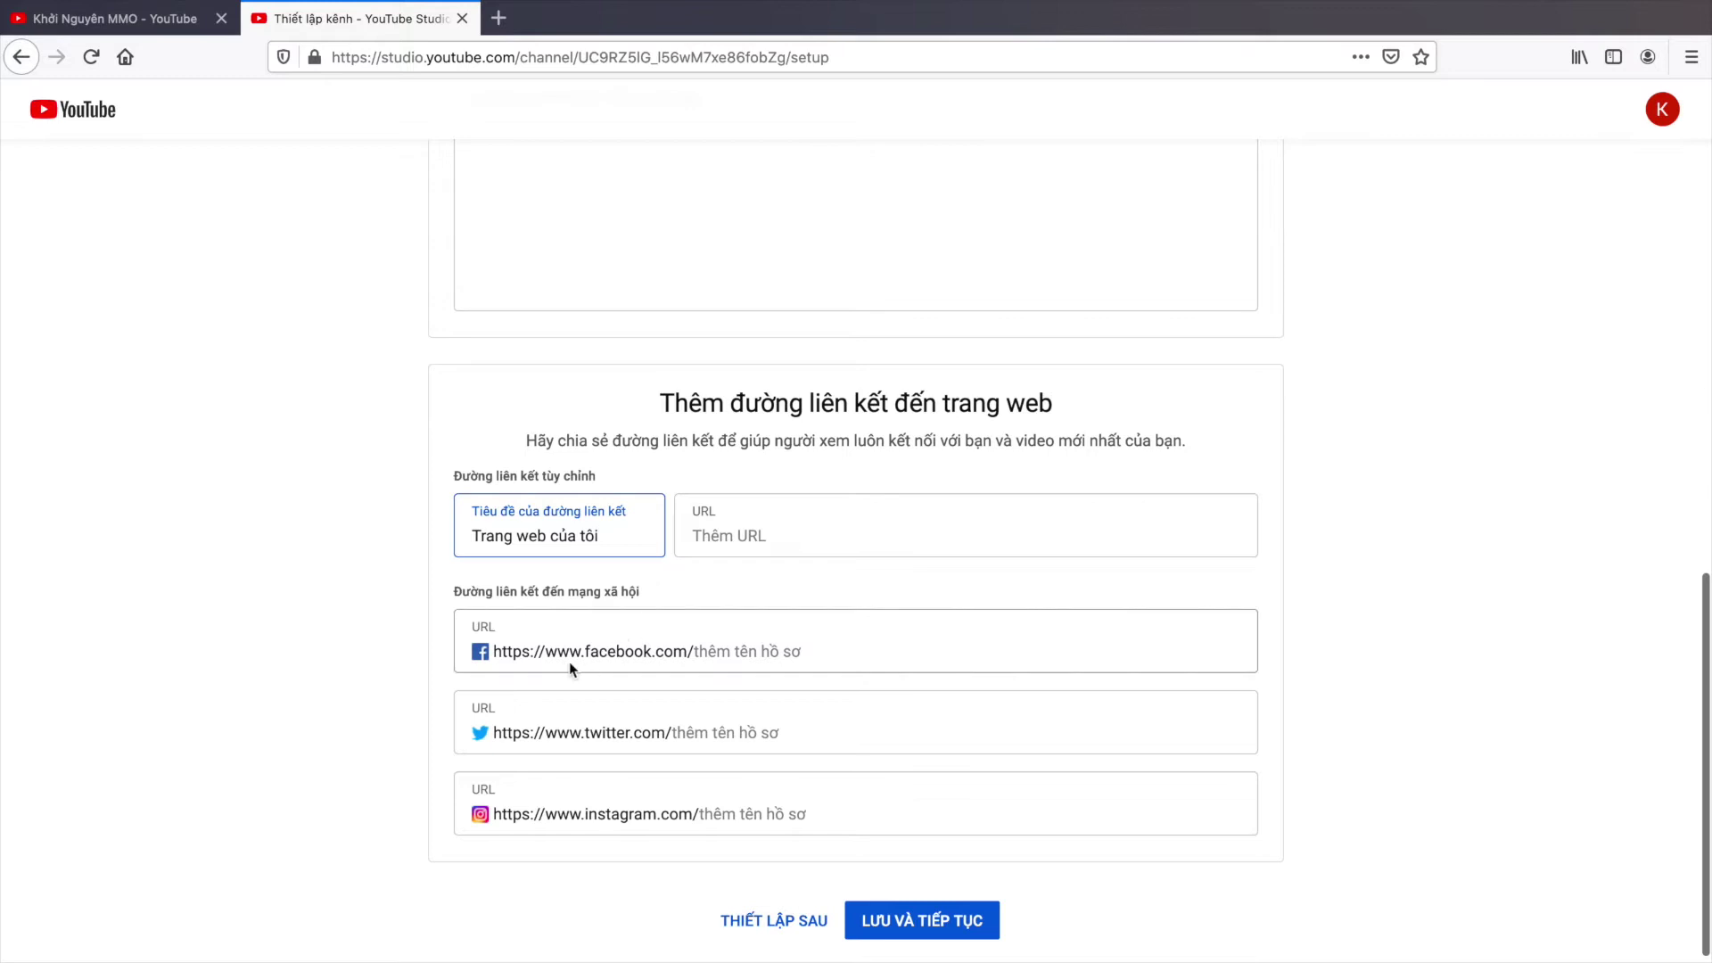
Step: Fill in the Instagram, Facebook and Twitter profile handles
left_click(532, 652)
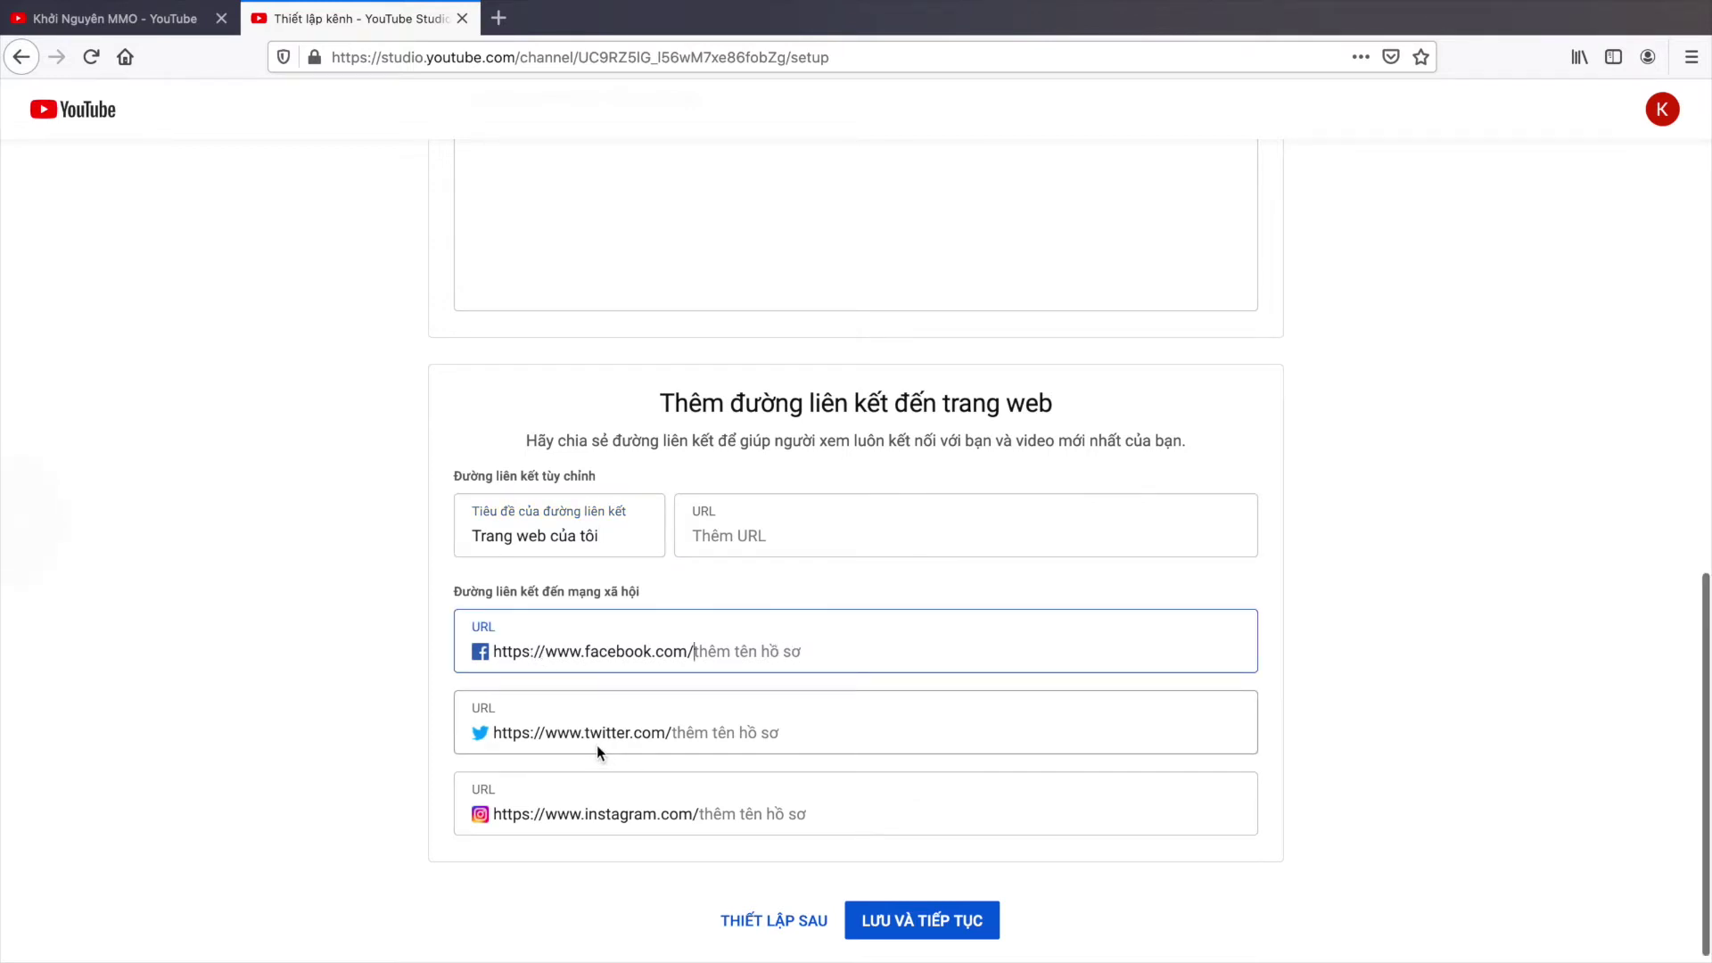
scroll(723, 815, "down", 1)
left_click(721, 803)
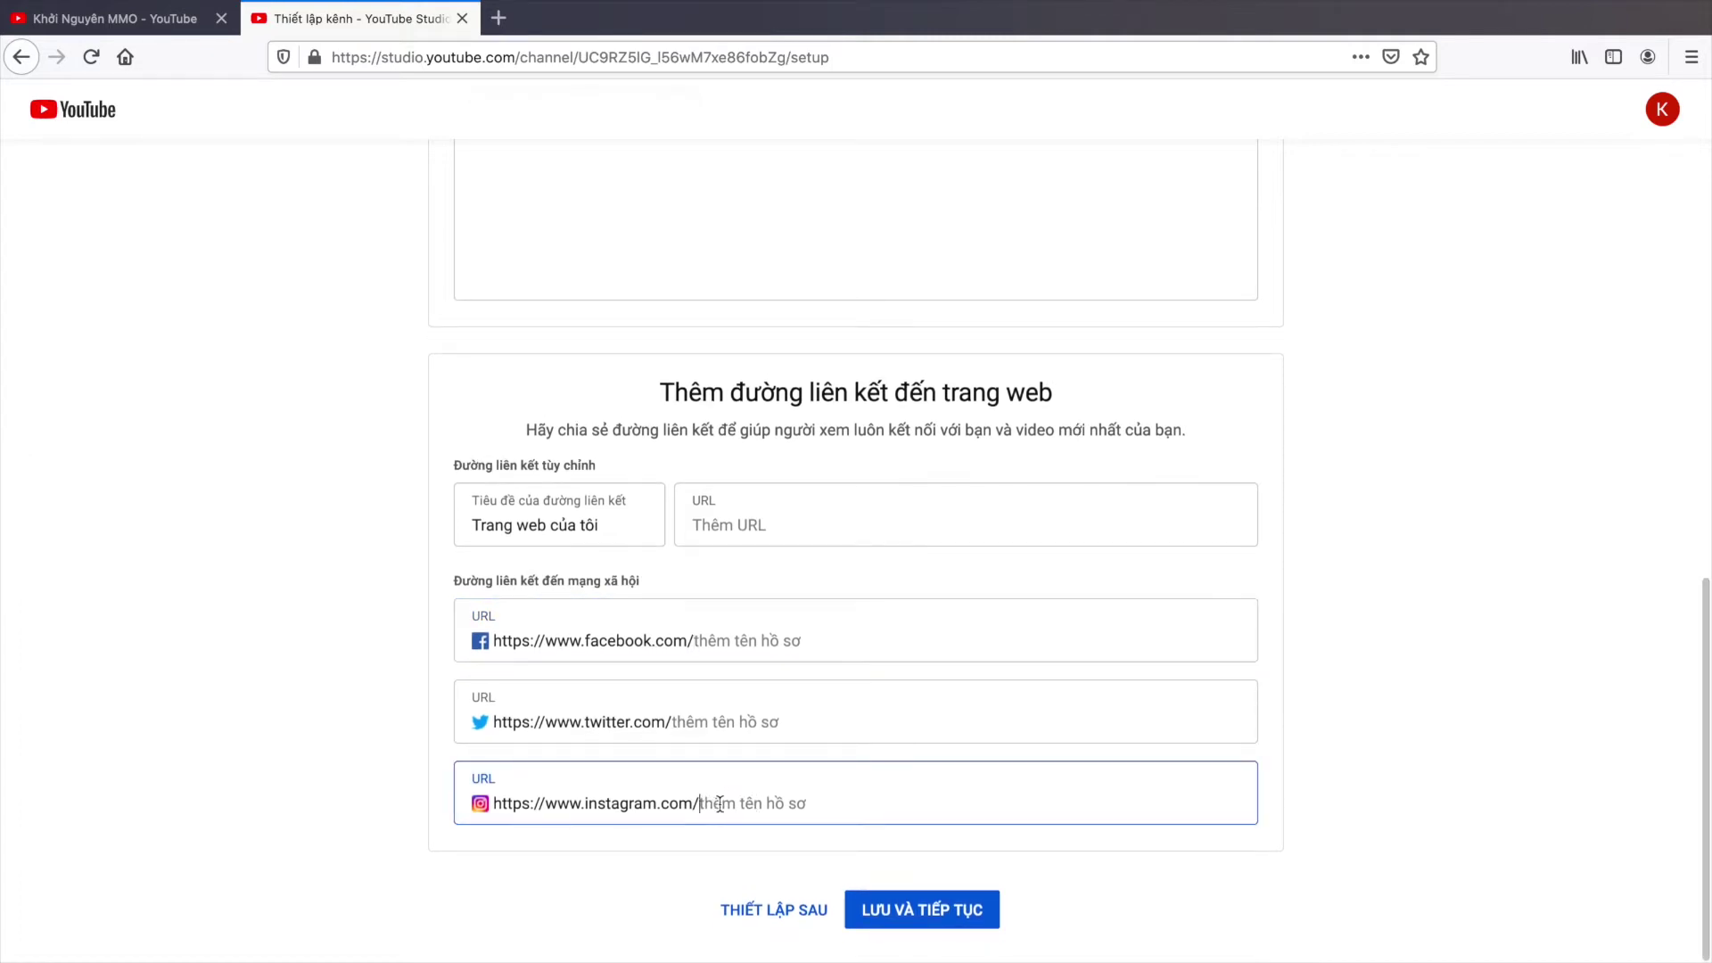
type("KHO")
key("BackSpace")
key("BackSpace")
key("BackSpace")
type("khoinguyenmmo")
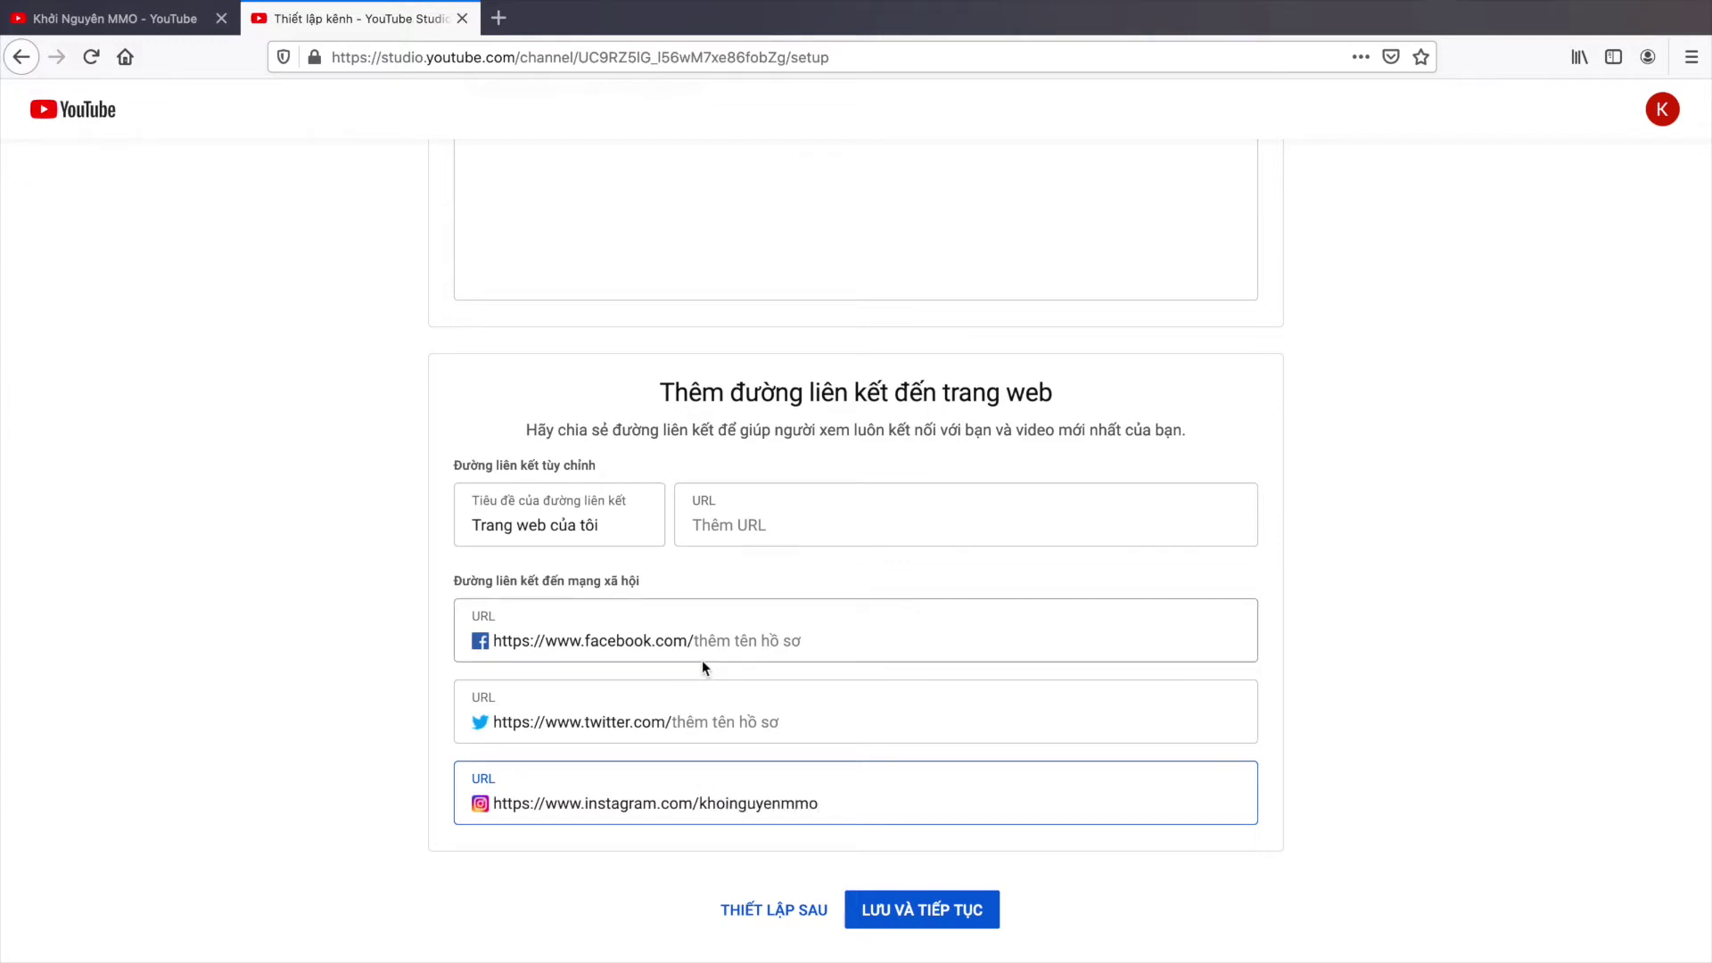
left_click(707, 655)
type("khoinguyenmmo")
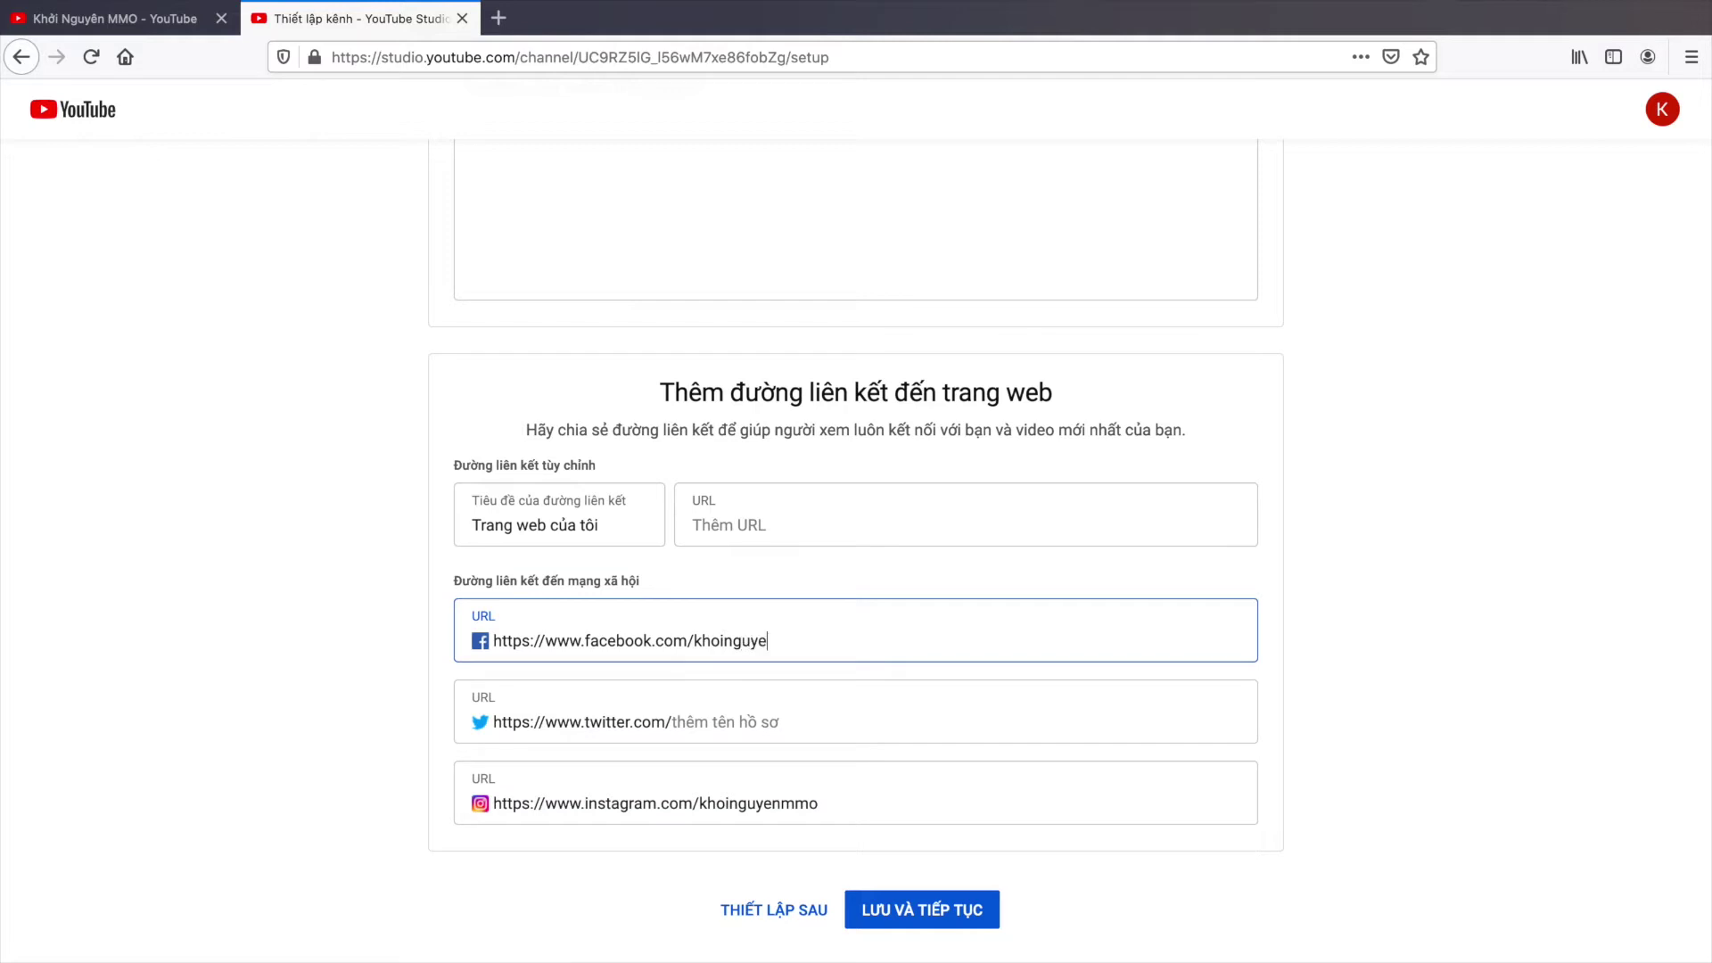
left_click(717, 710)
type("ho")
key("BackSpace")
key("BackSpace")
type("k")
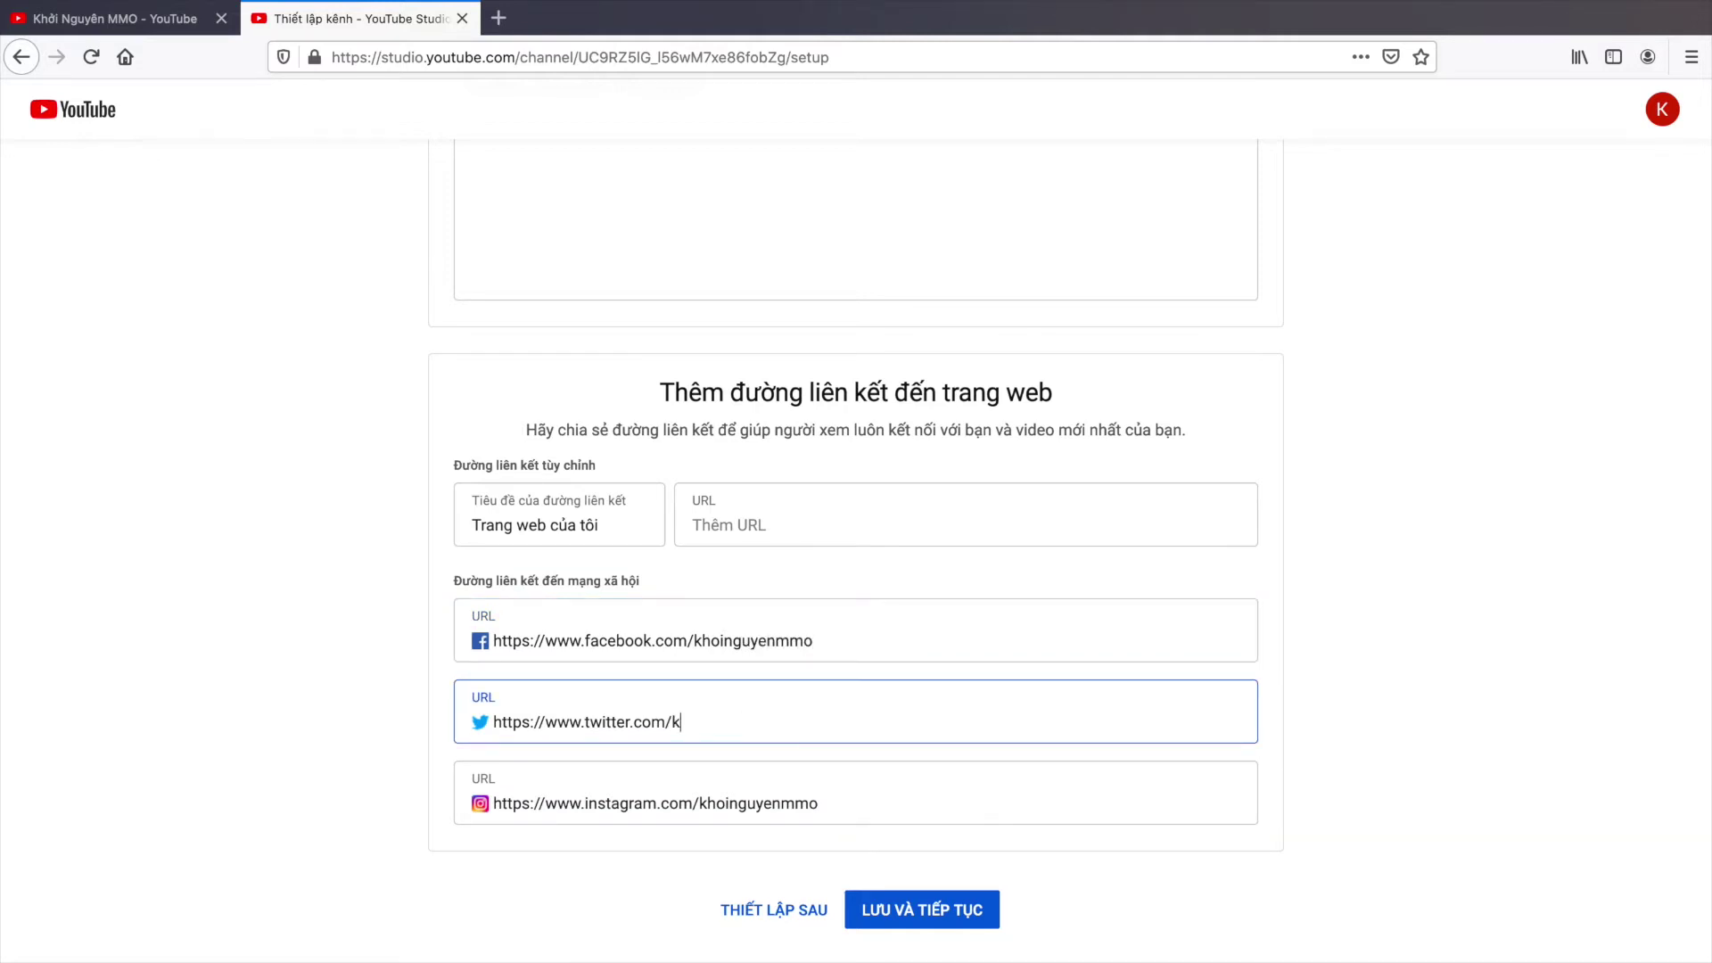
type("hoinguyenmmo")
Step: Add xuhuongkiemtien.com as the custom link URL after checking it loads in a new tab
left_click_drag(694, 640, 889, 650)
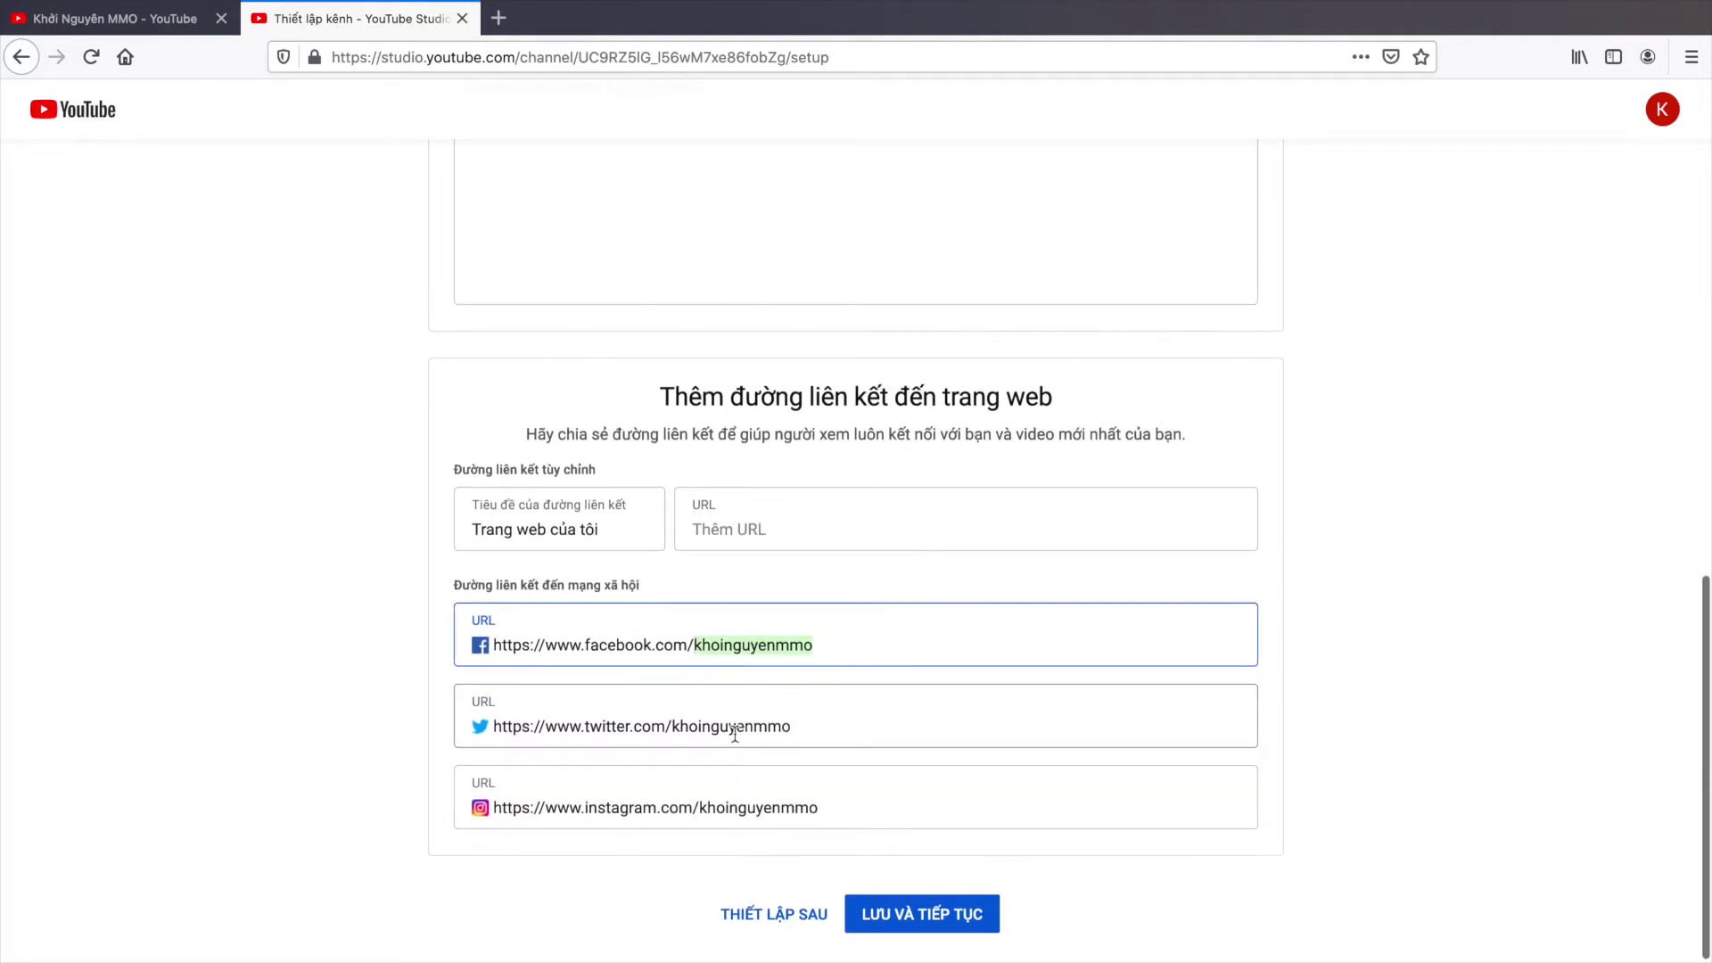
scroll(749, 714, "up", 1)
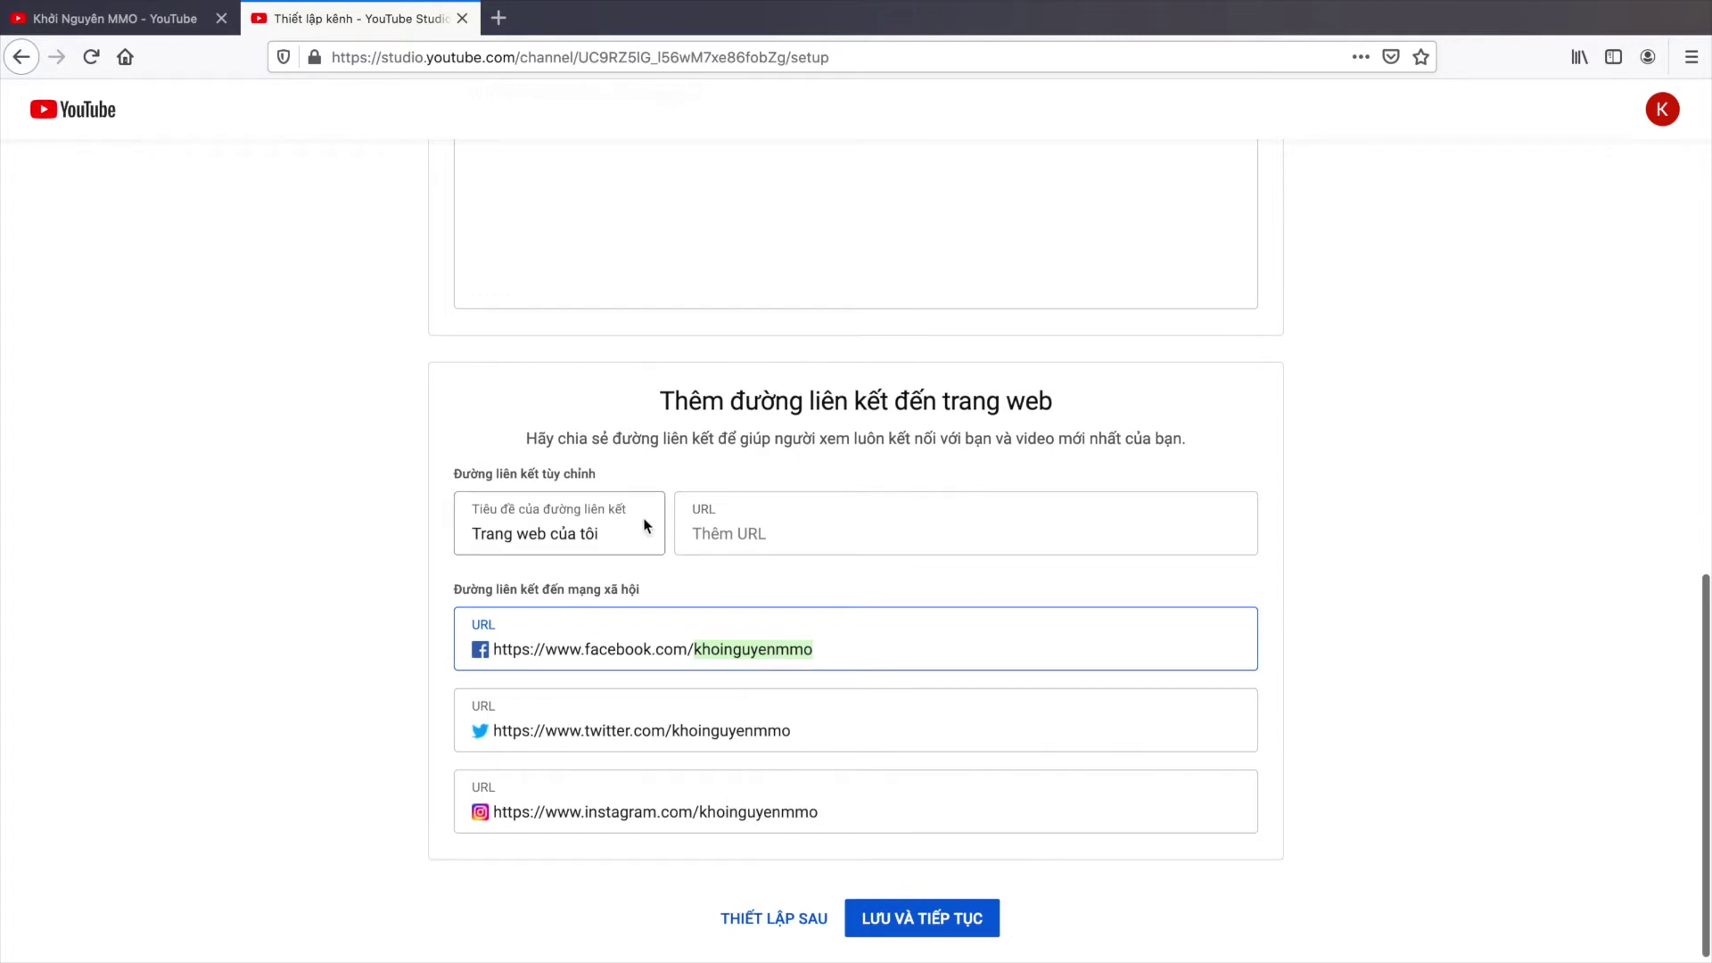
left_click(713, 530)
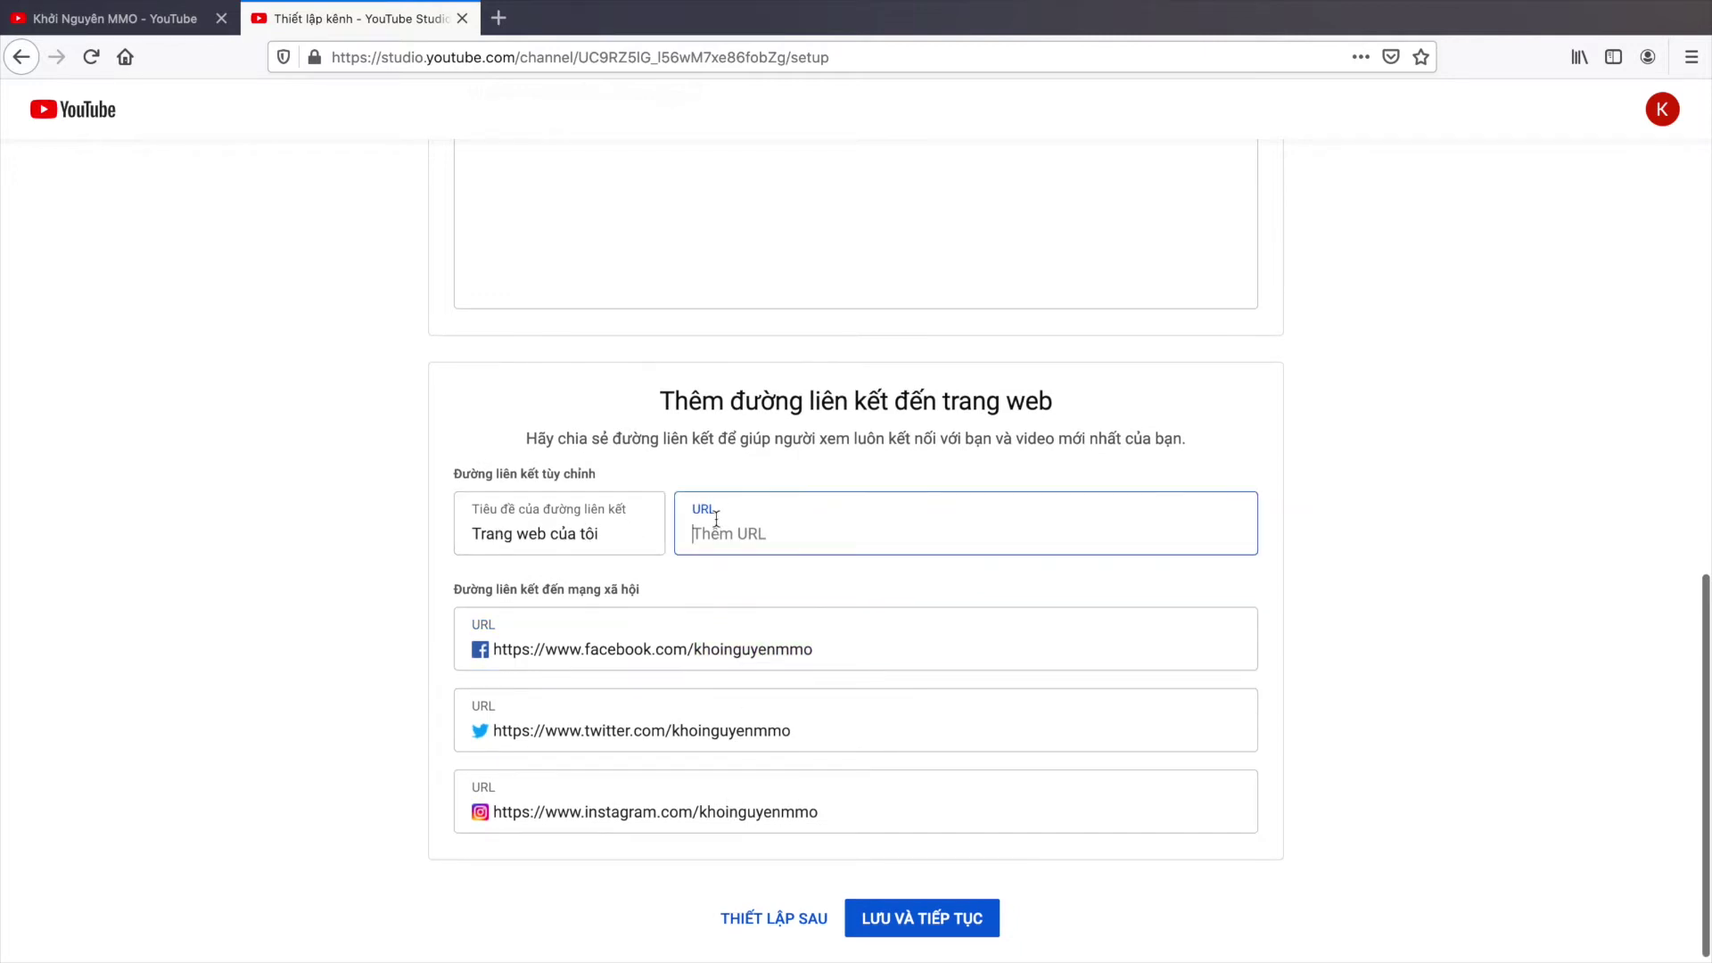
left_click(499, 18)
type("xuhuongkiemtien.com")
key("Return")
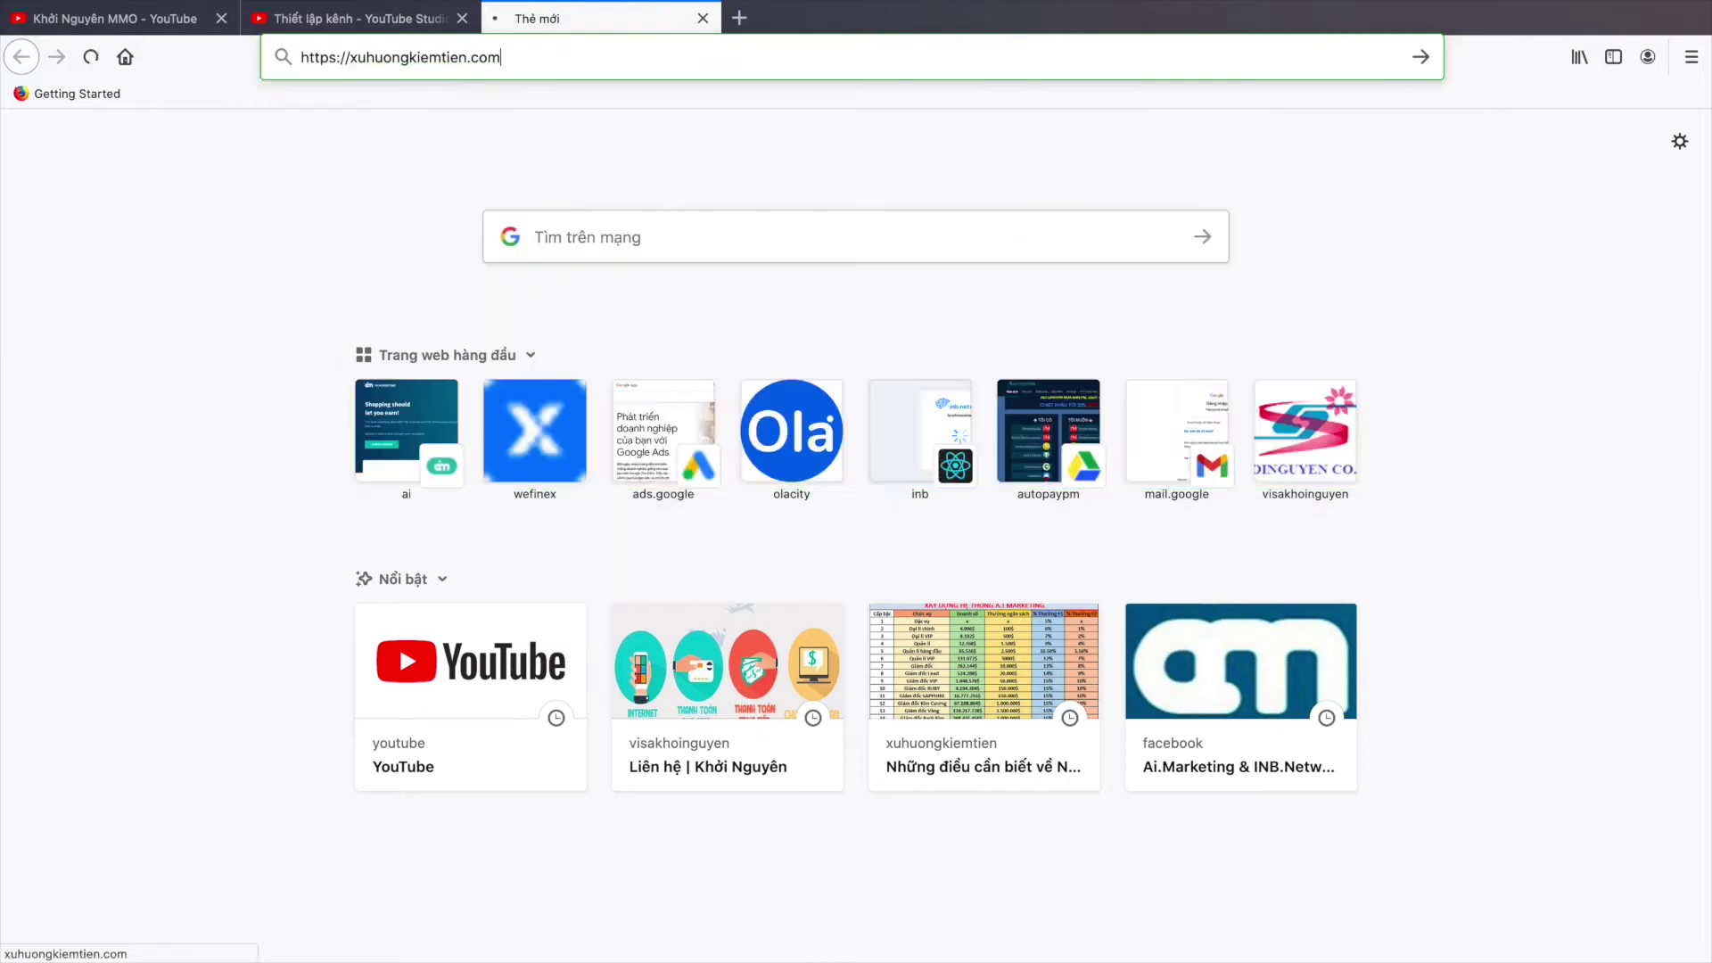
left_click(514, 71)
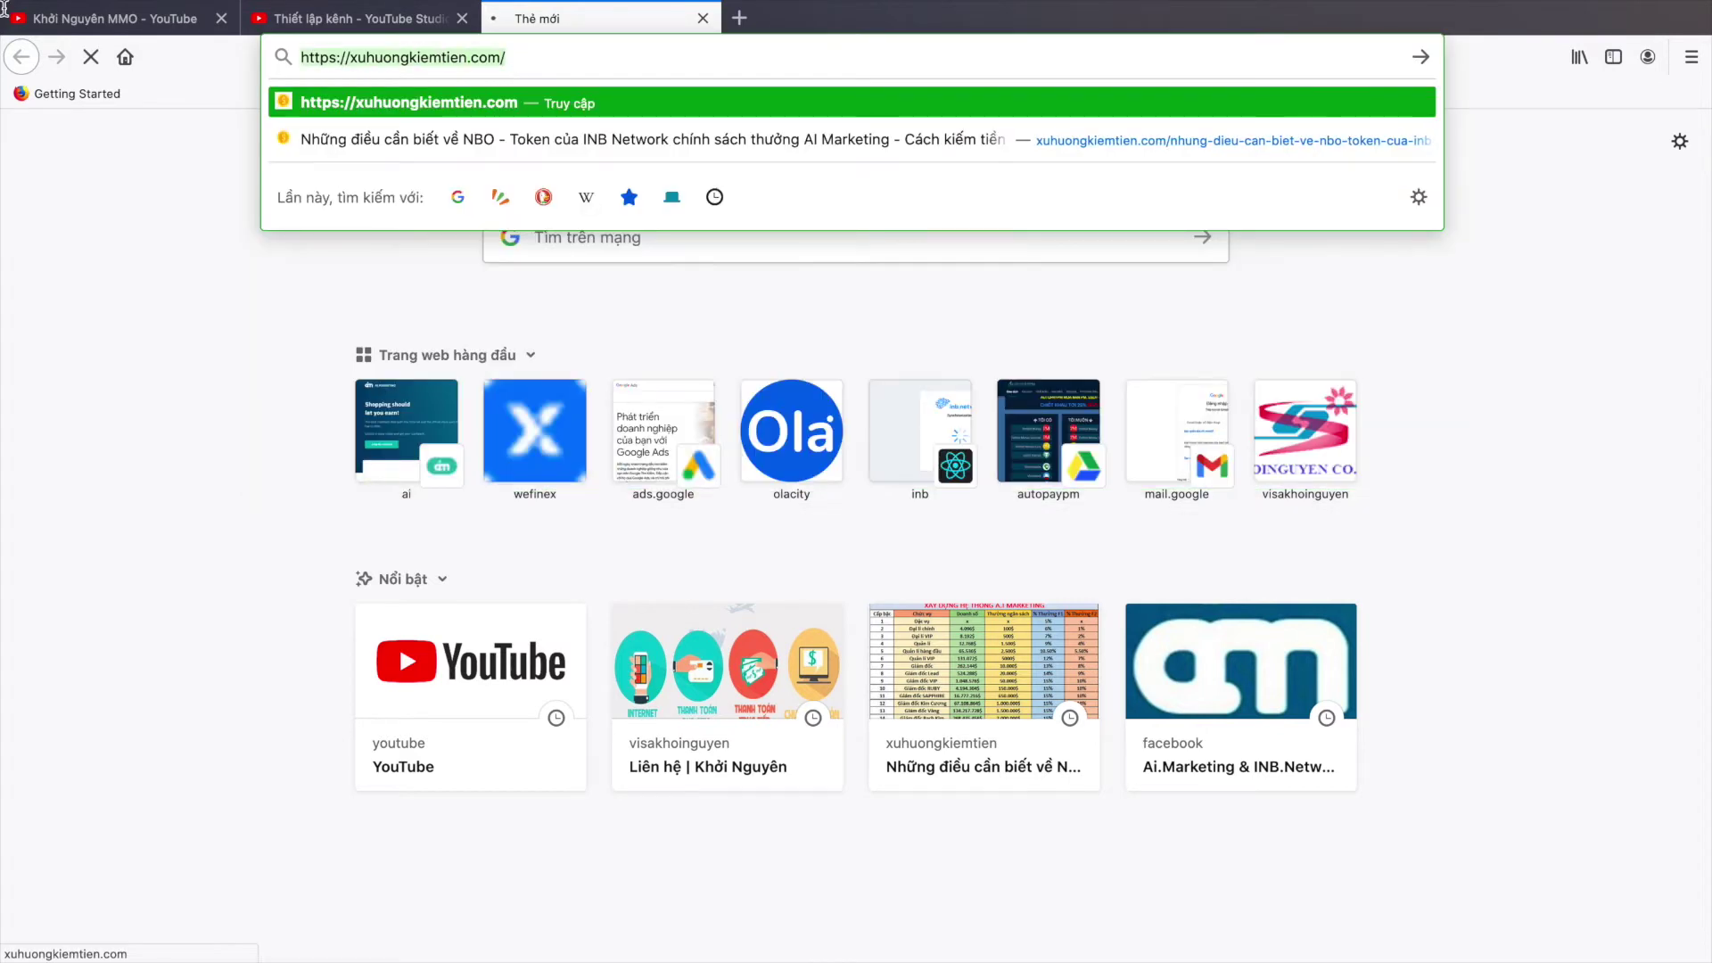
left_click(312, 18)
type("https://xuhuongkiemtien.com/")
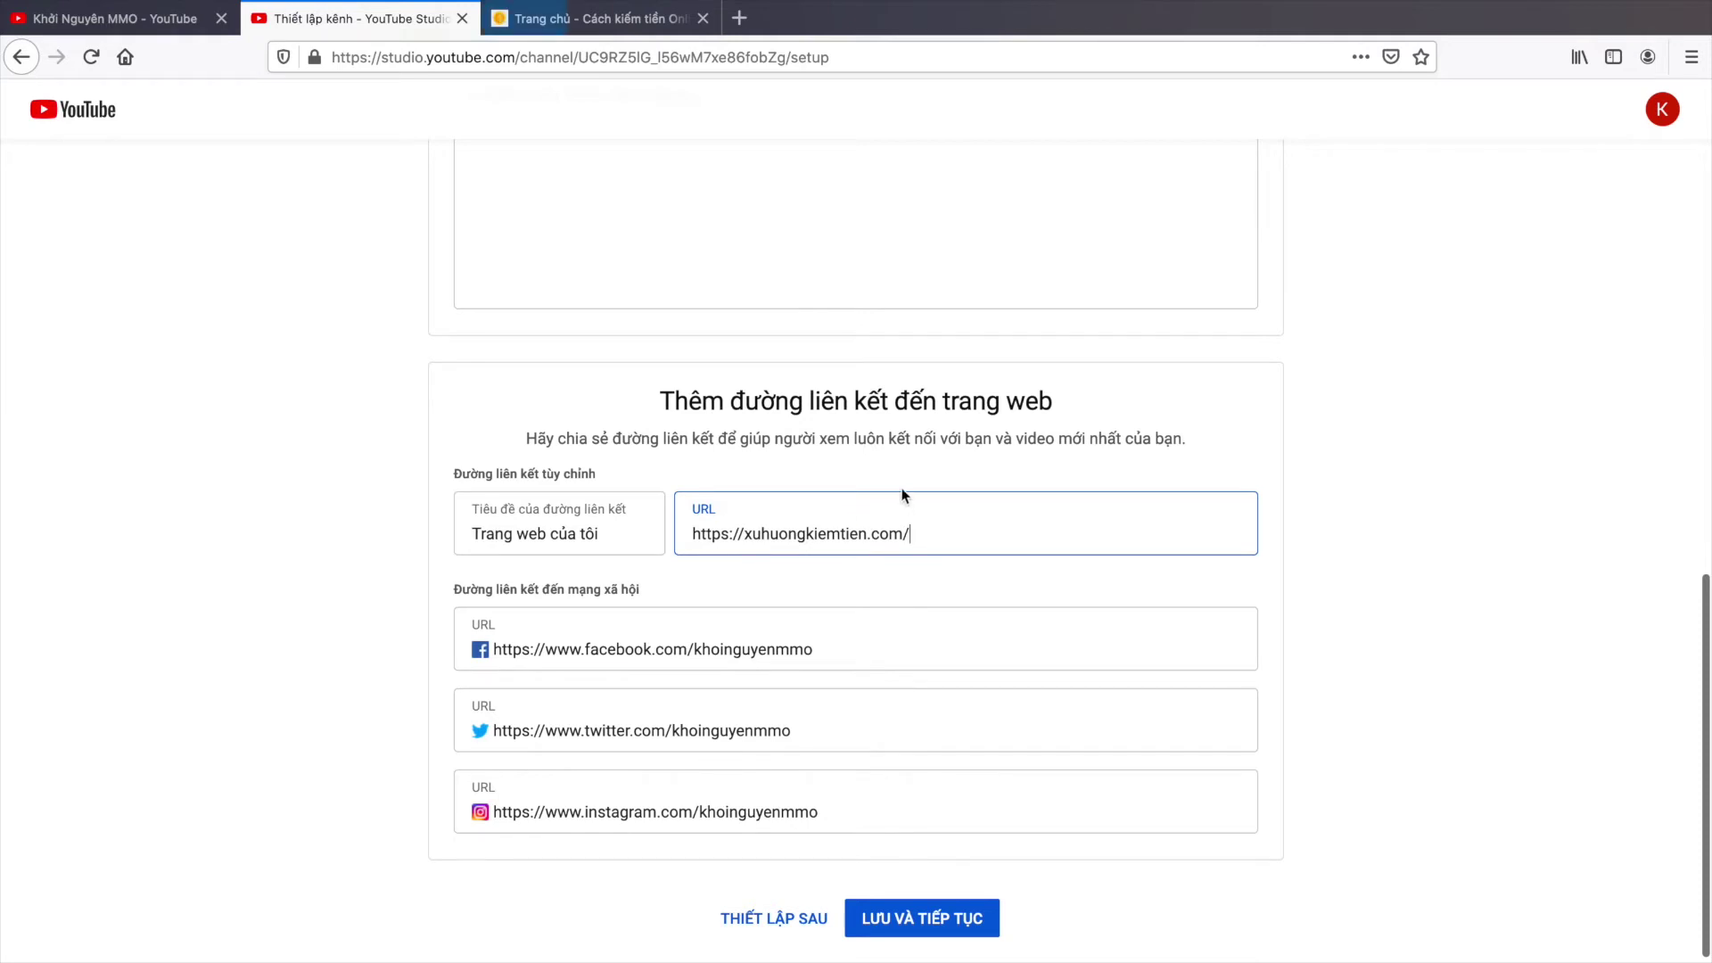
Step: Save the channel setup with LƯU VÀ TIẾP TỤC
scroll(901, 437, "up", 3)
scroll(929, 842, "down", 2)
scroll(929, 842, "down", 2)
left_click(919, 910)
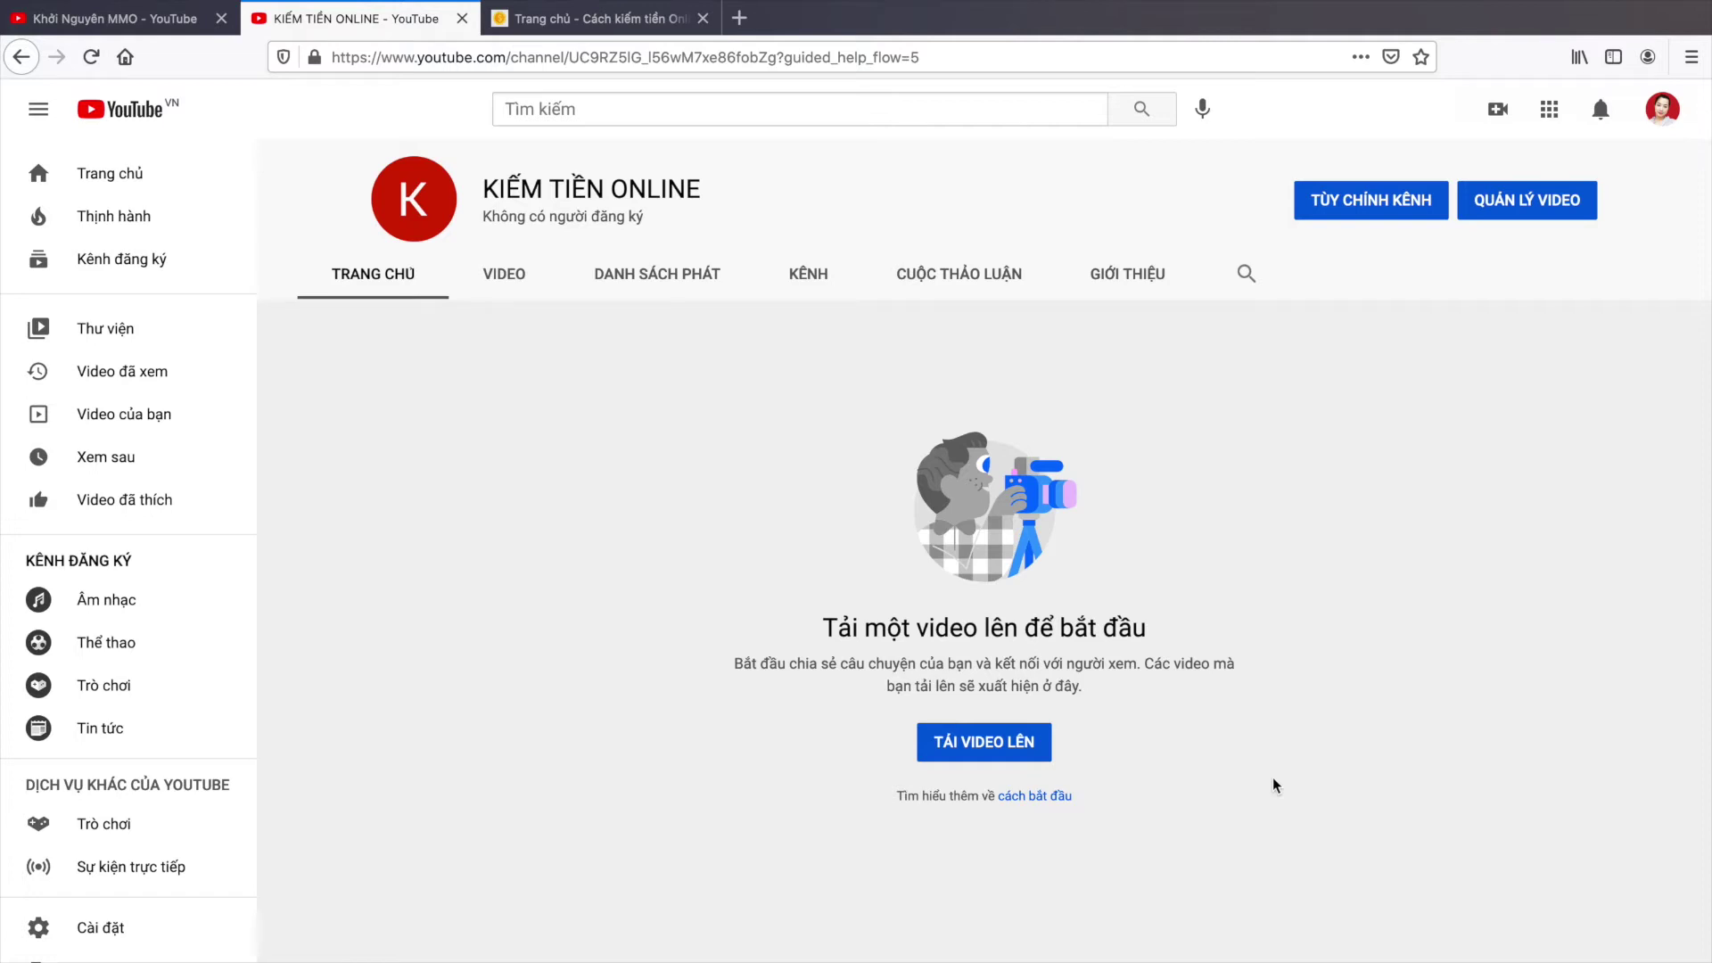
Step: Start a video upload from the empty channel page and close the new Studio welcome notice
left_click(1006, 759)
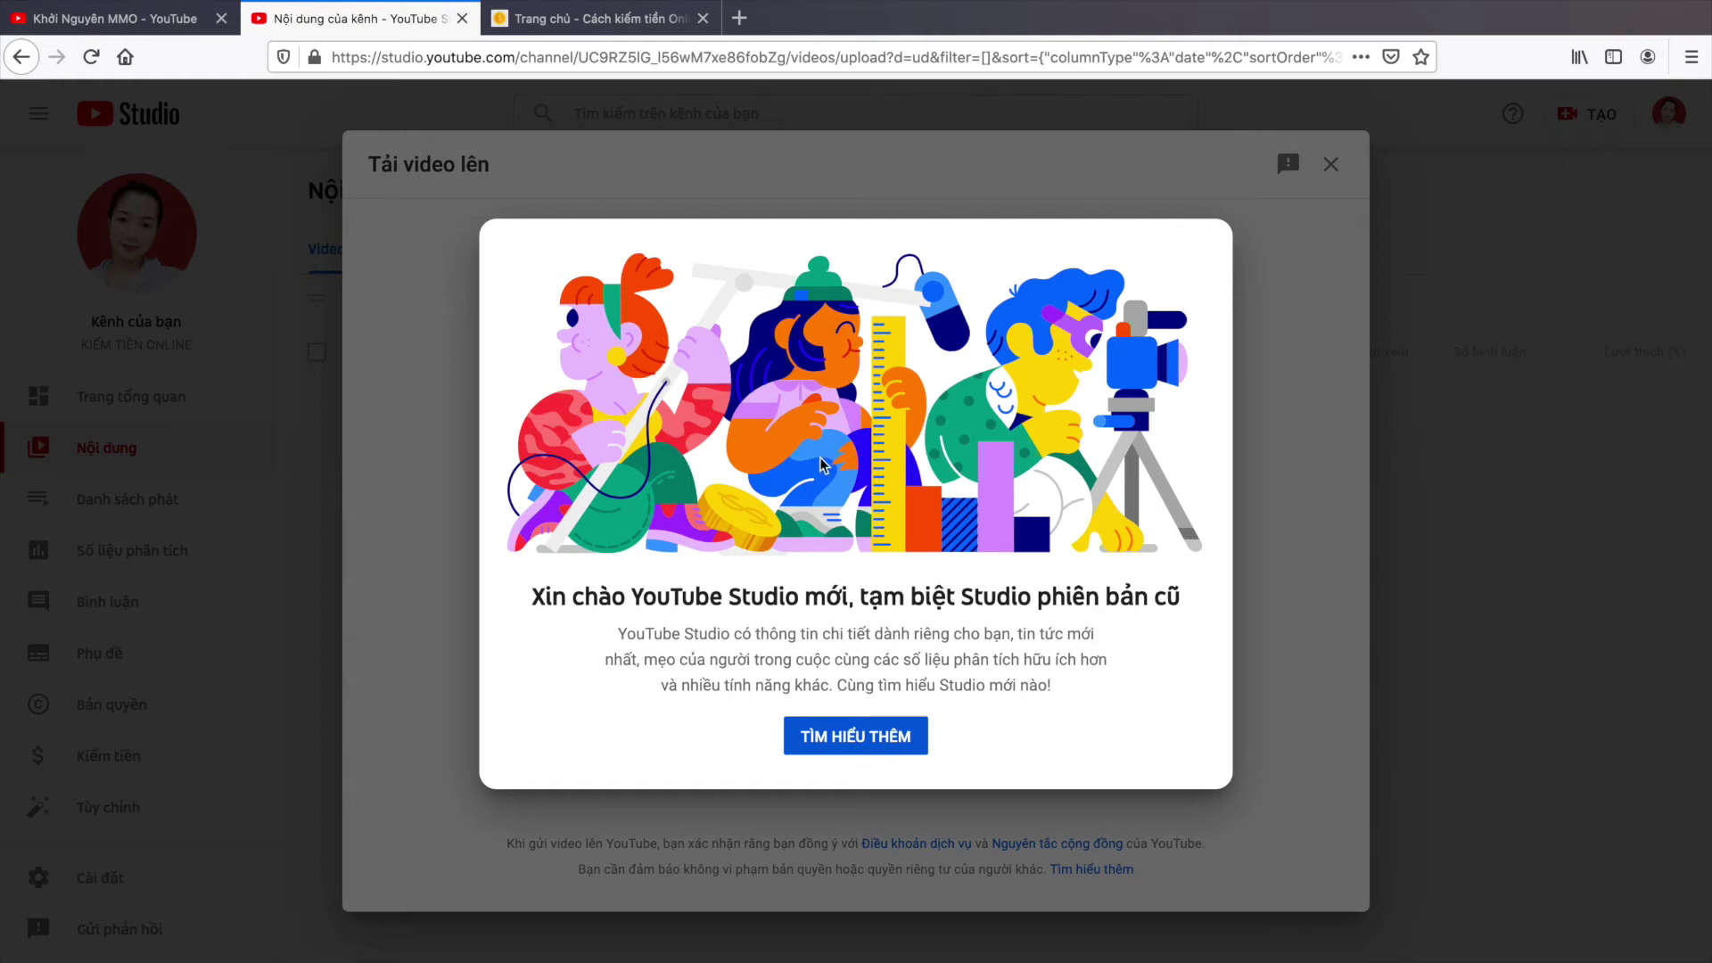
left_click(1273, 347)
Step: Select the Desktop recording 'Ghi Màn hình 2021-01-07 lúc 10.53.44' as the video file
left_click(837, 649)
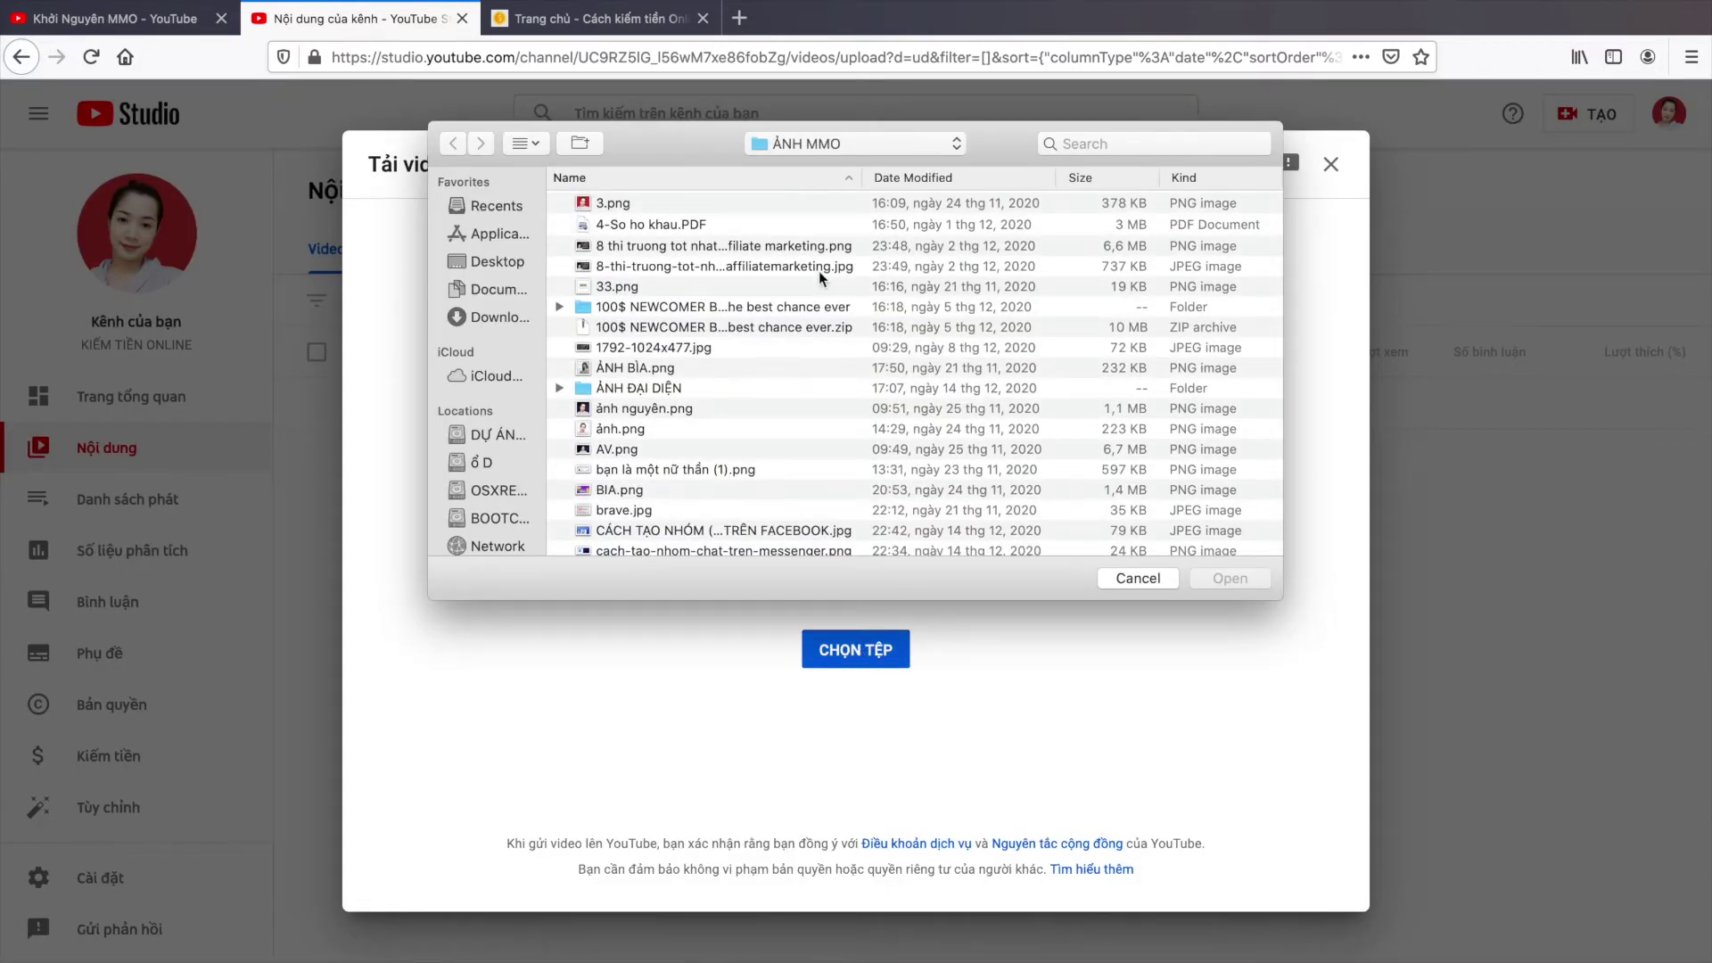
scroll(819, 271, "down", 10)
scroll(657, 321, "down", 12)
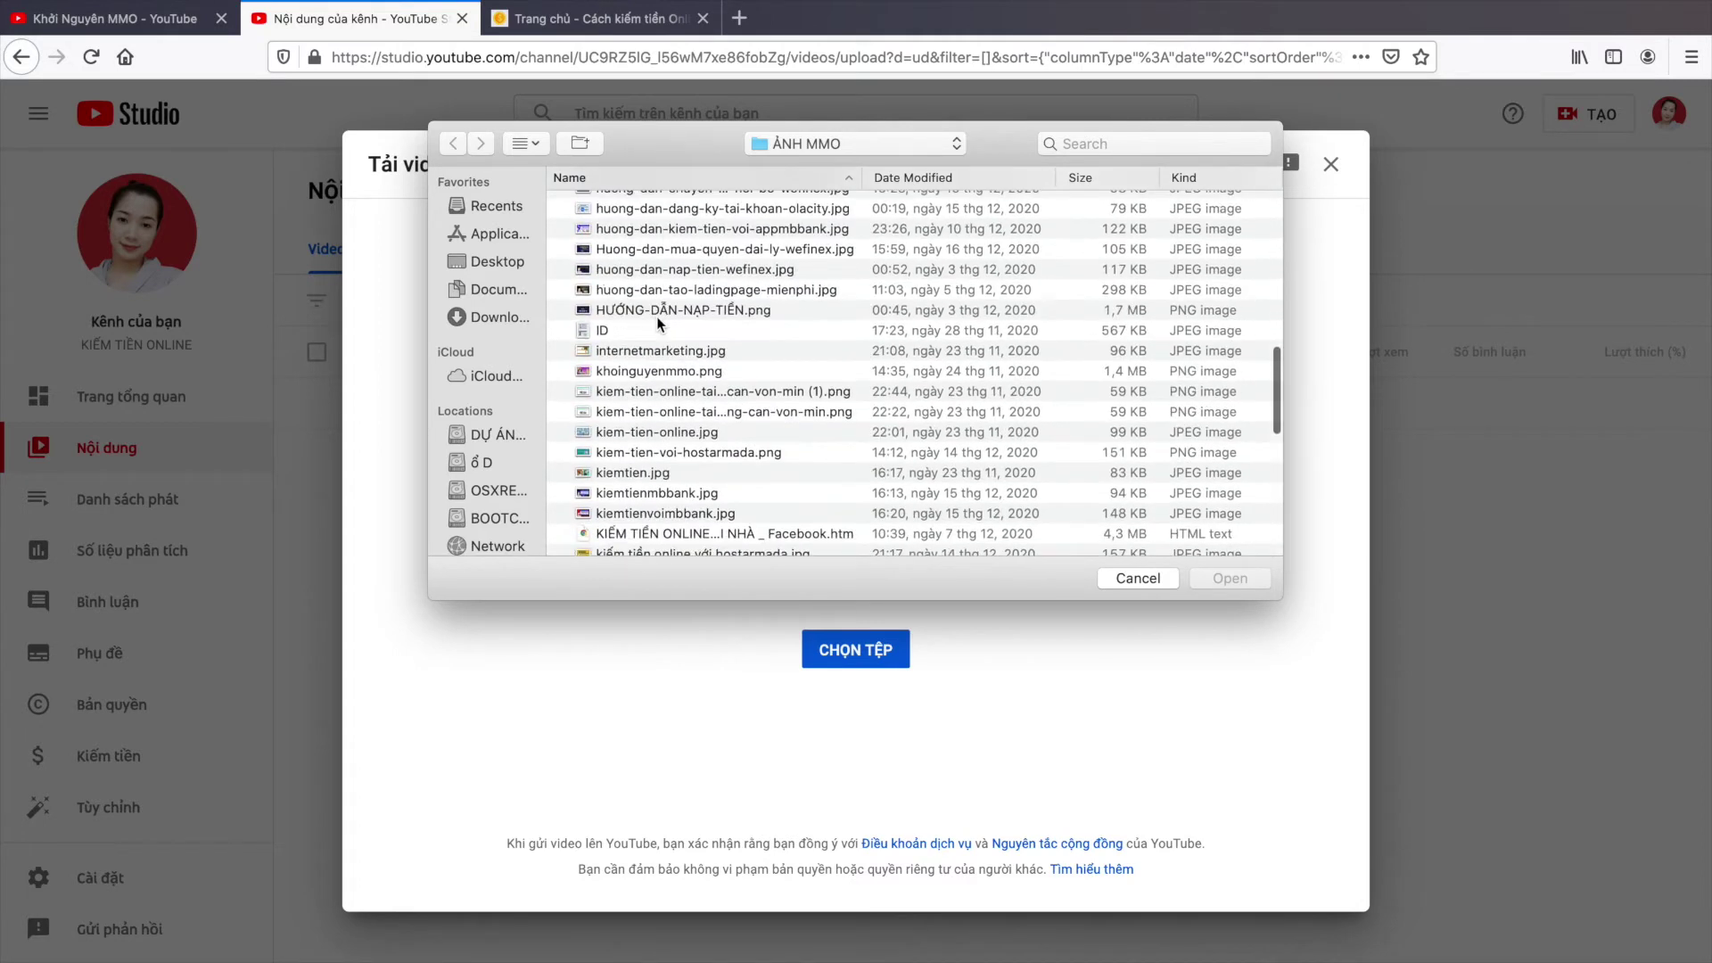
scroll(660, 323, "down", 6)
scroll(658, 390, "down", 4)
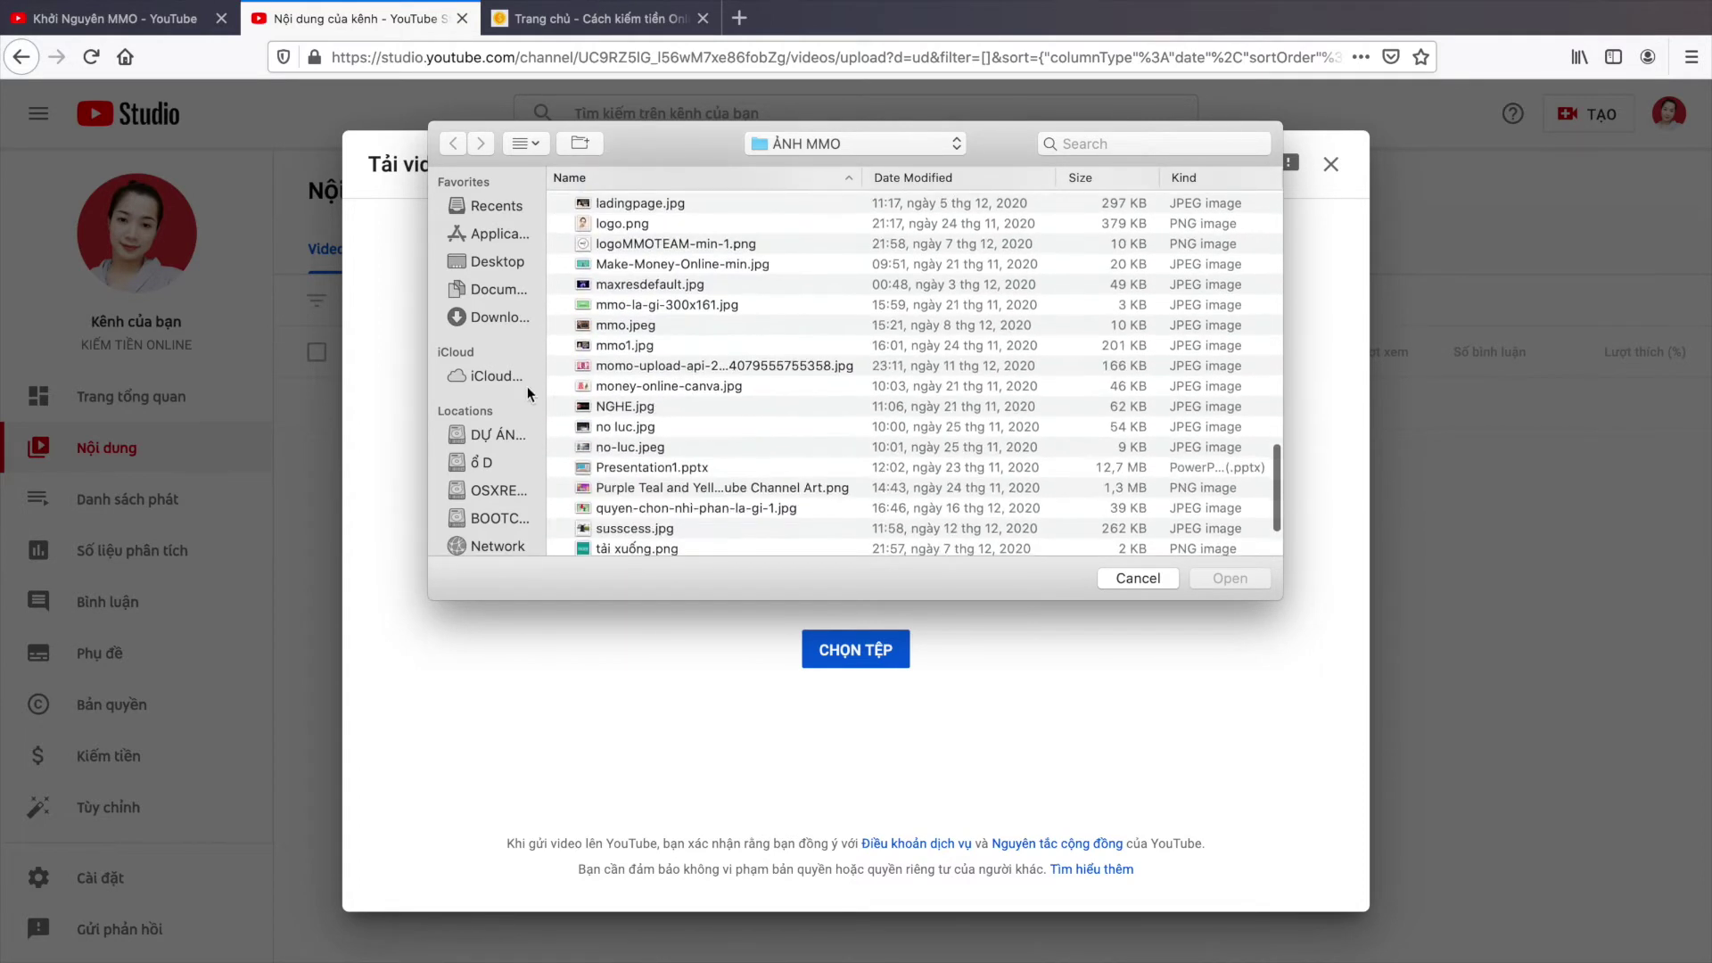
scroll(516, 376, "down", 3)
scroll(495, 276, "up", 3)
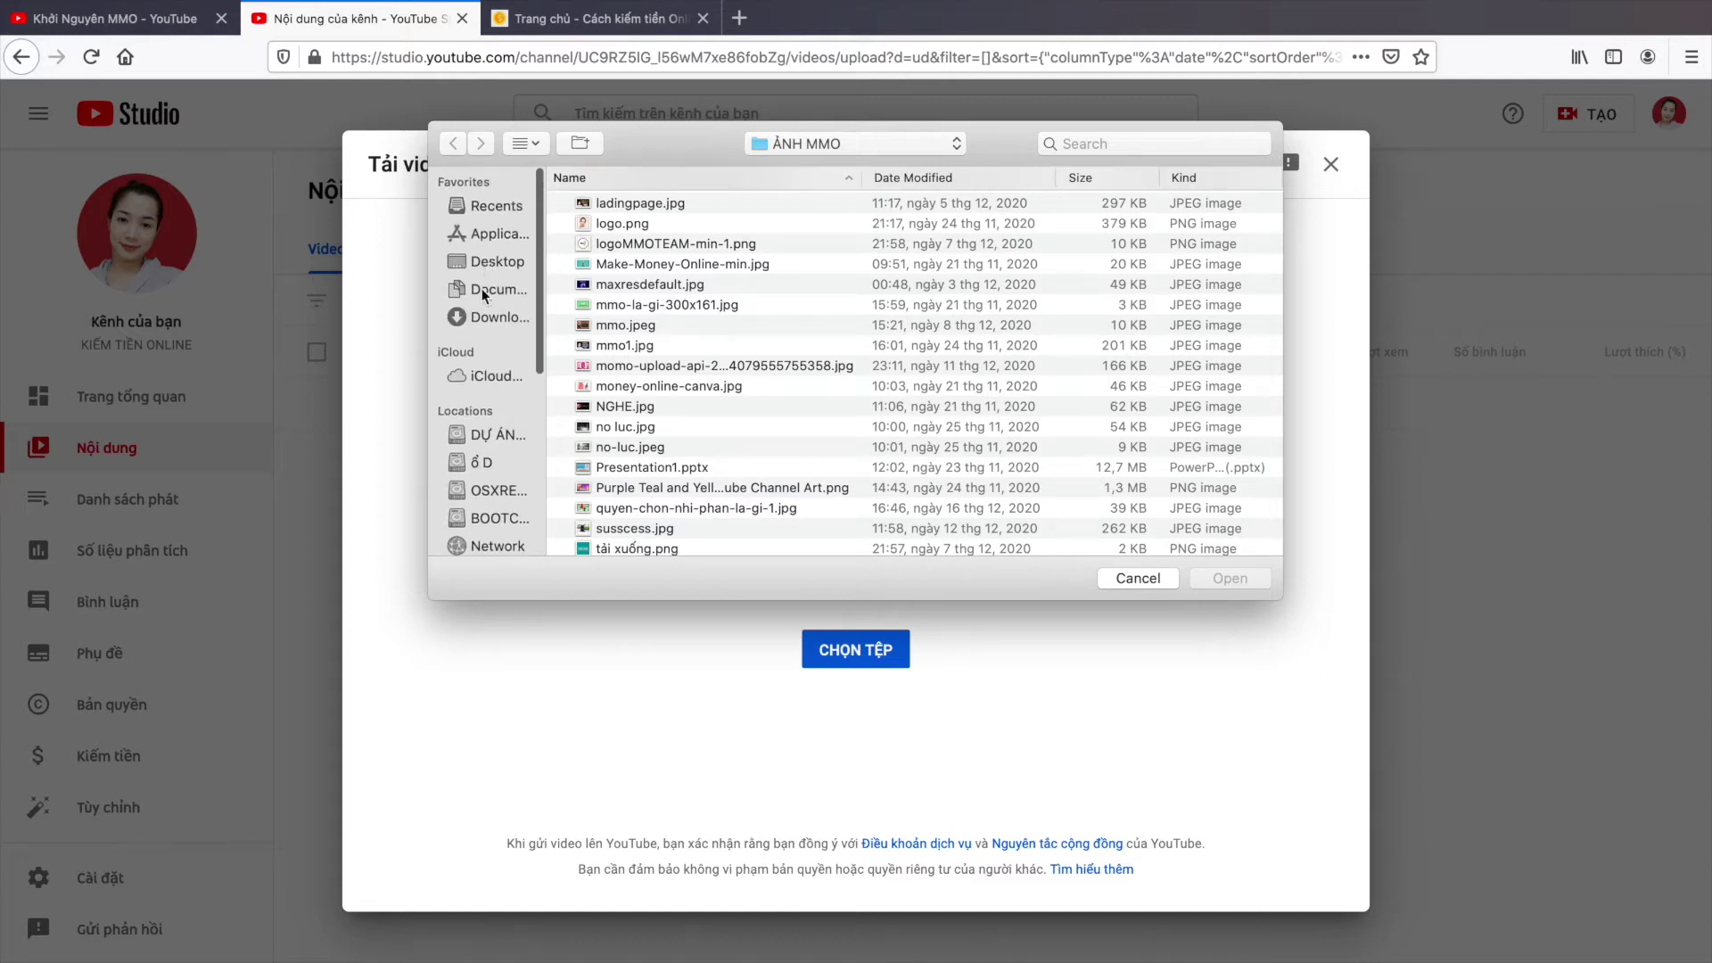
scroll(576, 356, "down", 2)
scroll(597, 366, "down", 3)
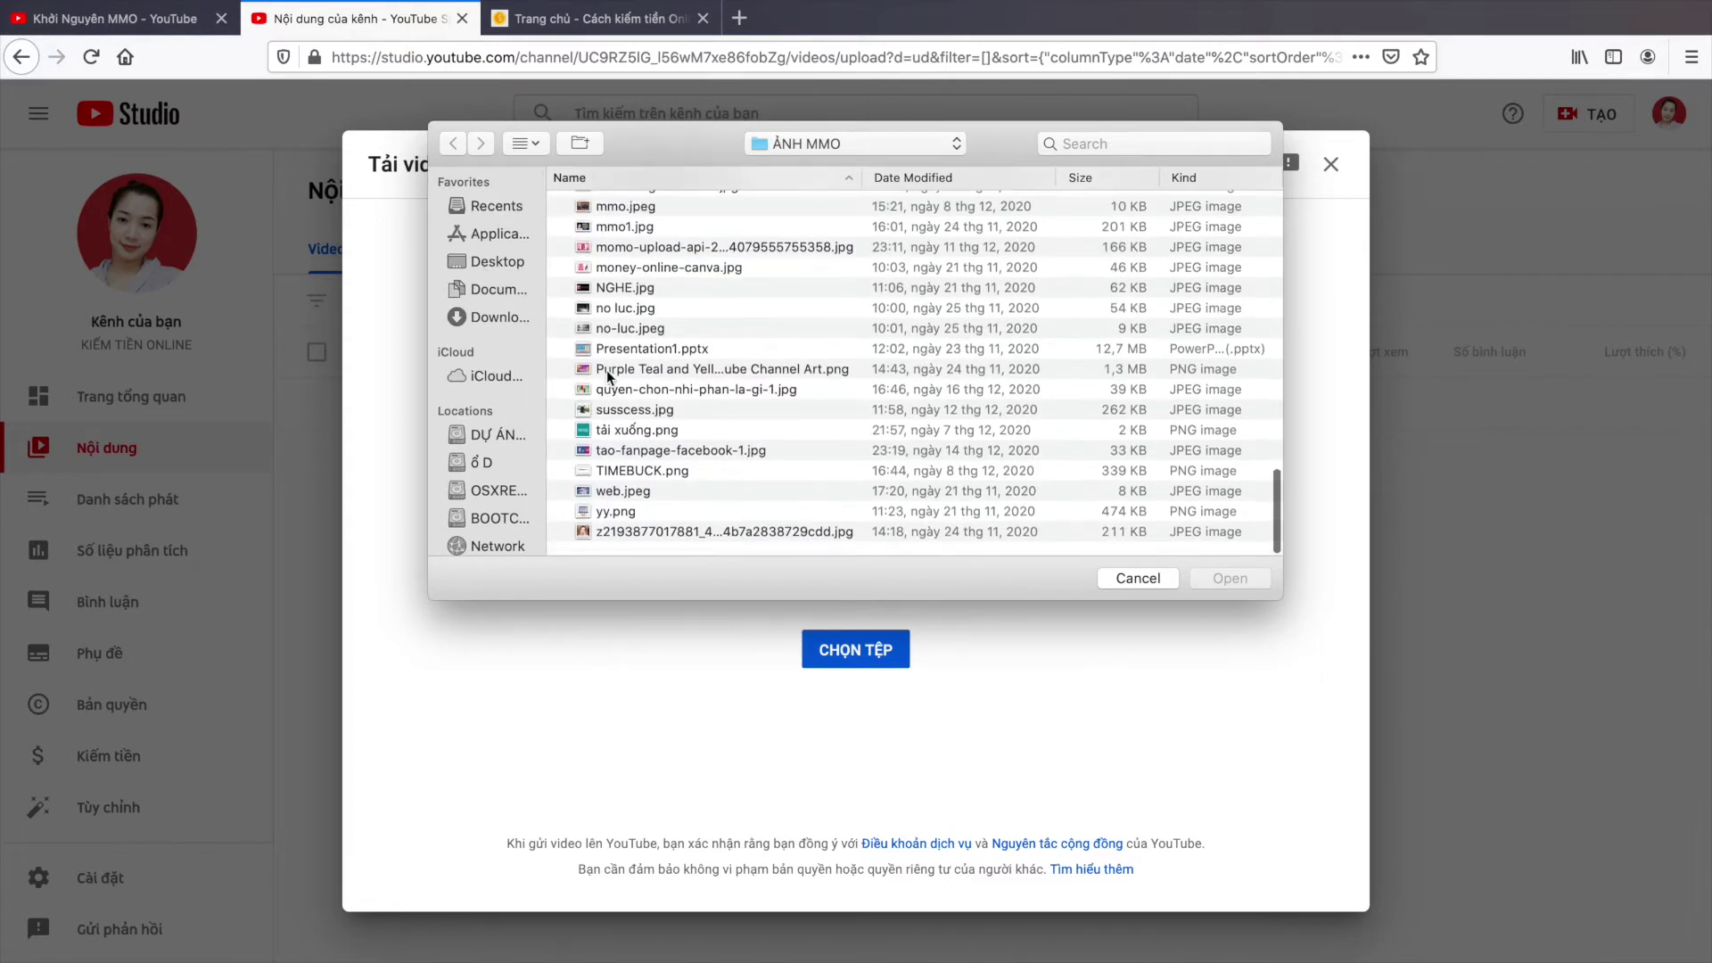
left_click(514, 437)
key("super+shift+d")
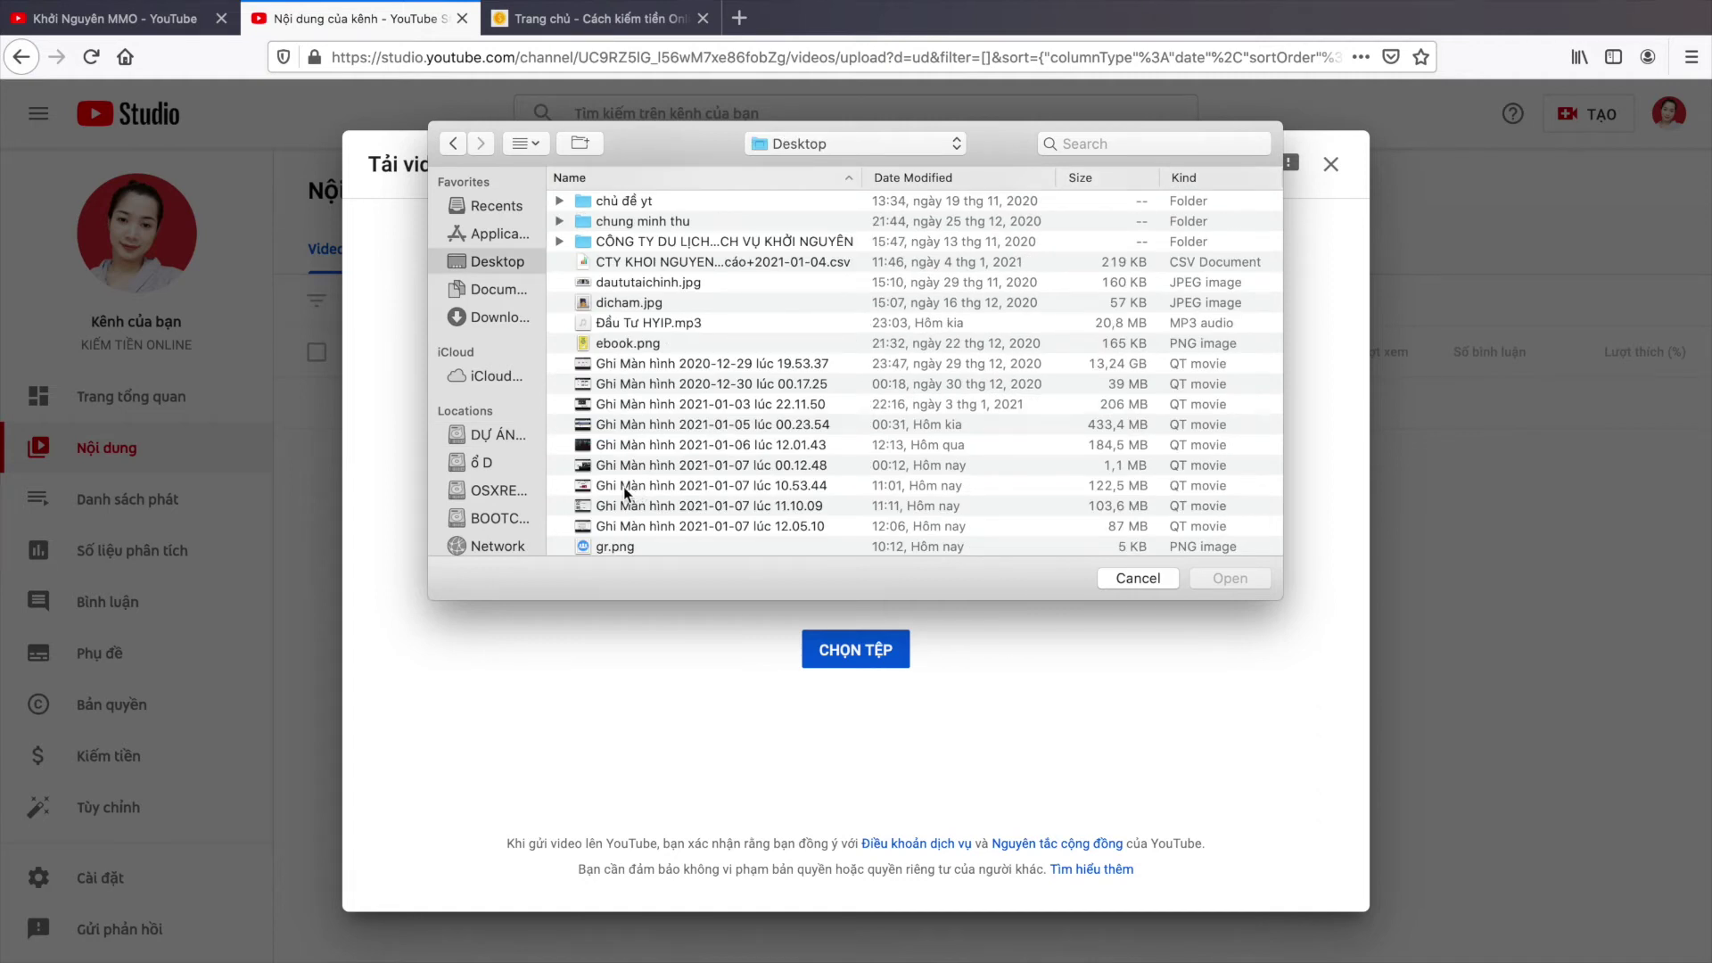
double_click(623, 485)
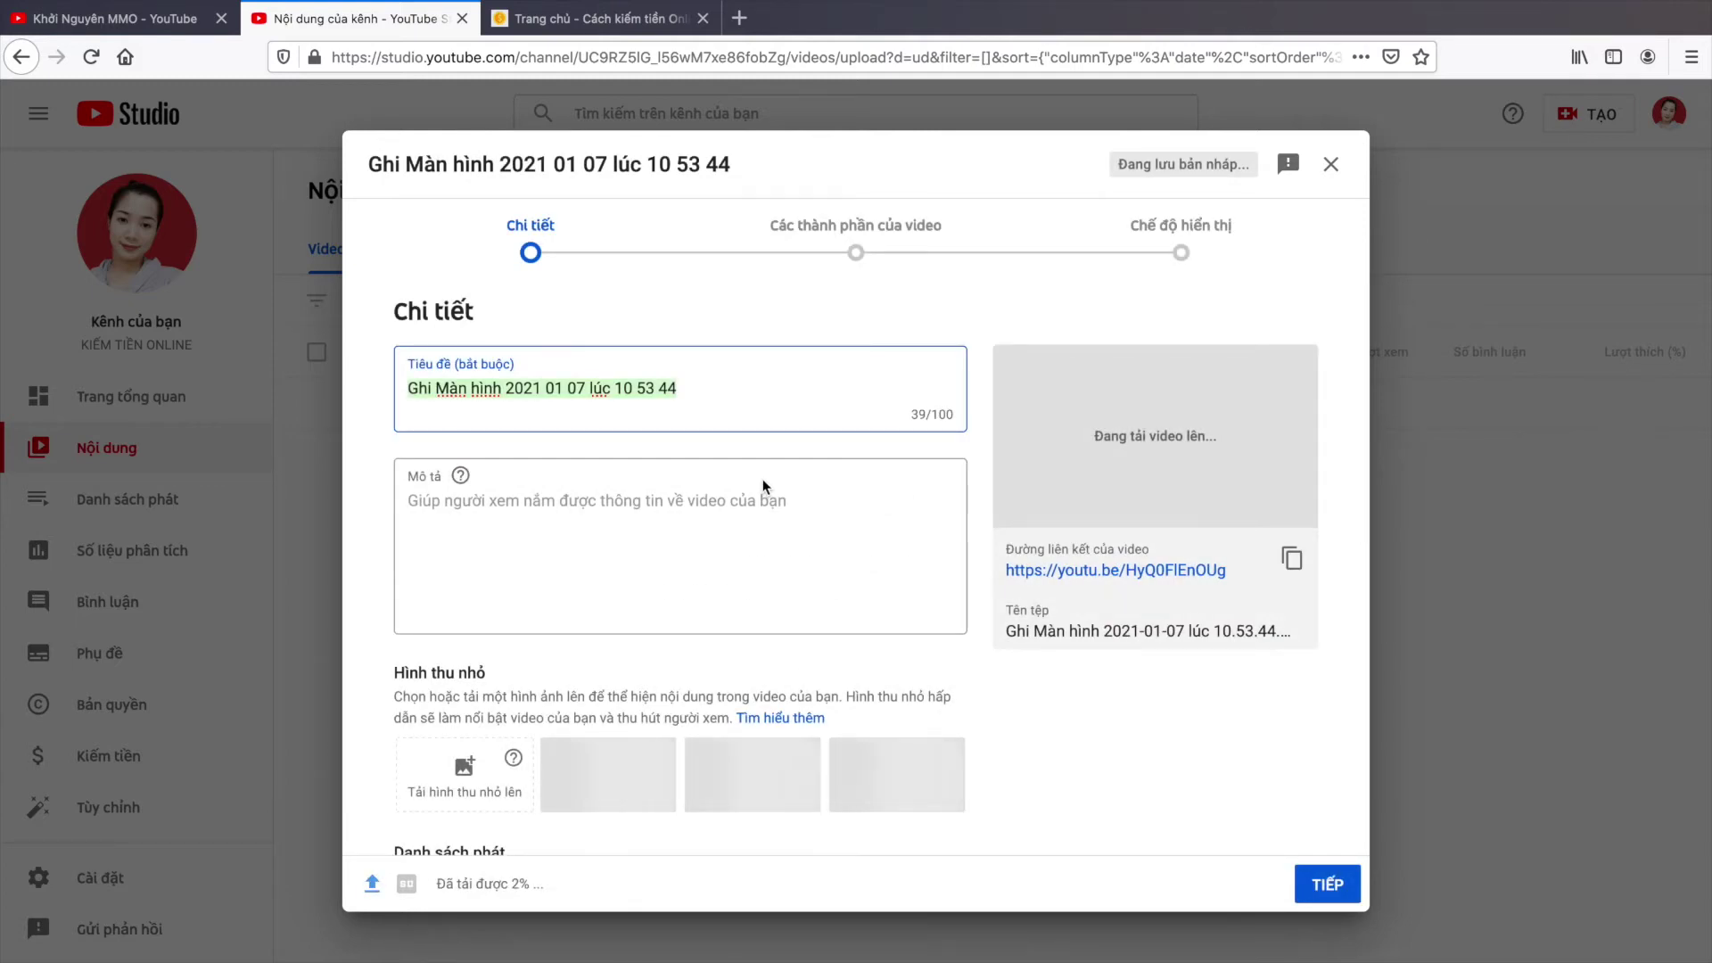
Step: Select the auto-generated title and look up the existing video's title in another tab
scroll(762, 479, "down", 1)
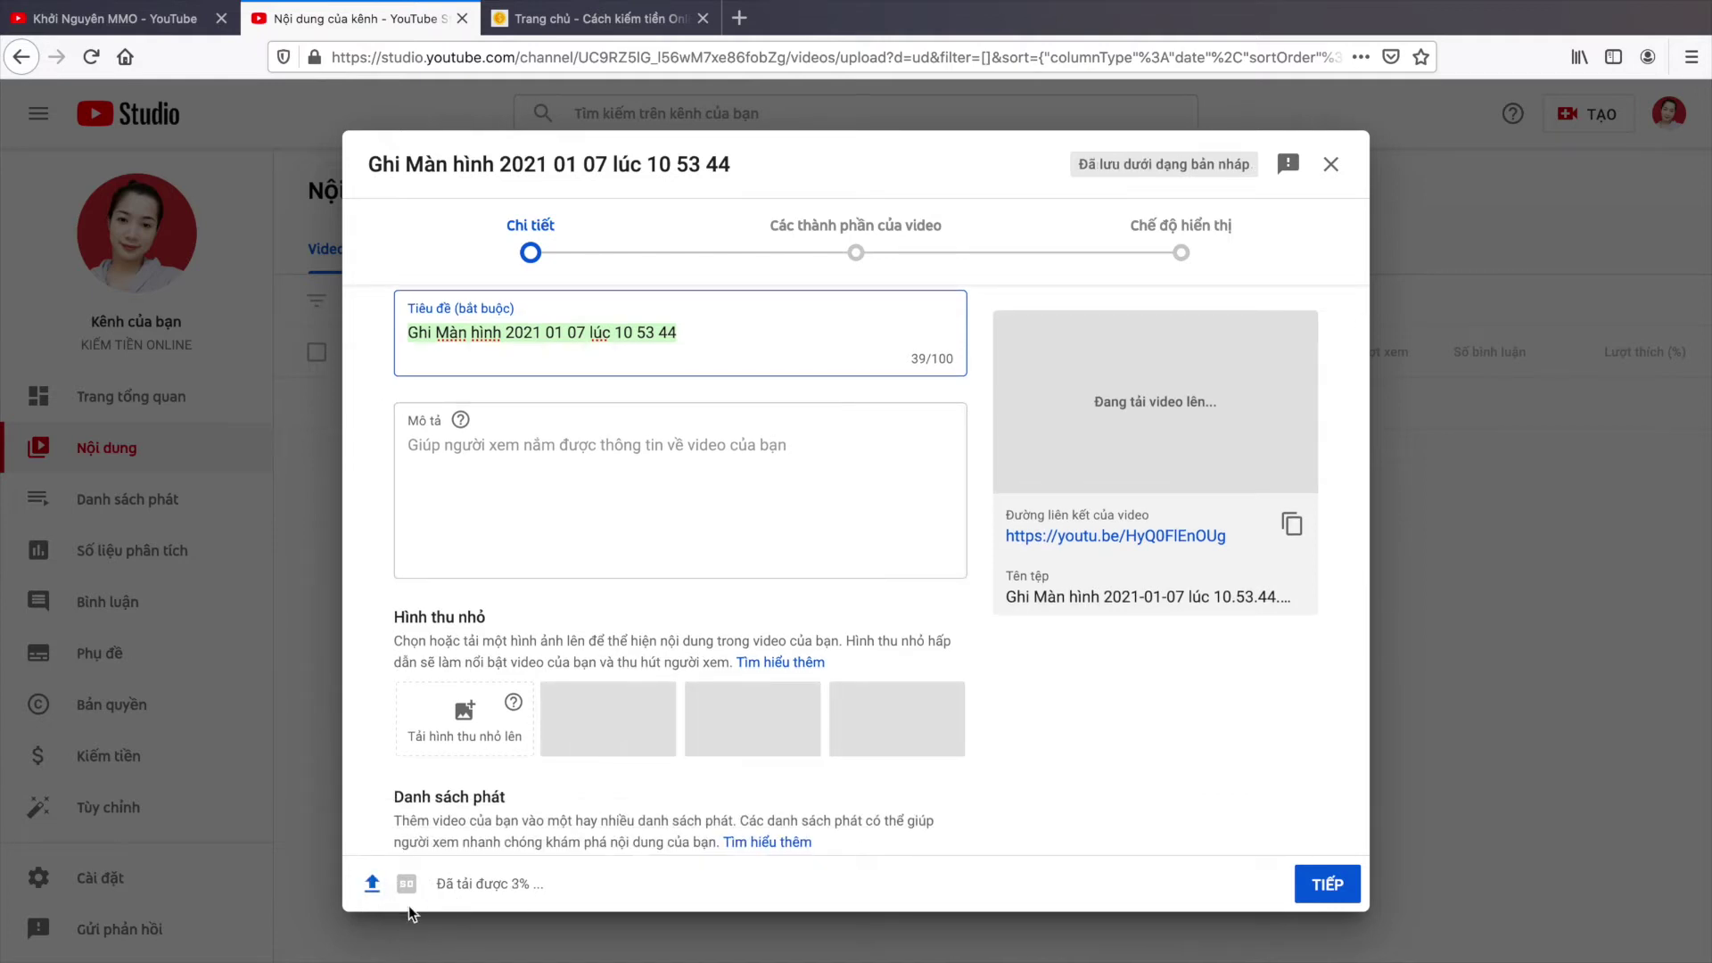
left_click_drag(436, 883, 558, 883)
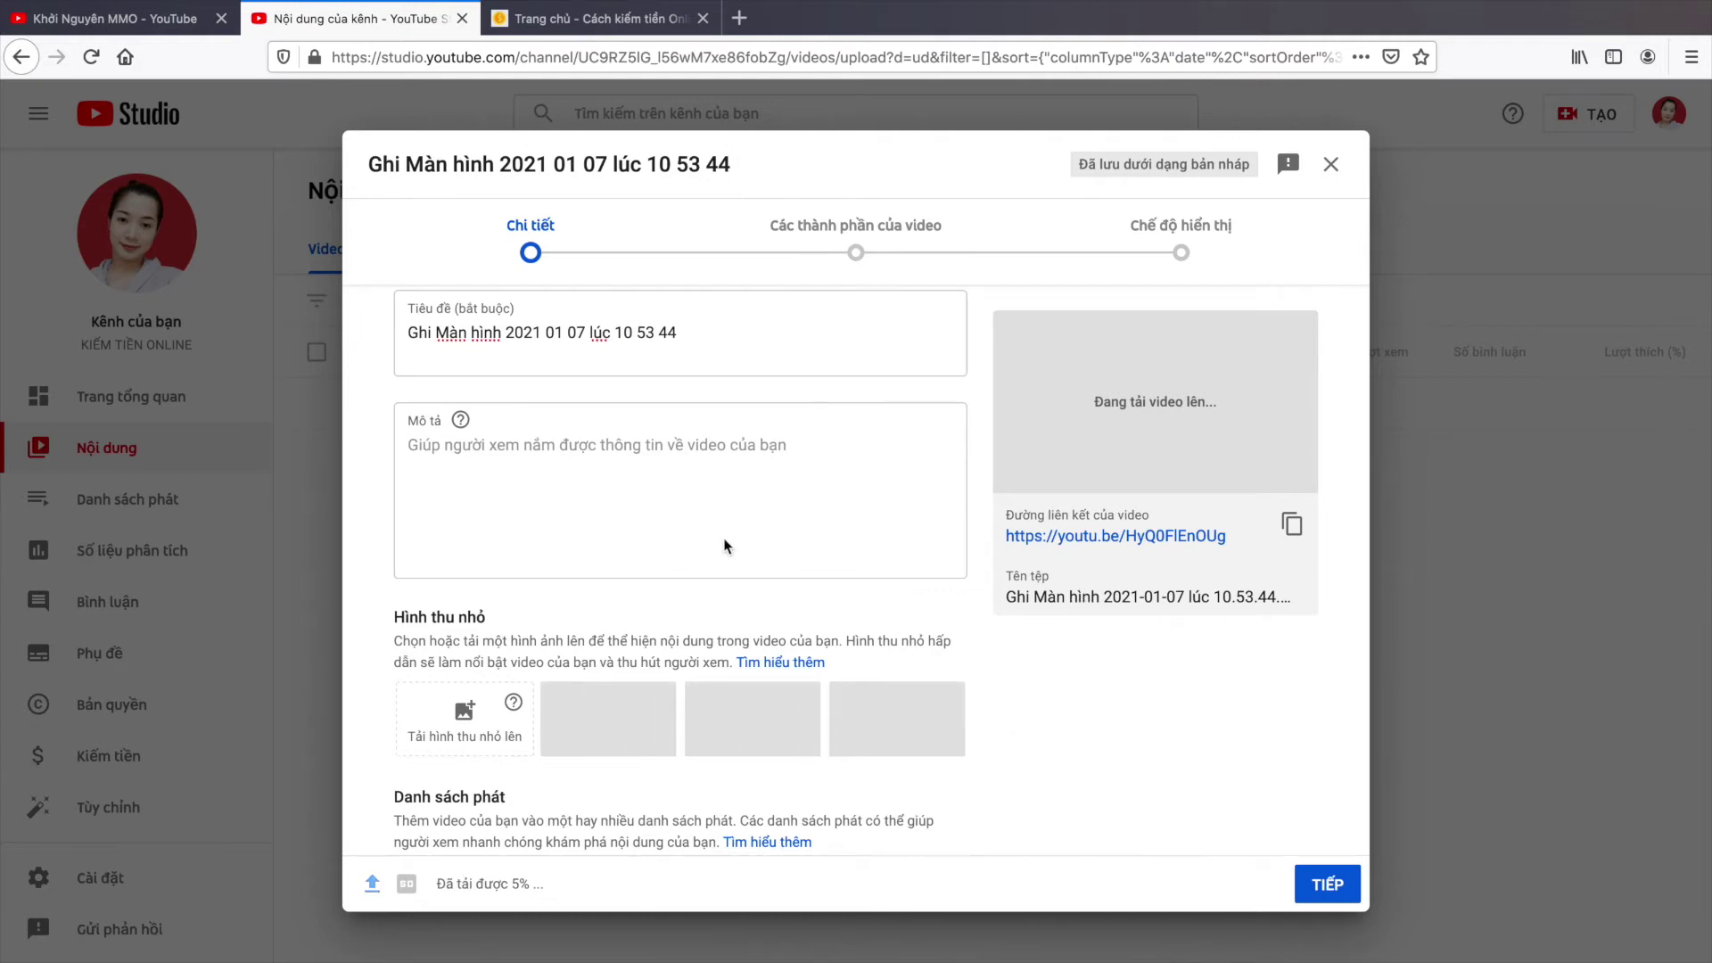
scroll(726, 542, "up", 1)
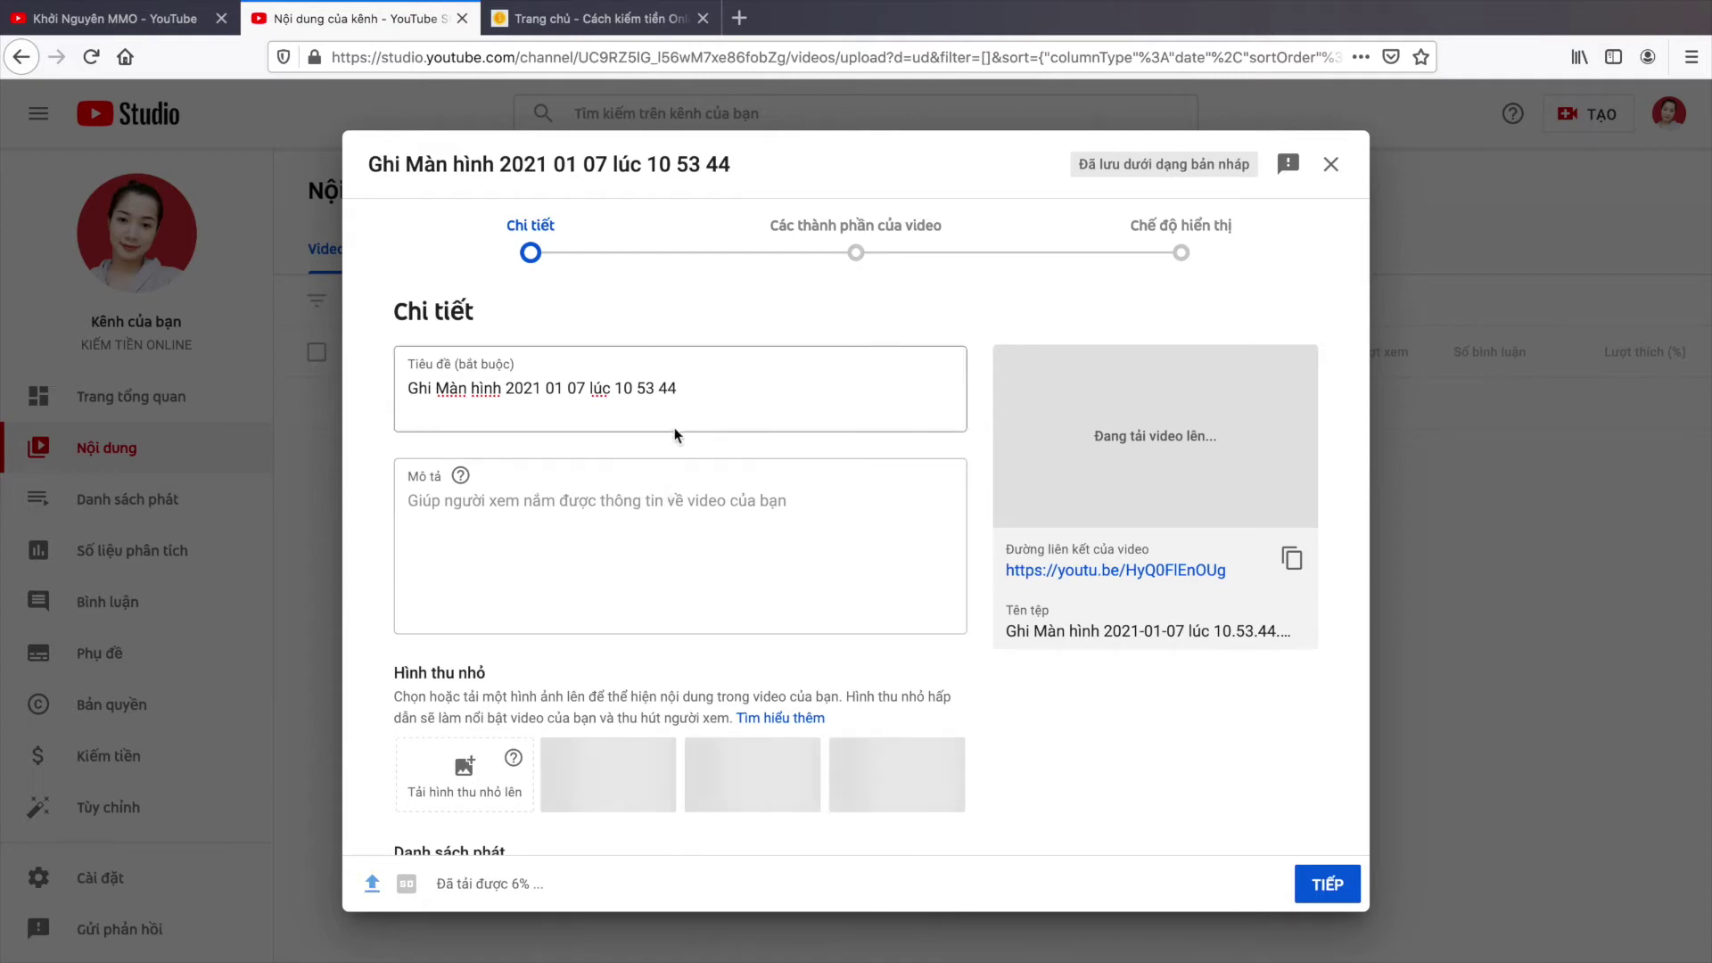
triple_click(518, 388)
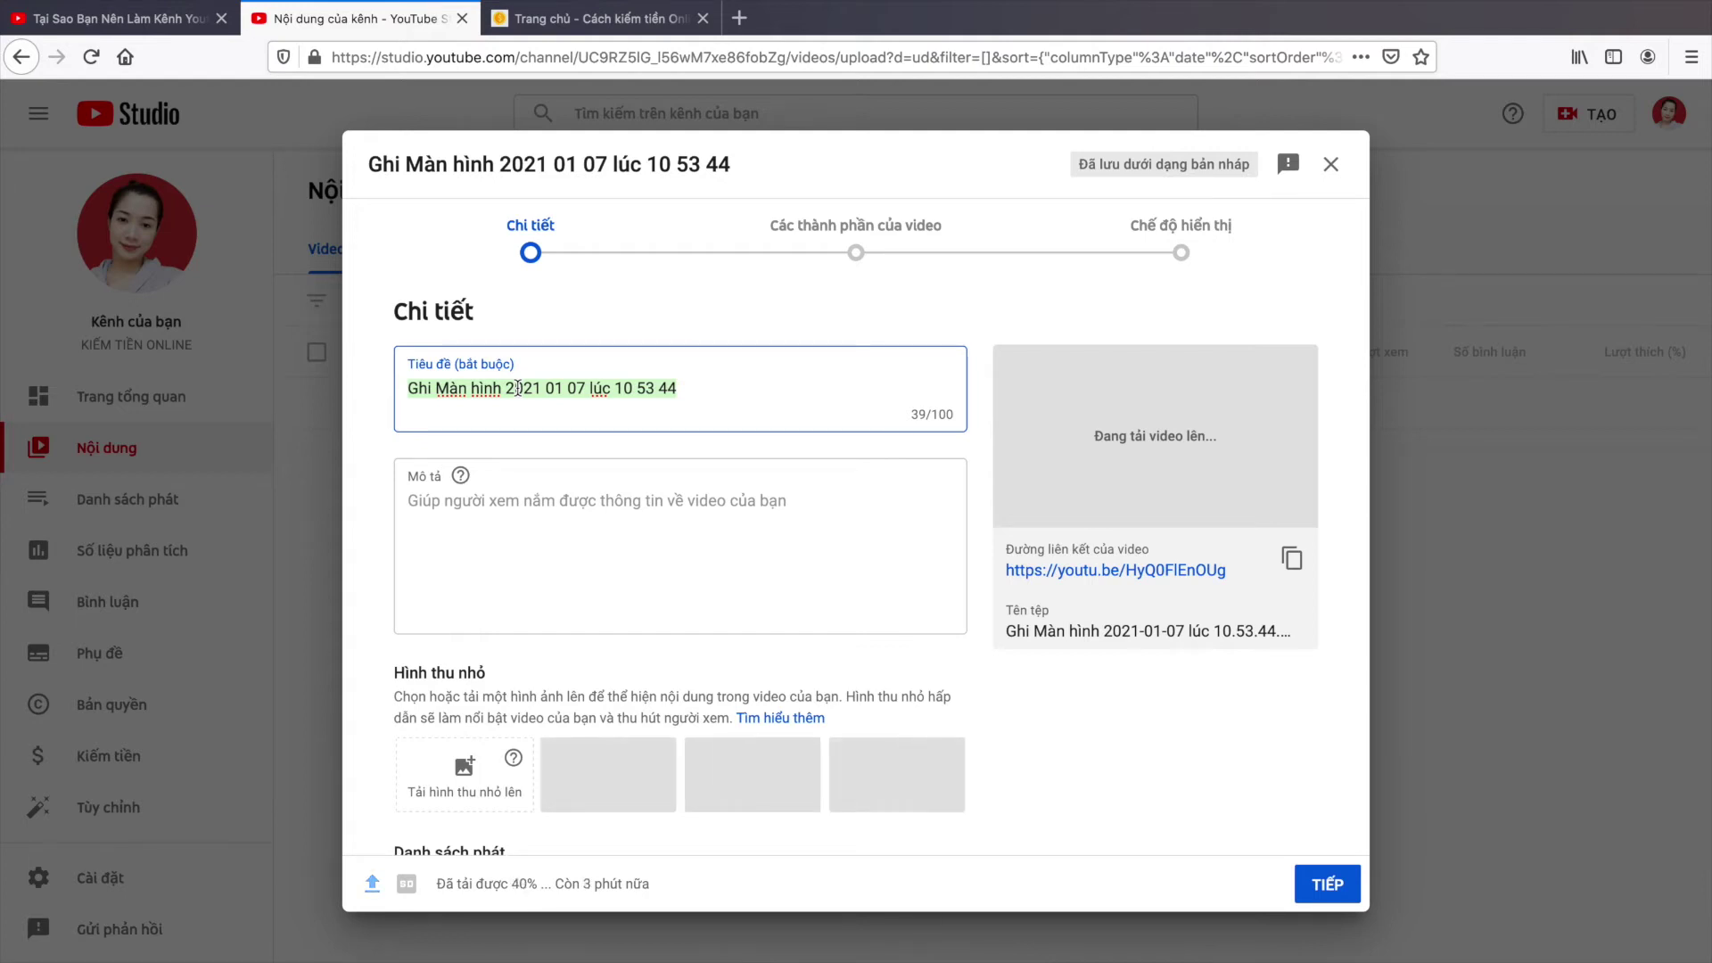
left_click(83, 11)
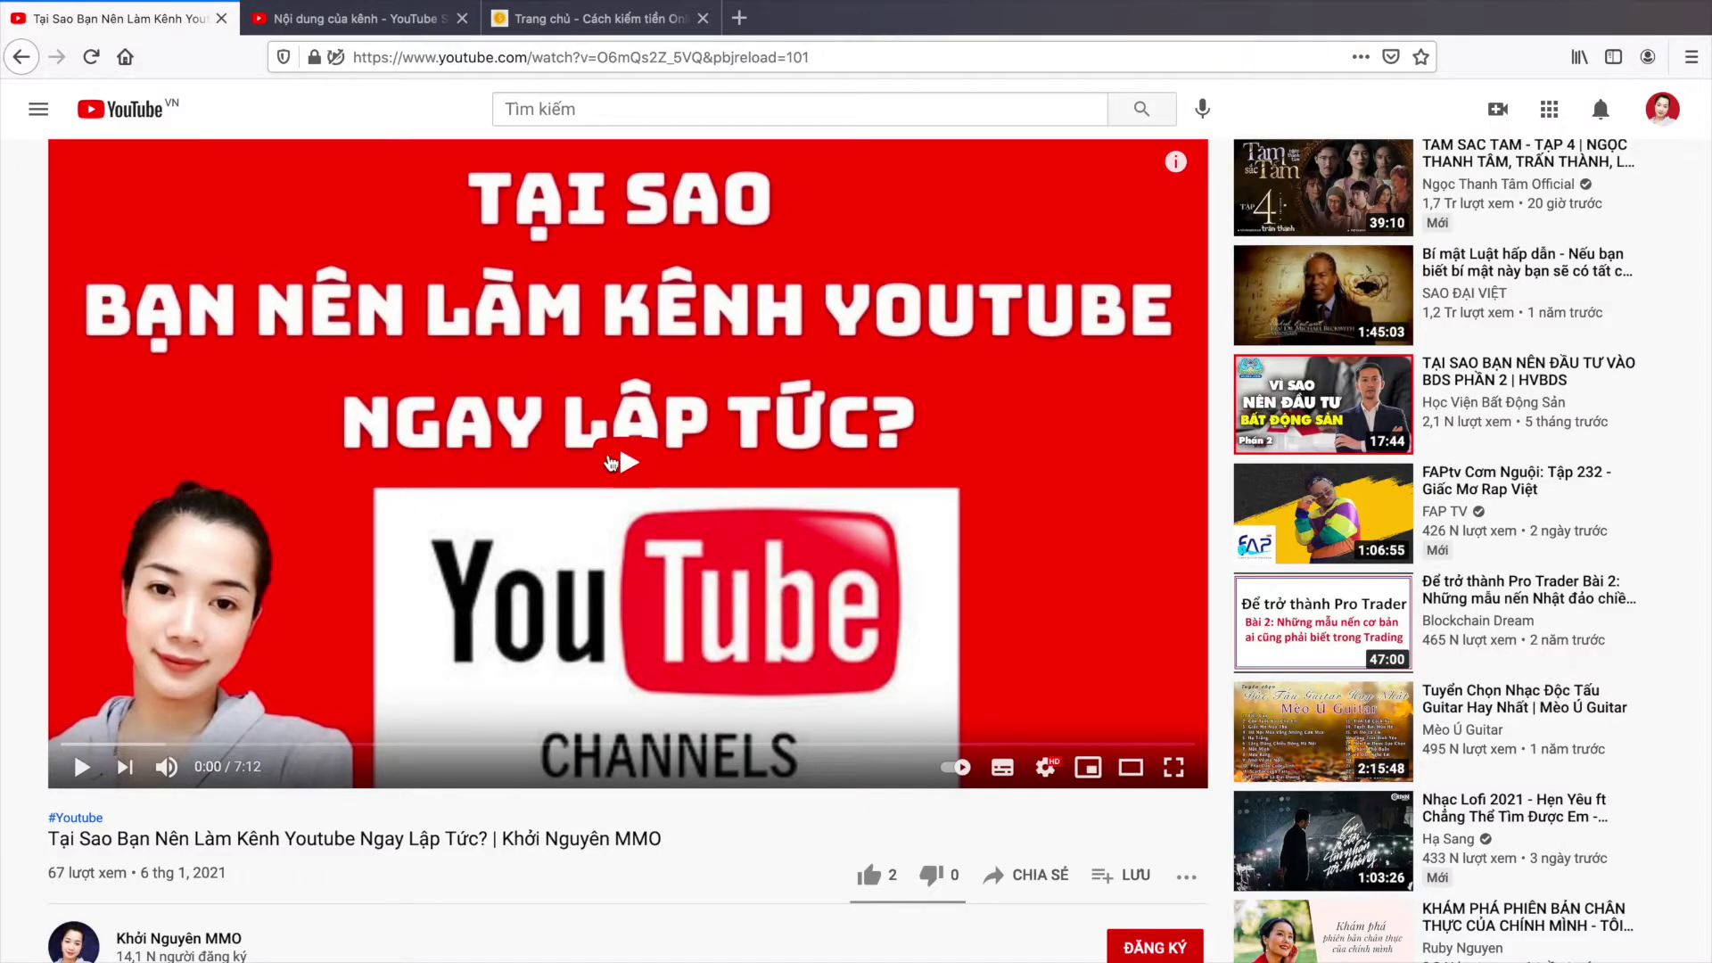
scroll(611, 462, "down", 1)
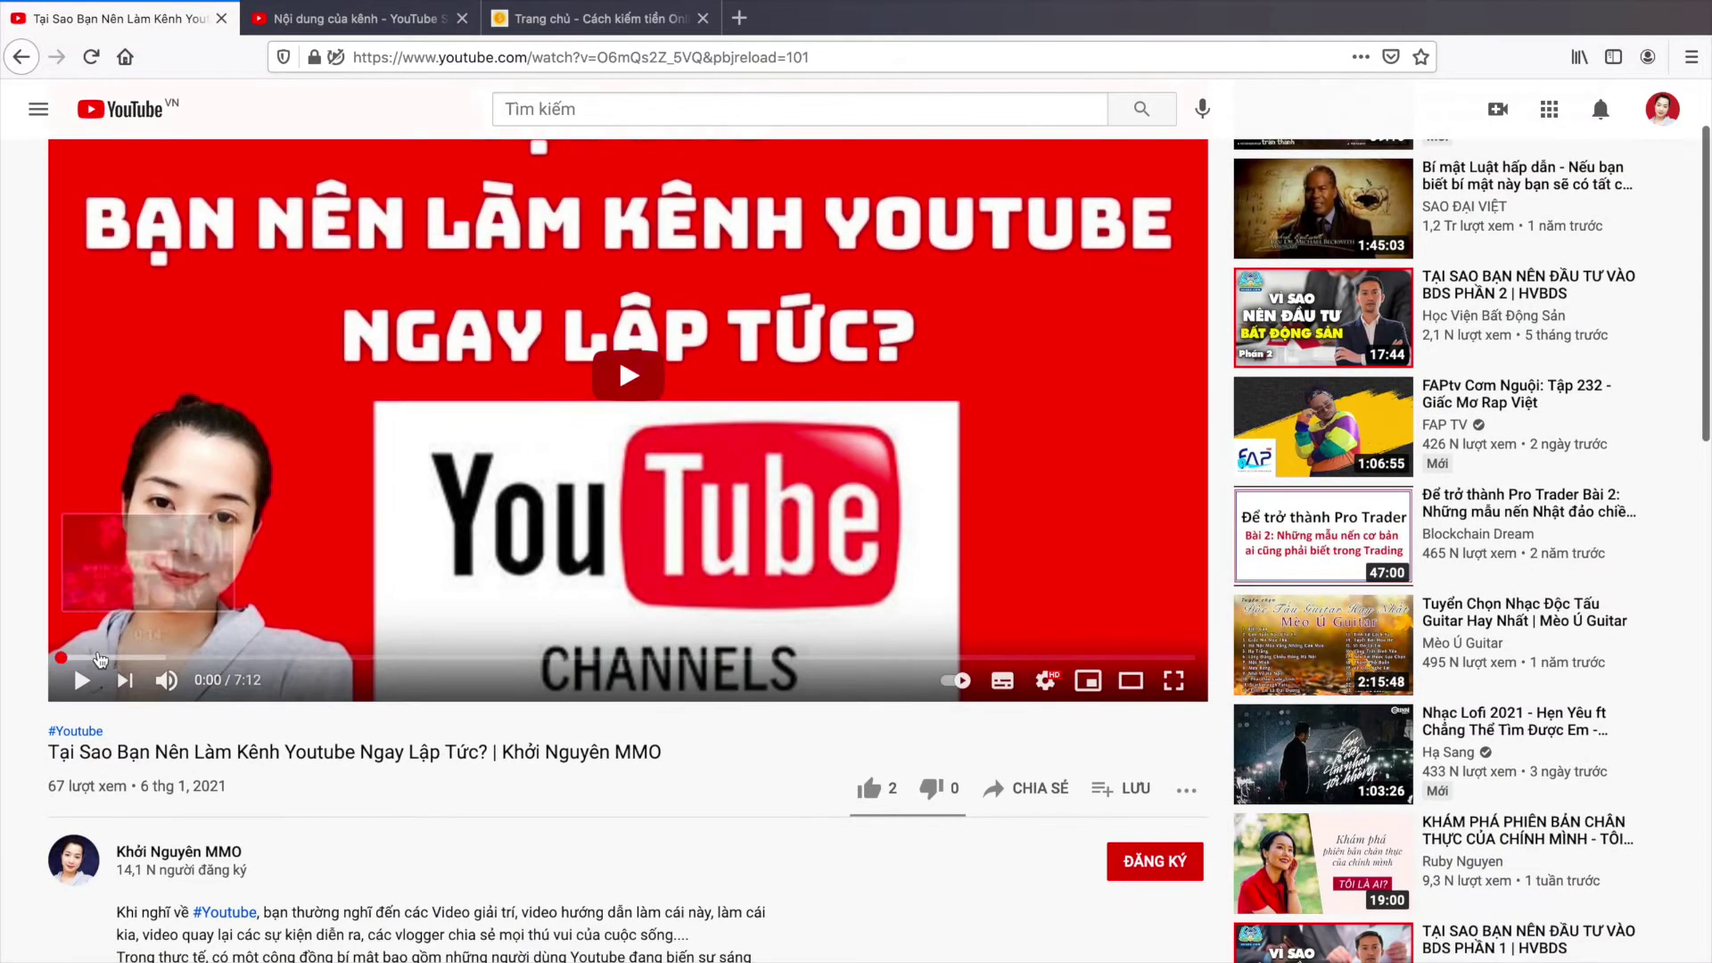
left_click_drag(51, 751, 672, 762)
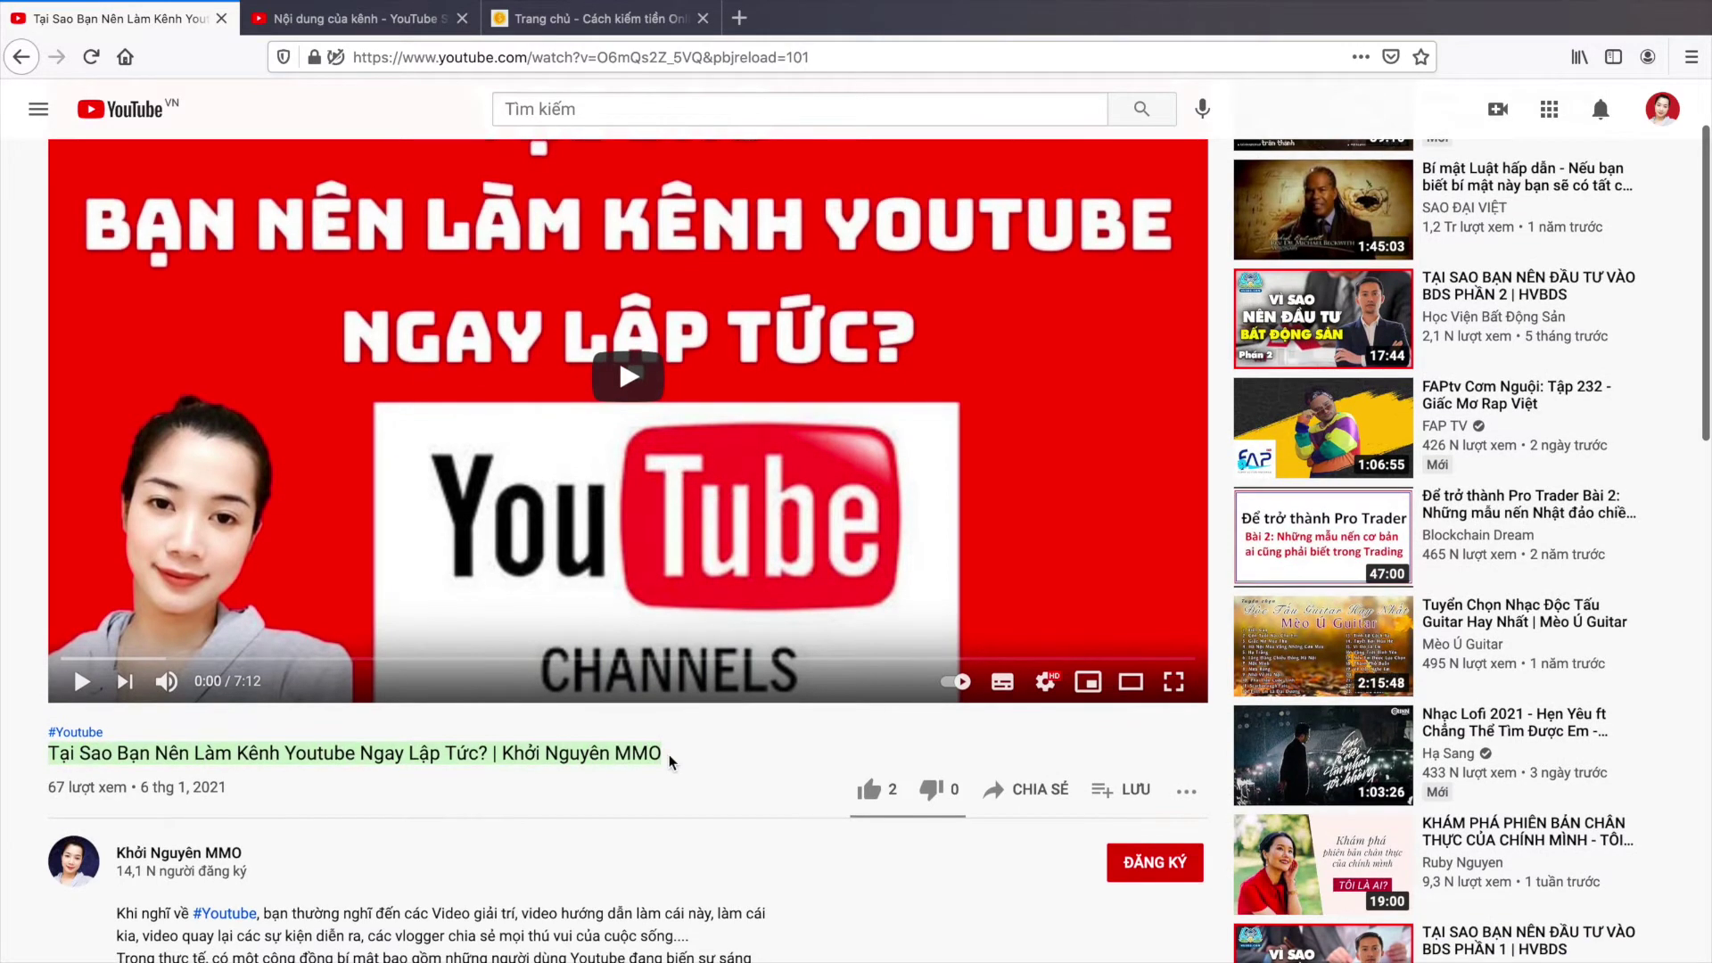
left_click(347, 18)
Step: Replace the video title with 'Hướng dẫn kiếm tiền online'
left_click(740, 396)
scroll(738, 393, "down", 1)
left_click_drag(738, 389, 406, 382)
scroll(406, 382, "up", 1)
type("Hương dẫn kiếm tiê")
type("n online")
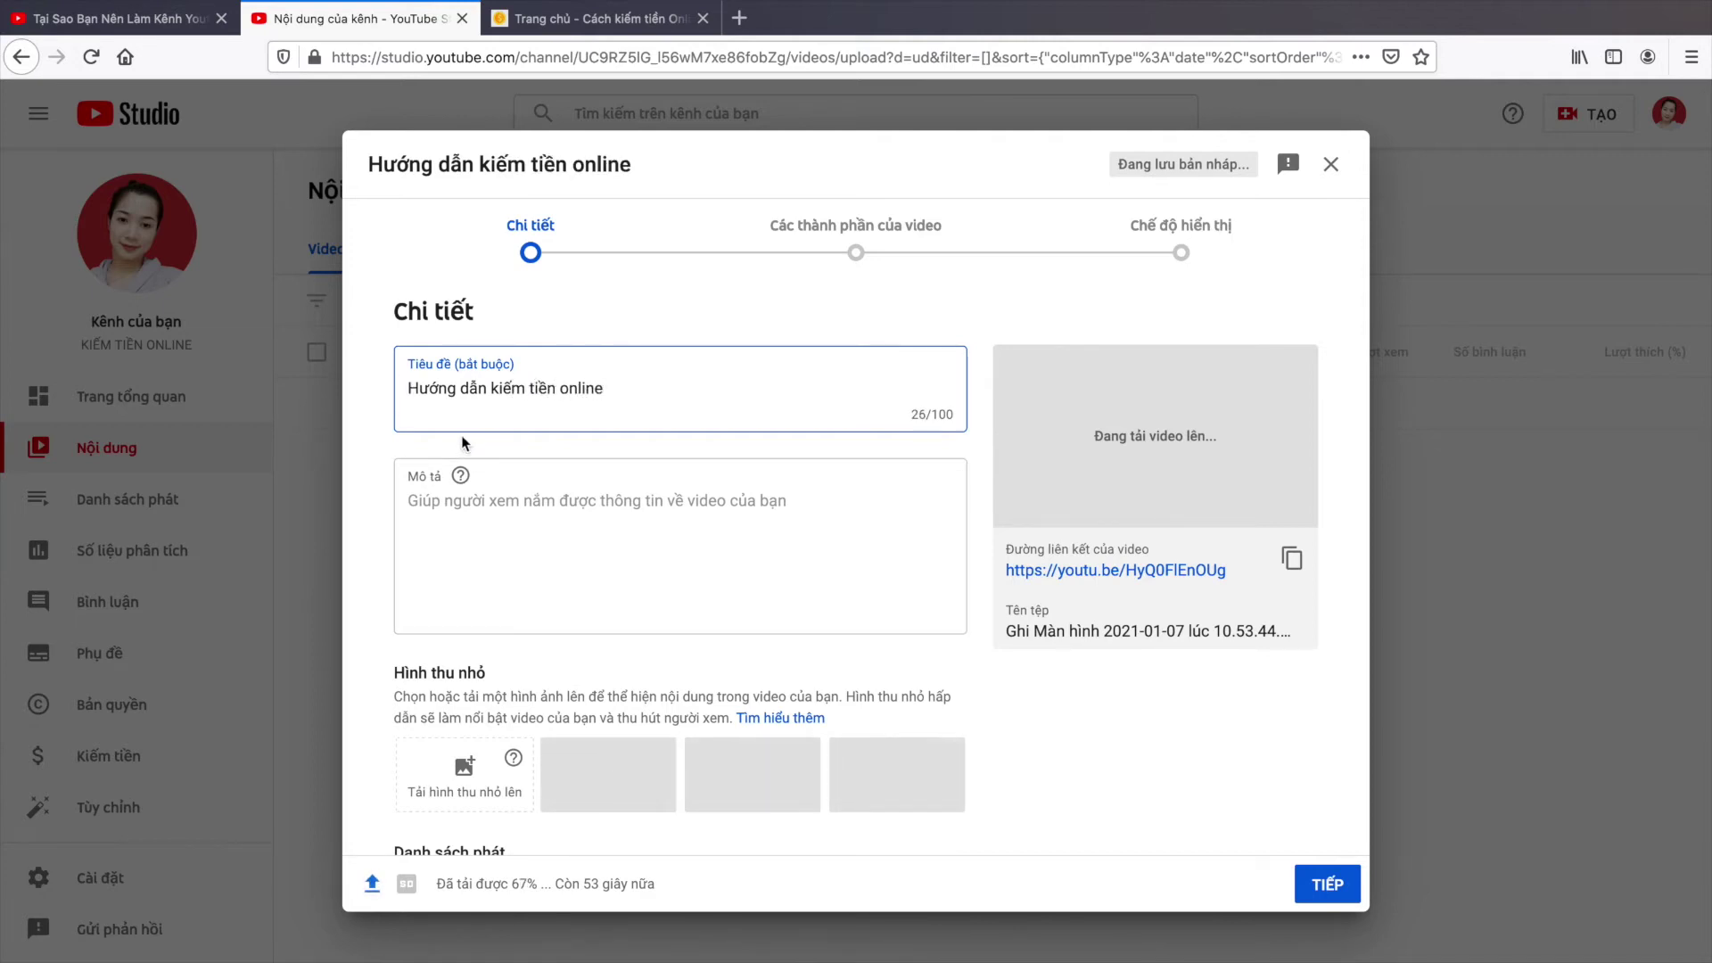
Step: Write a one-line description ending '...sẽ chia sẻ cho các bạn về kiếm tiền online'
left_click(544, 512)
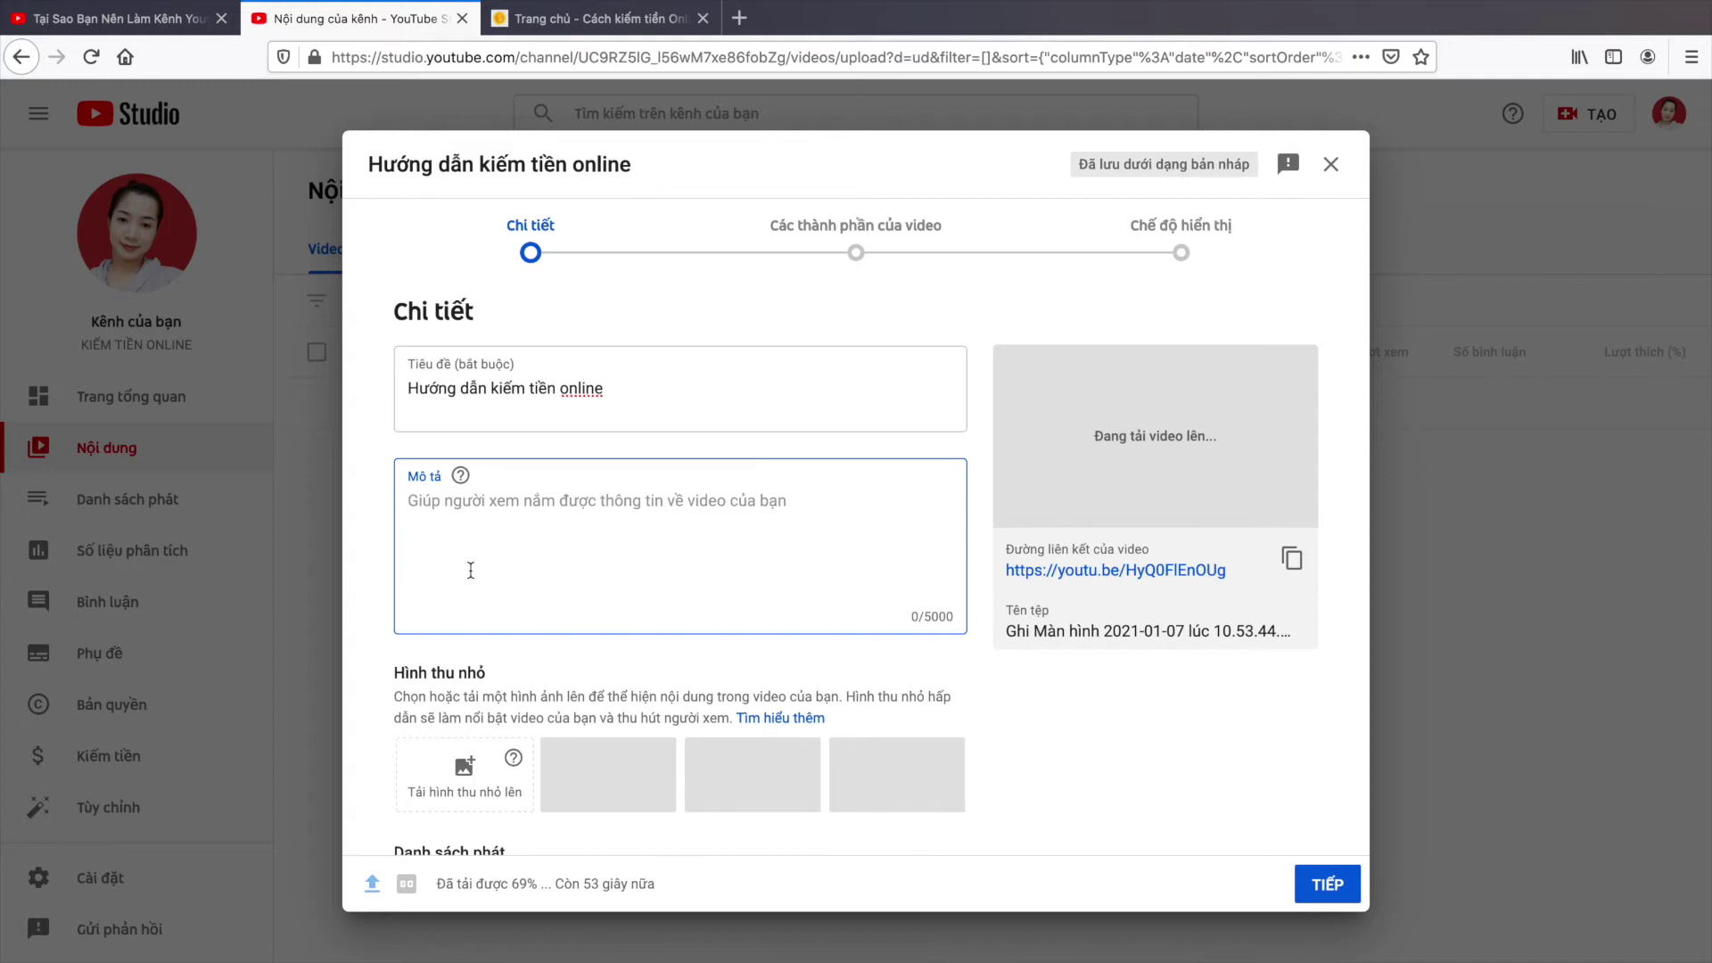
type("Trong vid")
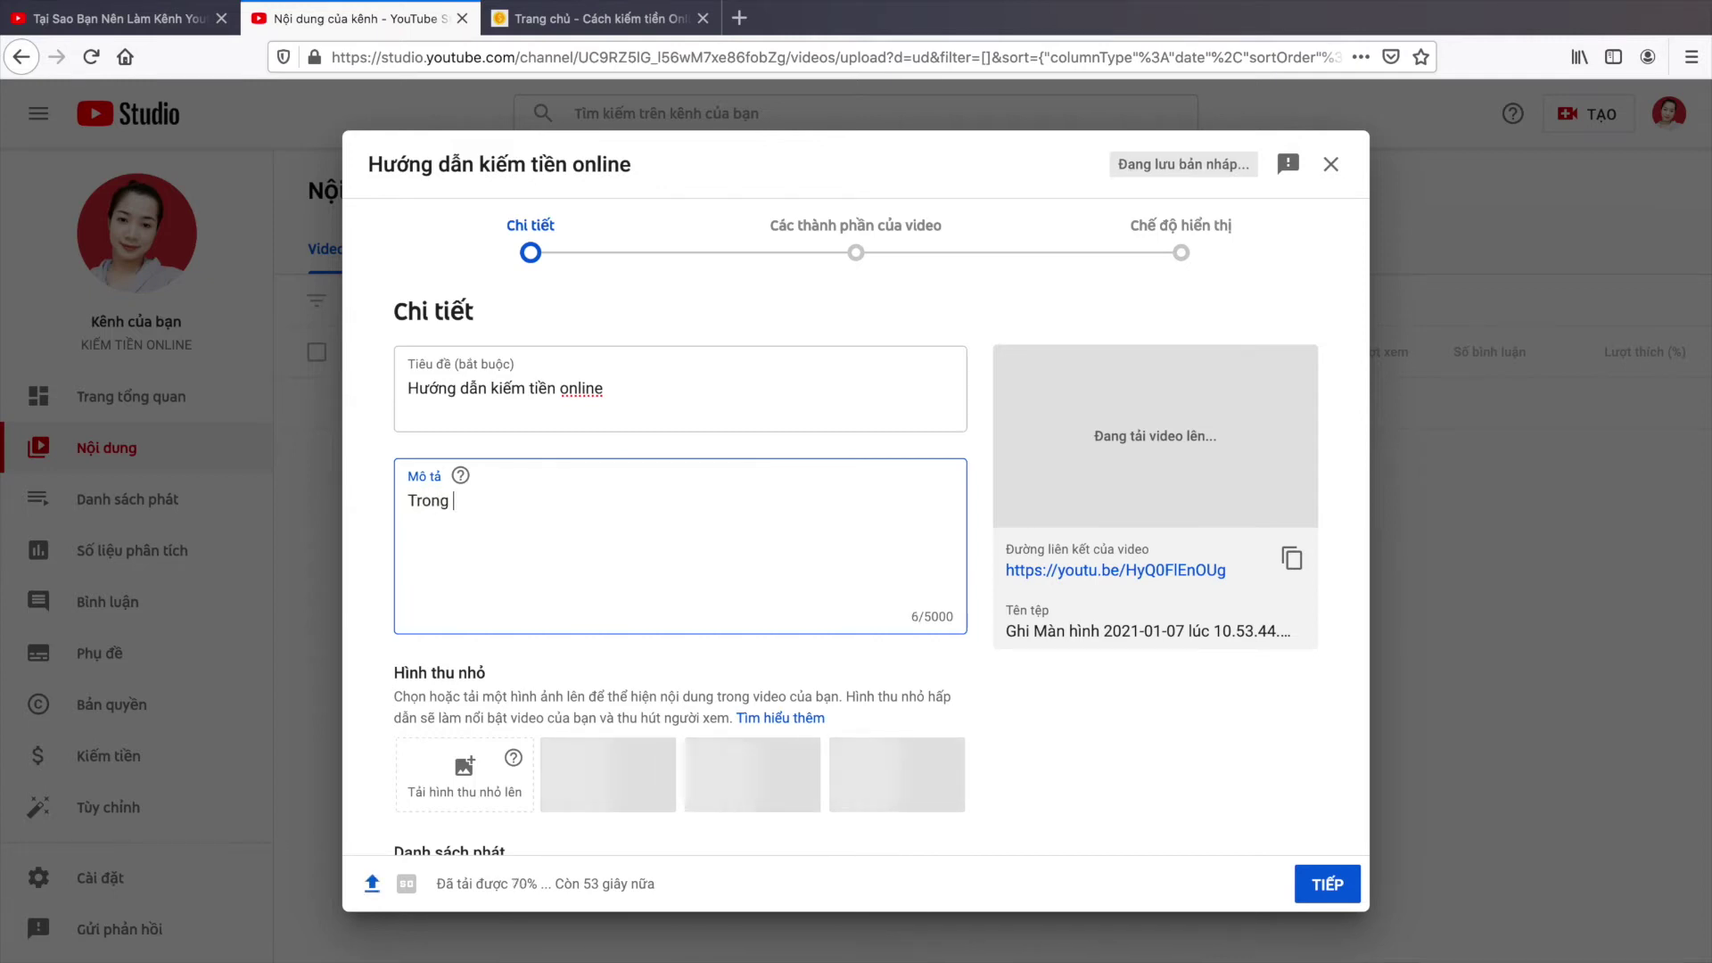
type("eo này")
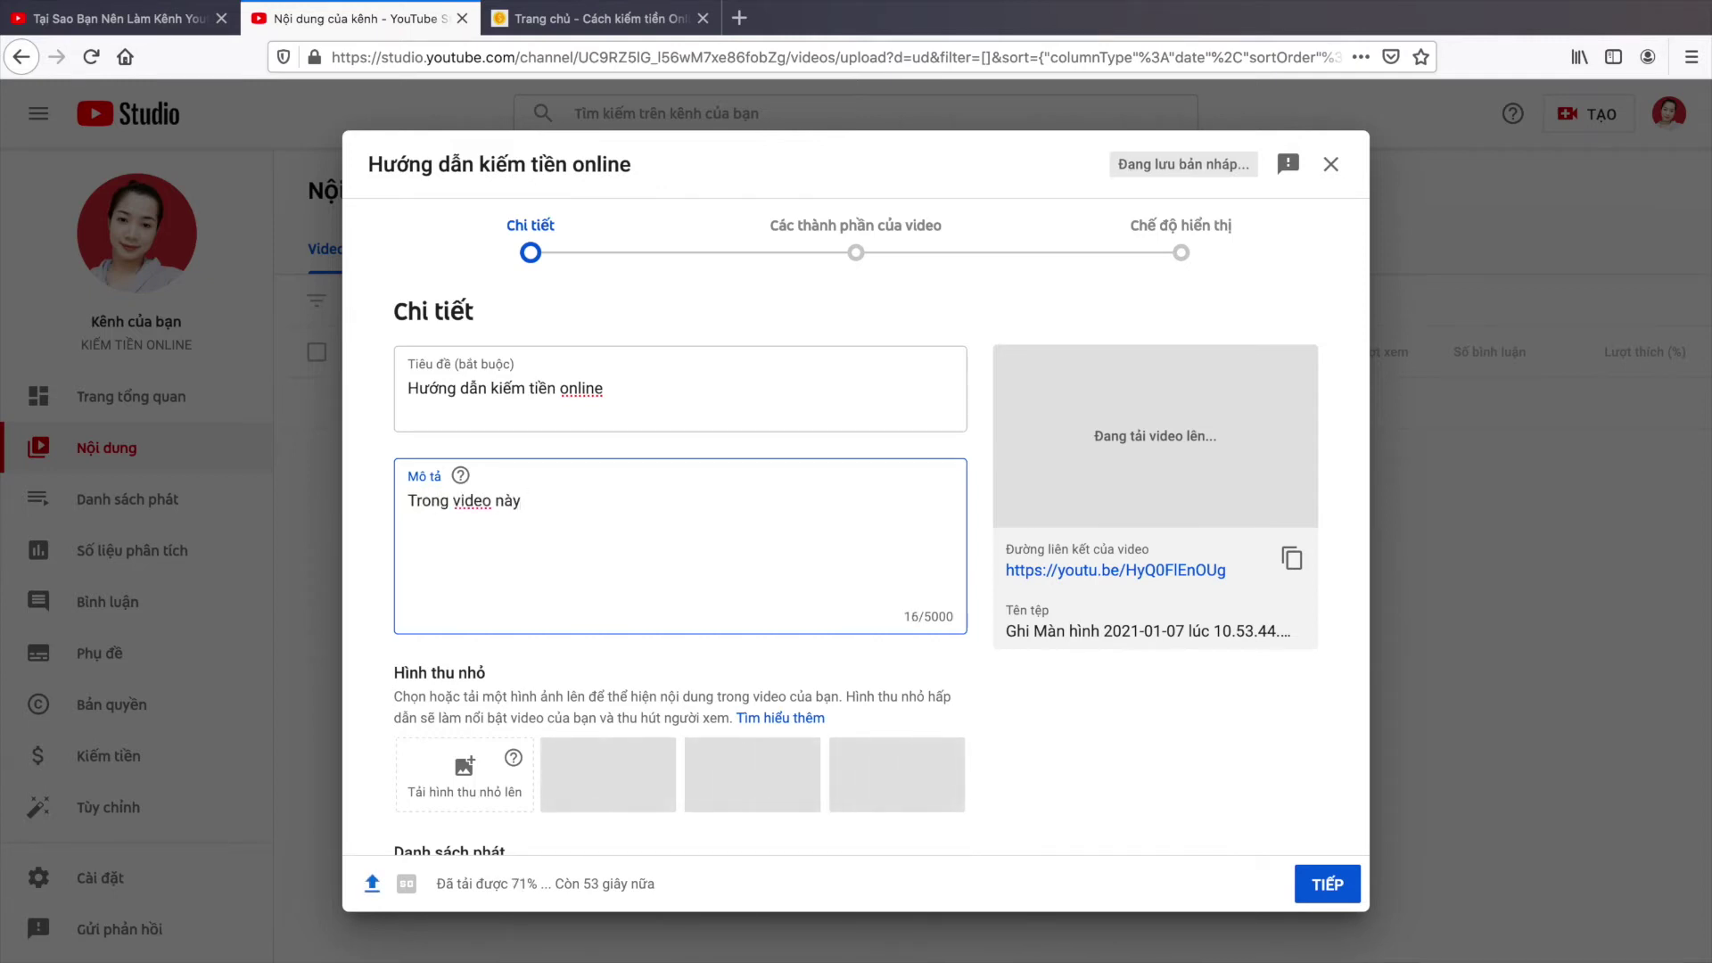
type(" Nguyên")
type(" mi")
key("BackSpace")
key("BackSpace")
type("se chia sư")
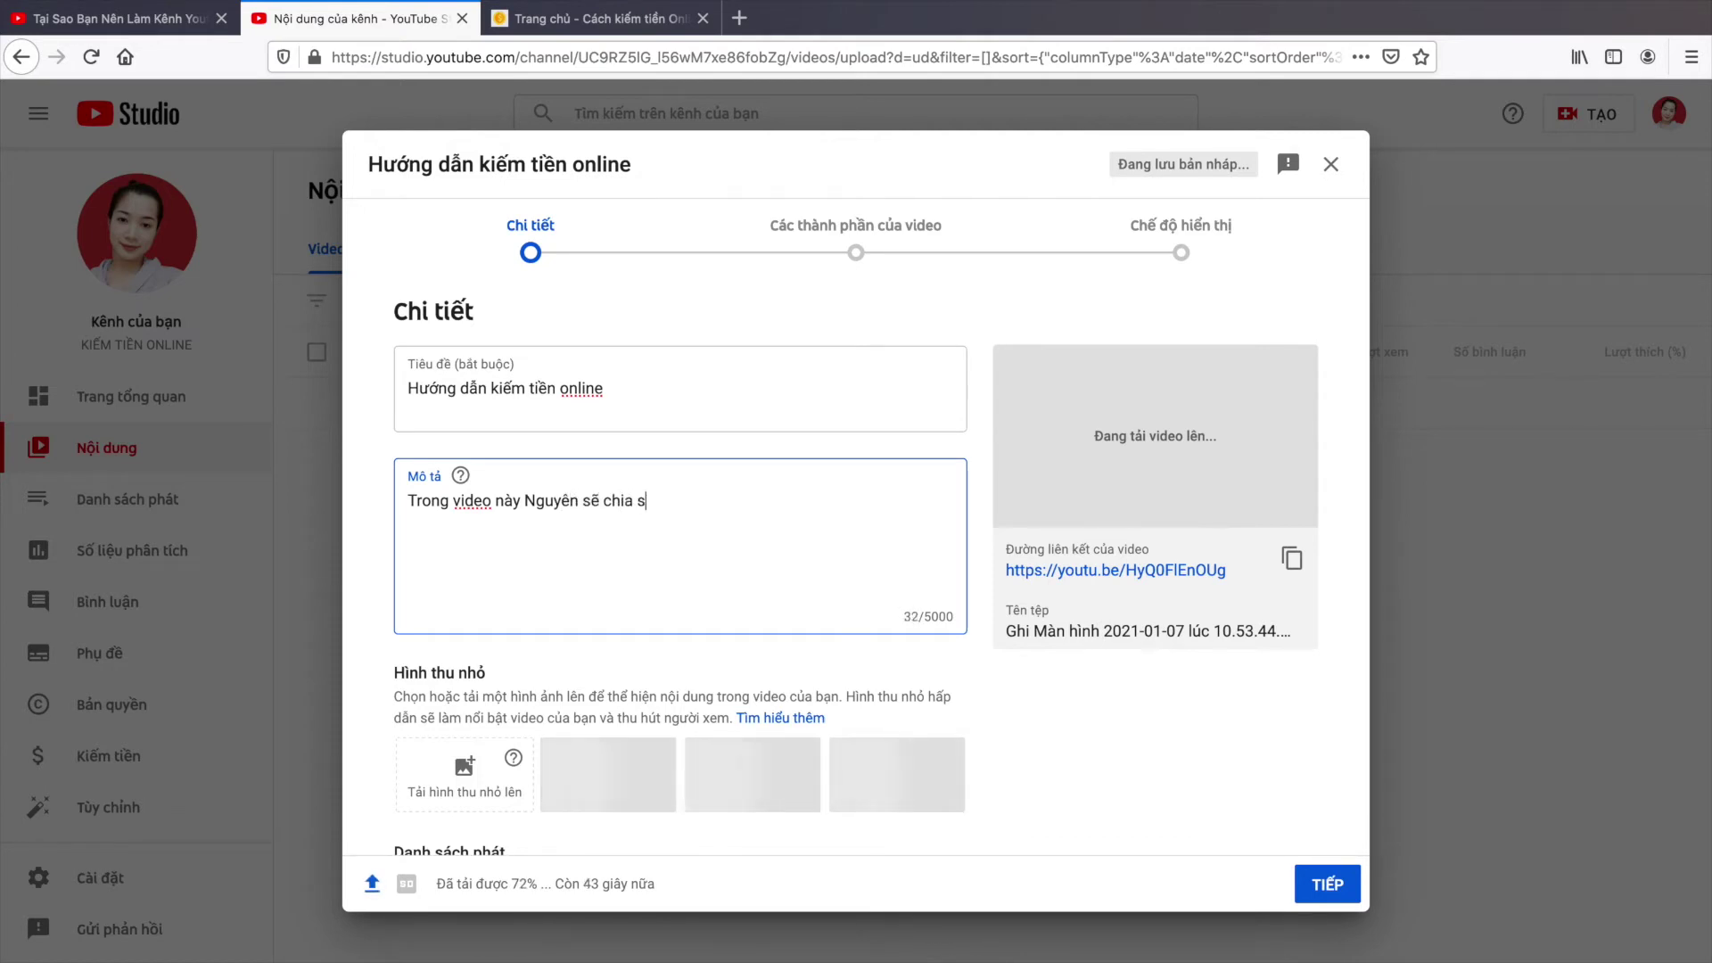
key("BackSpace")
type("ẻ")
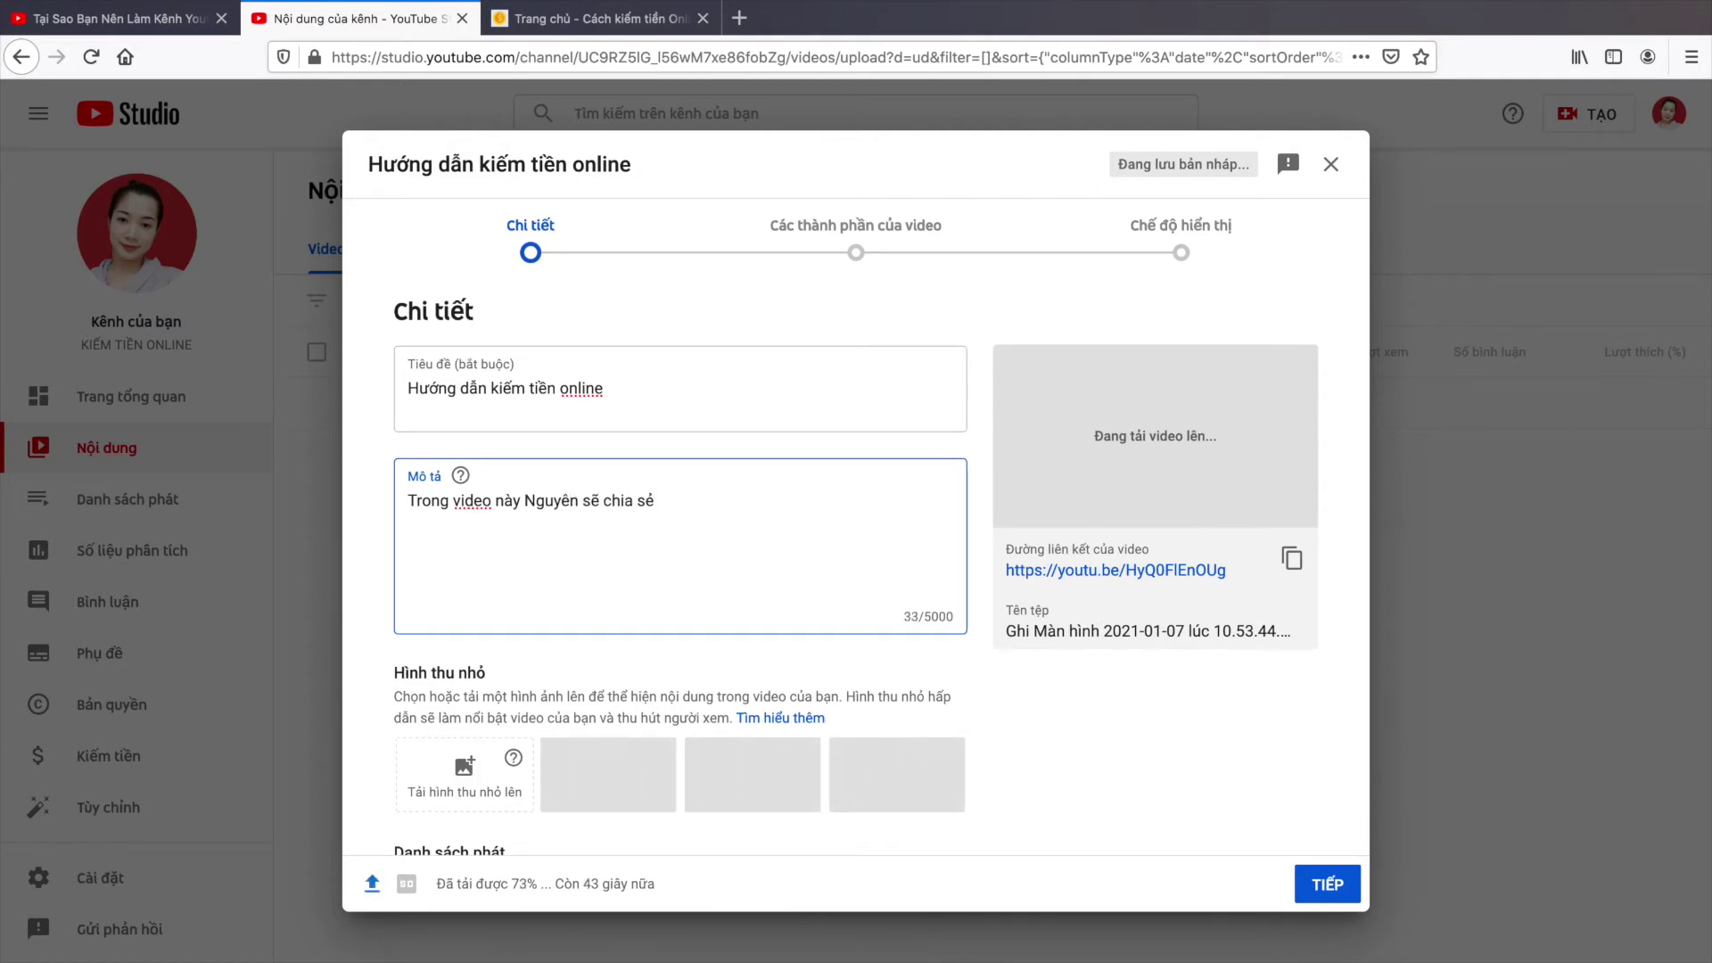
type(" c")
type("ho các bạn vệ")
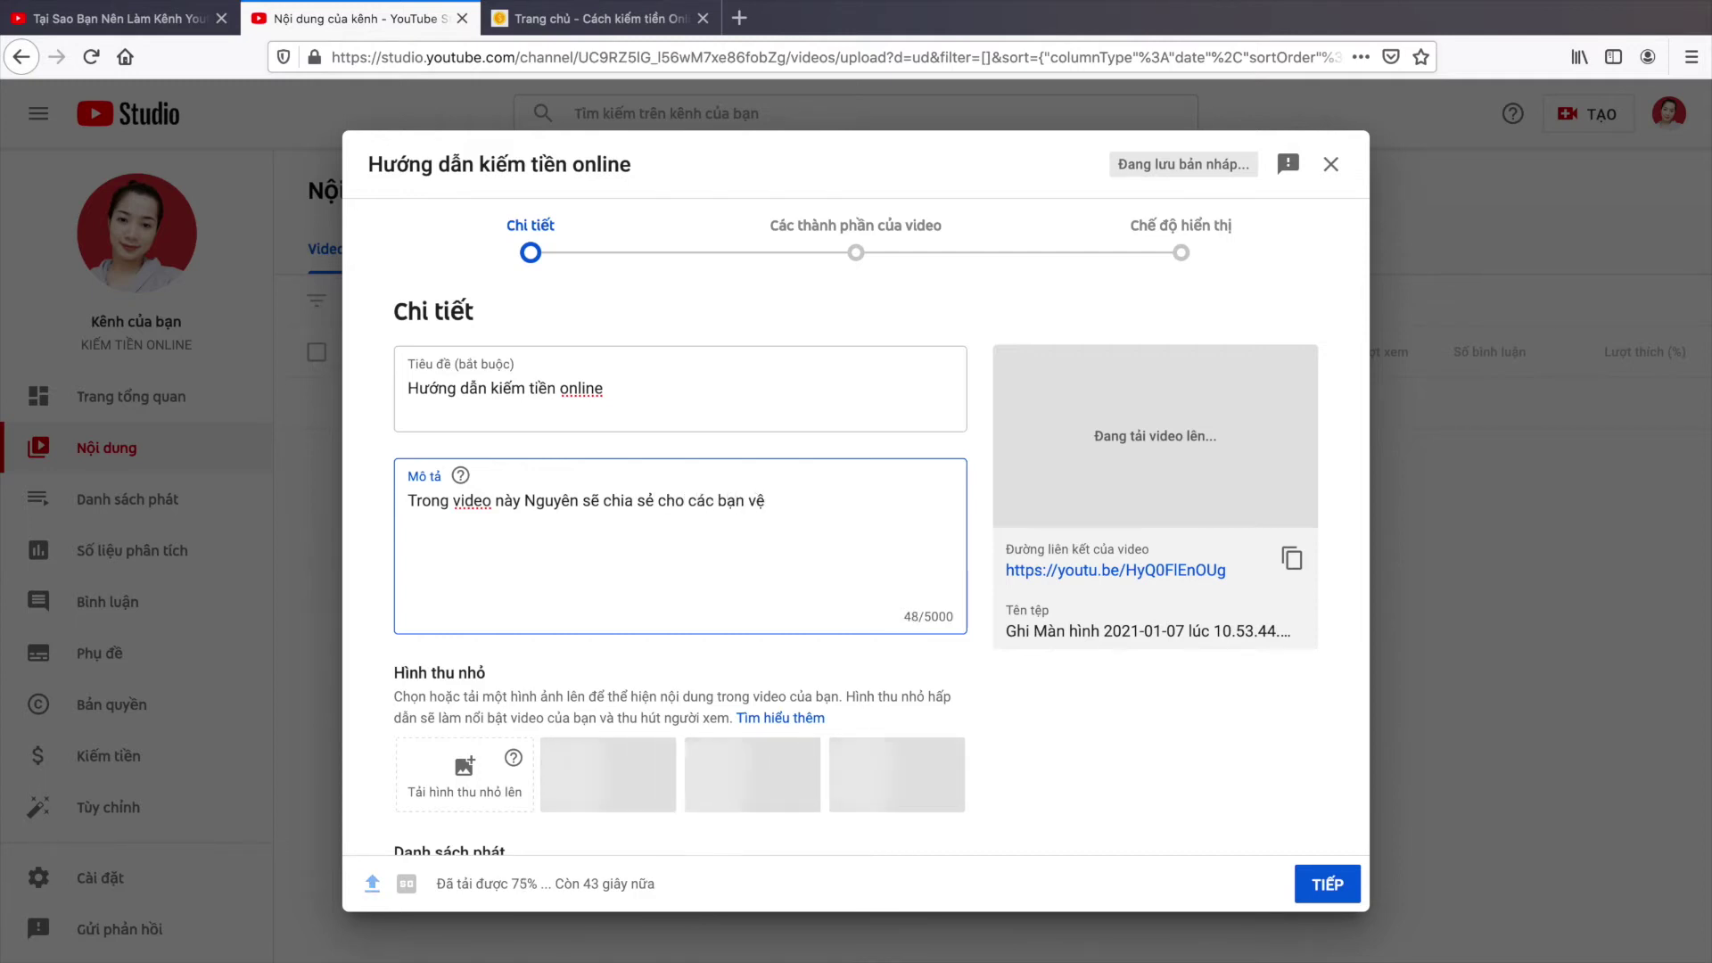
key("BackSpace")
type("ề kiếm tiền online")
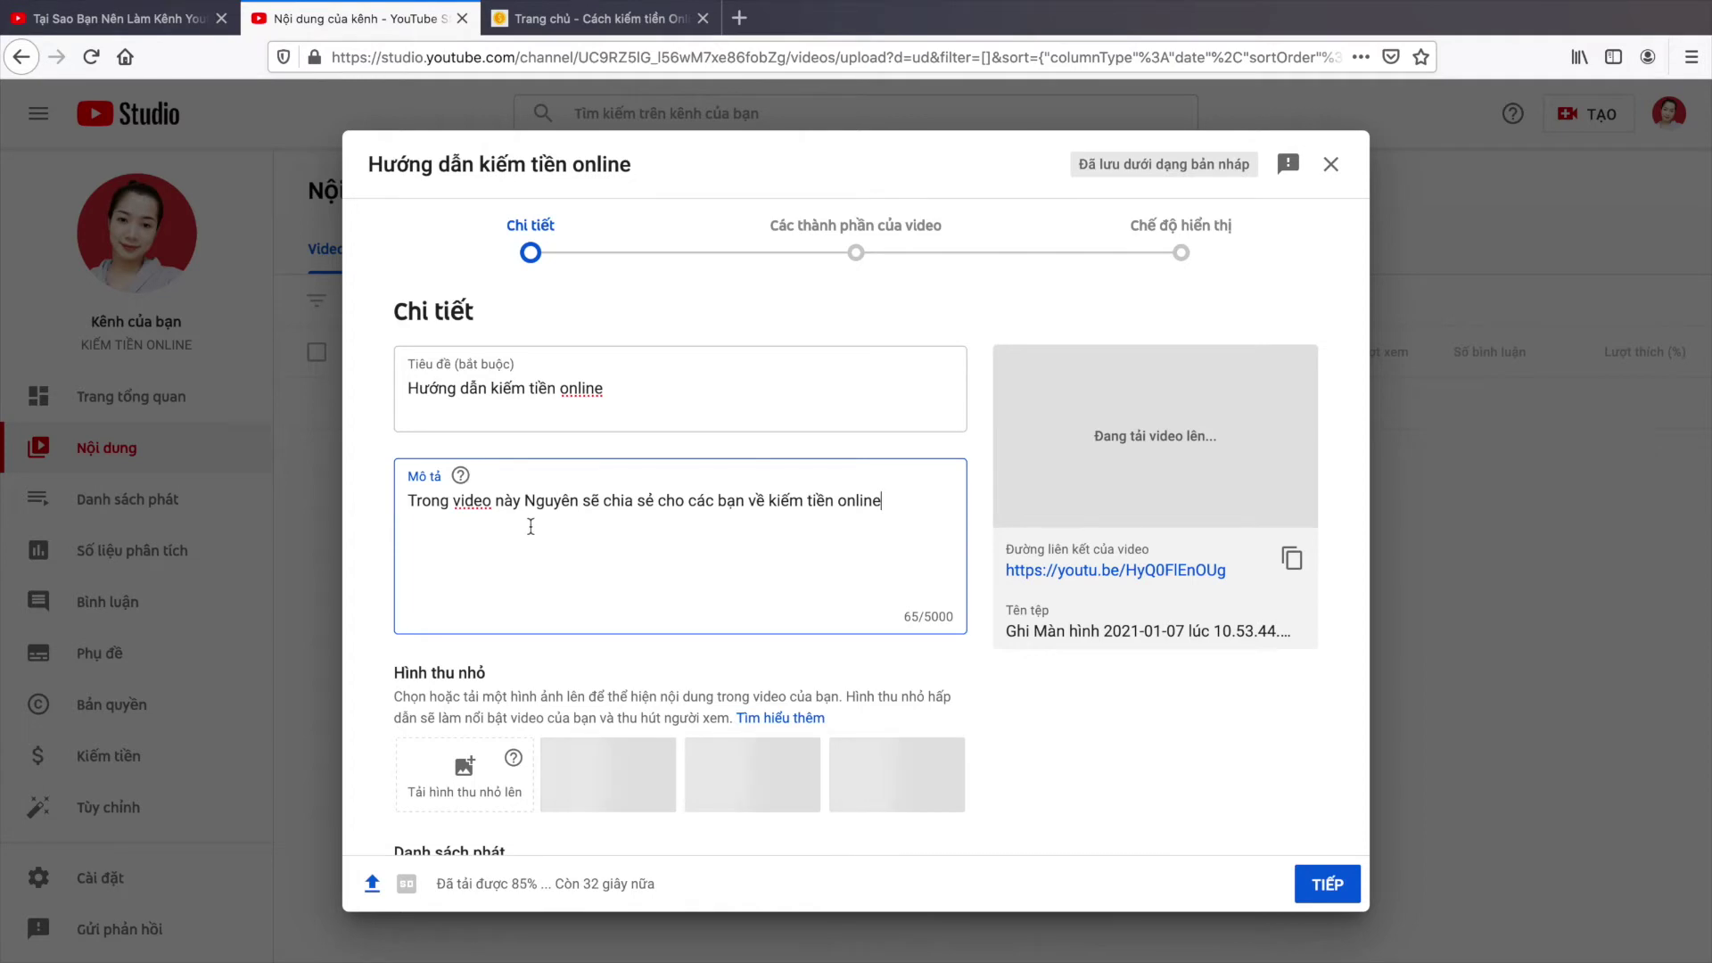
scroll(559, 610, "down", 2)
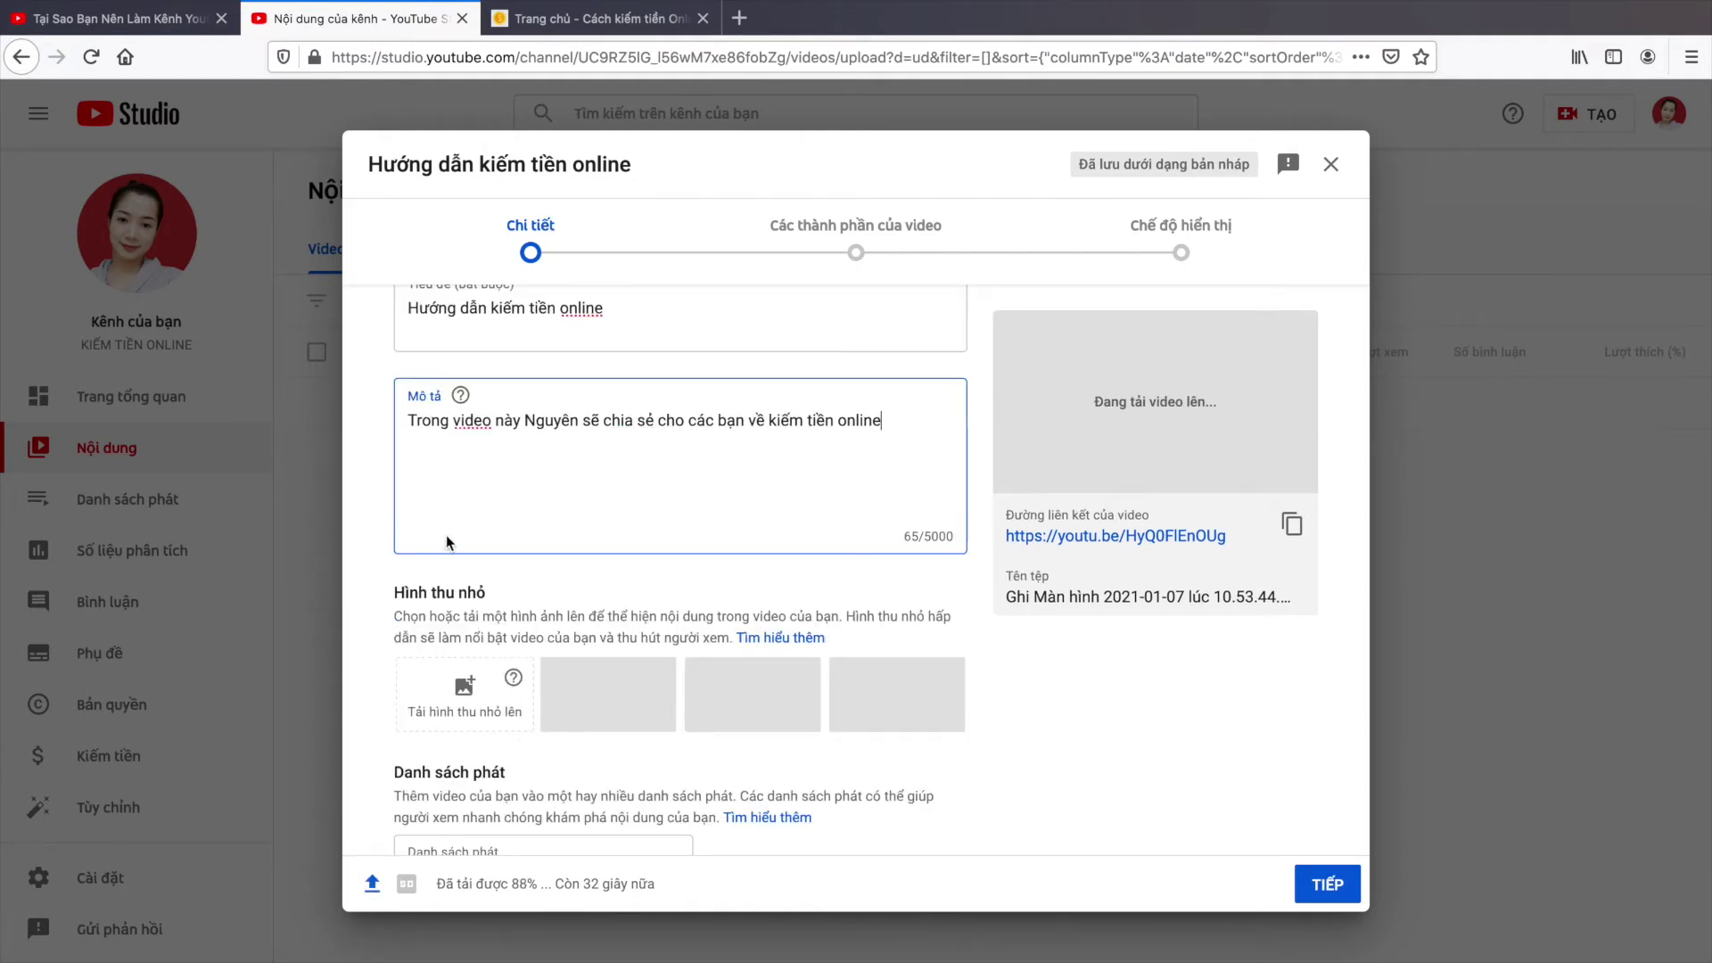
scroll(437, 580, "down", 1)
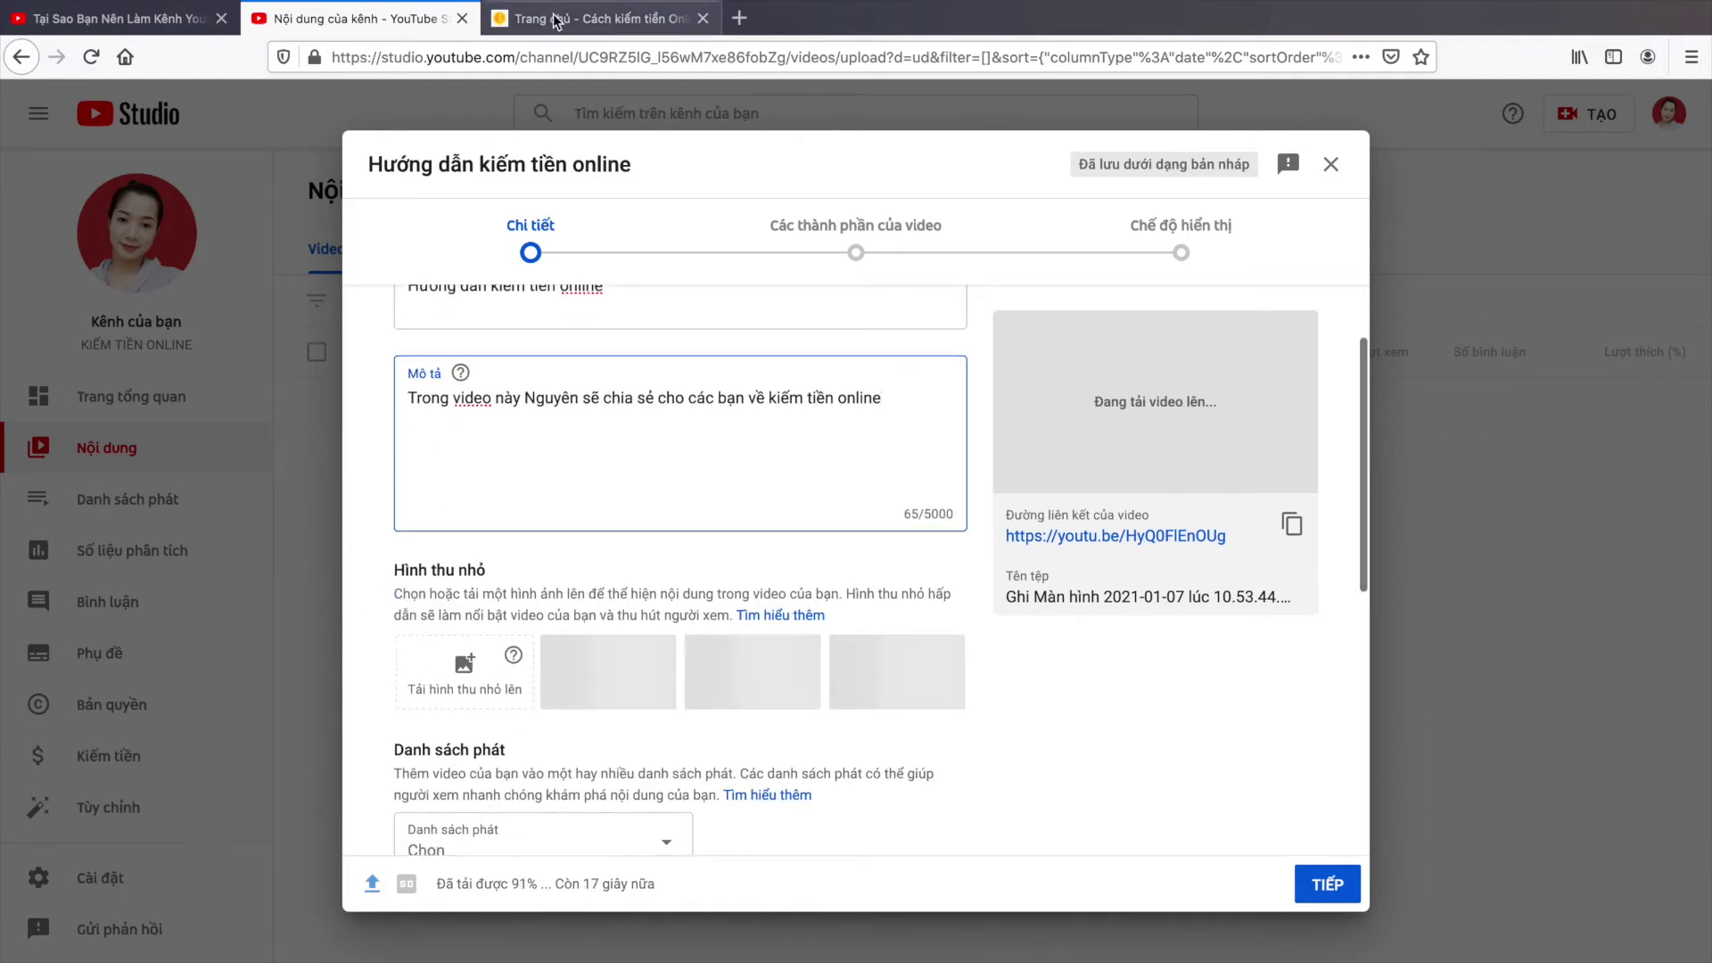
left_click(548, 9)
Step: Check the existing video's watch page, then return to the upload details form
left_click(121, 18)
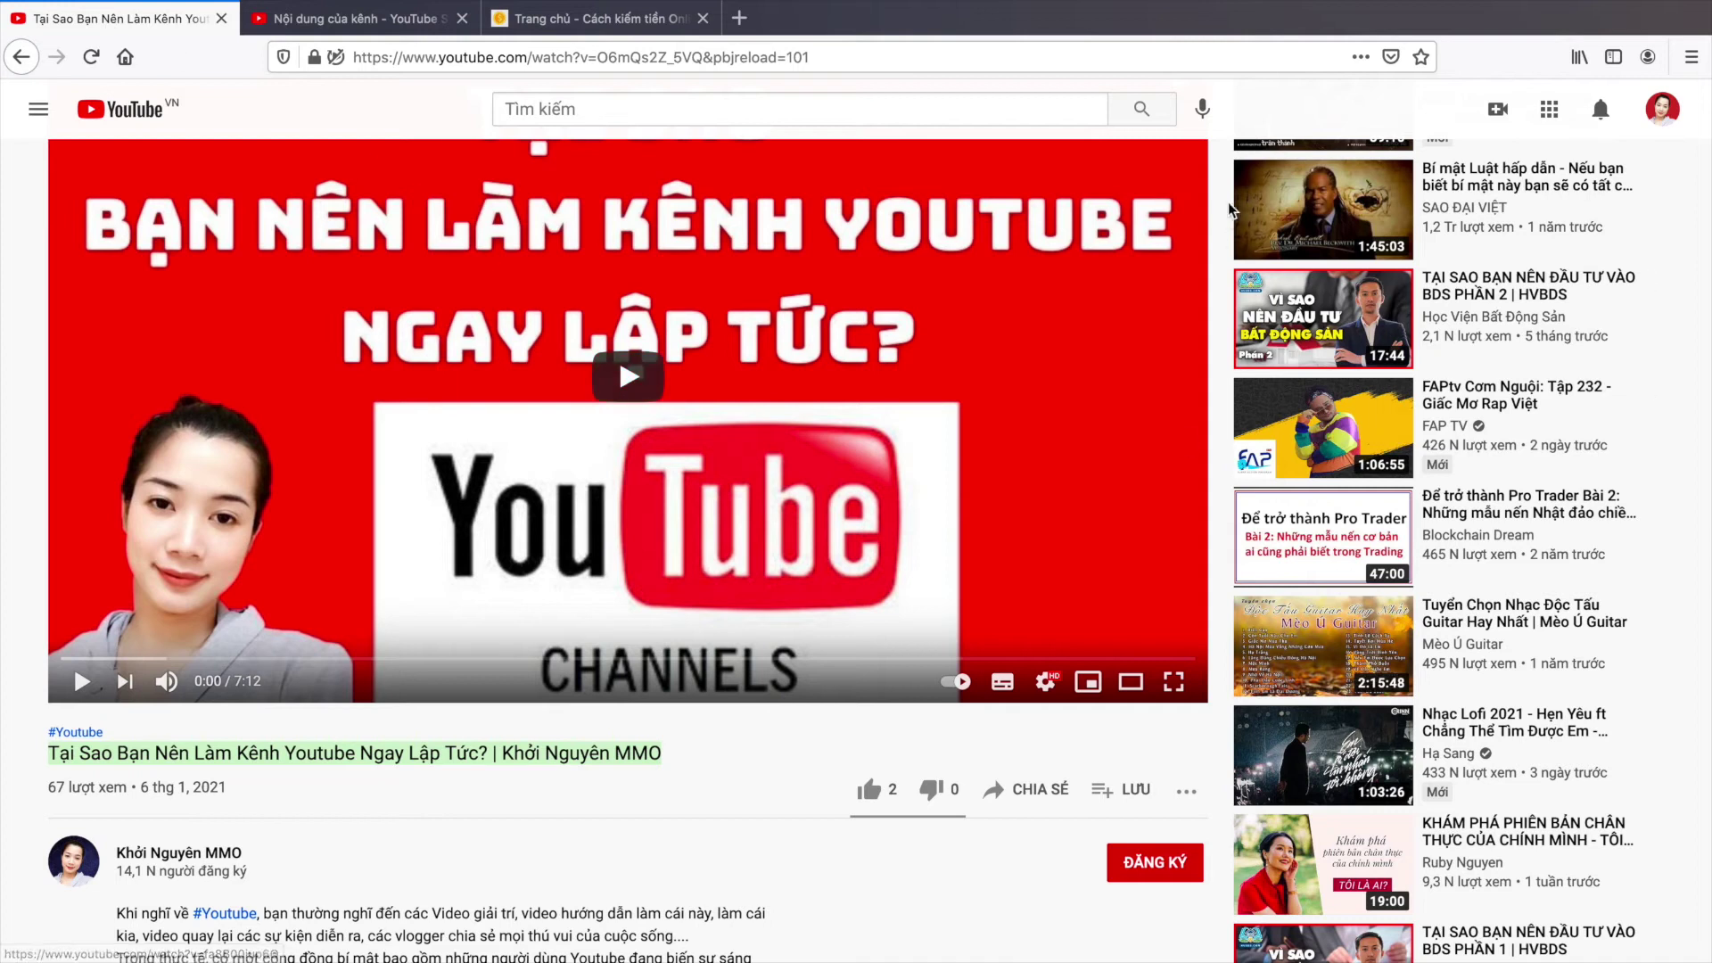
scroll(1318, 439, "up", 3)
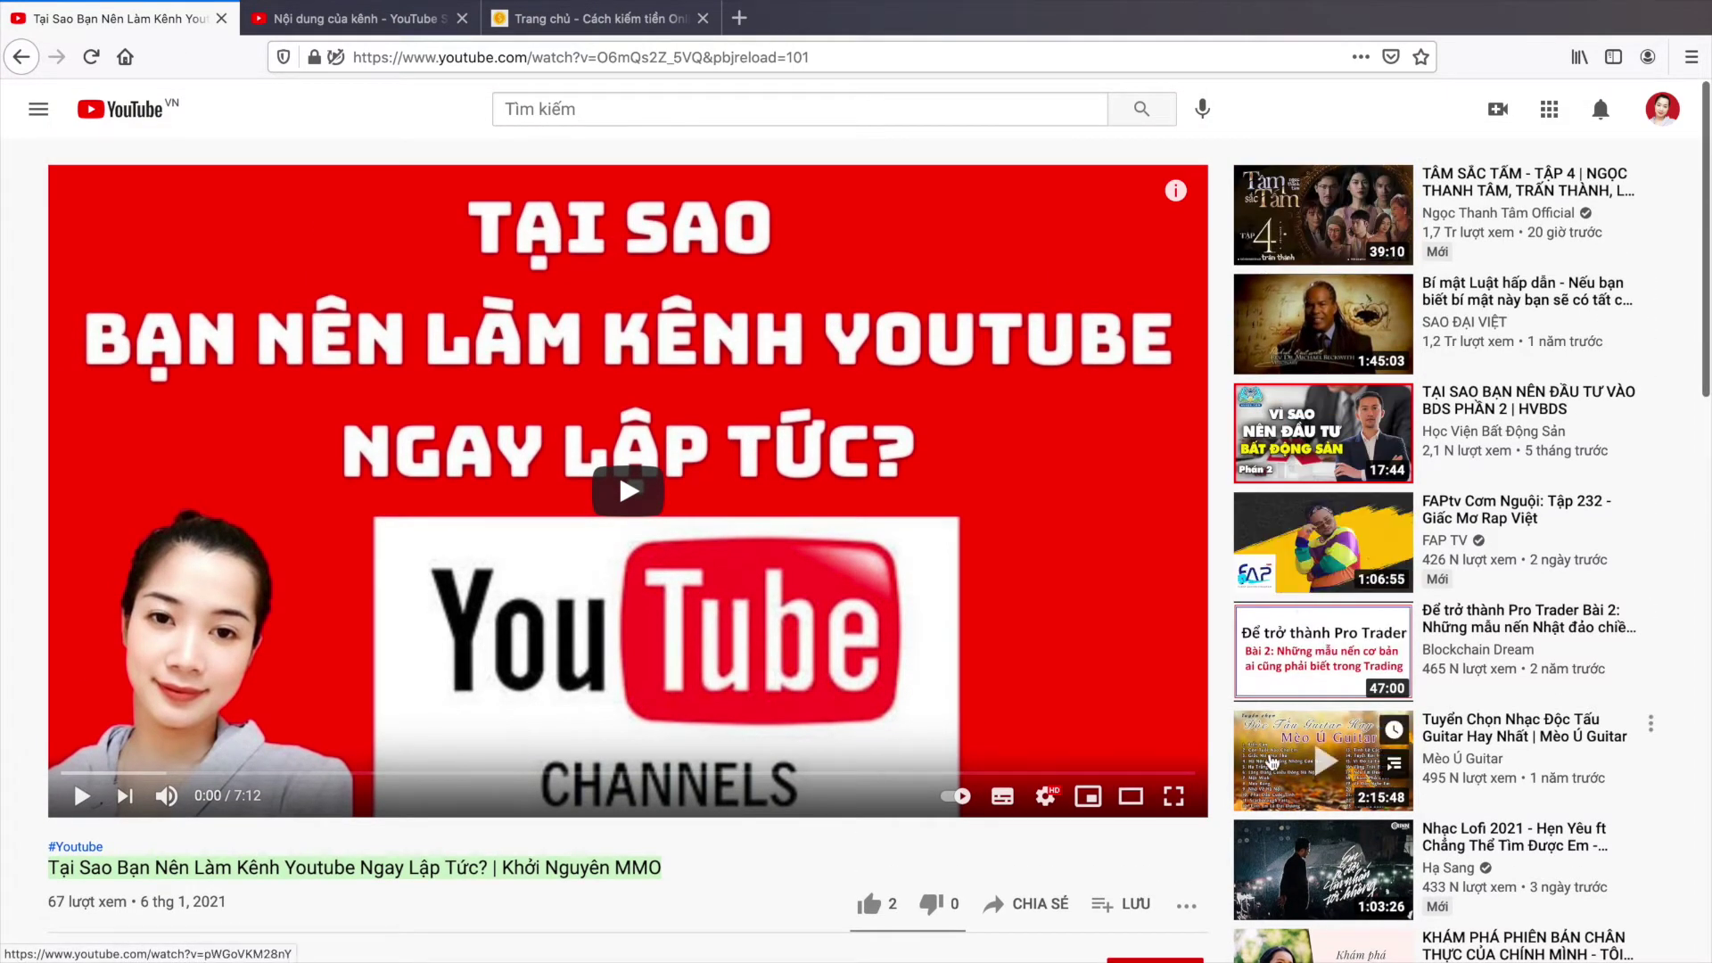
scroll(1311, 776, "down", 3)
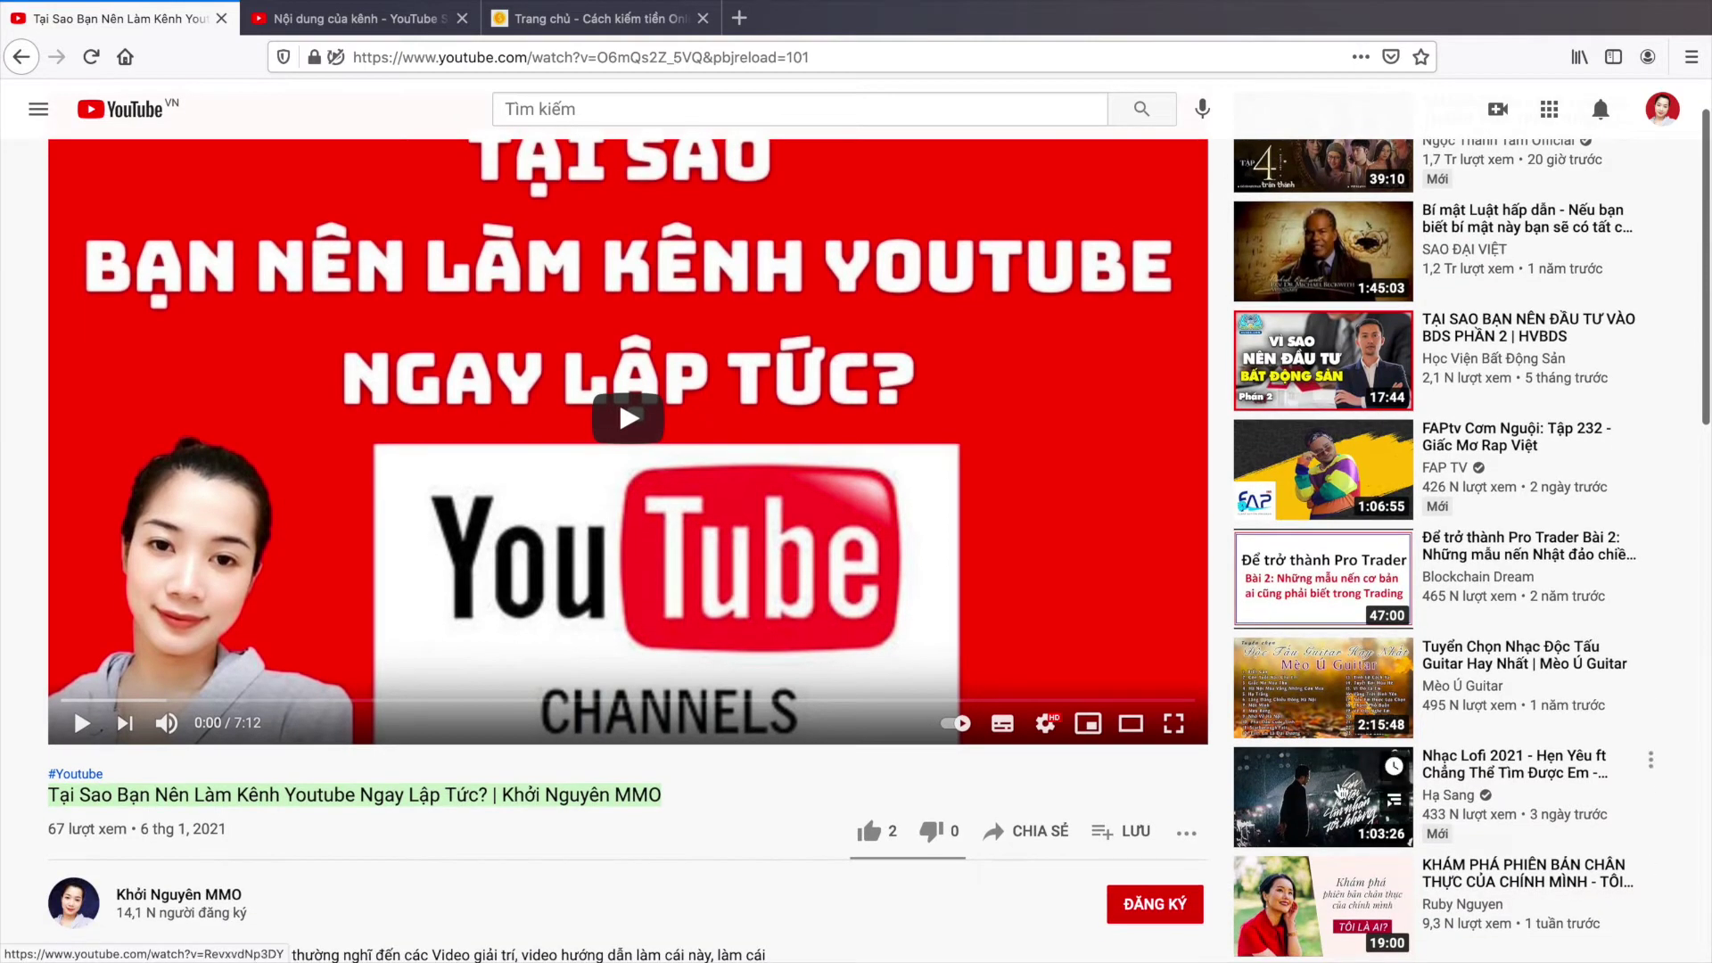
scroll(1327, 813, "down", 1)
mouse_move(381, 7)
left_click(361, 18)
scroll(778, 579, "down", 5)
scroll(779, 580, "up", 3)
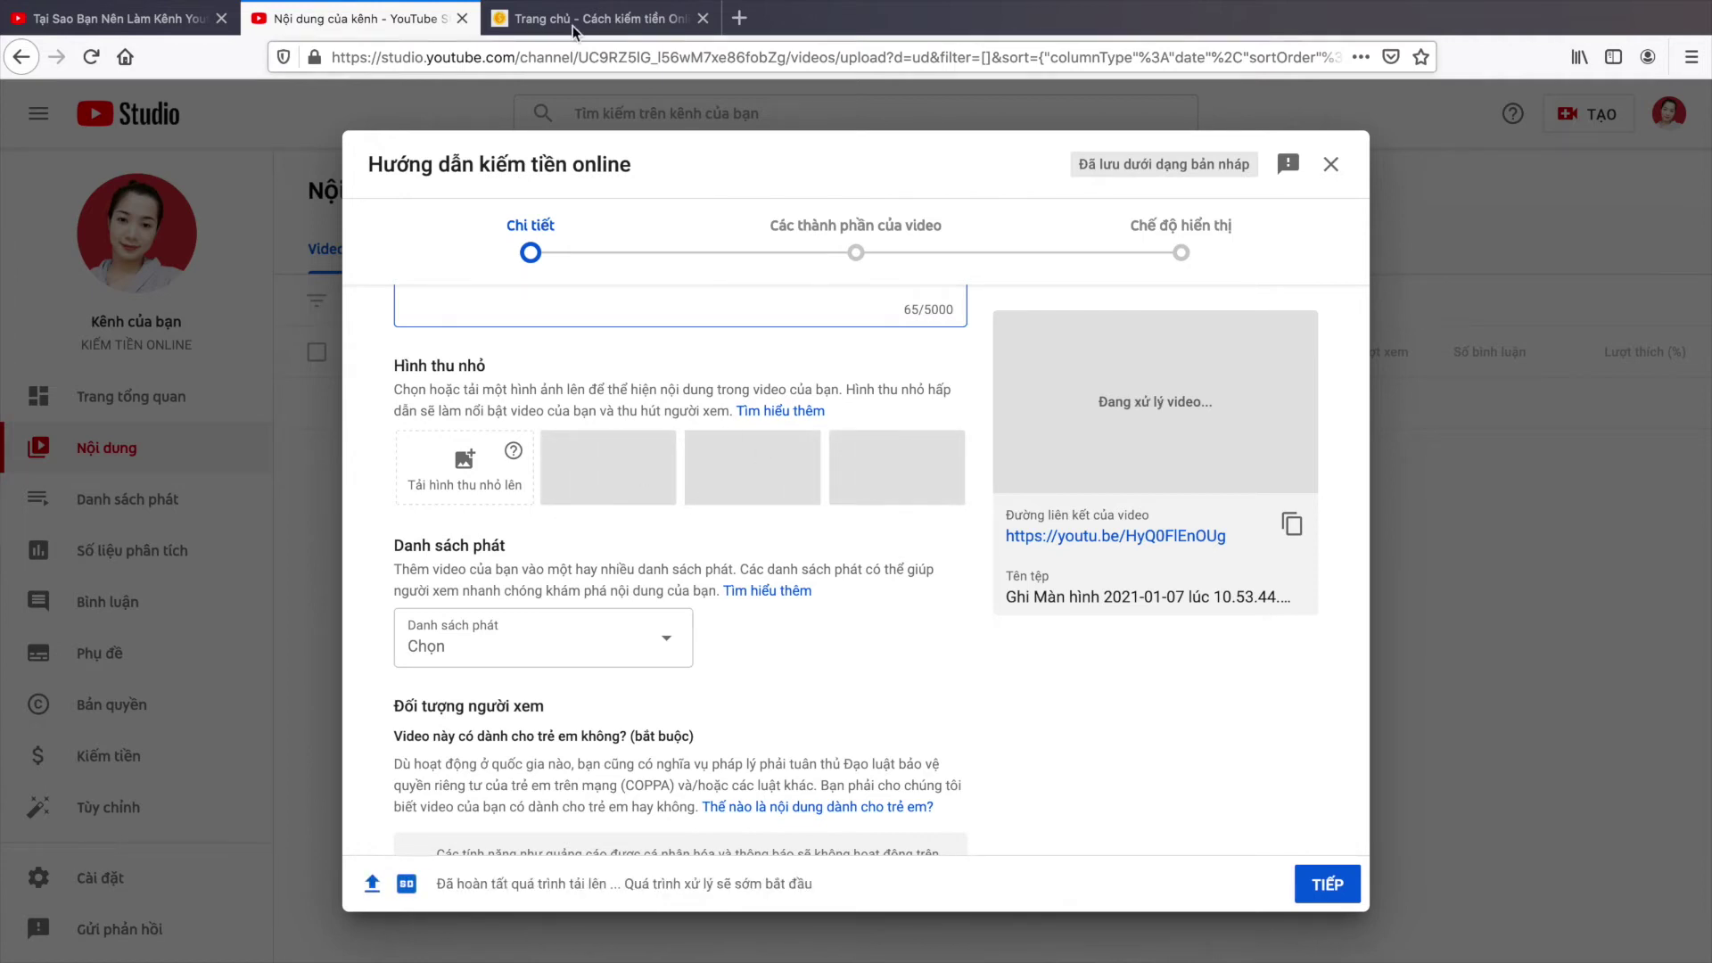
Step: Glance at the money-making website and the existing video page while processing continues
key("ctrl+Tab")
left_click(134, 17)
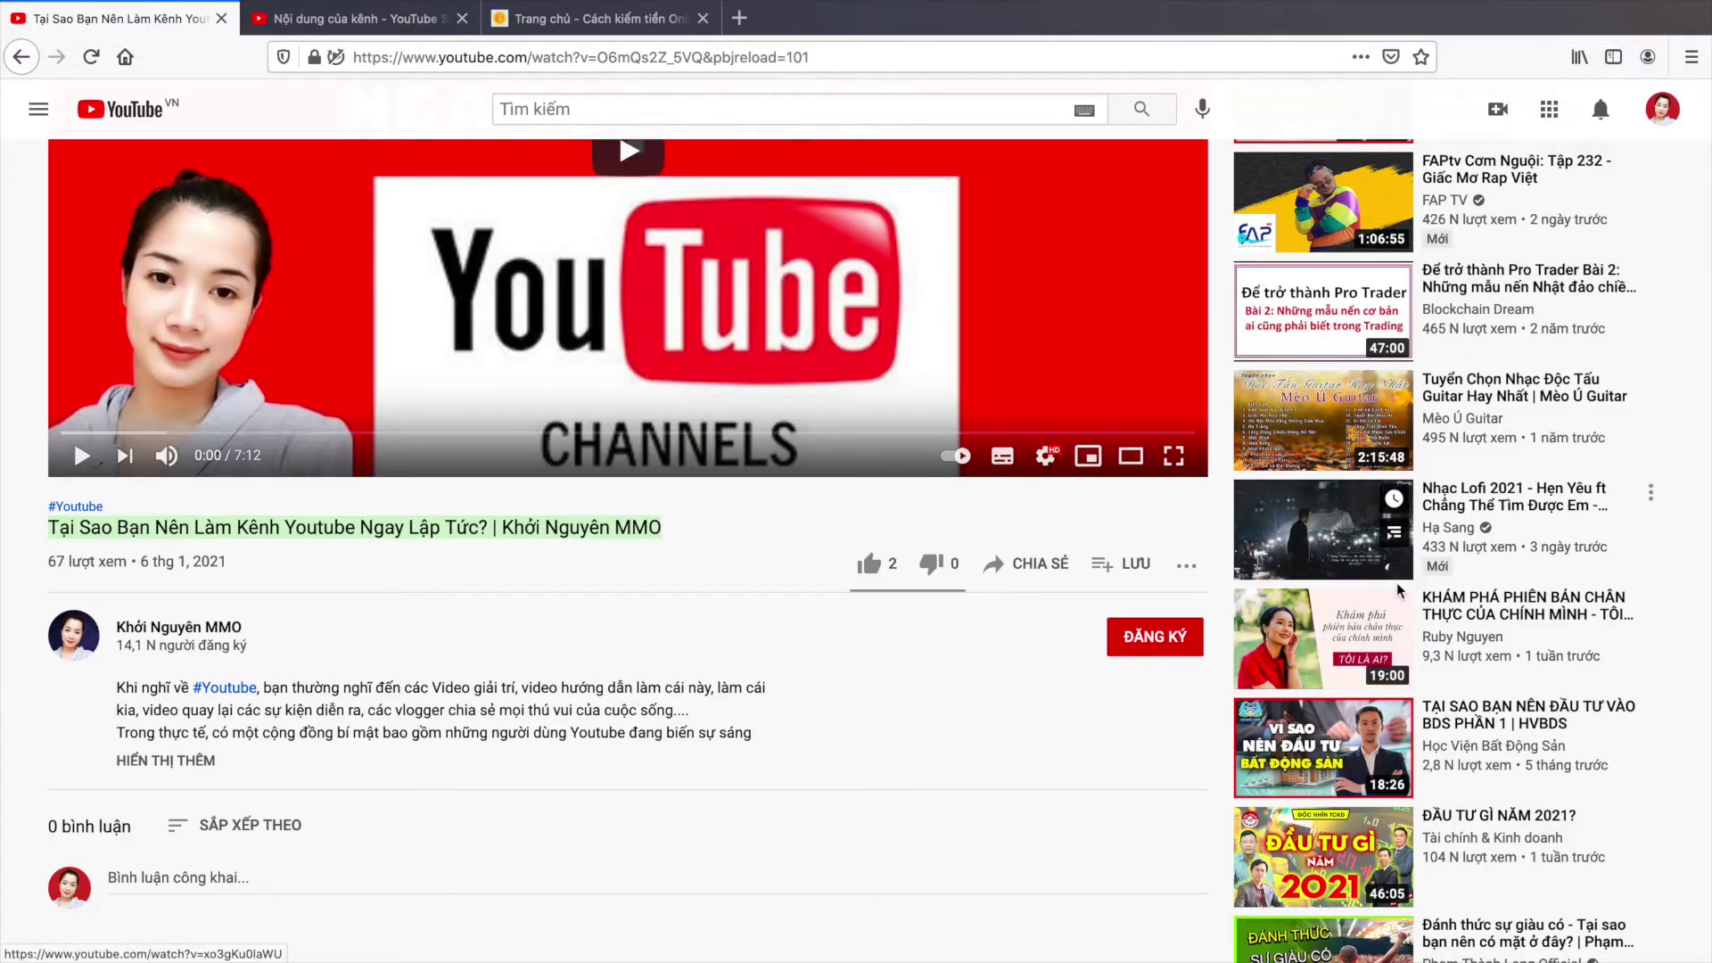
mouse_move(1397, 738)
mouse_move(1394, 842)
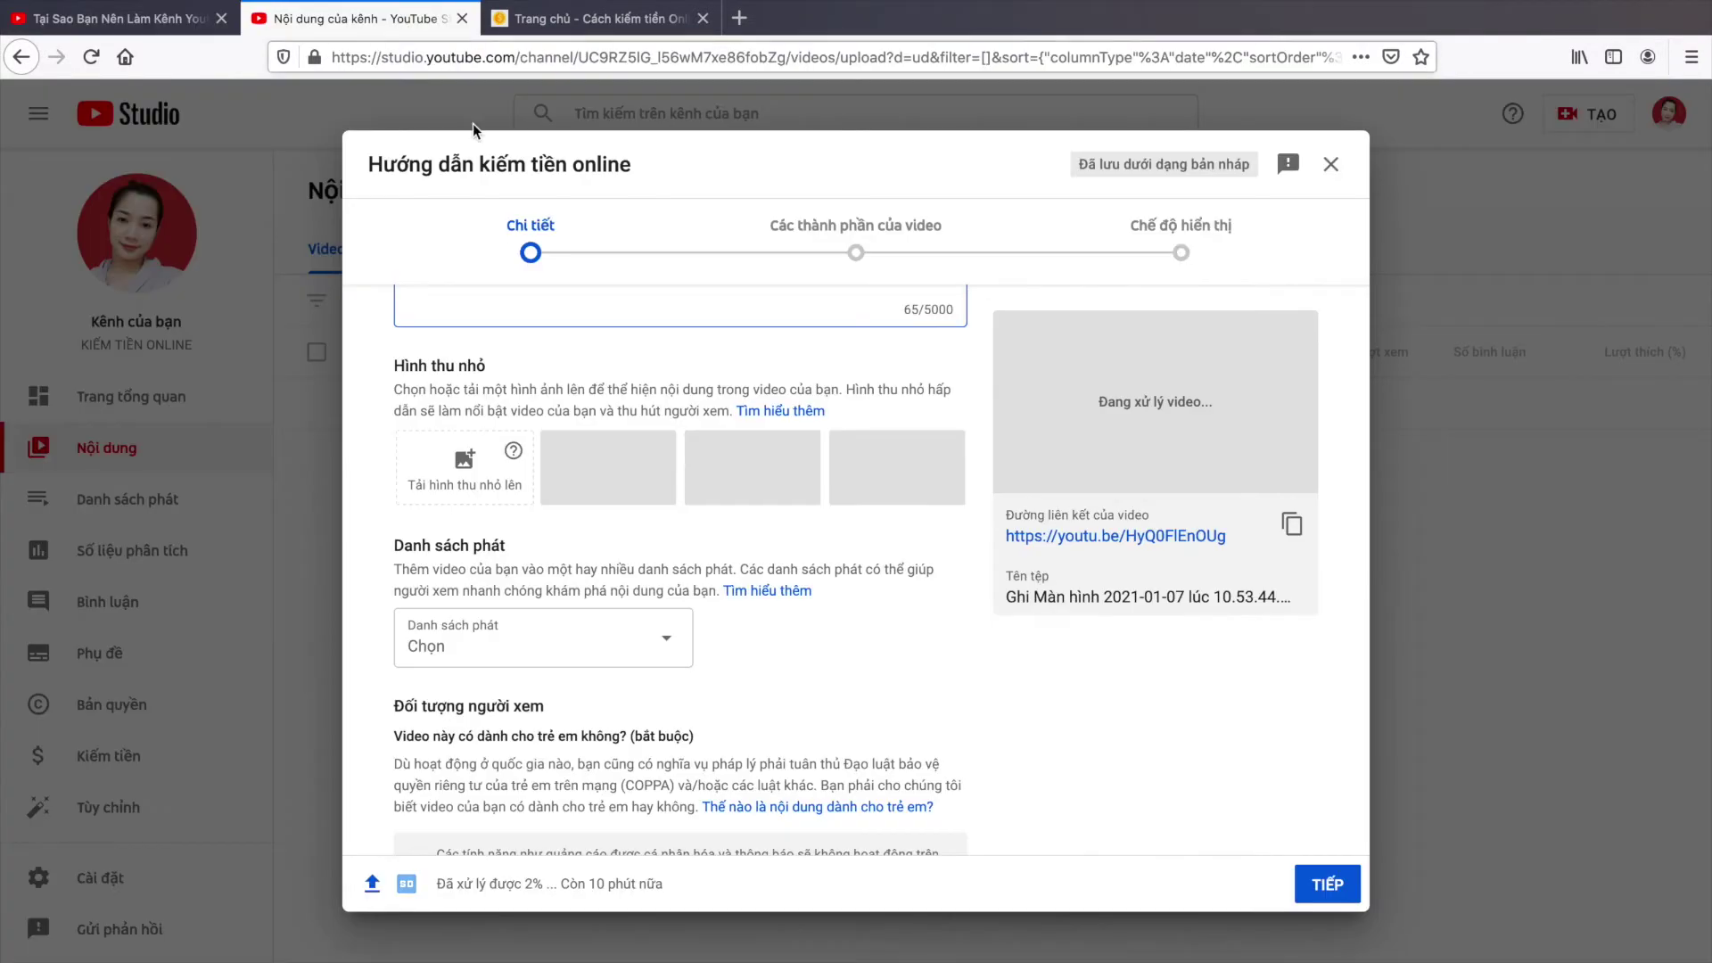
scroll(533, 704, "up", 4)
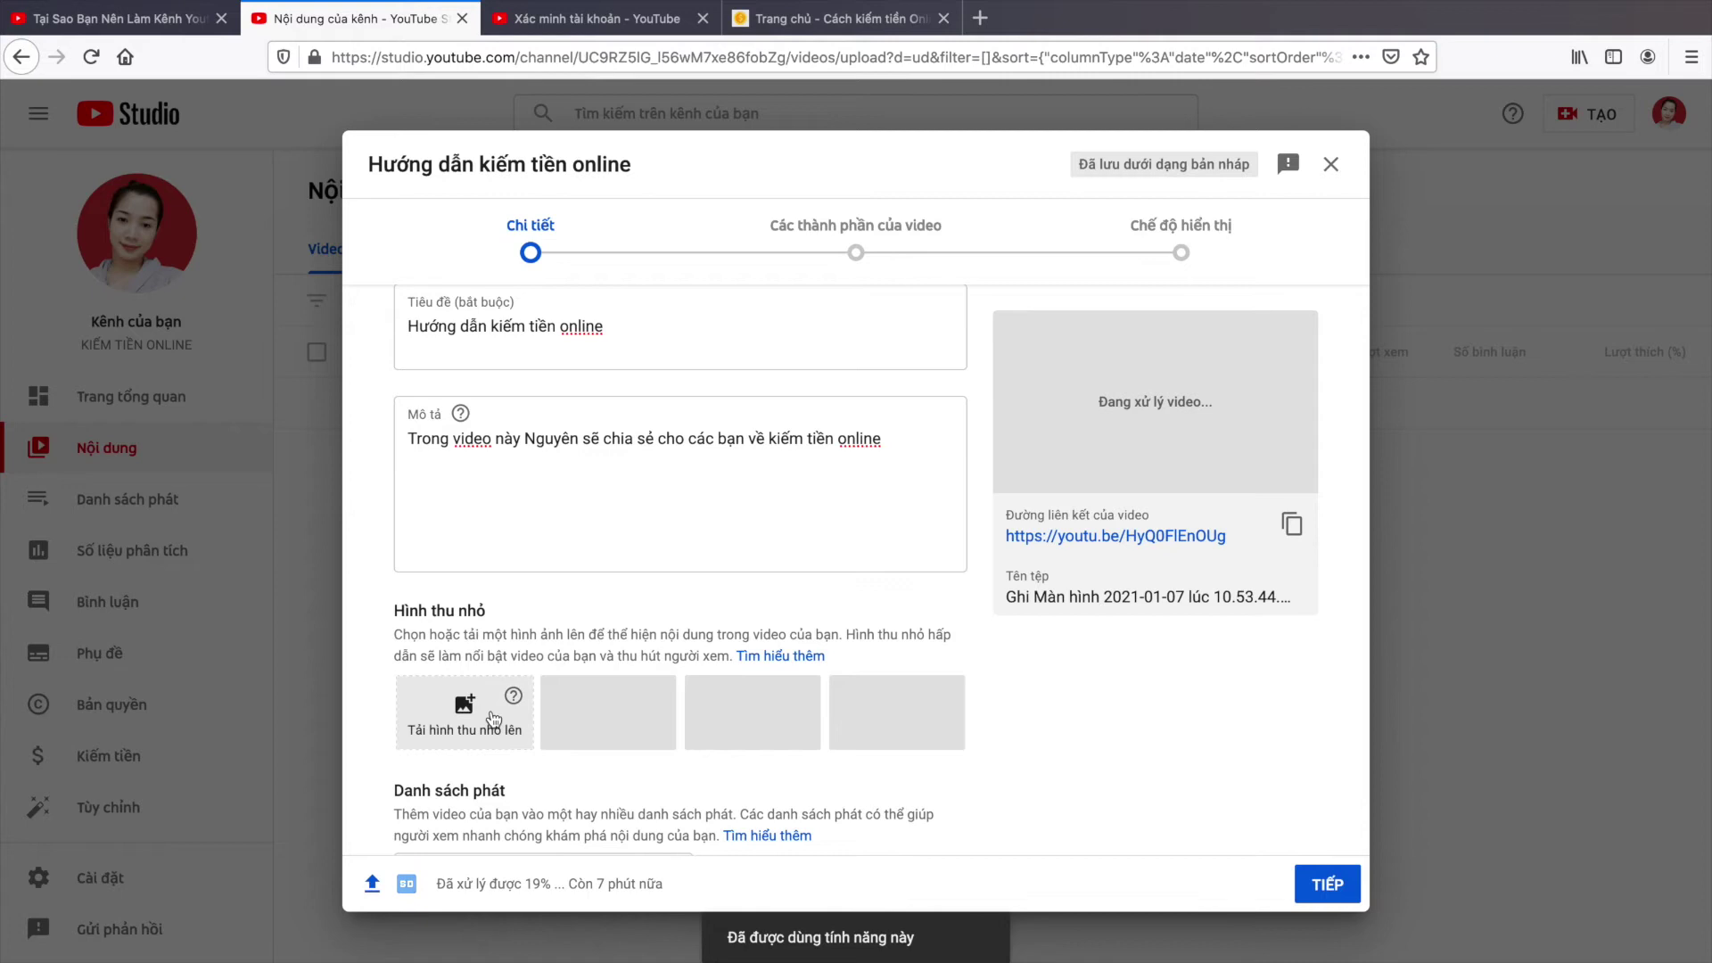
Step: Upload the 'Tại sao bạn nên làm kênh YouTube ngay lập tức?' JPG from the Desktop as thumbnail
left_click(491, 712)
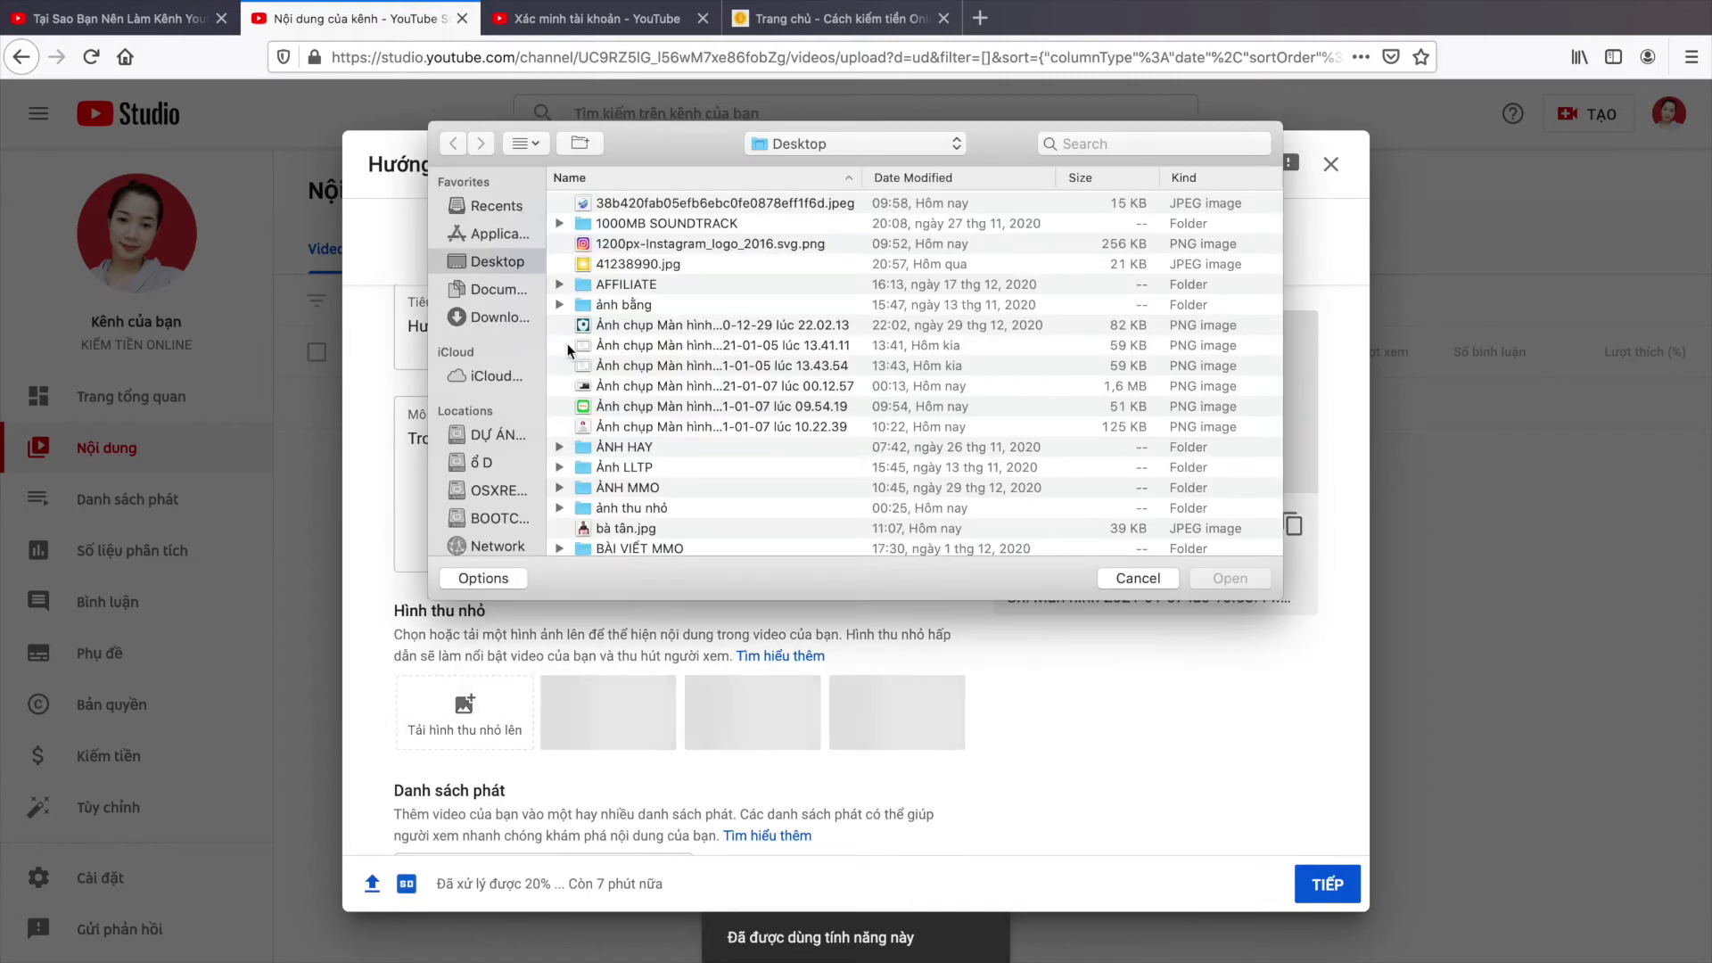
scroll(655, 420, "down", 6)
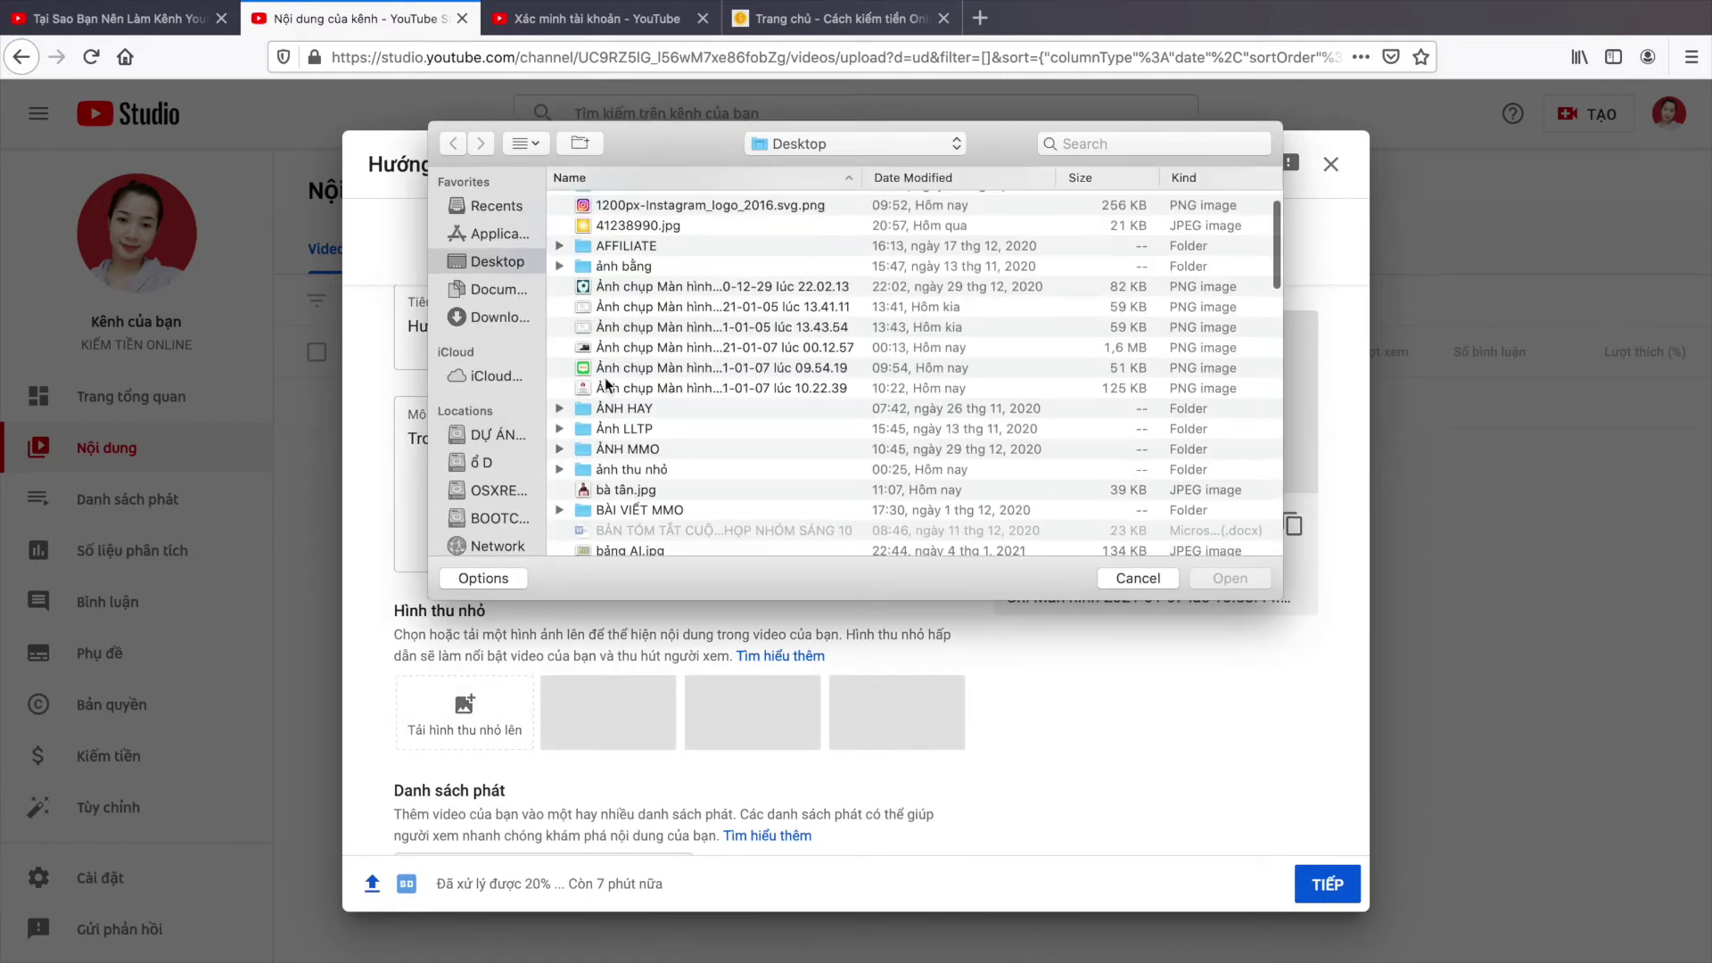
scroll(605, 384, "down", 6)
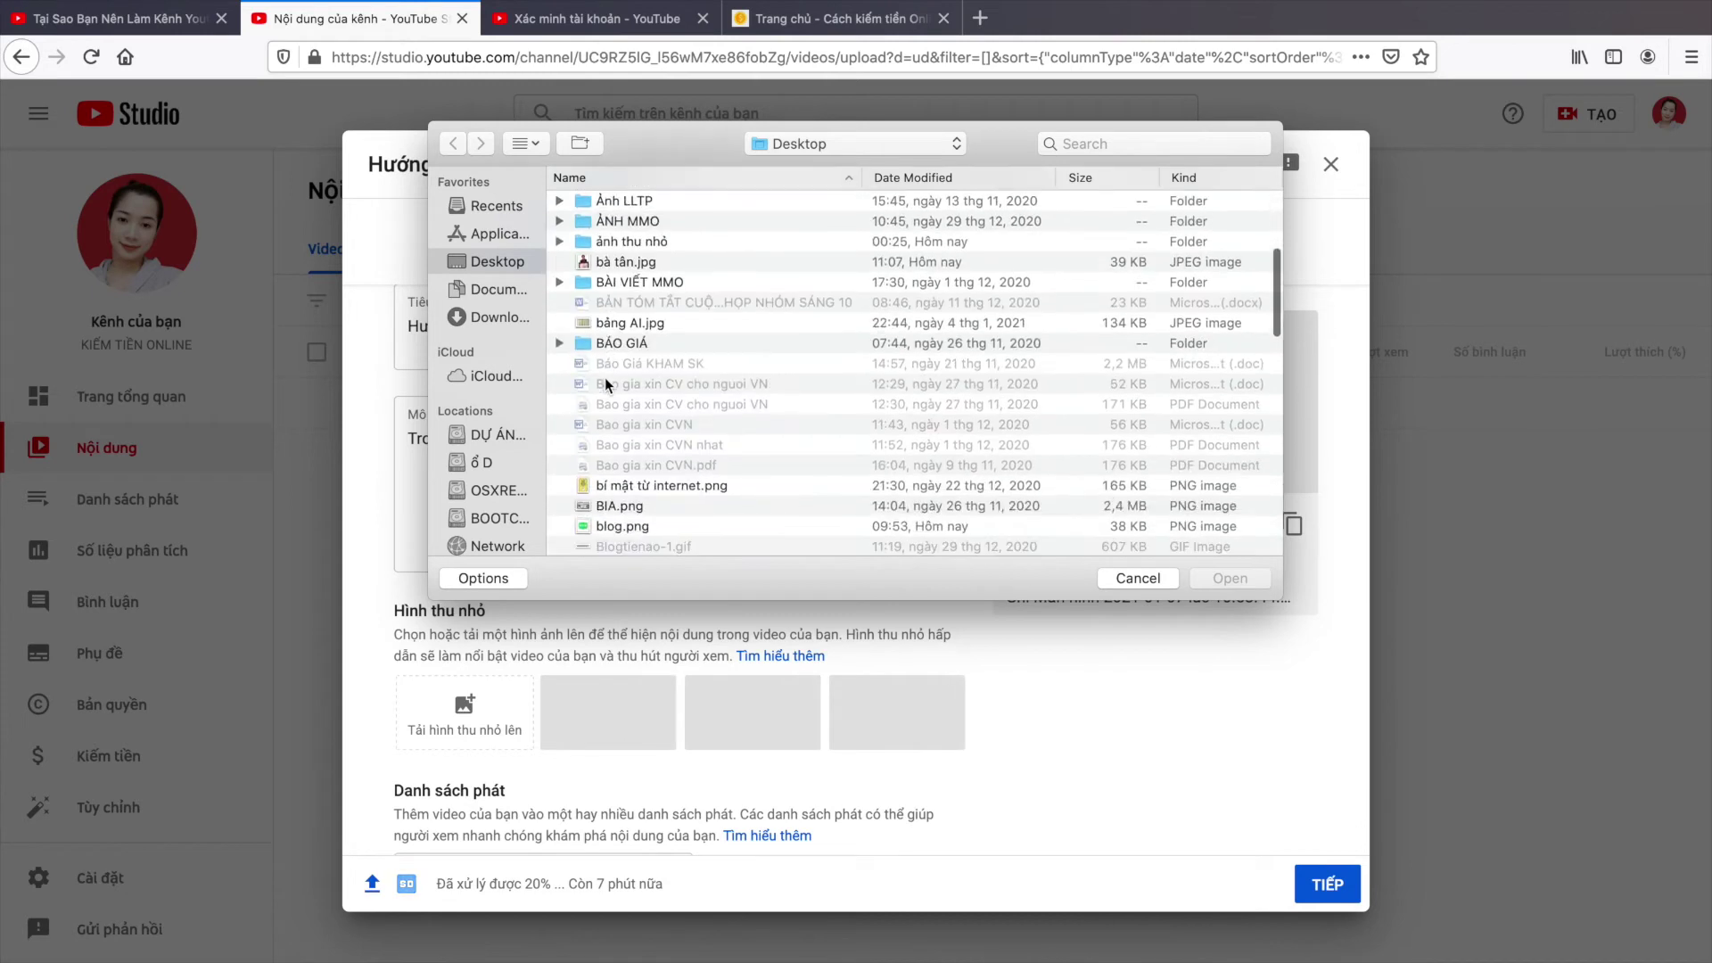
scroll(645, 464, "down", 8)
double_click(645, 456)
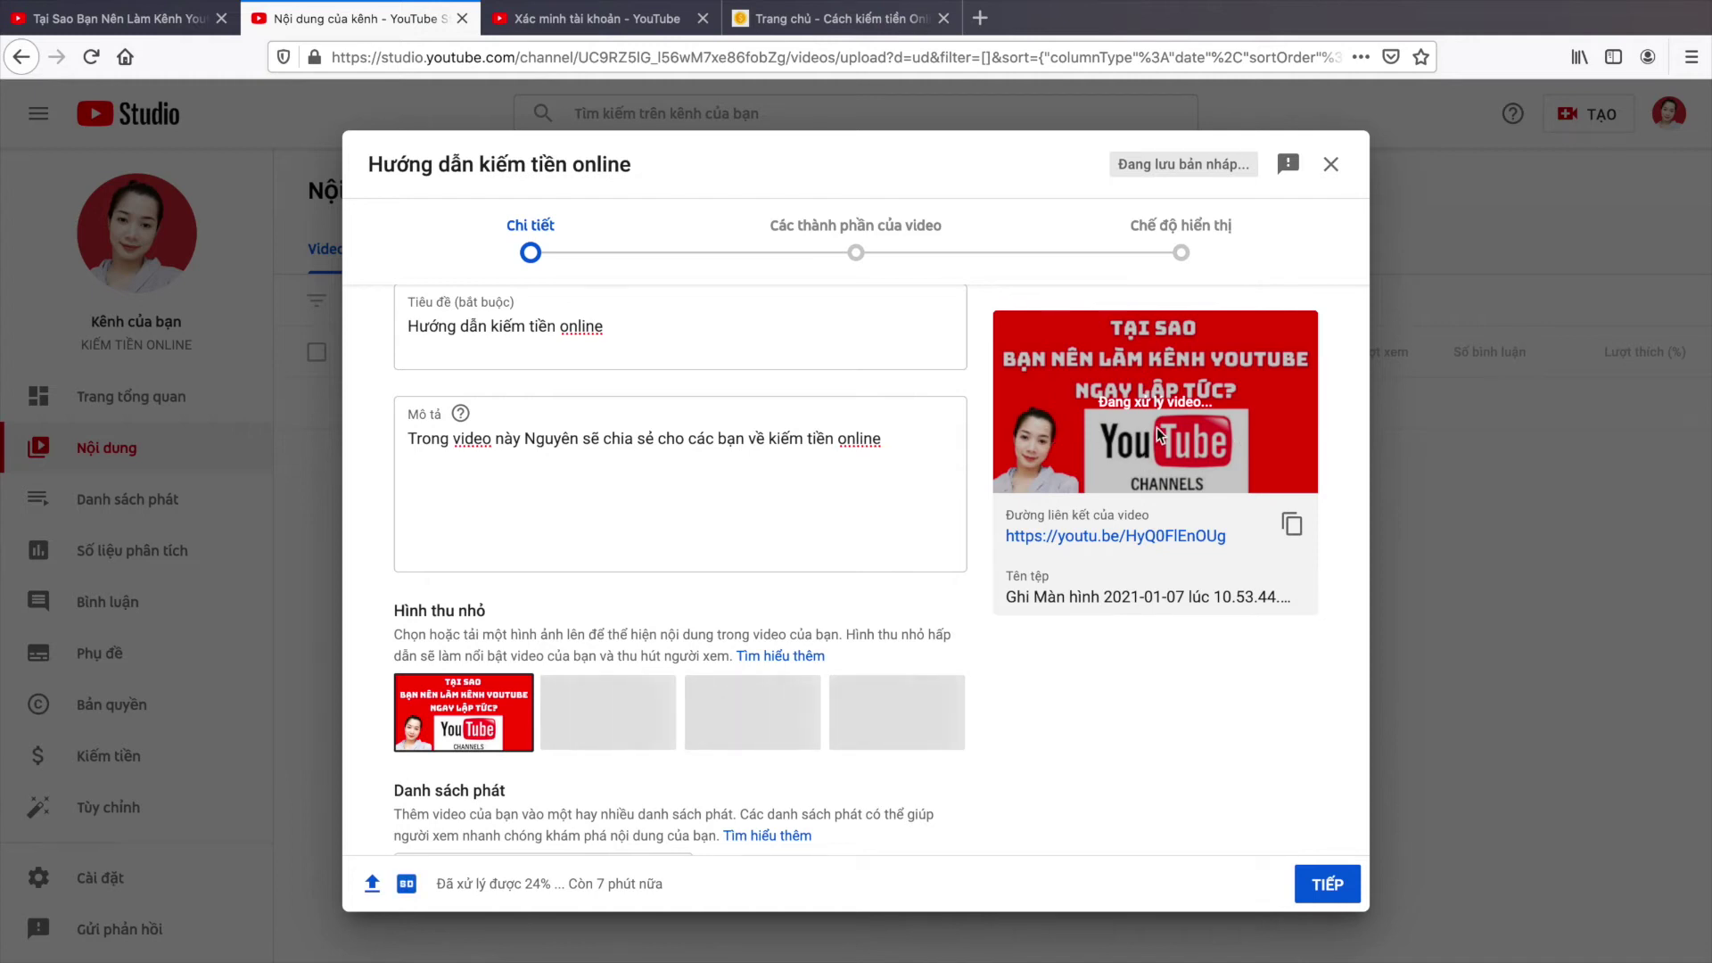
scroll(747, 417, "up", 2)
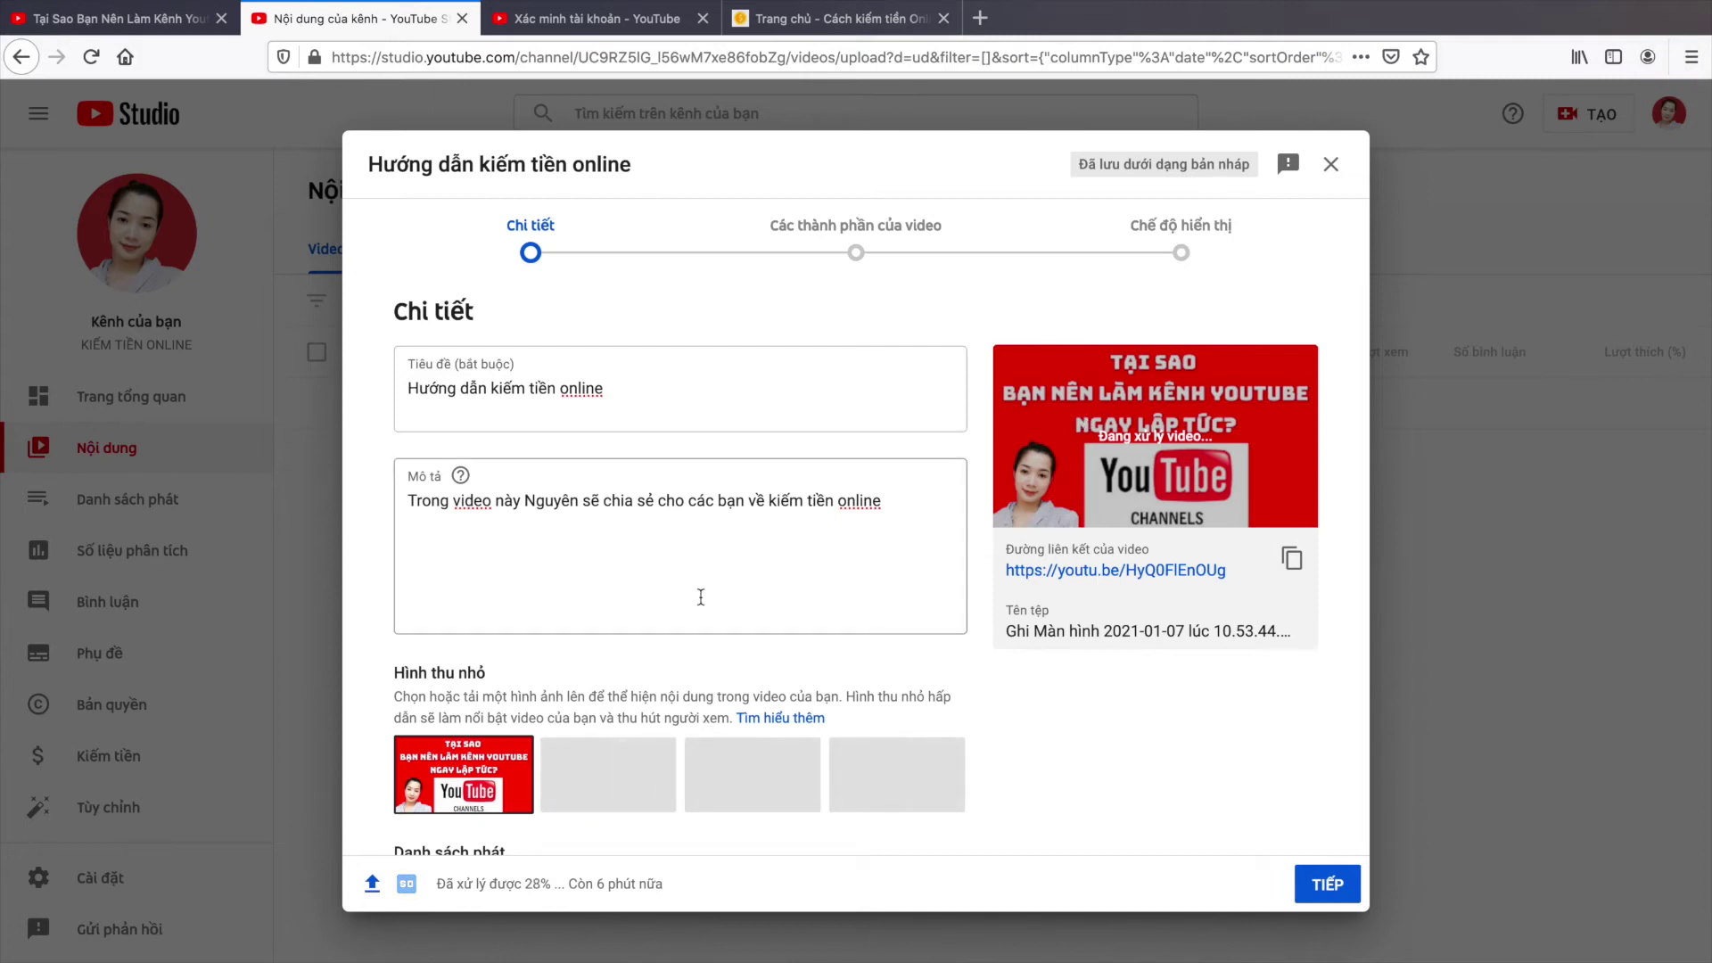
Step: Expand 'CÁC LỰA CHỌN KHÁC' and place the cursor in the 'Thêm thẻ' tags field
scroll(560, 539, "down", 3)
mouse_move(481, 605)
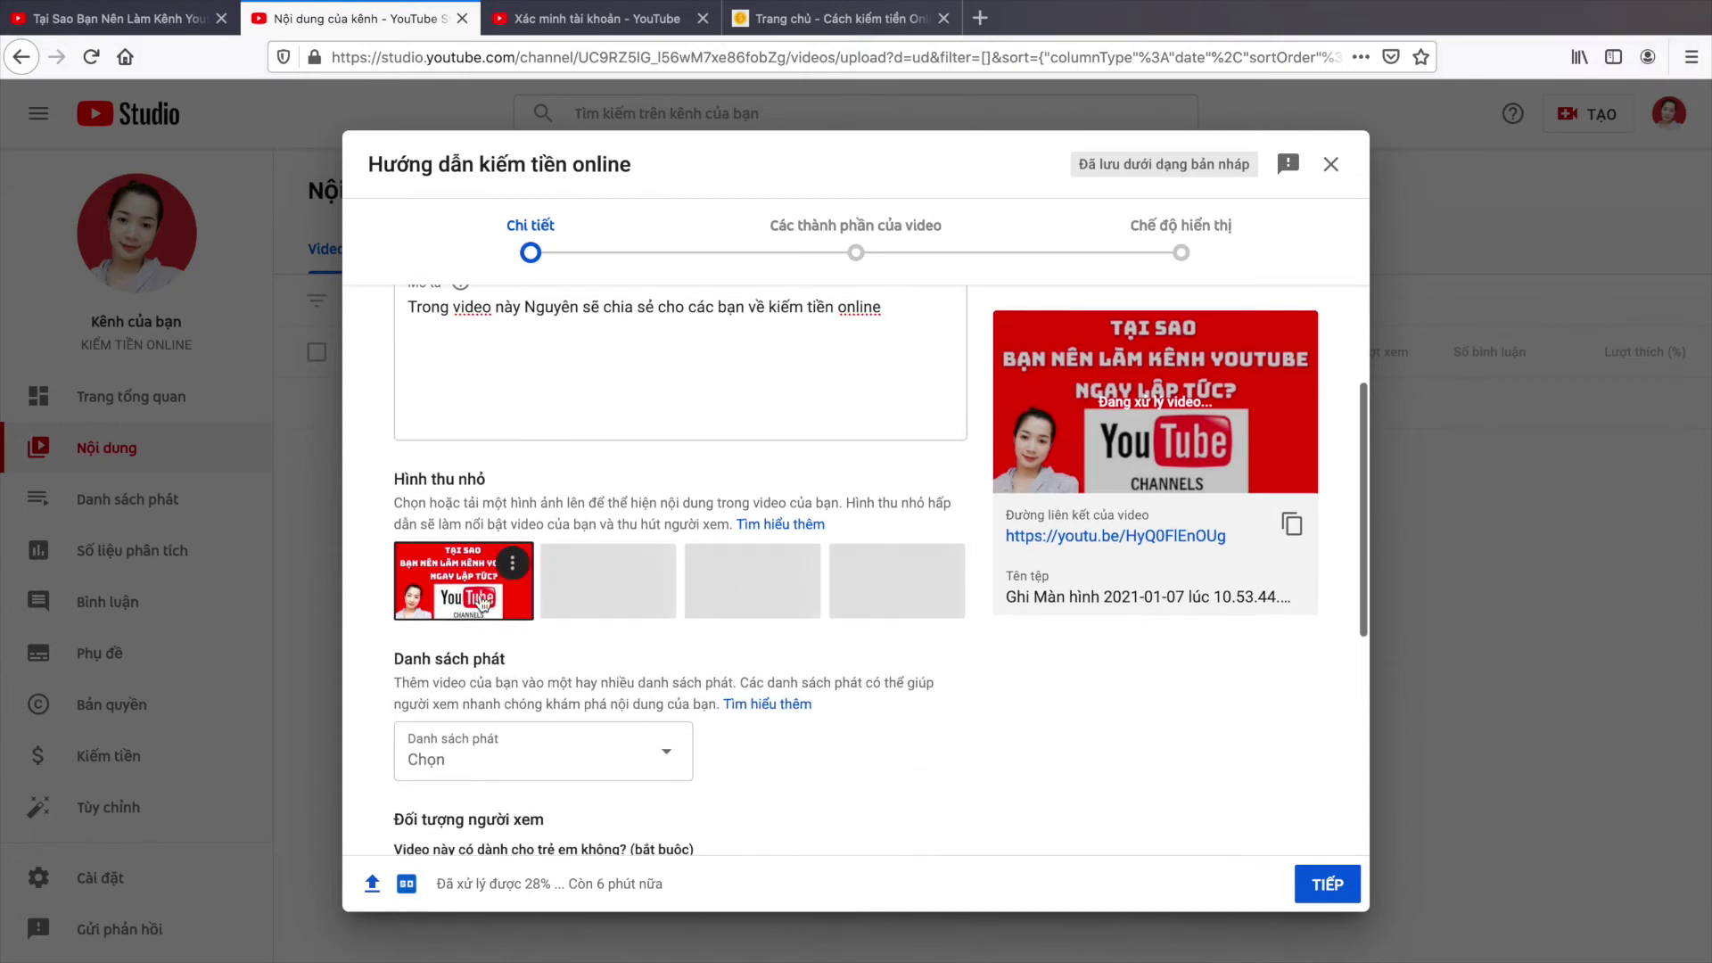
scroll(481, 605, "down", 6)
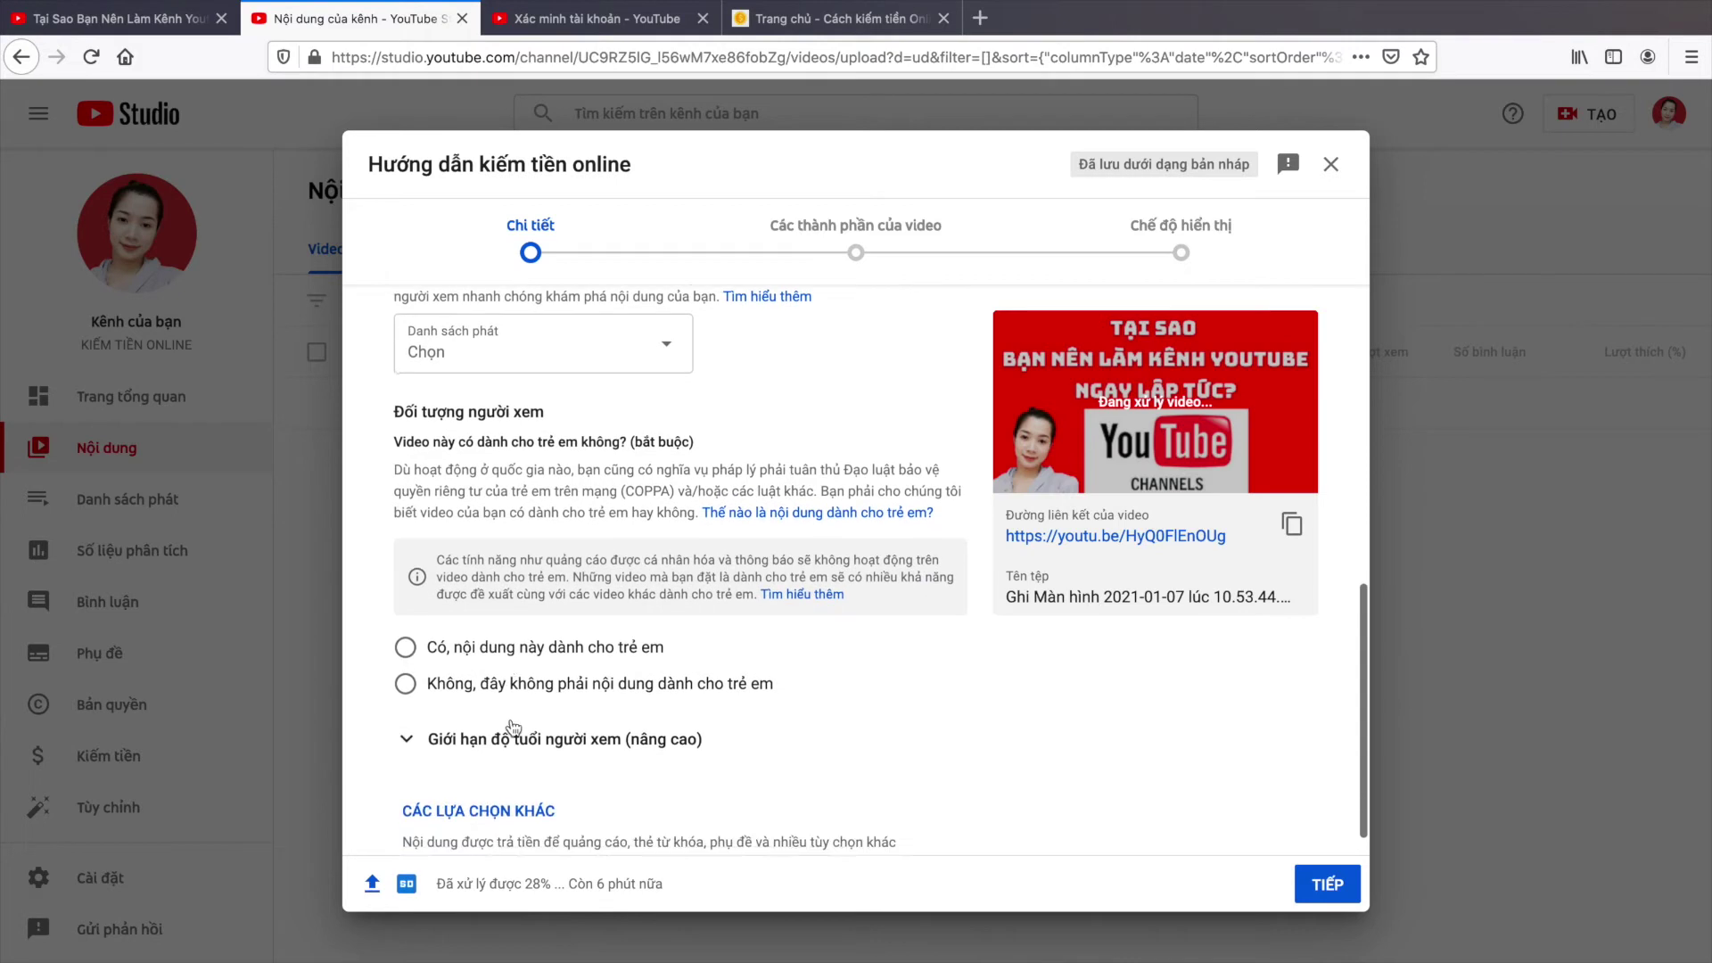
left_click(410, 794)
scroll(658, 709, "down", 5)
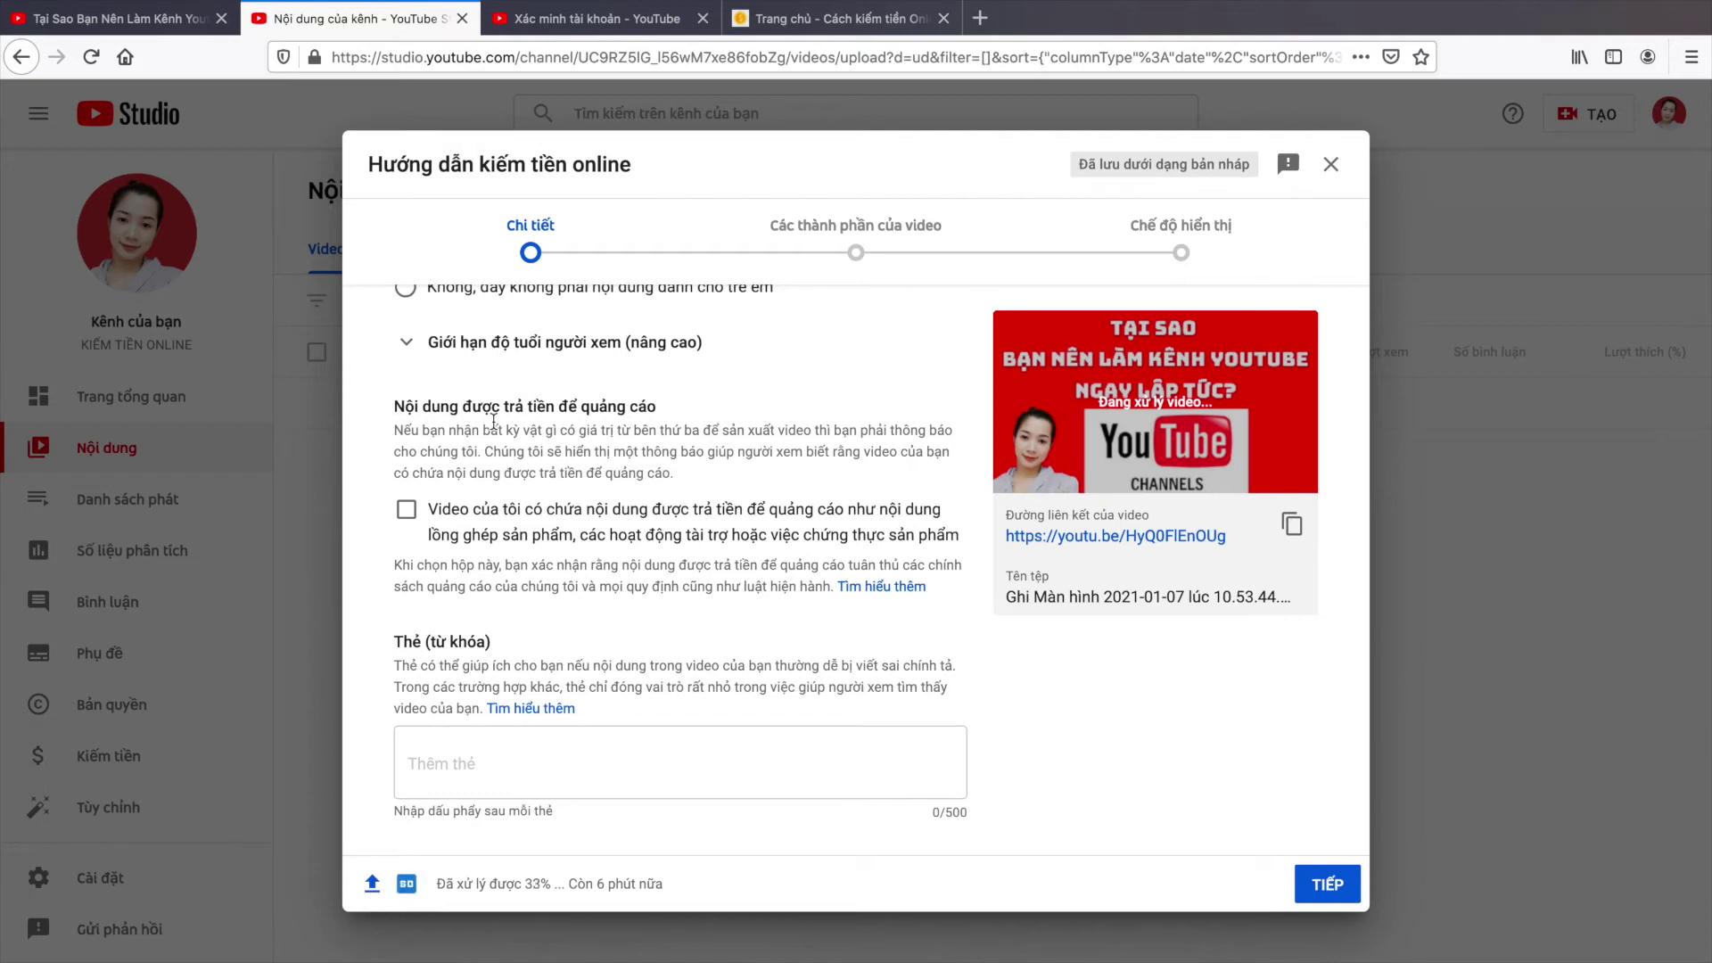
left_click(442, 771)
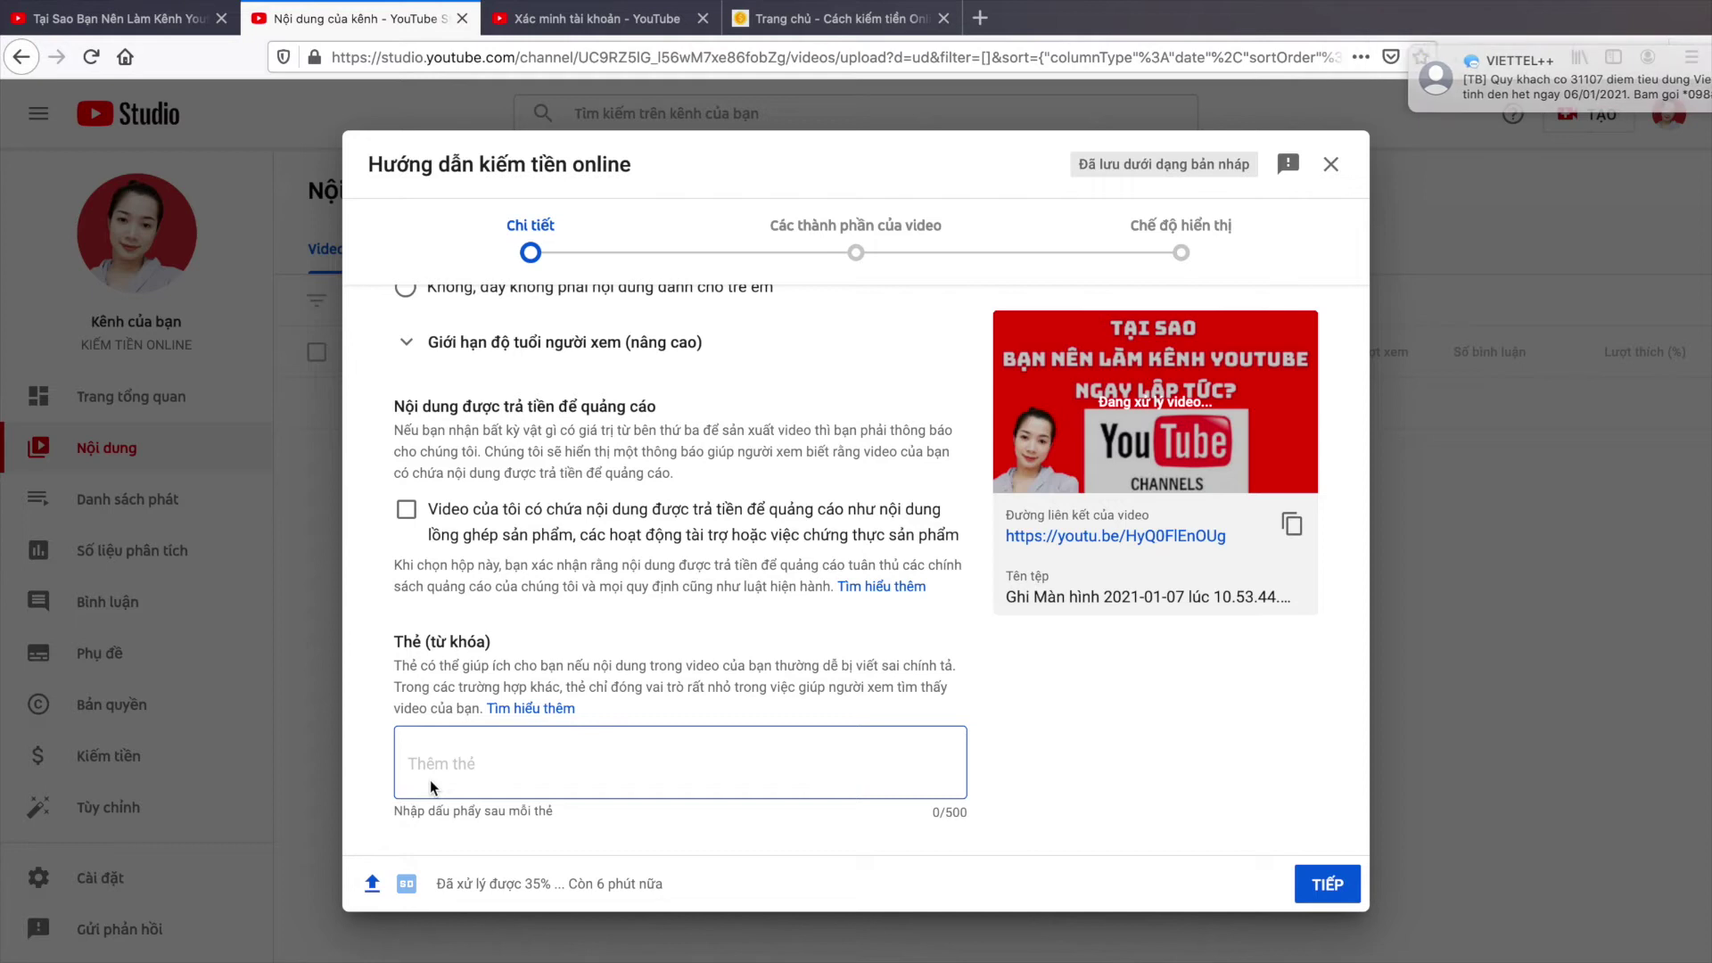
Step: Enter the comma-separated tags kiếm tiền online, kiem tien online and kiếm tiền tại nhà
type("kiếm tiền online")
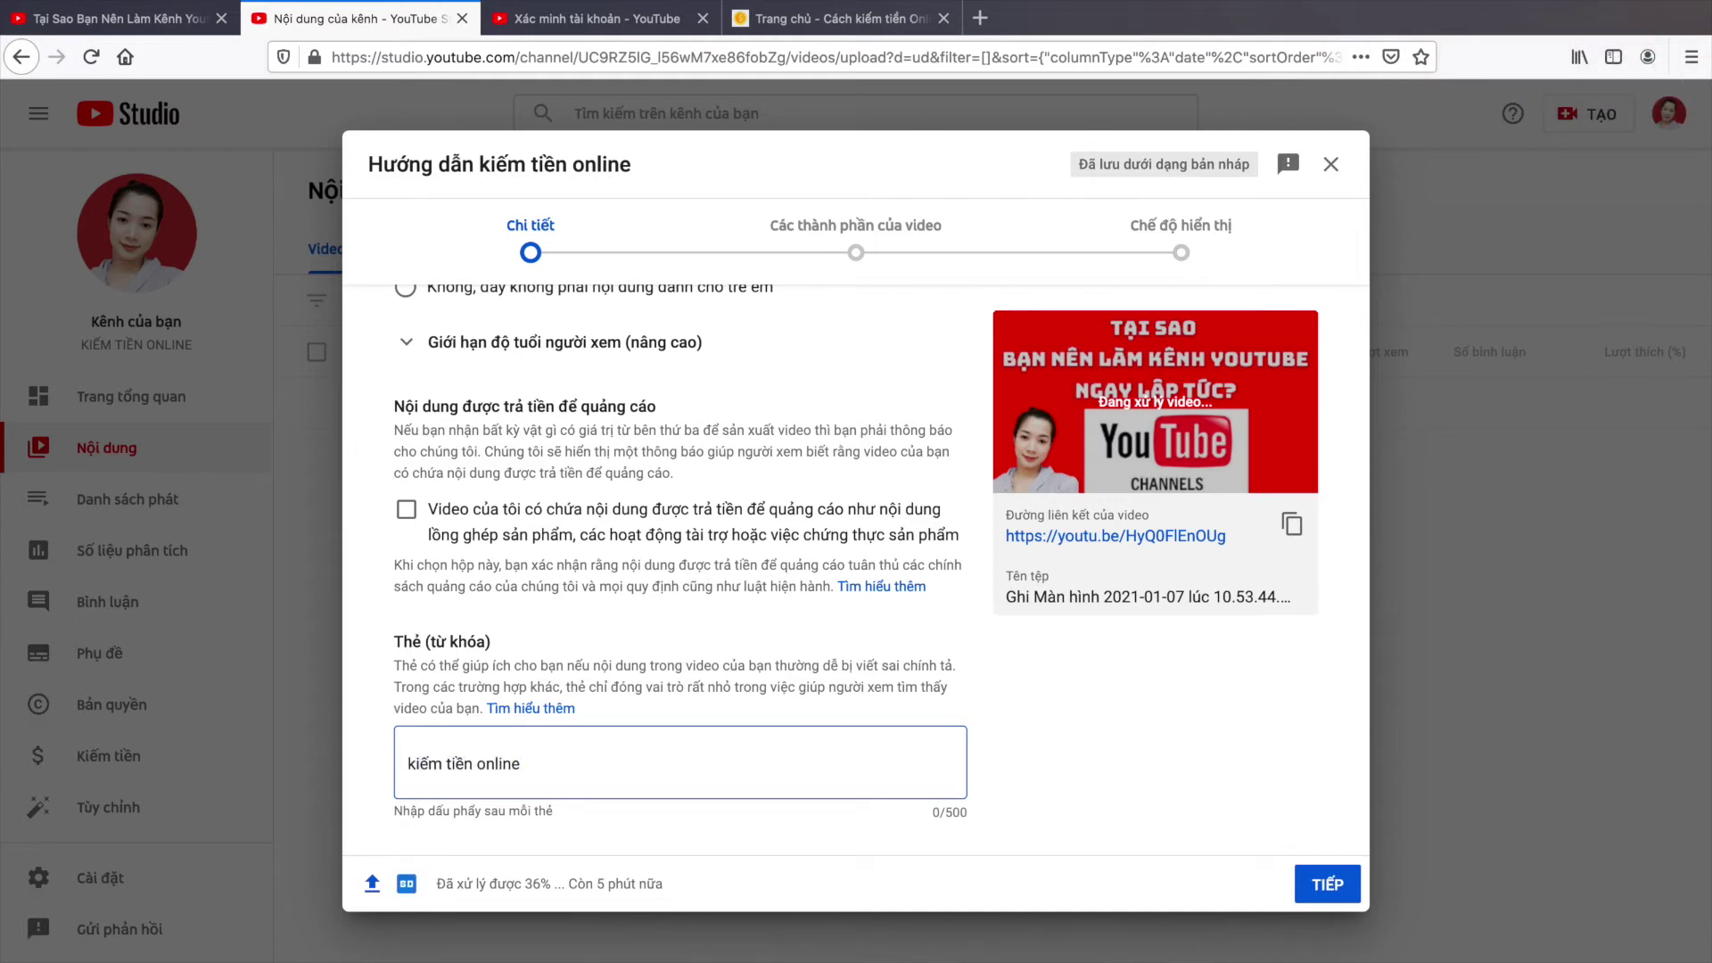
type(",")
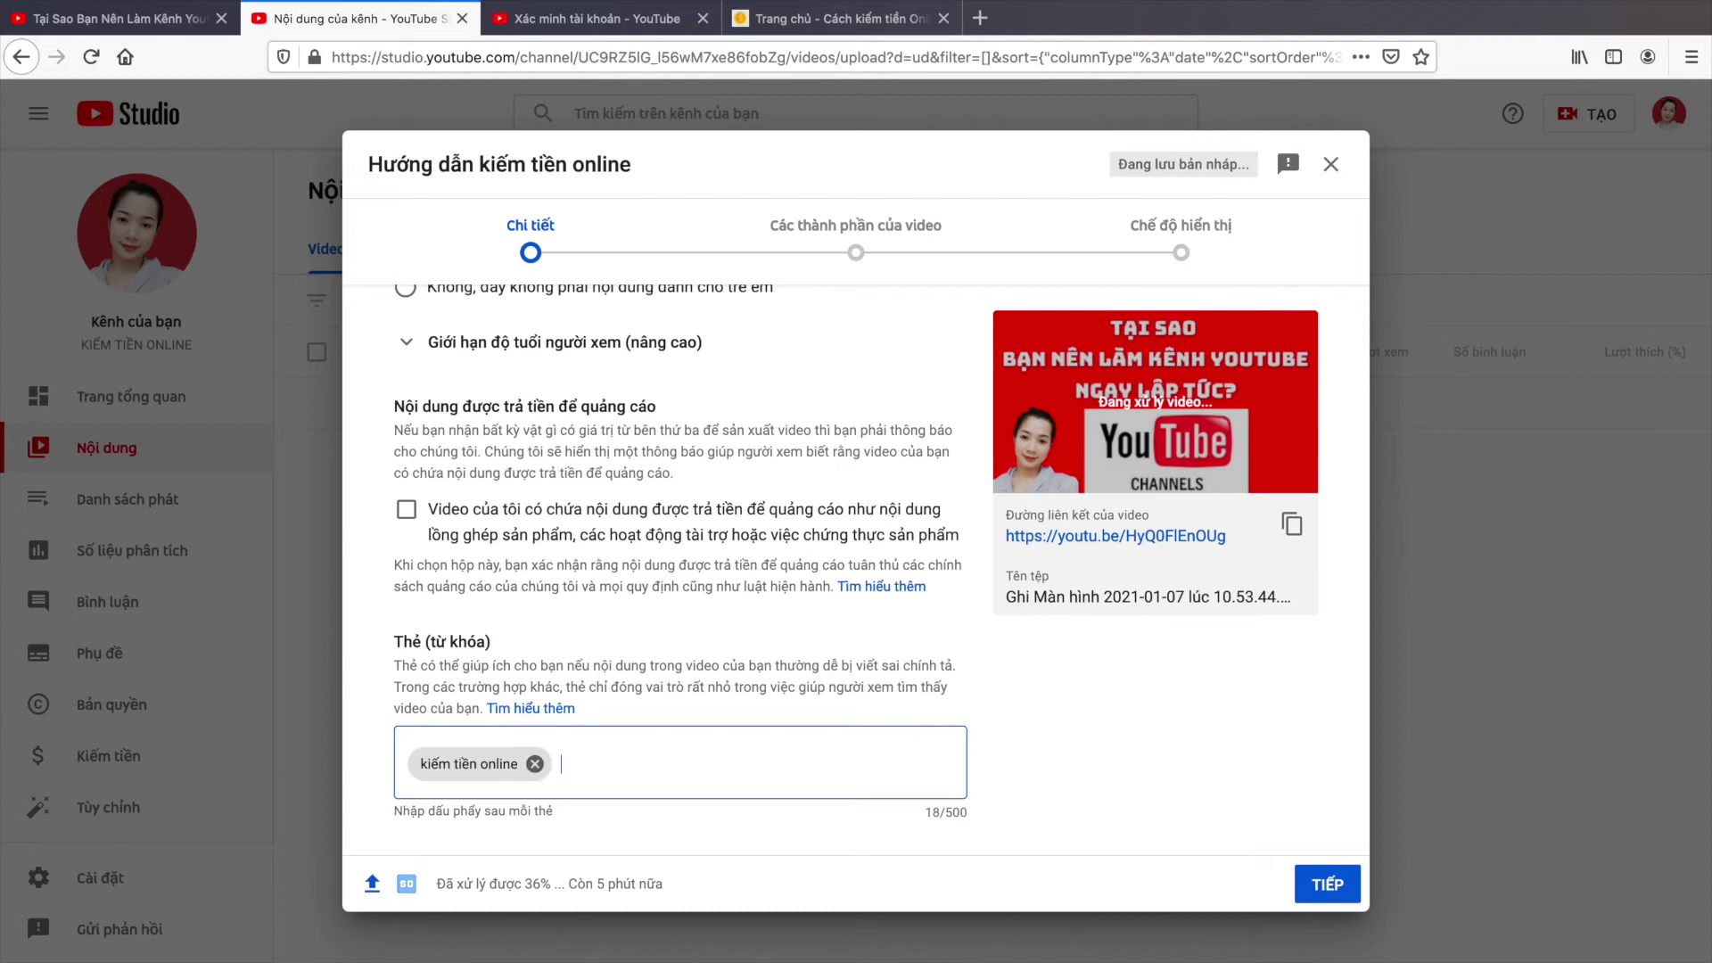
type("kiem tien online")
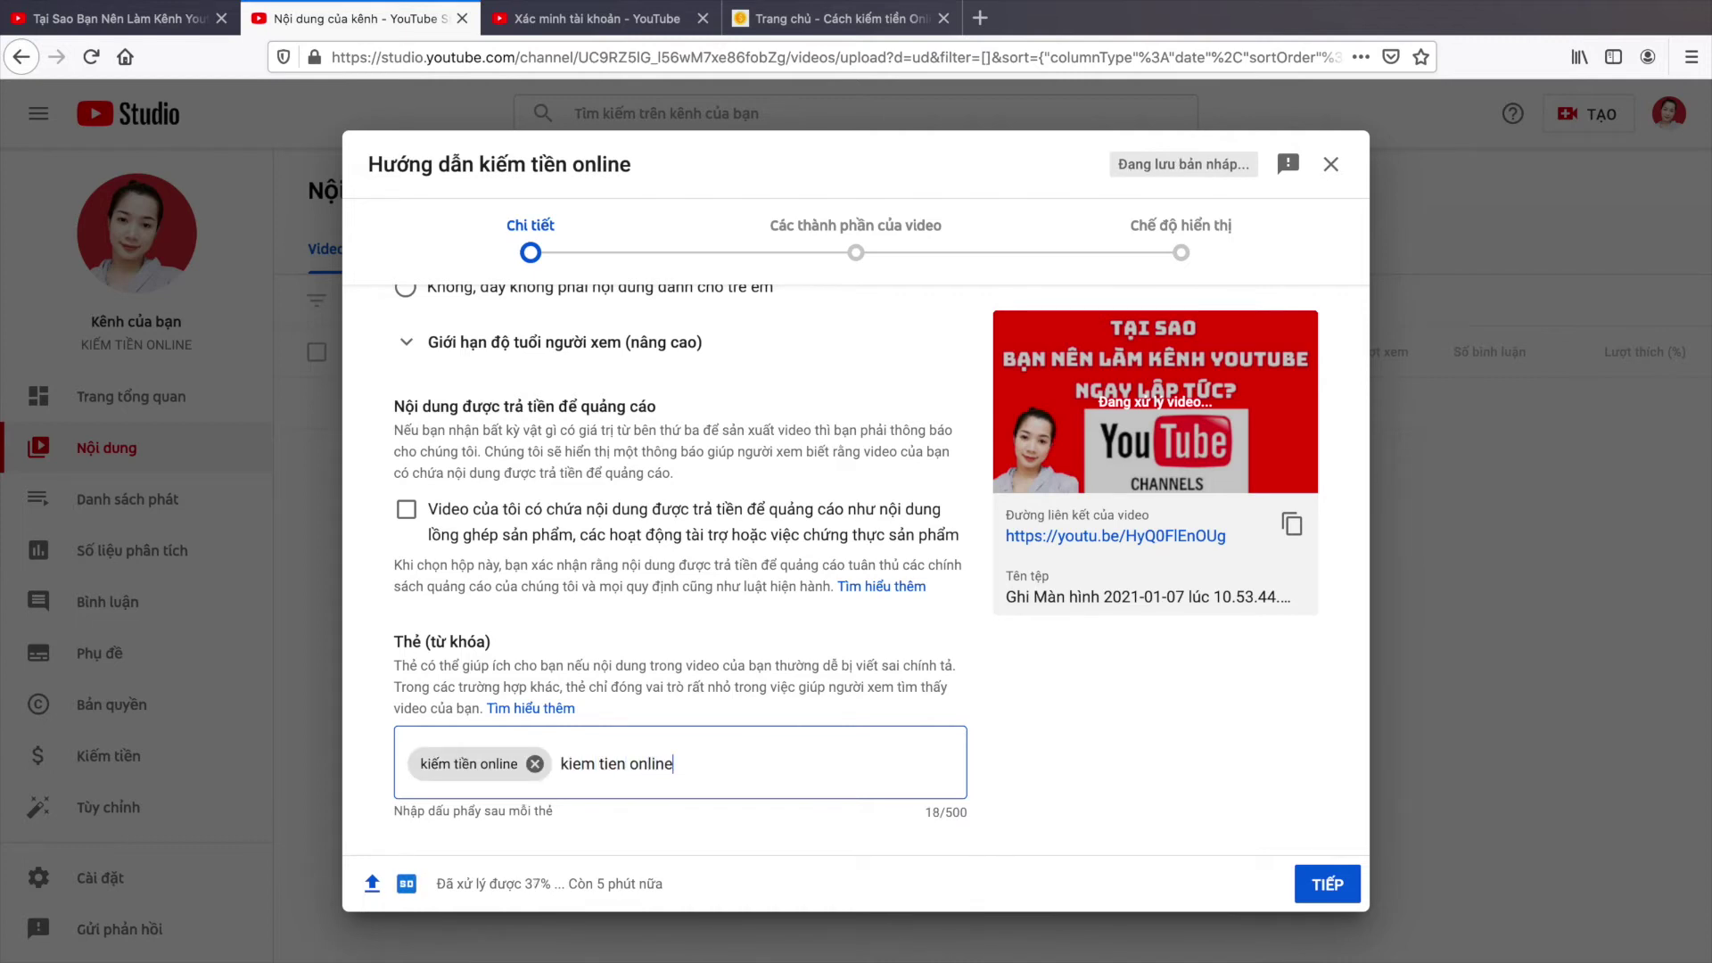
type(",kiueemms tieen")
type("j nhaf..")
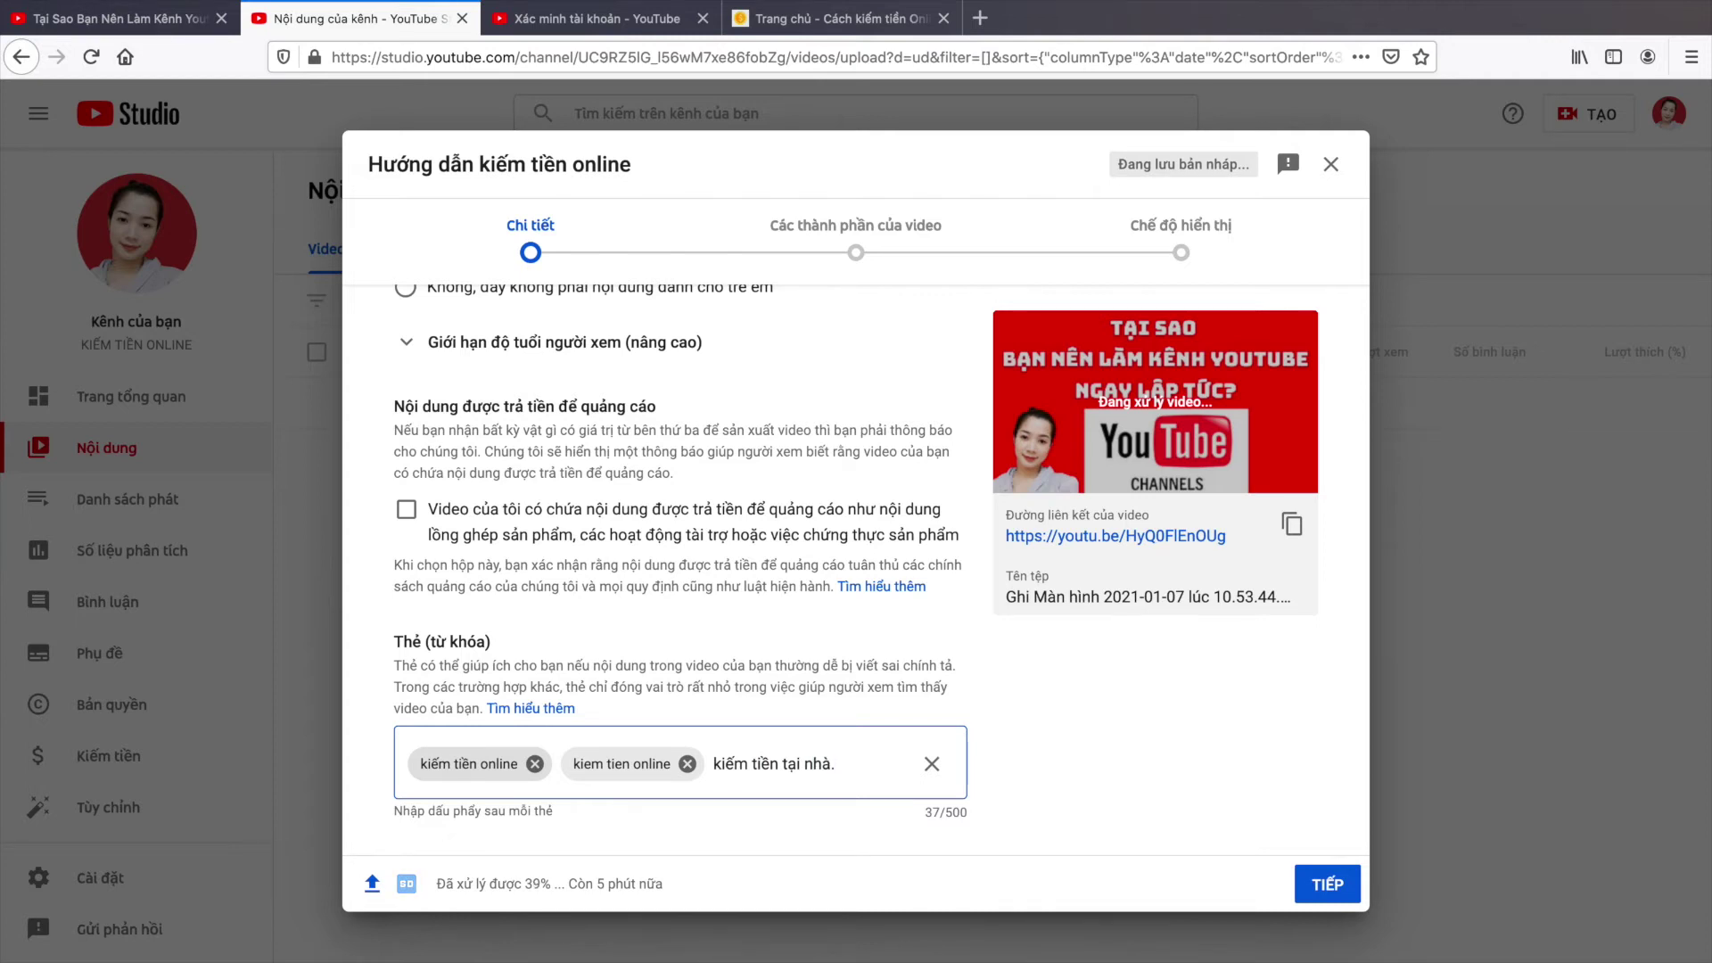
key("comma")
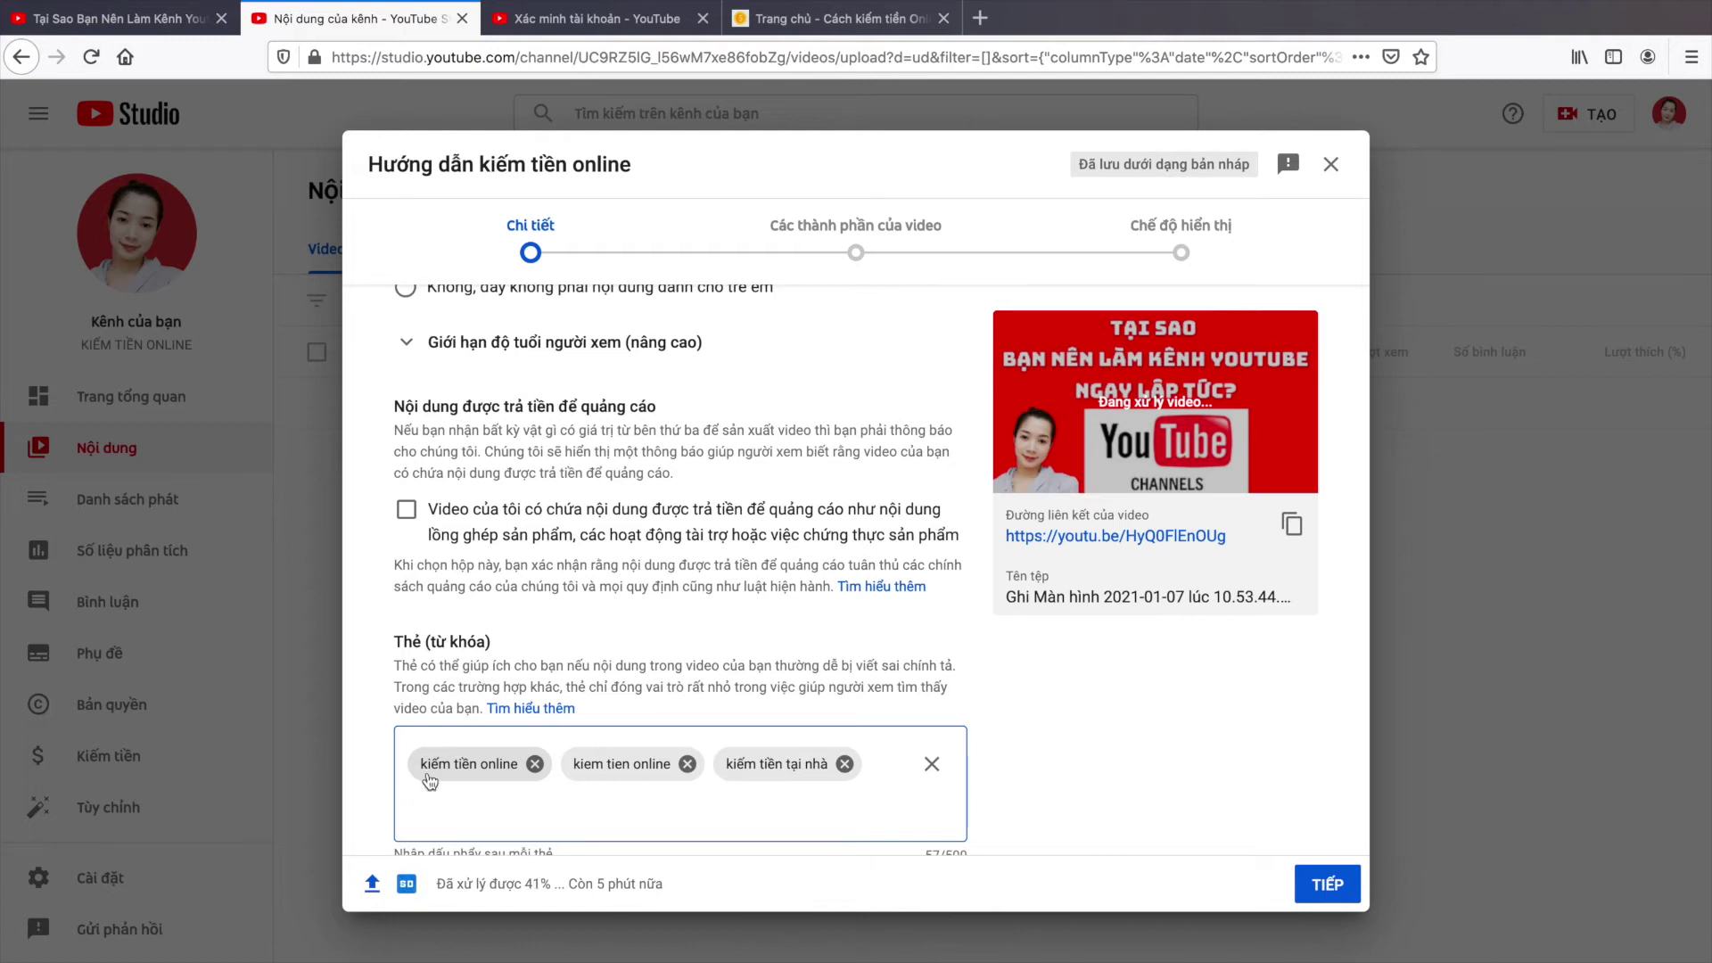
scroll(523, 585, "down", 5)
Step: Highlight the upload processing progress text at the bottom of the details form
scroll(524, 584, "down", 3)
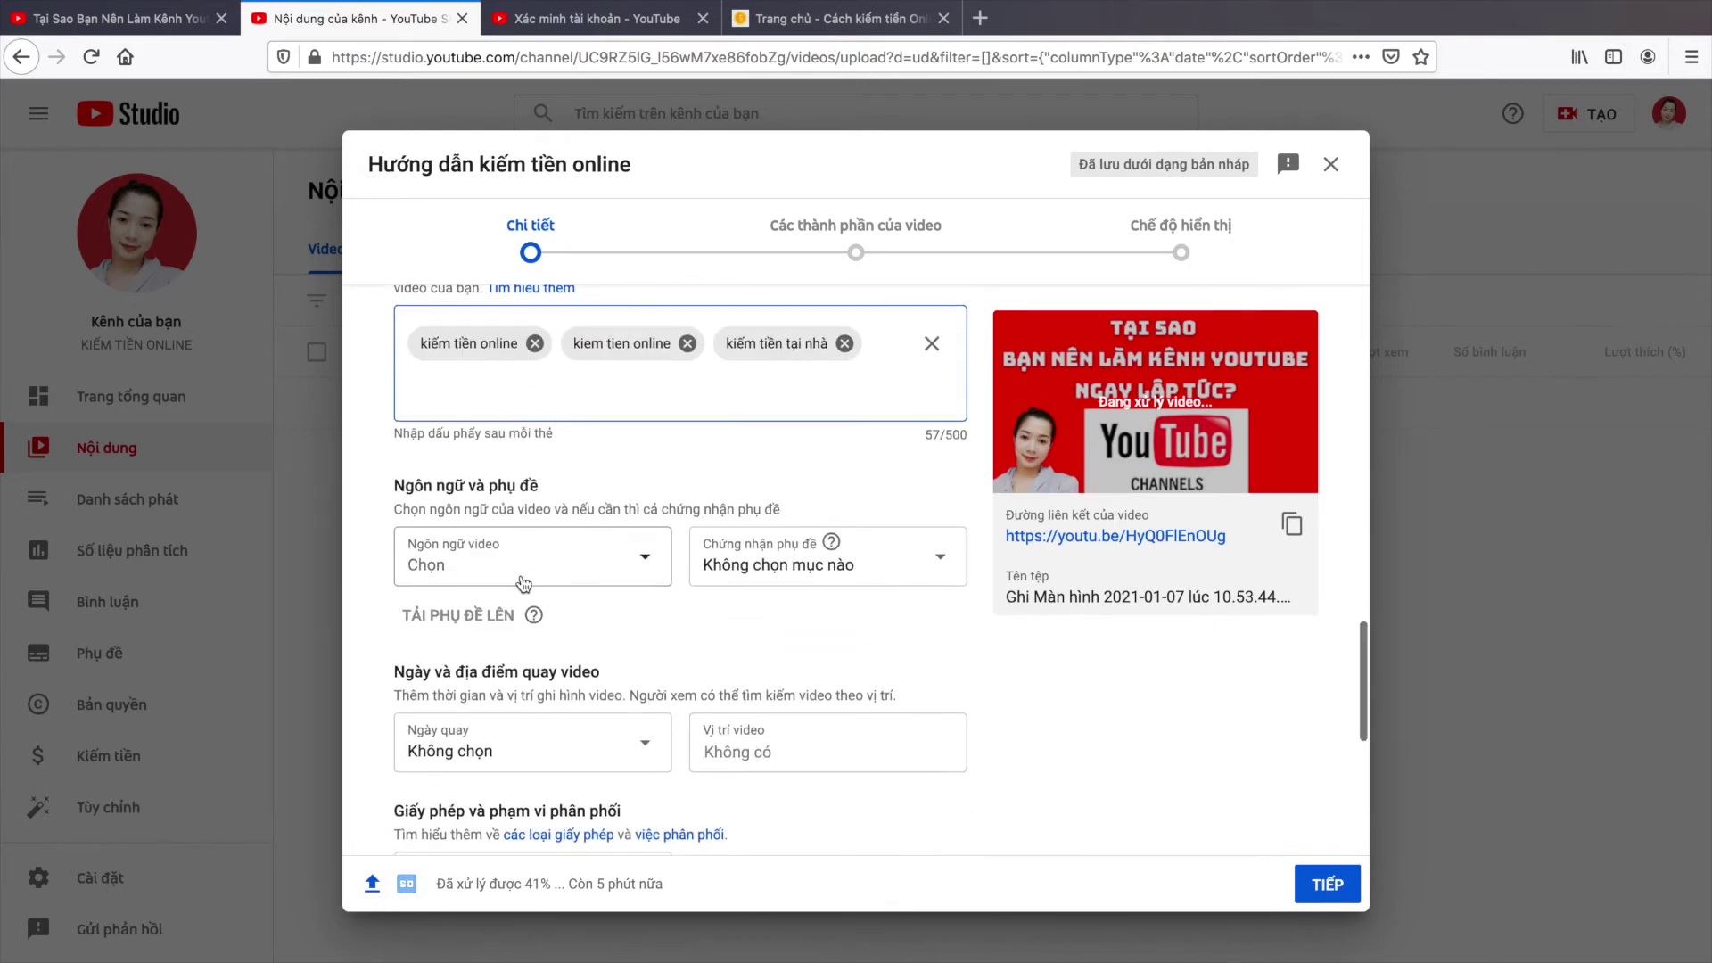
scroll(513, 535, "up", 4)
scroll(535, 495, "down", 3)
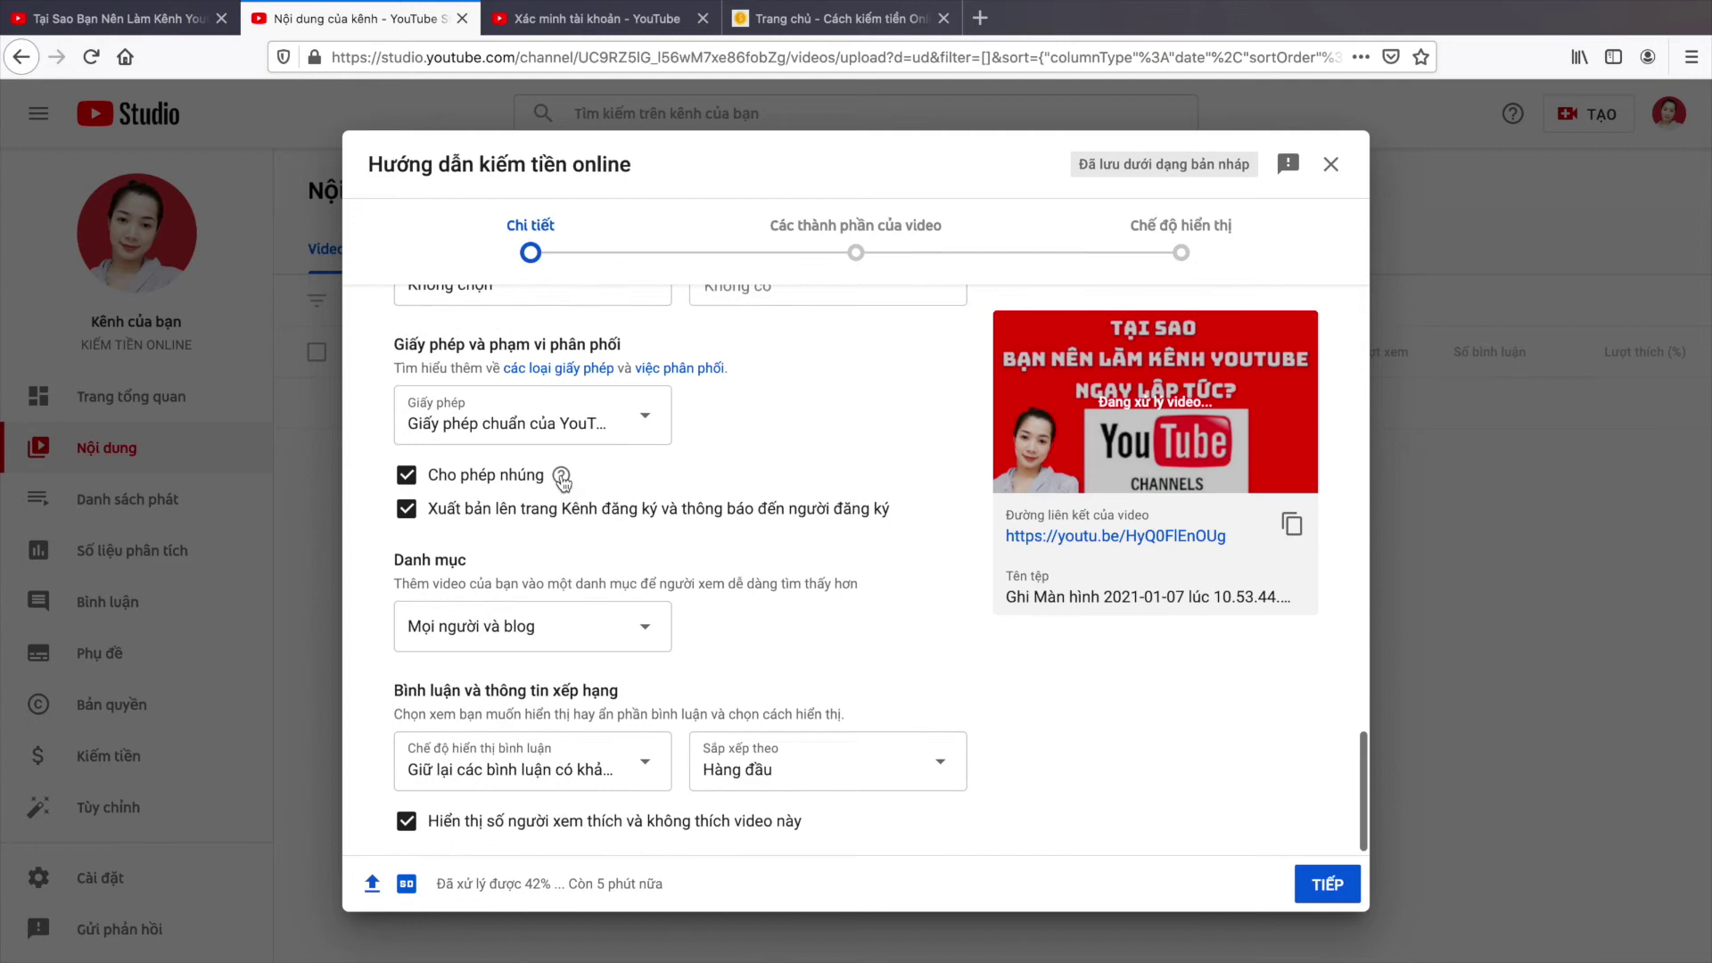
scroll(571, 499, "up", 7)
scroll(606, 562, "up", 4)
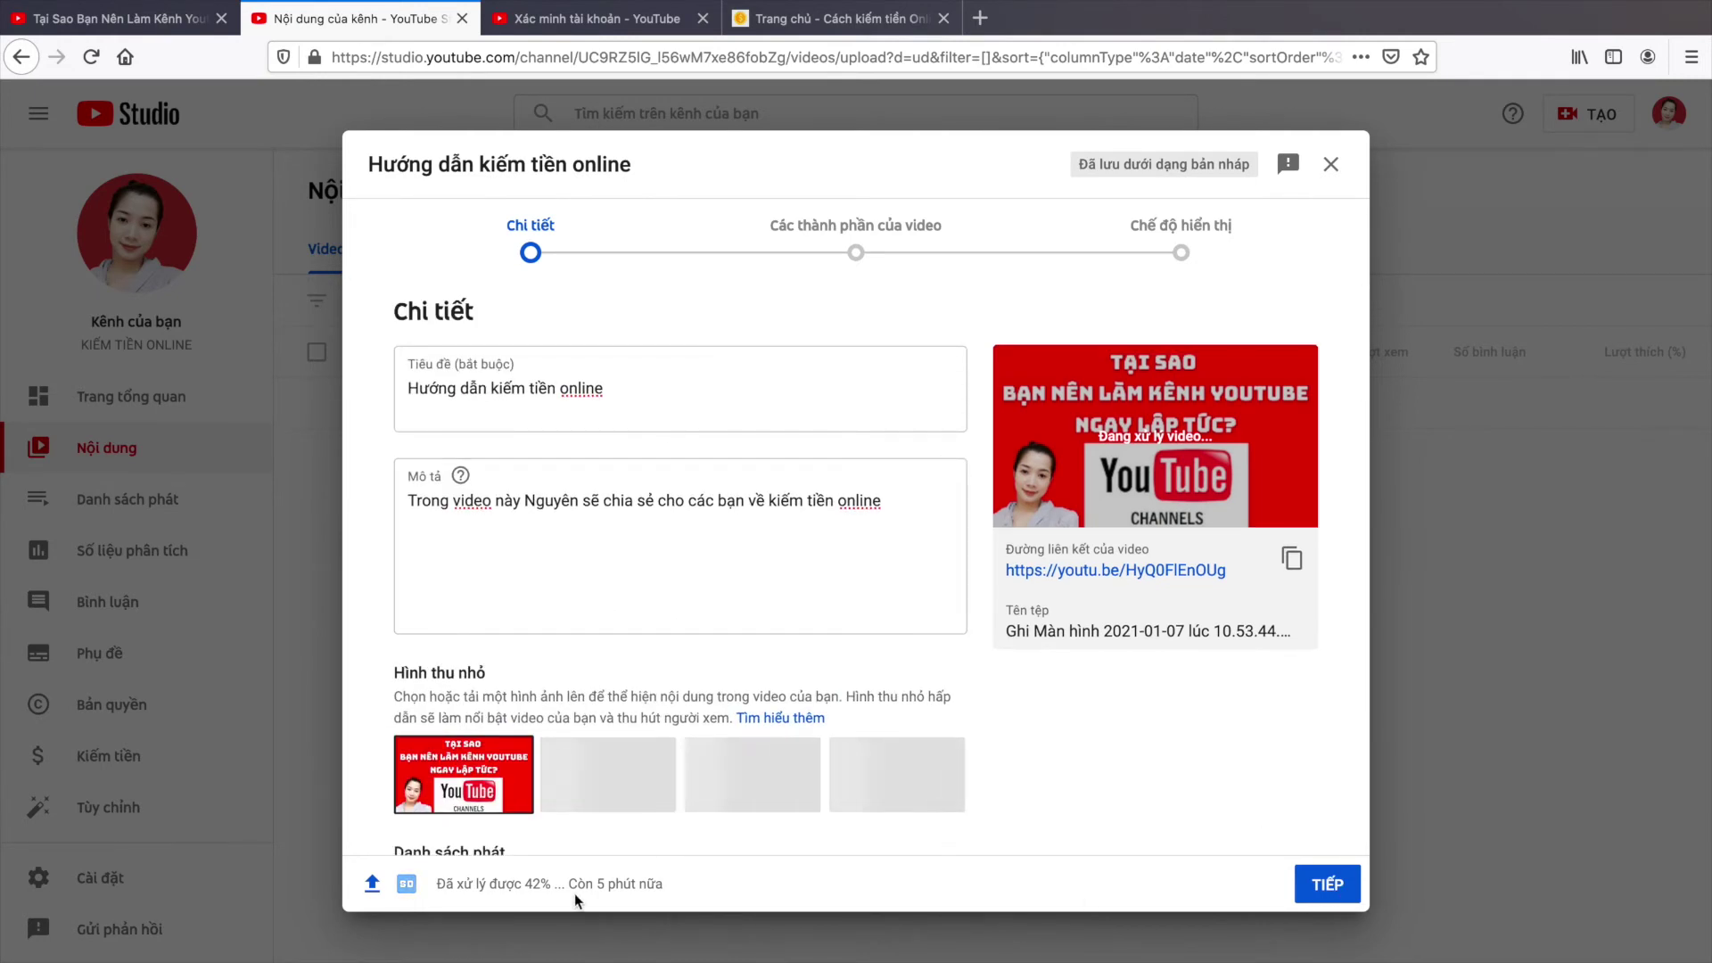
left_click_drag(436, 885, 545, 884)
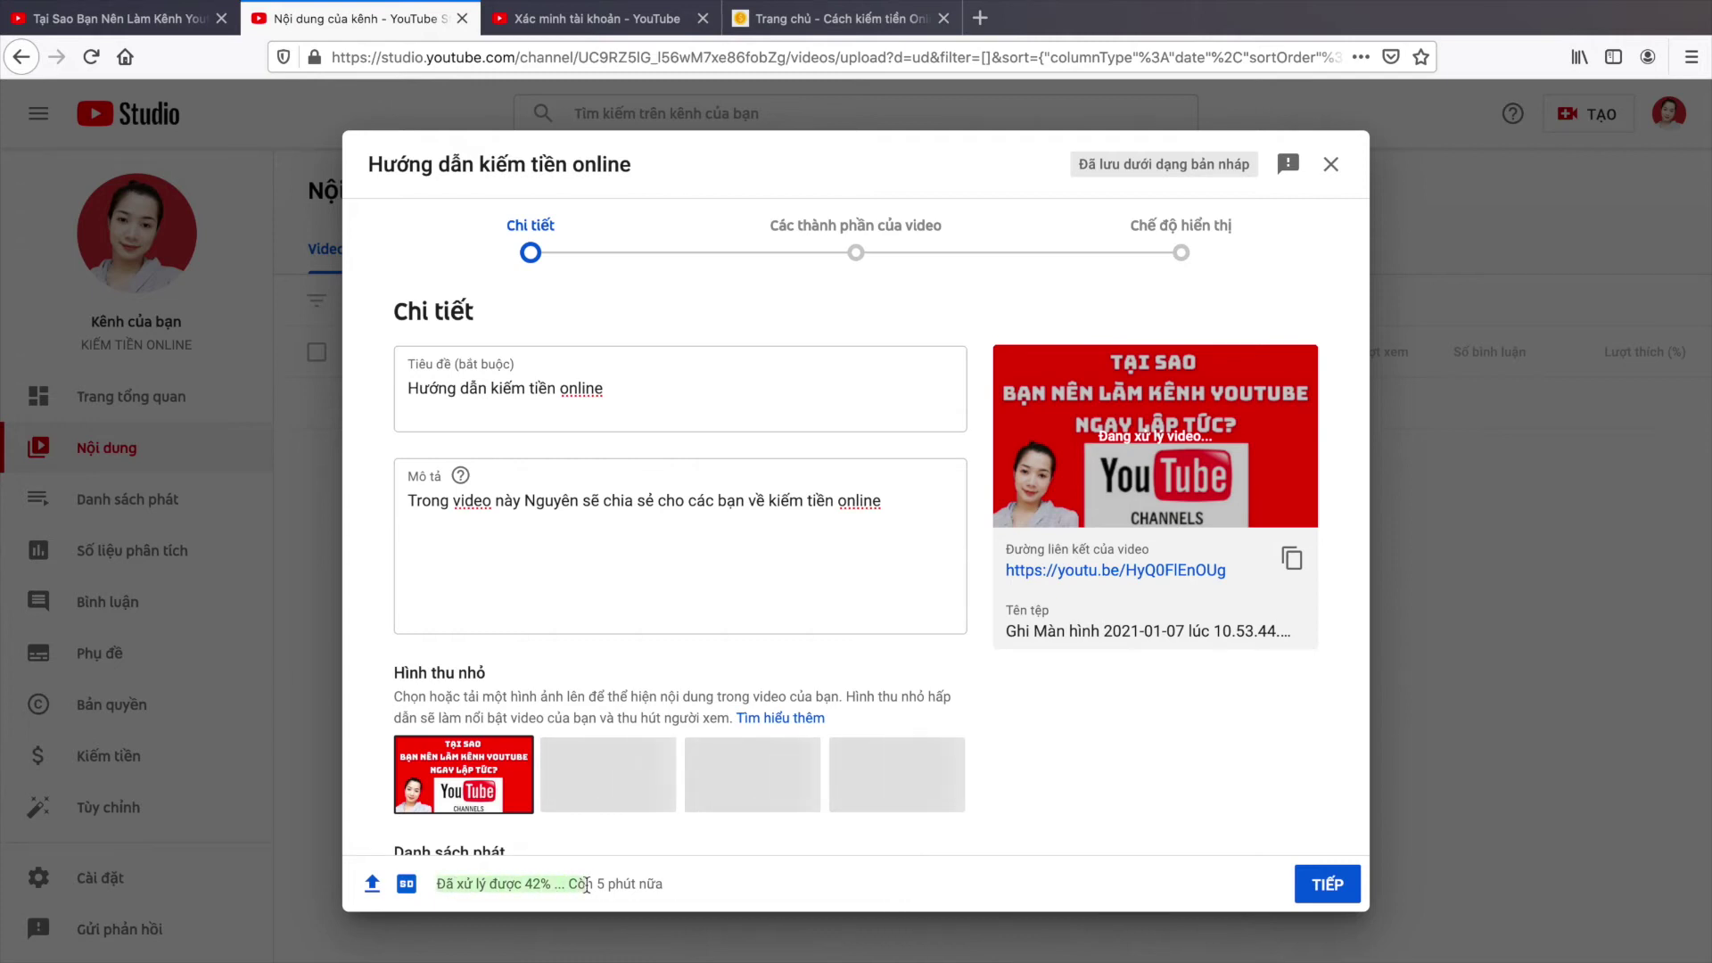
left_click_drag(435, 880, 534, 882)
left_click(558, 888)
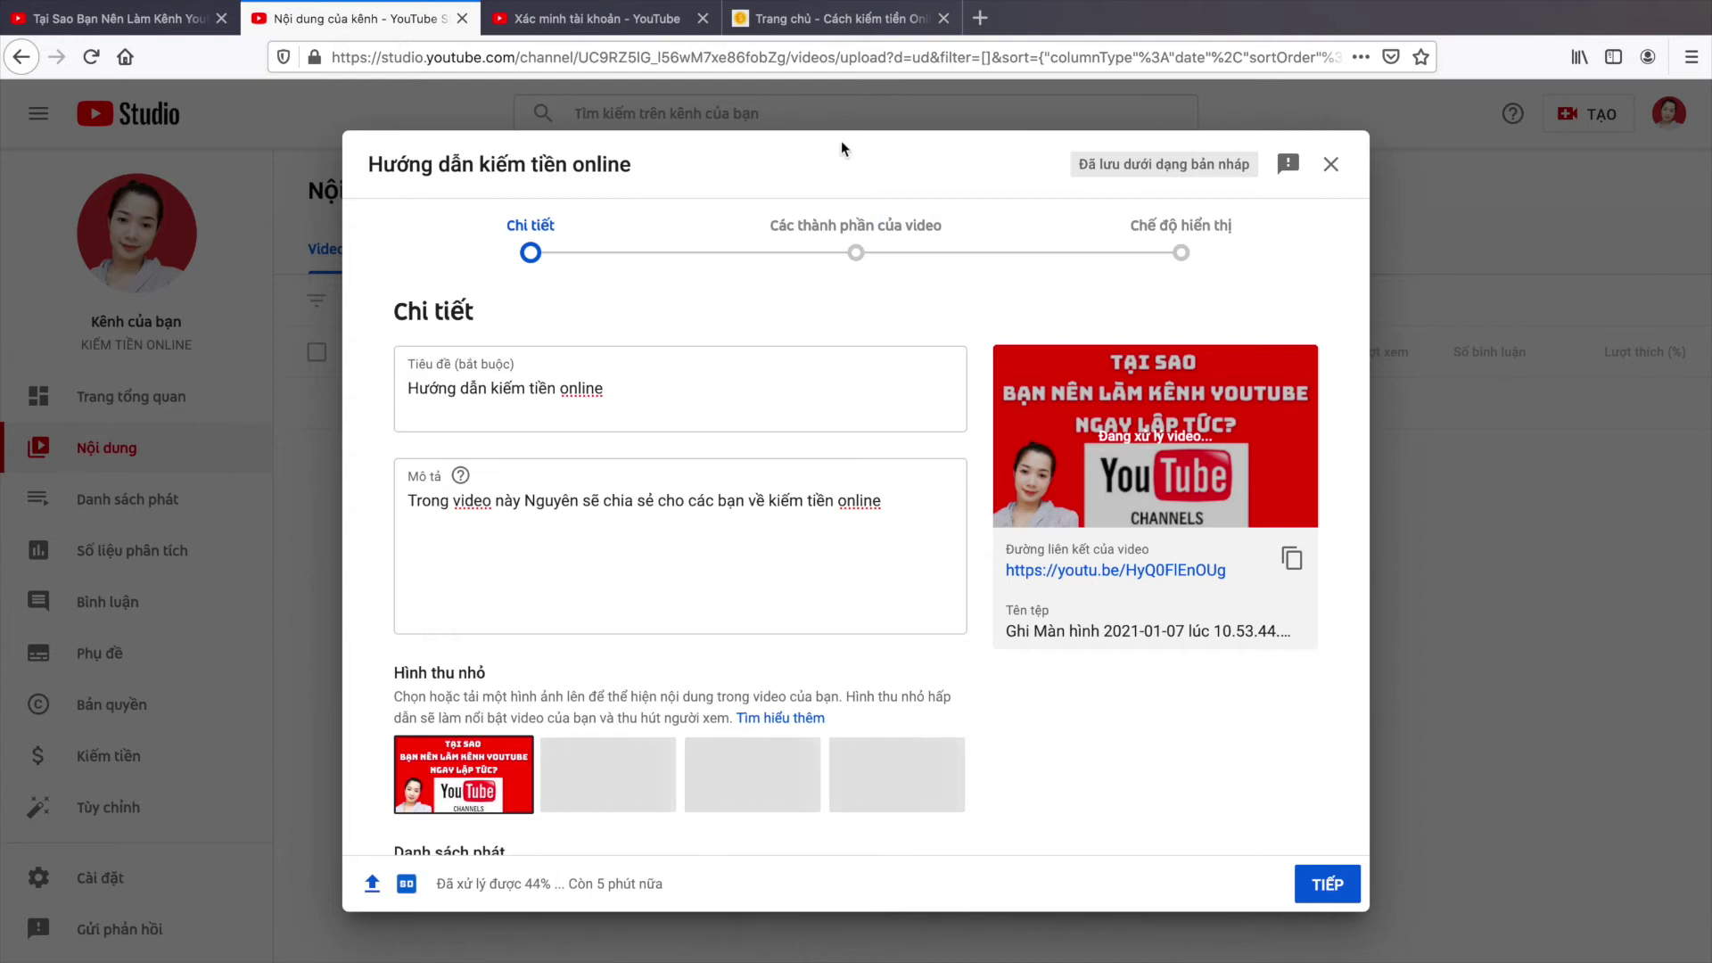
Step: Try to advance past Details, which flags the unanswered audience question in red
scroll(1094, 555, "down", 5)
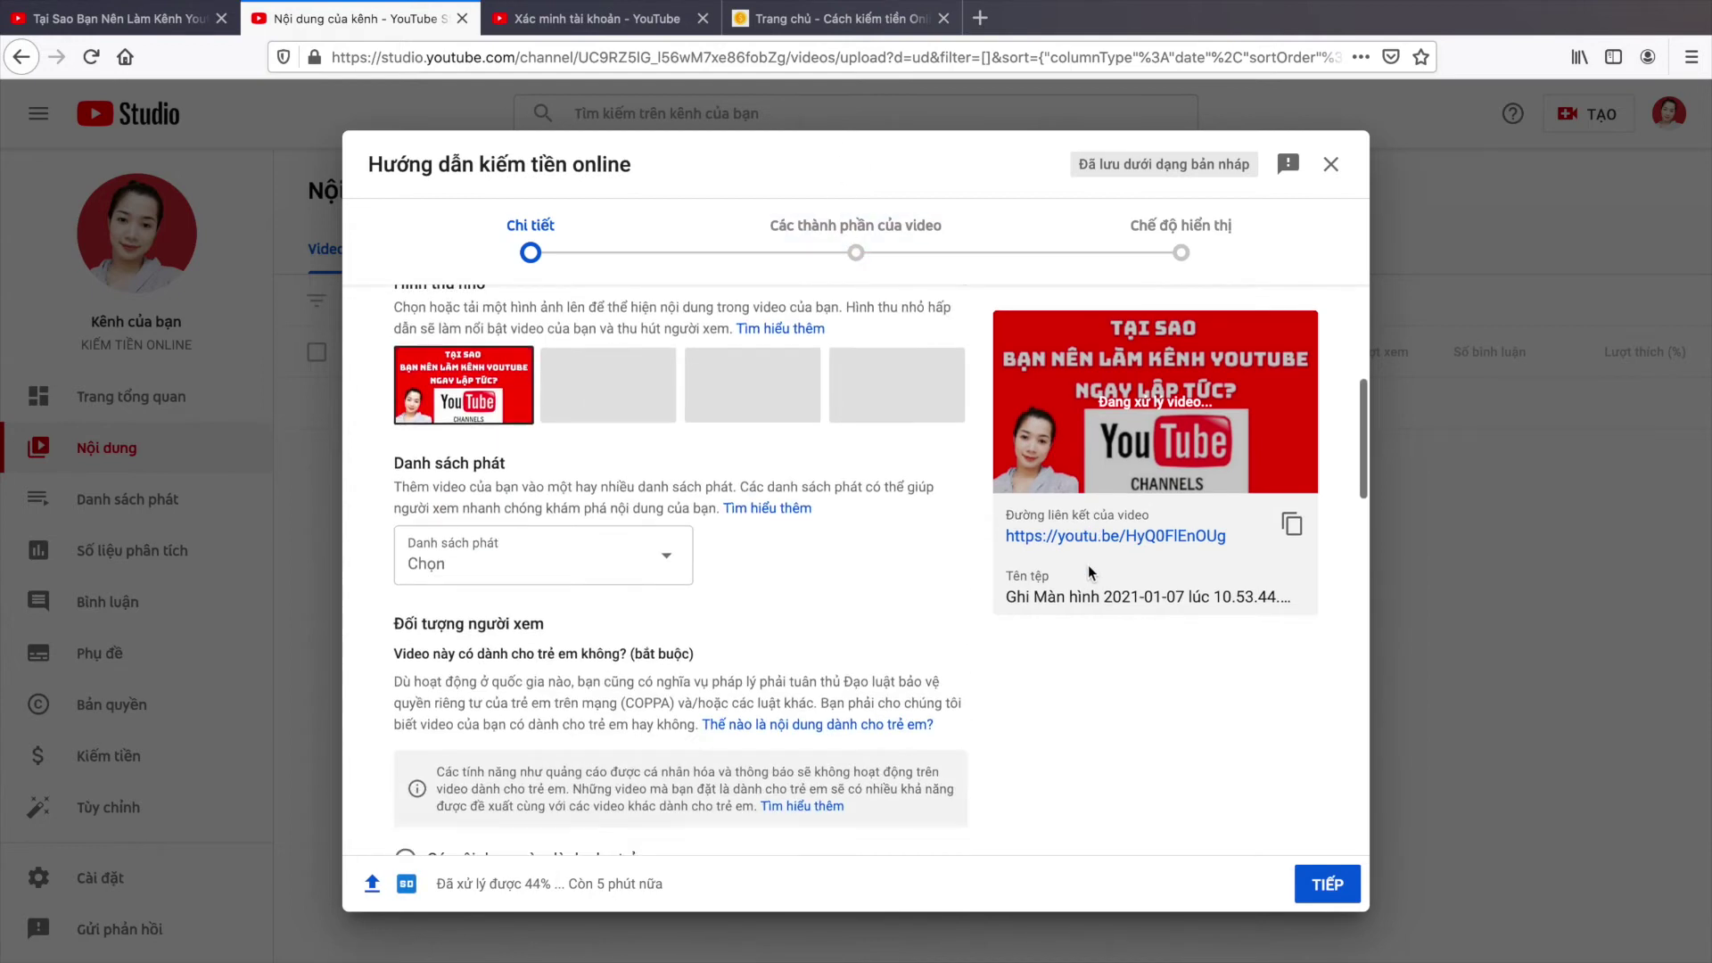
left_click(1328, 885)
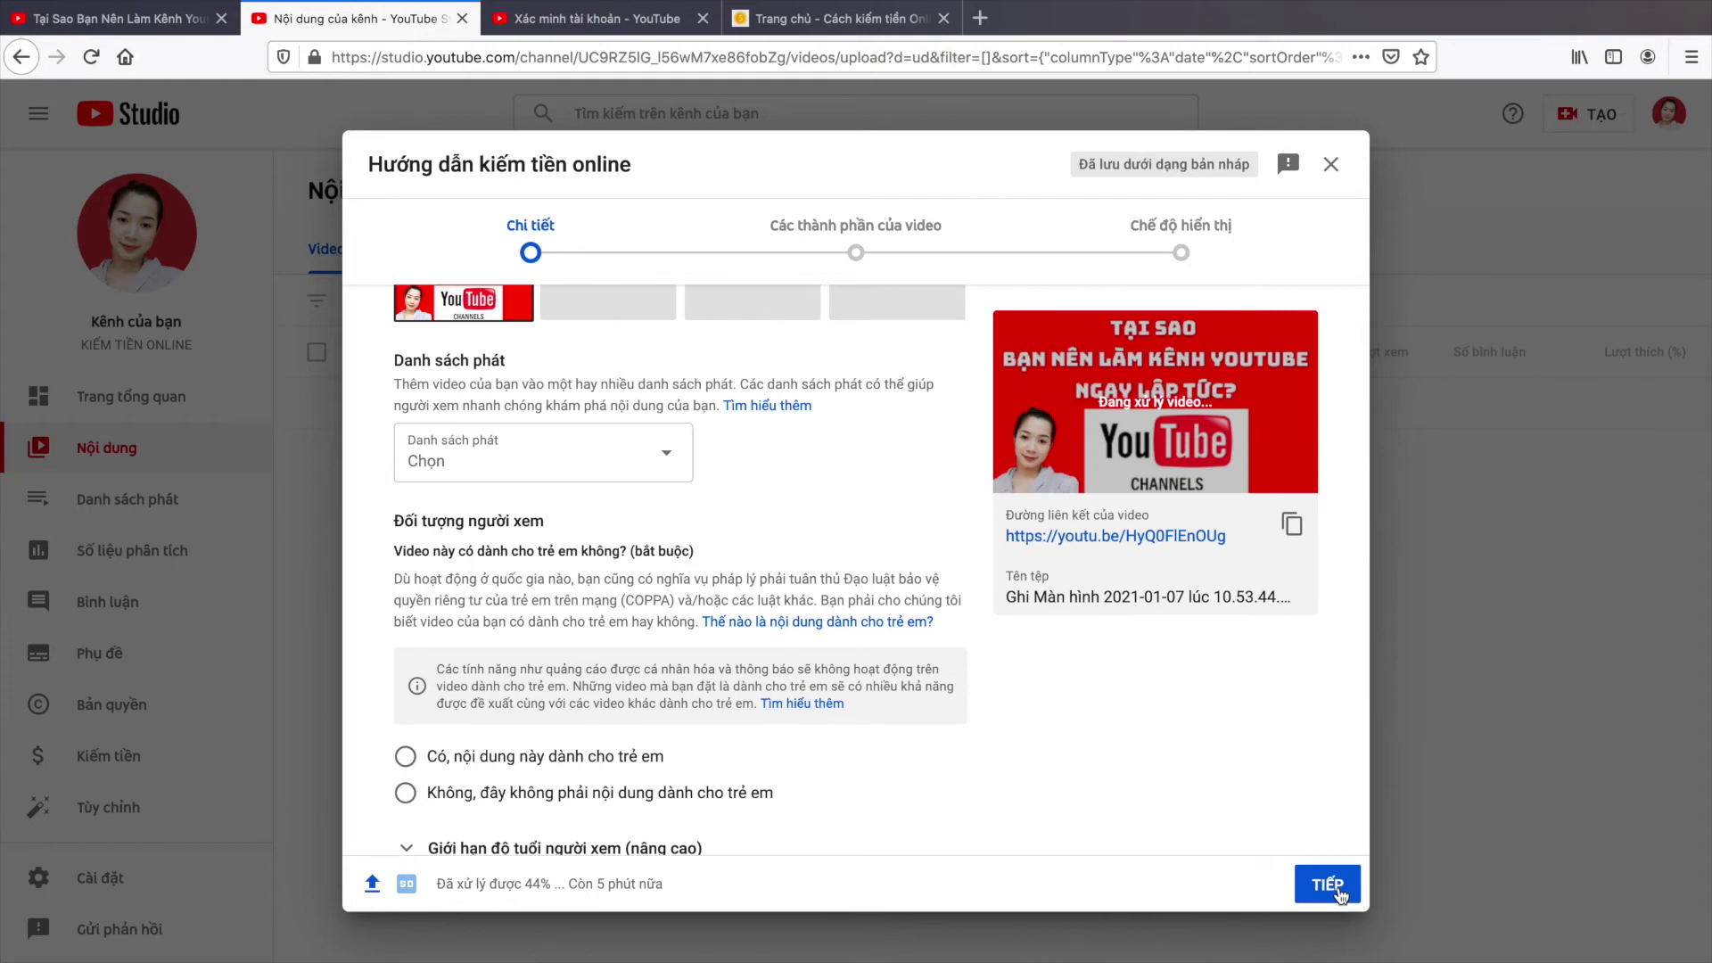
scroll(949, 338, "up", 8)
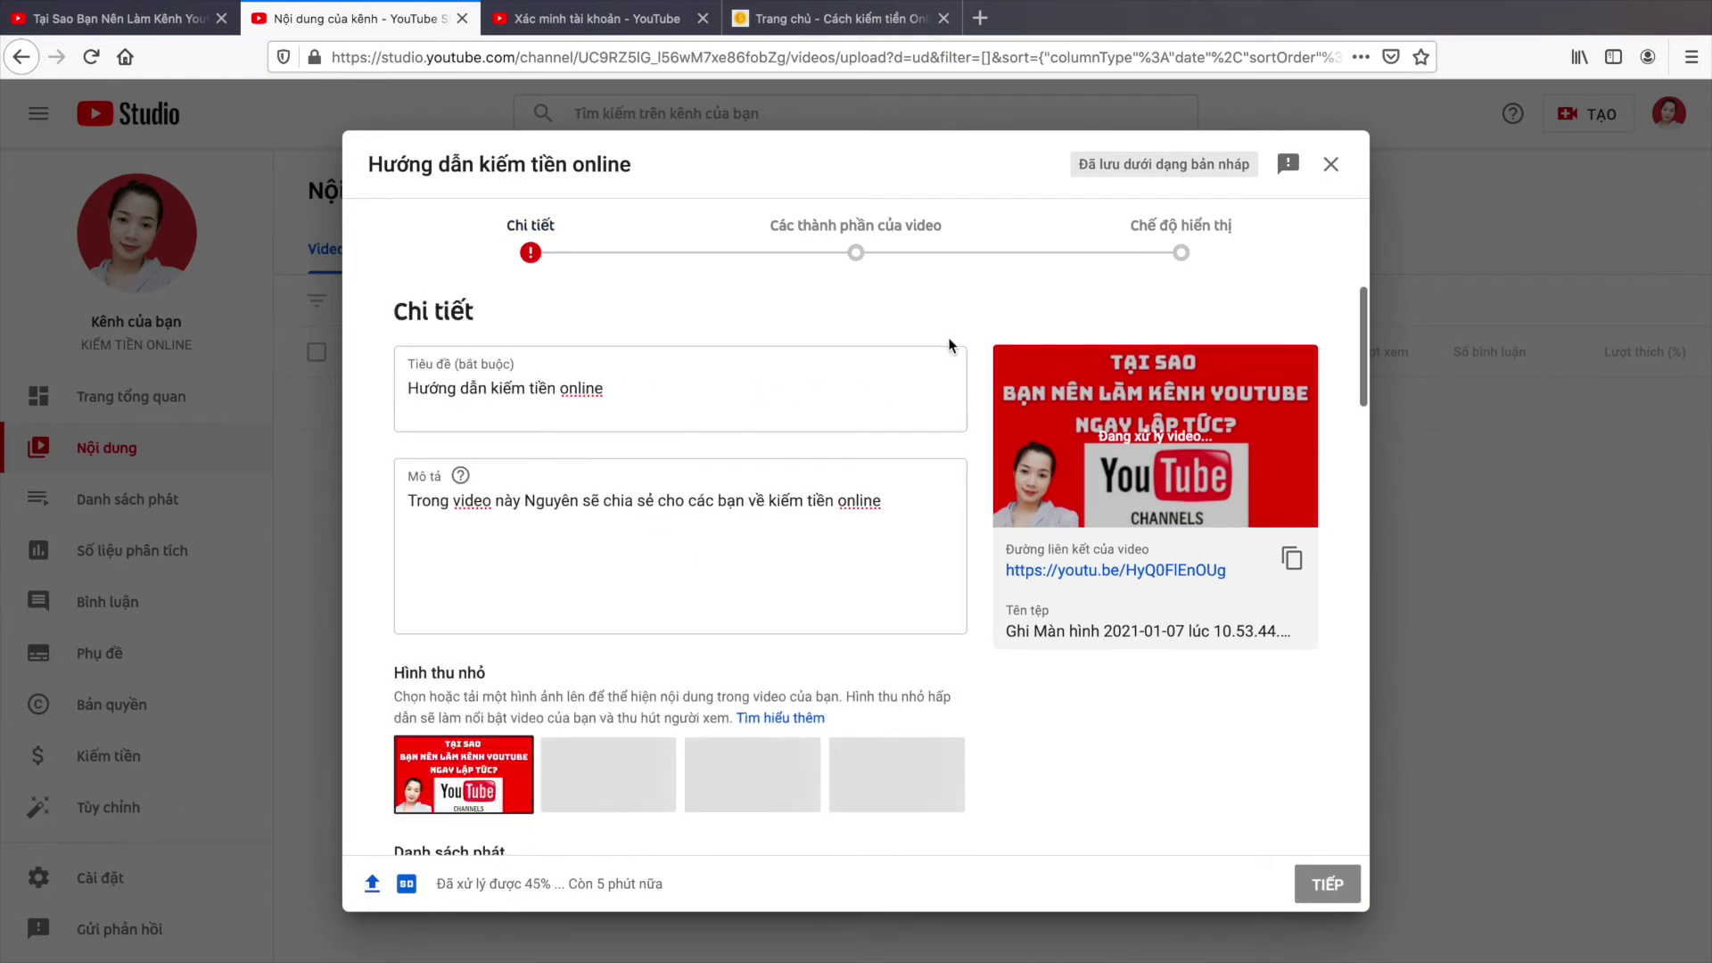
Step: Mark the video 'Không, đây không phải nội dung dành cho trẻ em' and advance to video elements
scroll(949, 337, "down", 6)
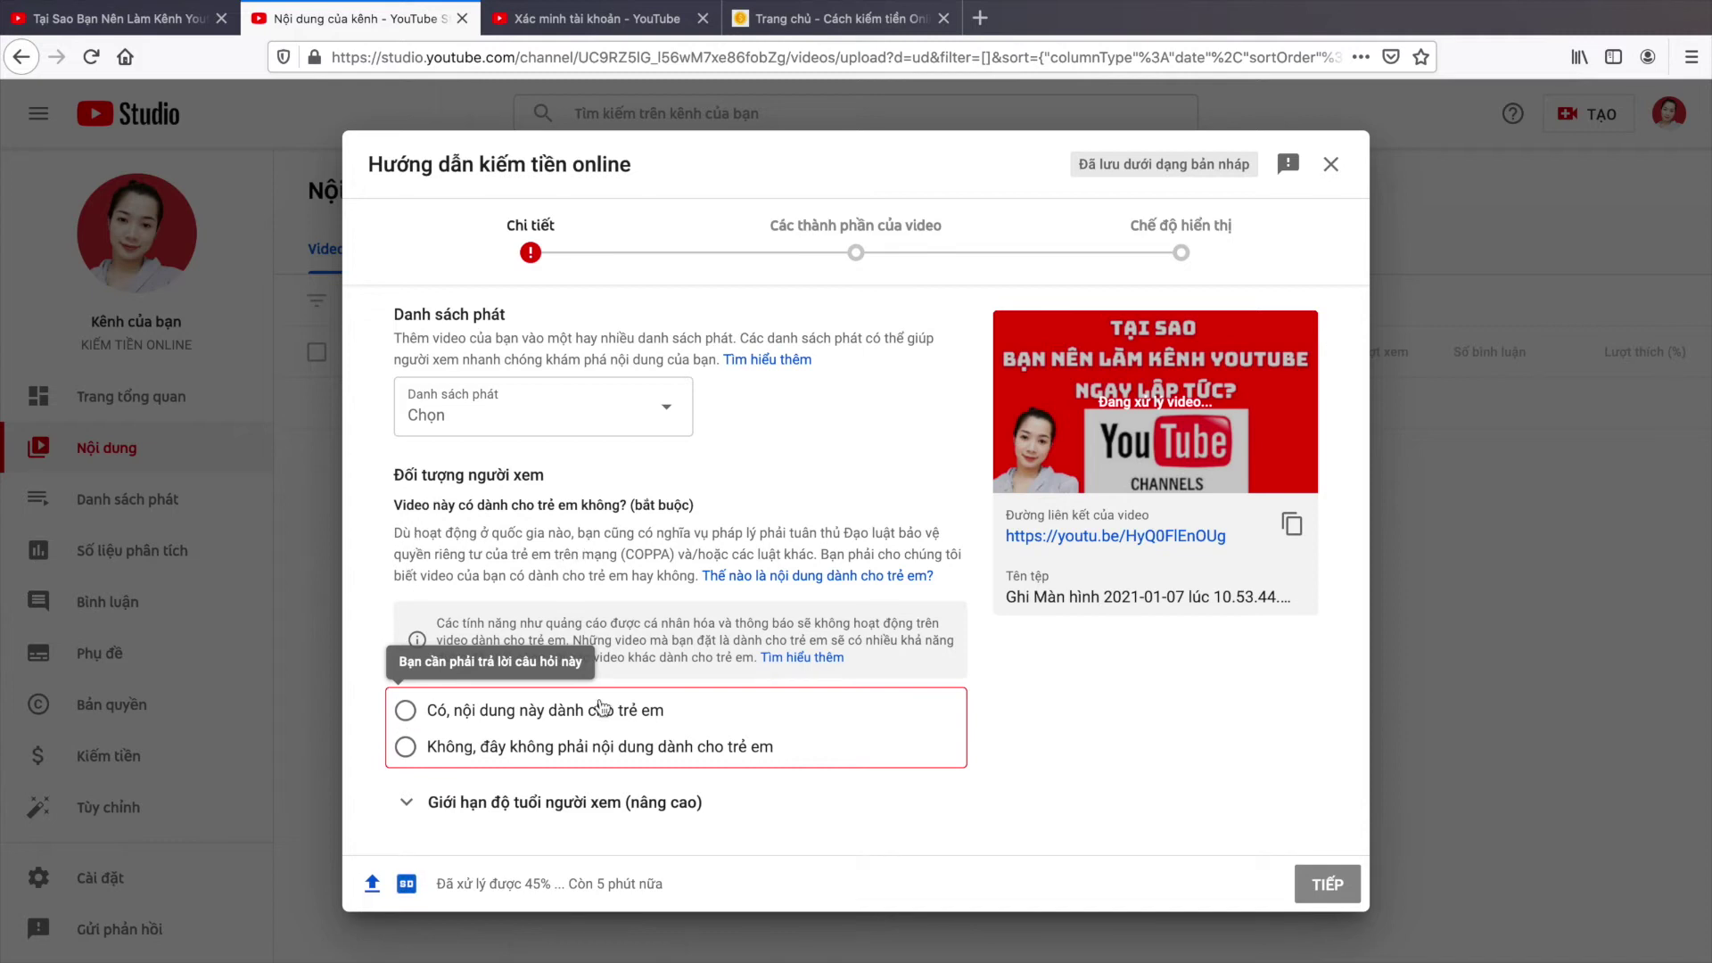
left_click(399, 749)
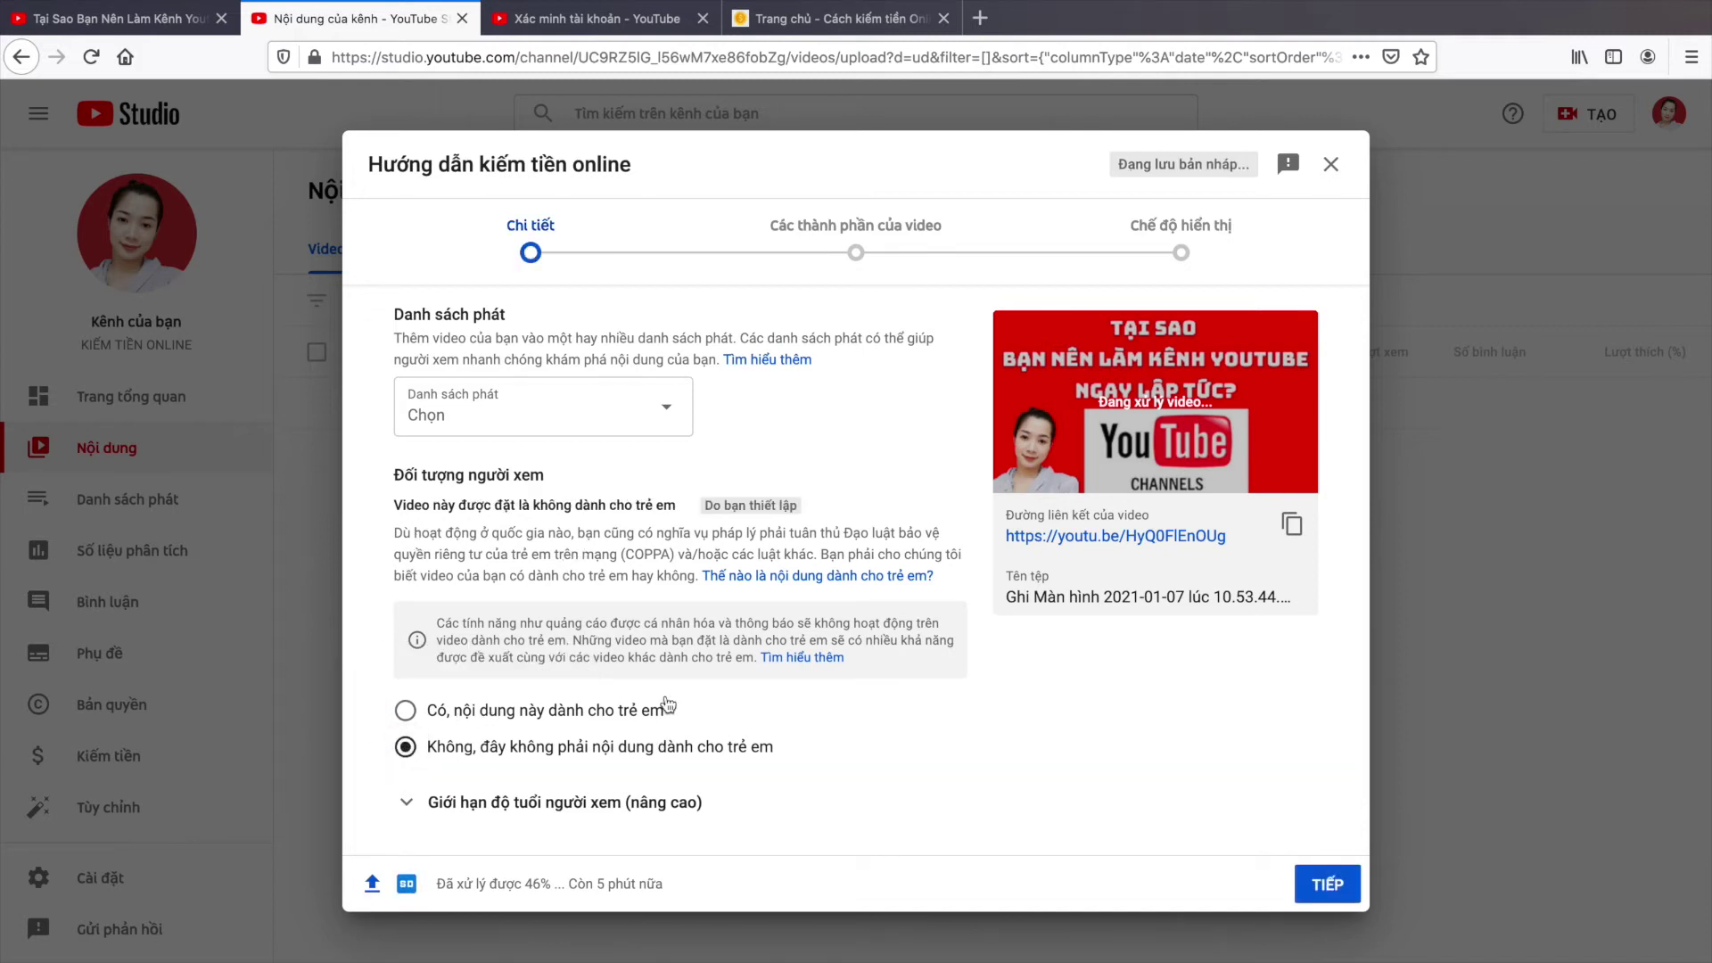
scroll(710, 764, "down", 1)
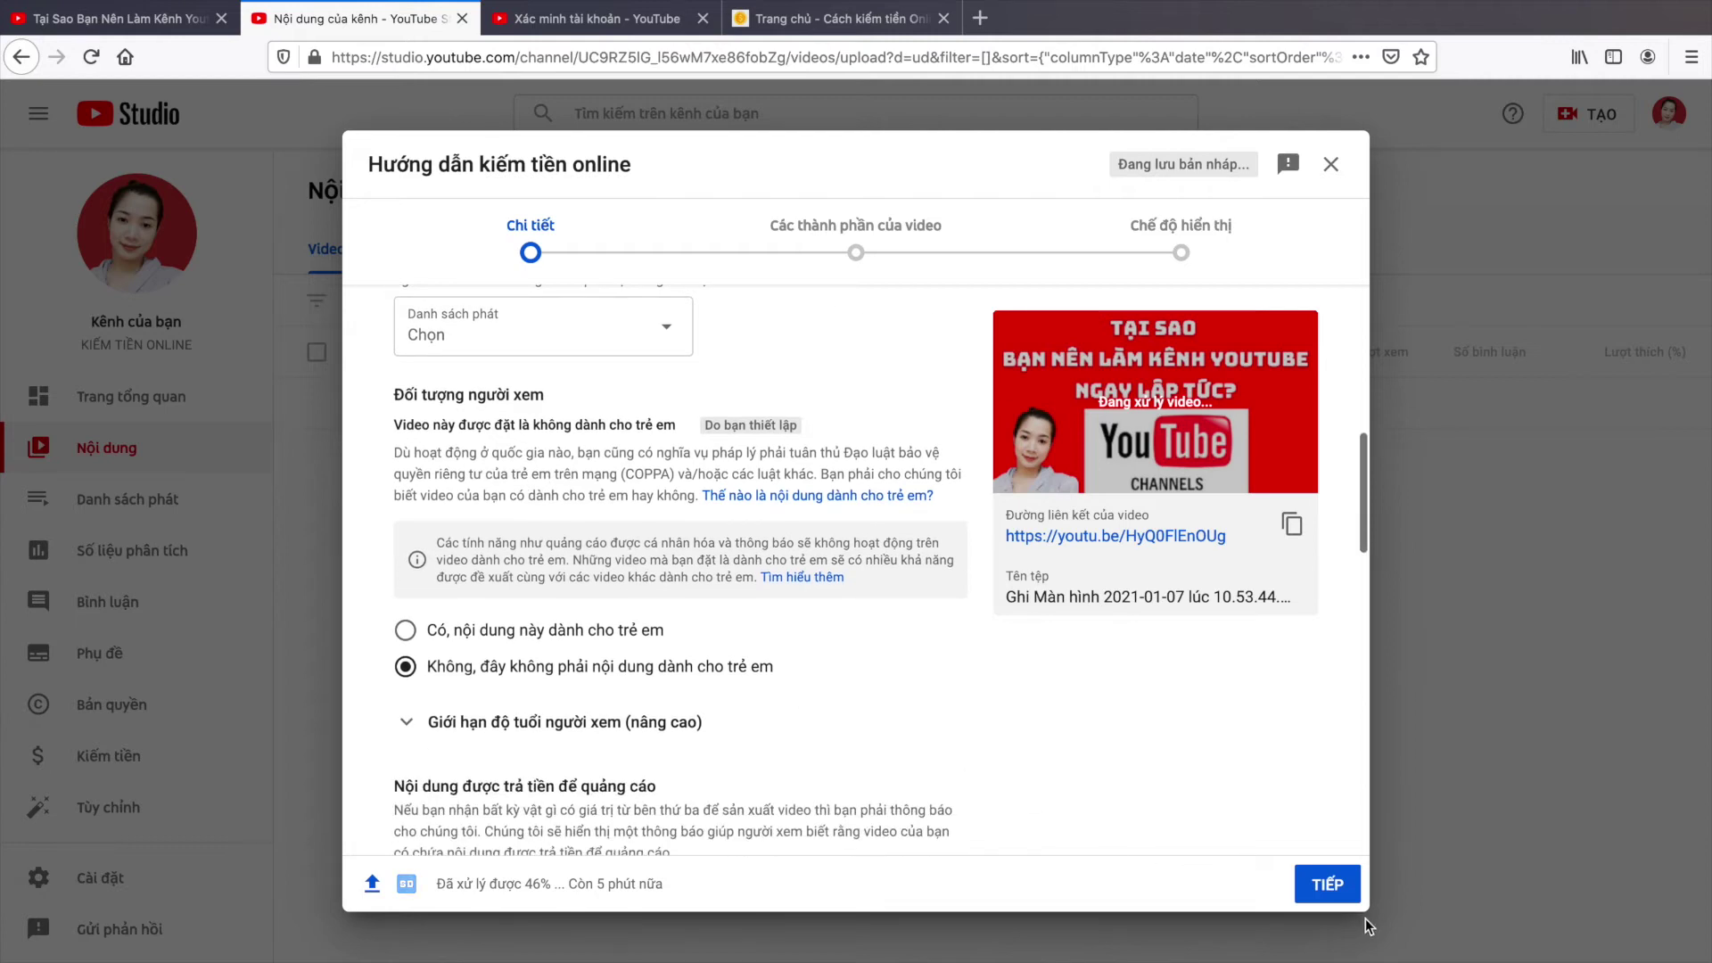
left_click(1337, 901)
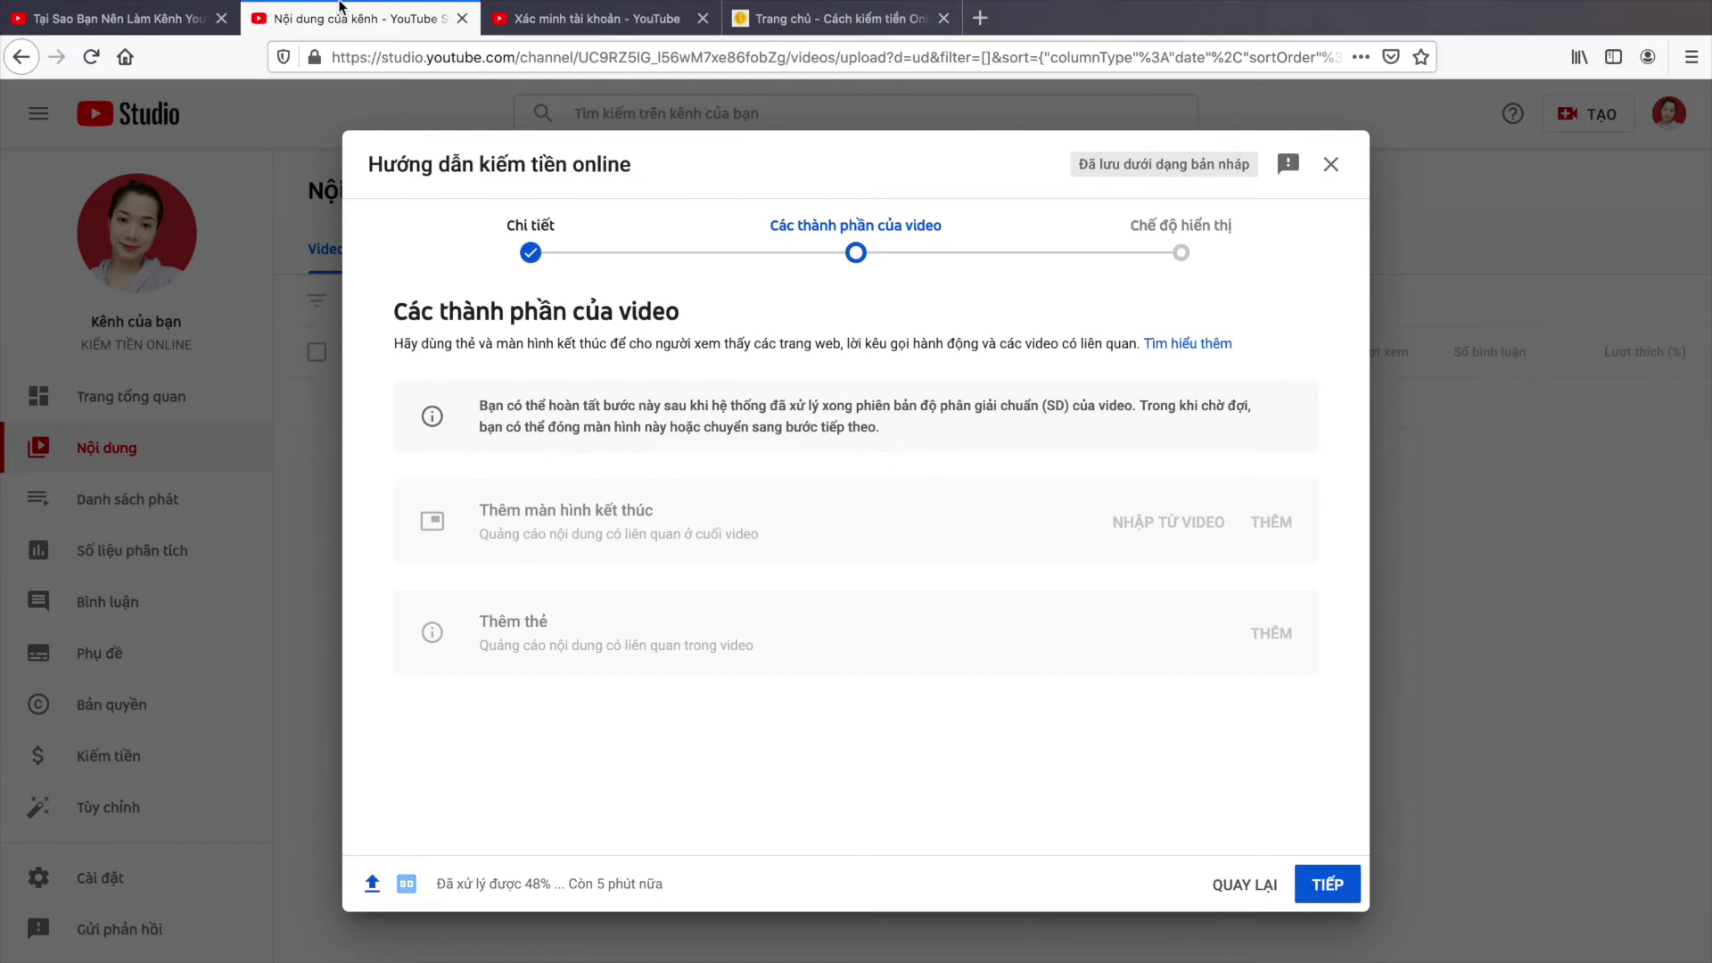
Step: Return to the earlier YouTube watch page and seek to the video's end
mouse_move(535, 4)
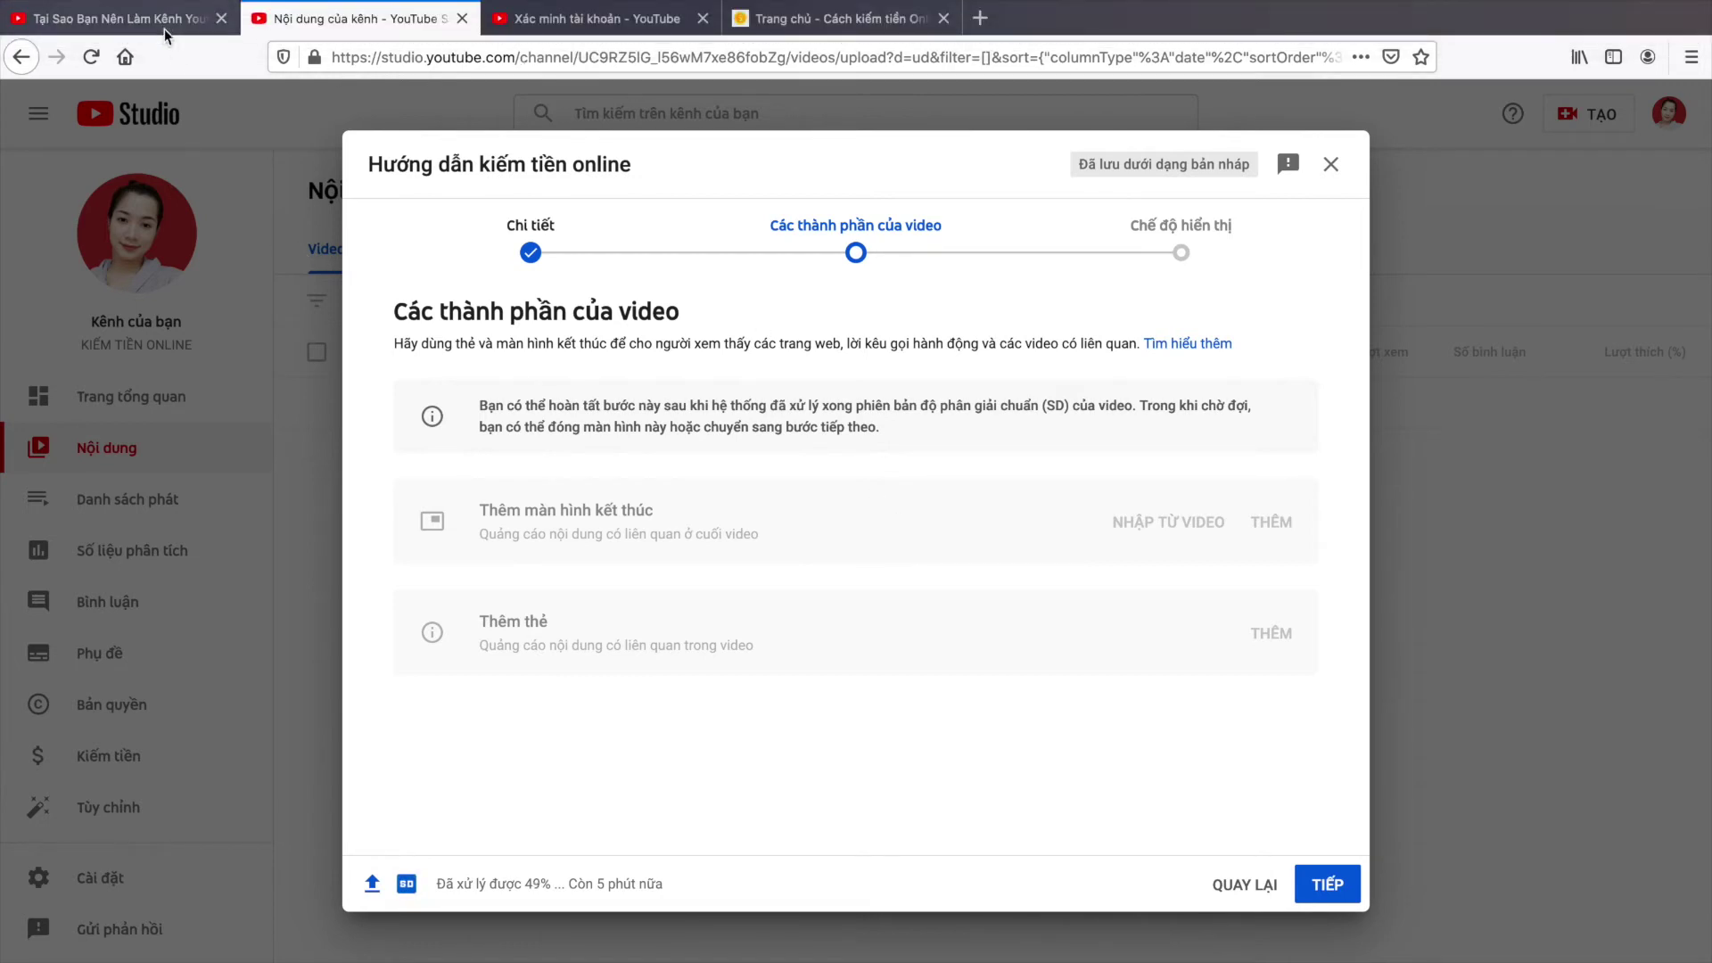
left_click(164, 20)
left_click(1153, 433)
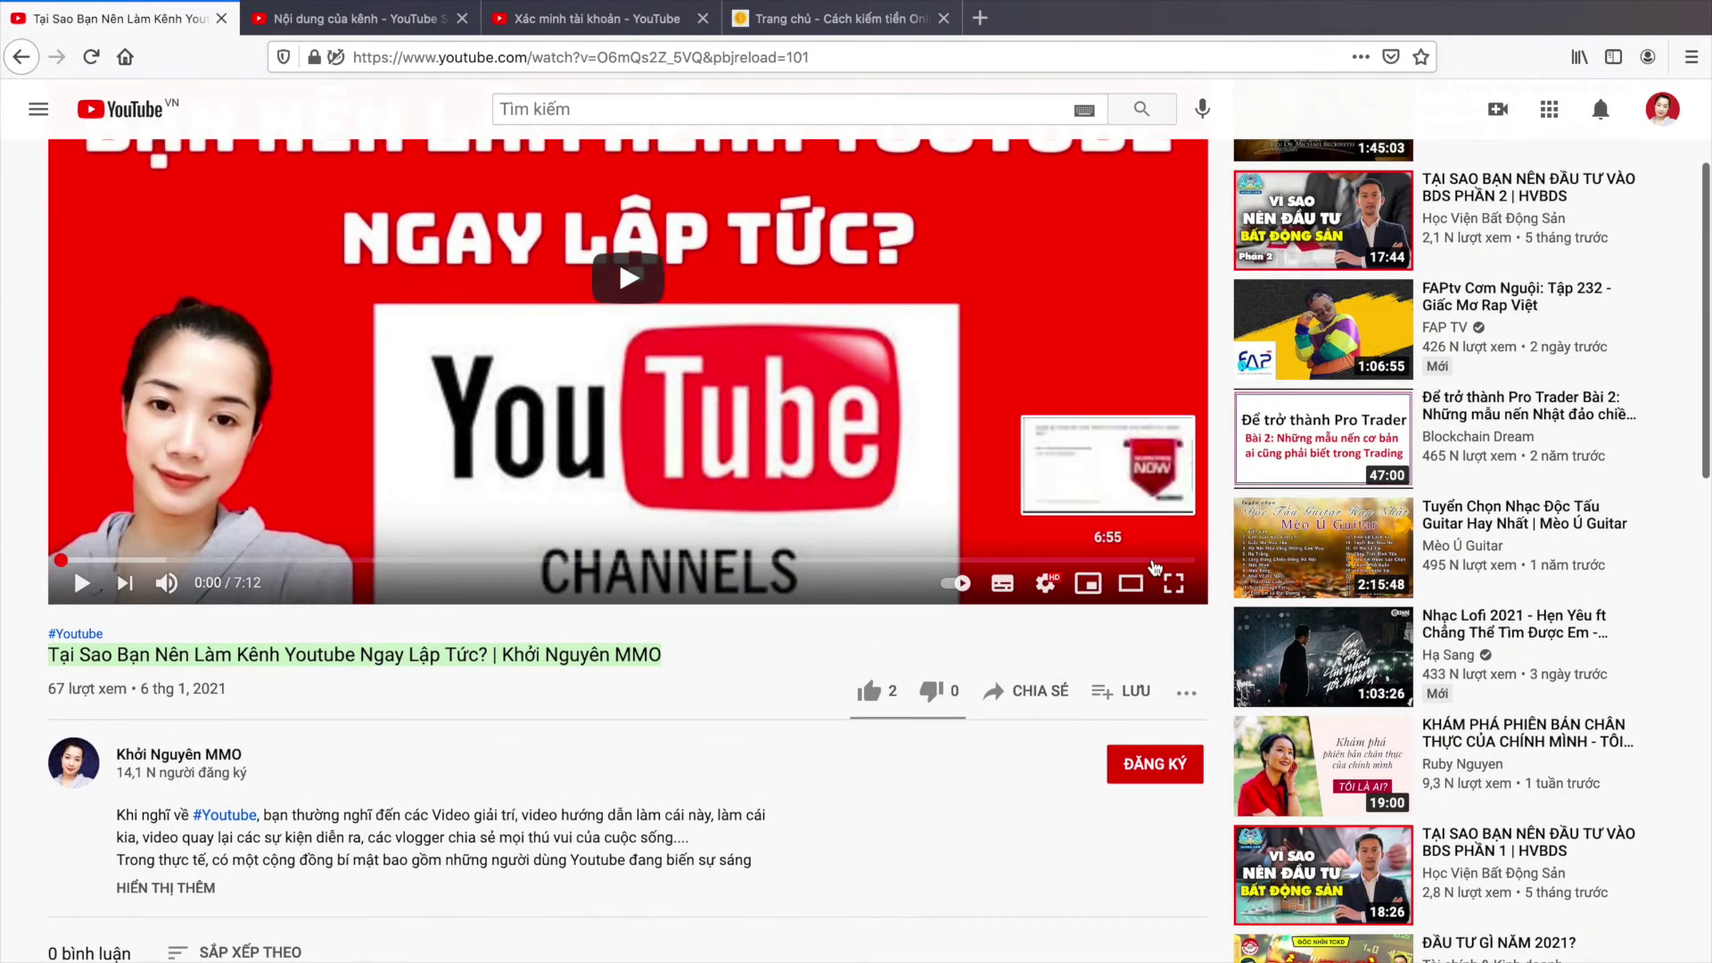
Step: Pause the sample video on its end screen to show the end-screen cards
scroll(1176, 569, "up", 3)
scroll(1176, 569, "up", 1)
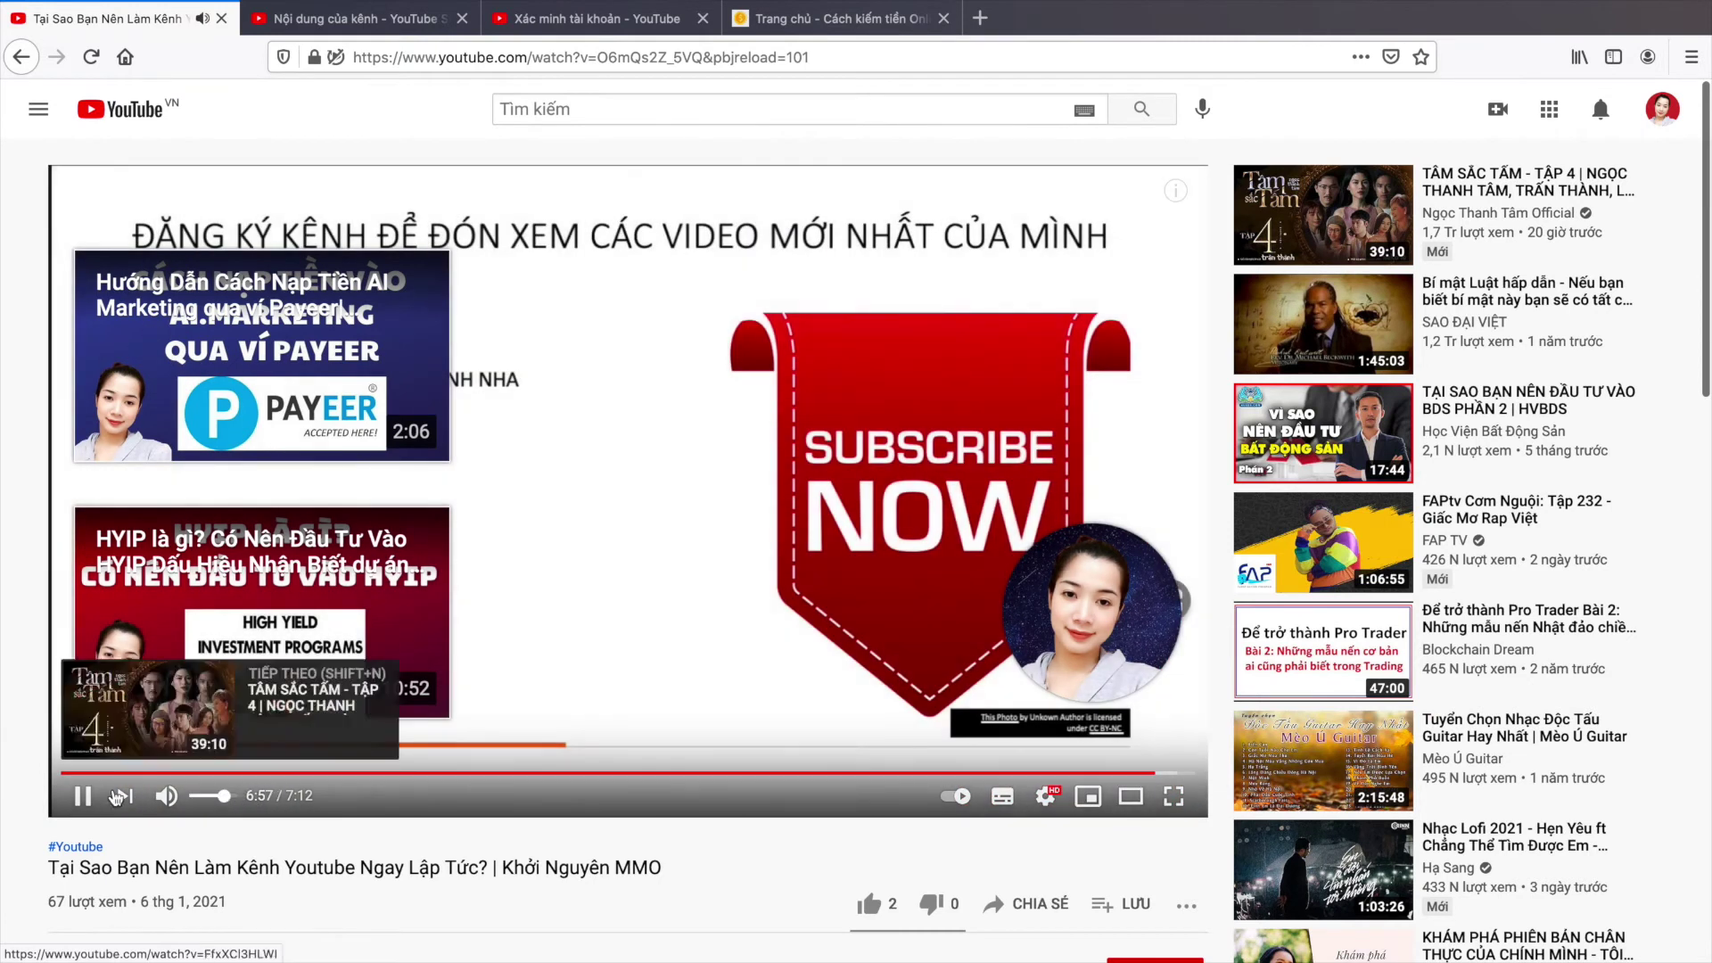
left_click(82, 796)
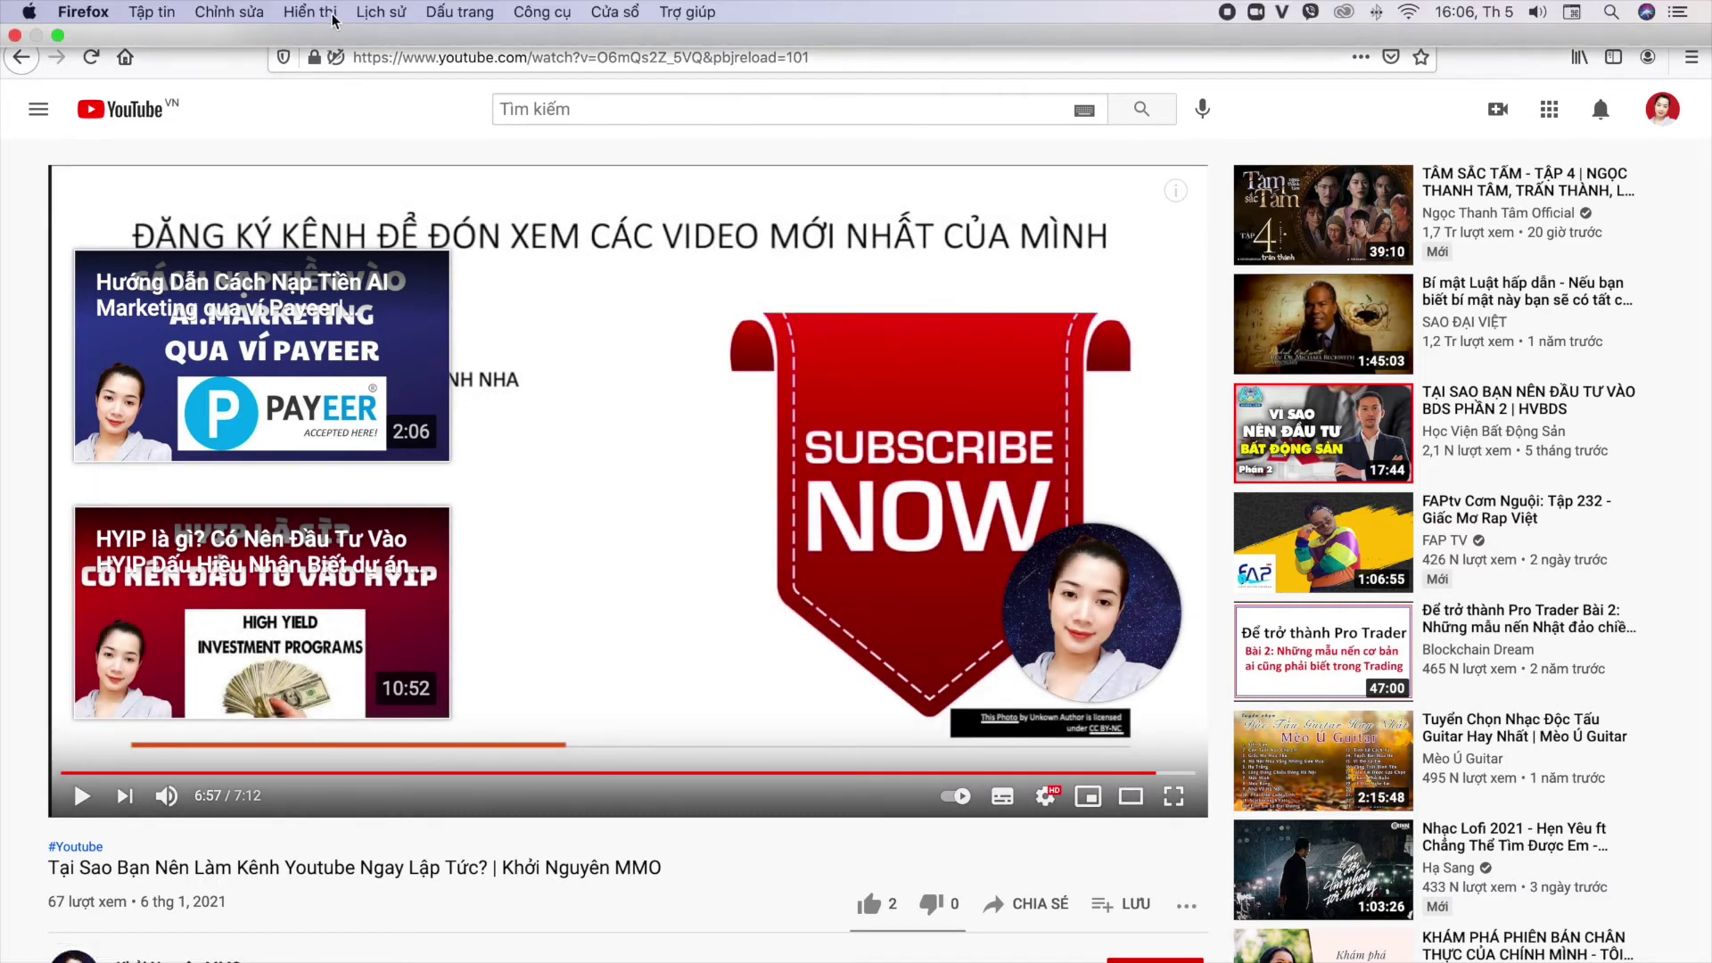
Step: Exit full screen via View and switch back to the YouTube Studio tab
left_click(311, 12)
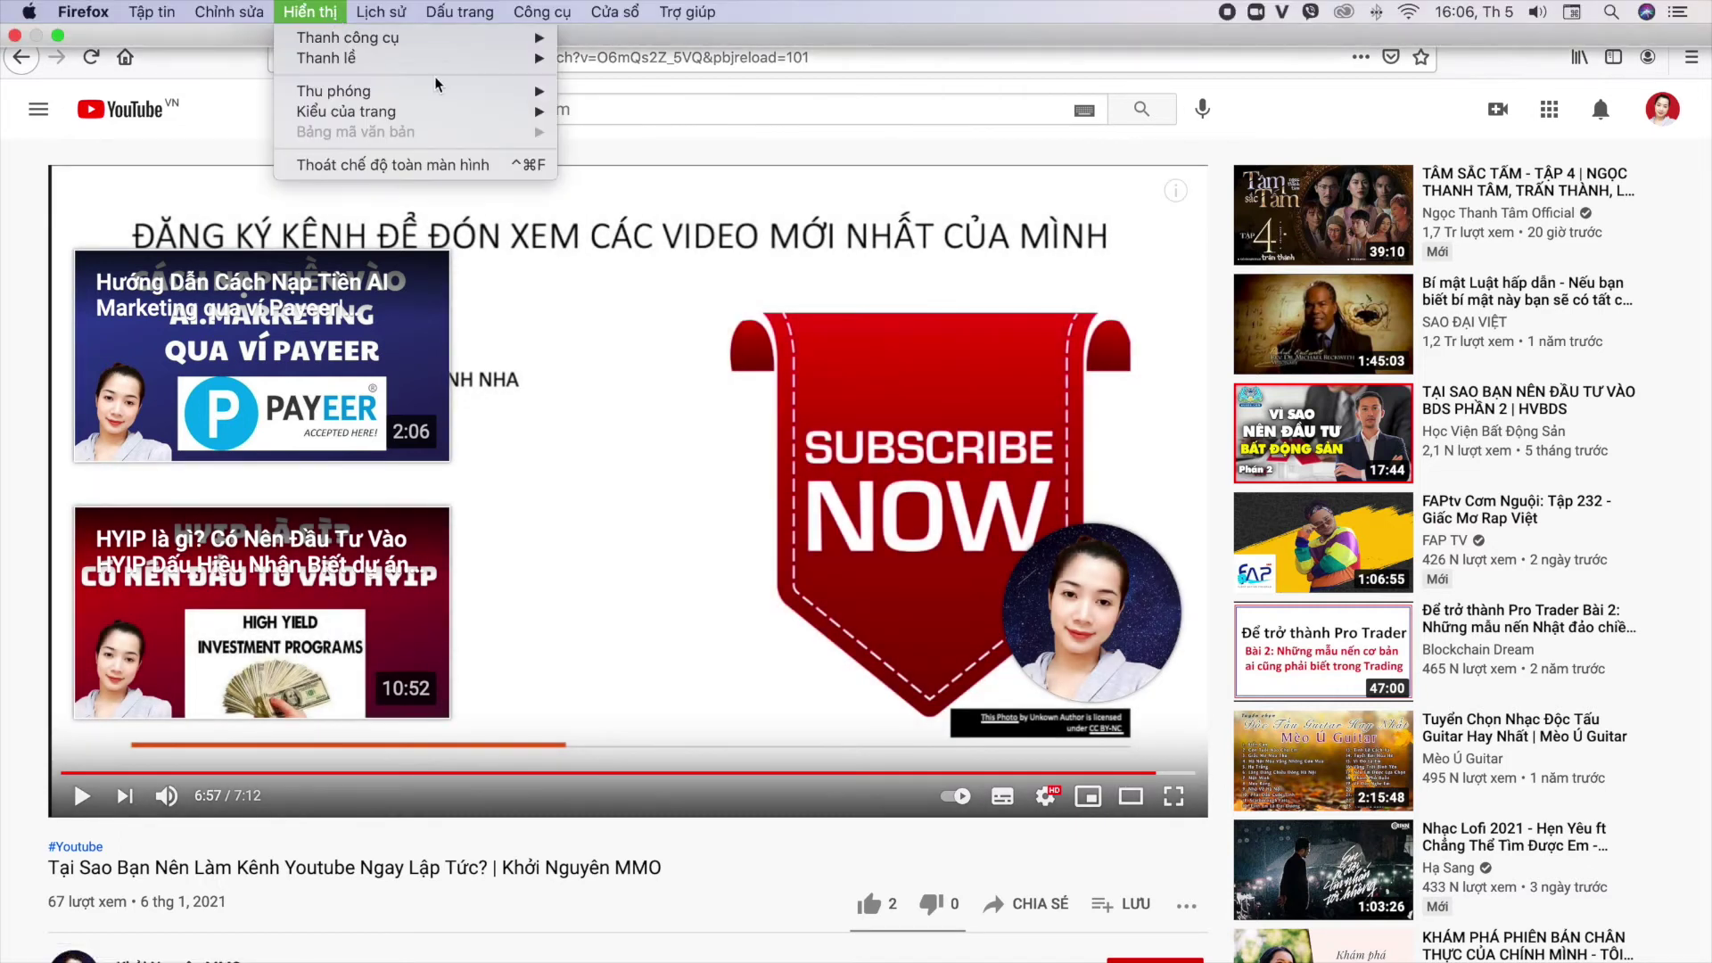
left_click(393, 164)
left_click(357, 18)
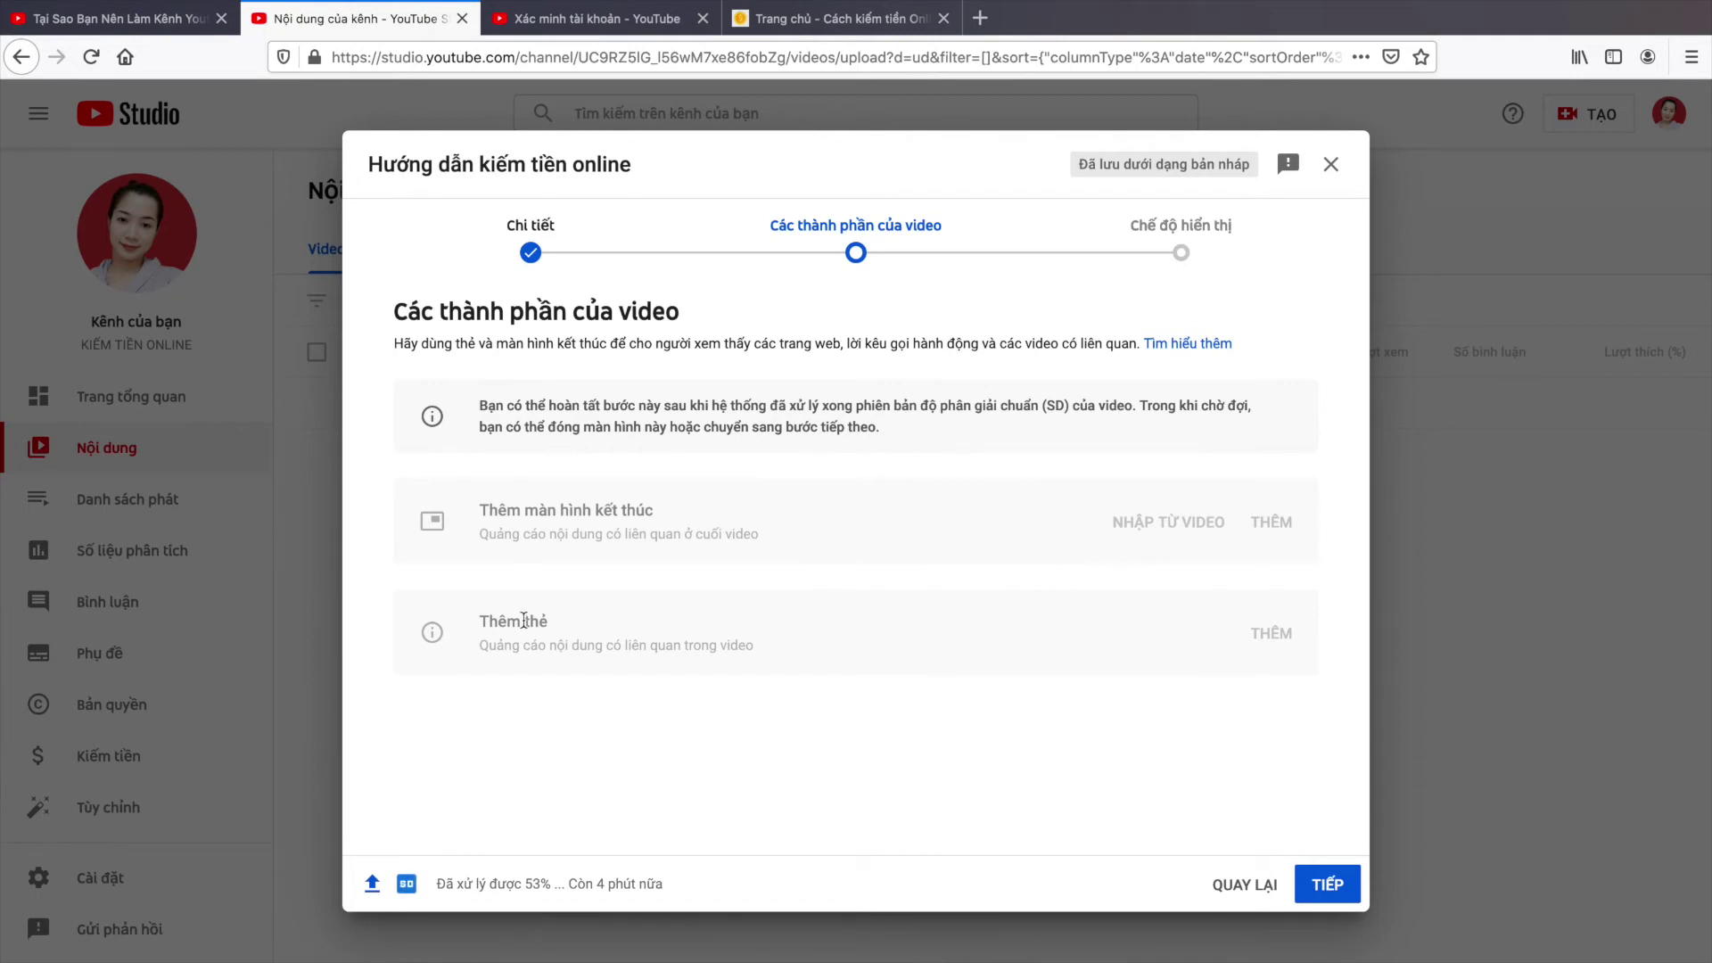
Step: Highlight the Thêm thẻ heading, finish-later note and progress status, then go to Visibility
left_click_drag(528, 612, 557, 617)
left_click_drag(478, 407, 936, 444)
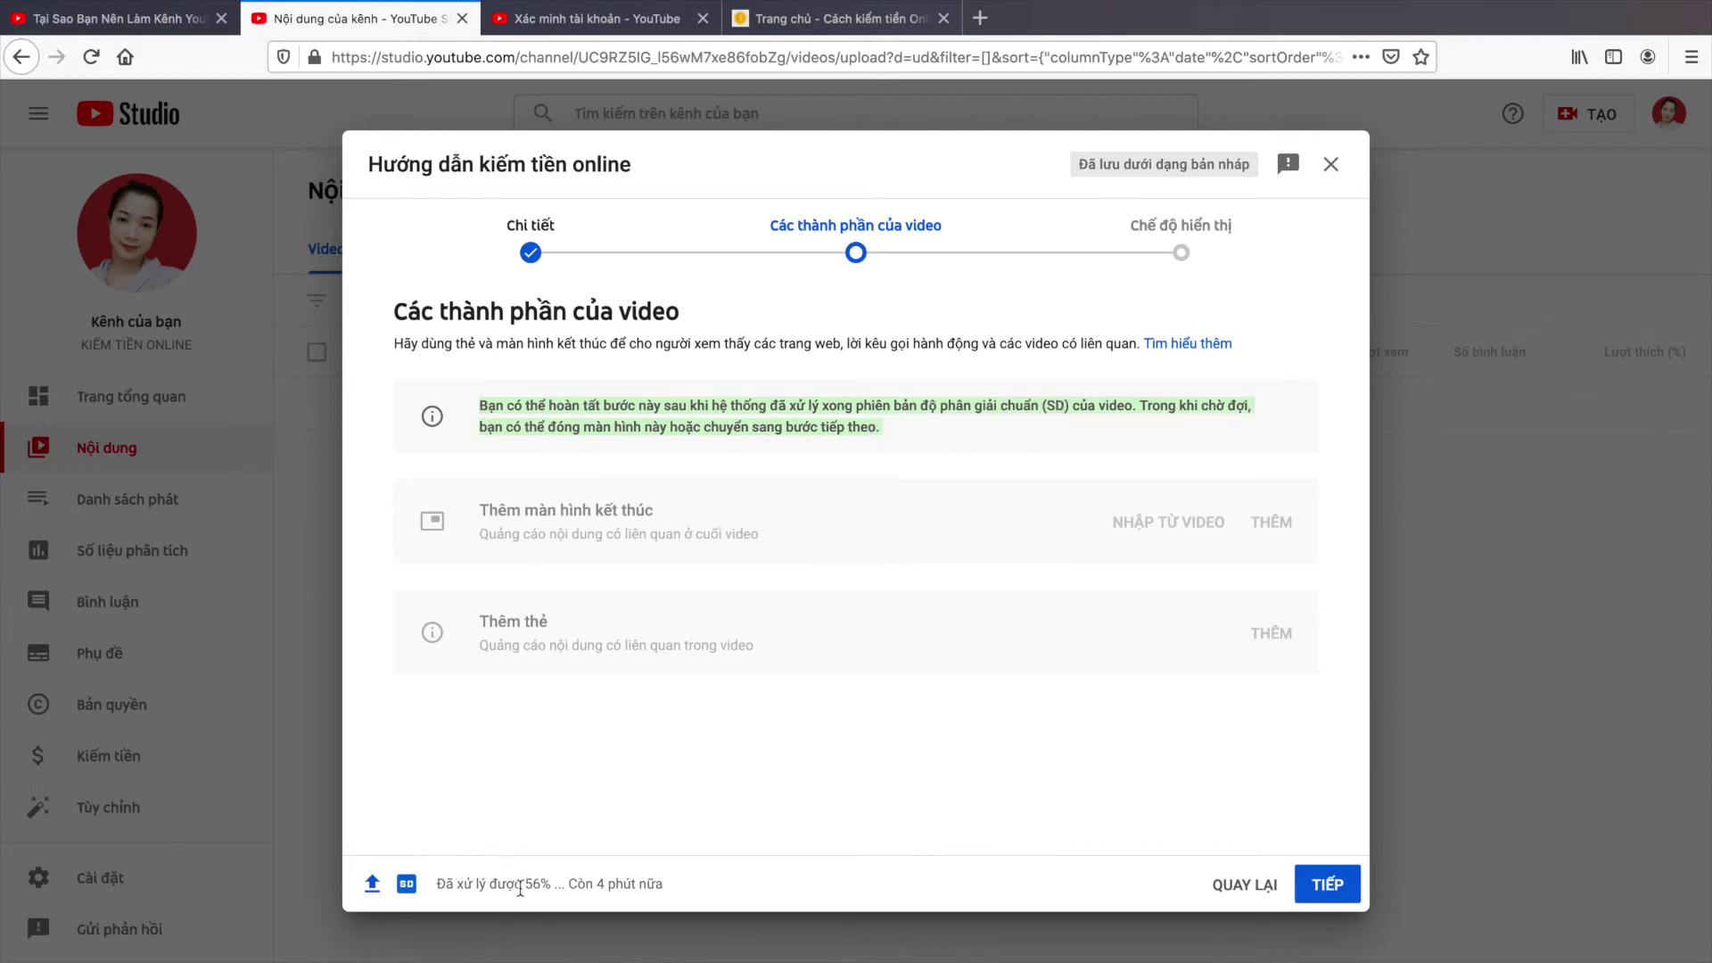
left_click_drag(420, 884, 660, 896)
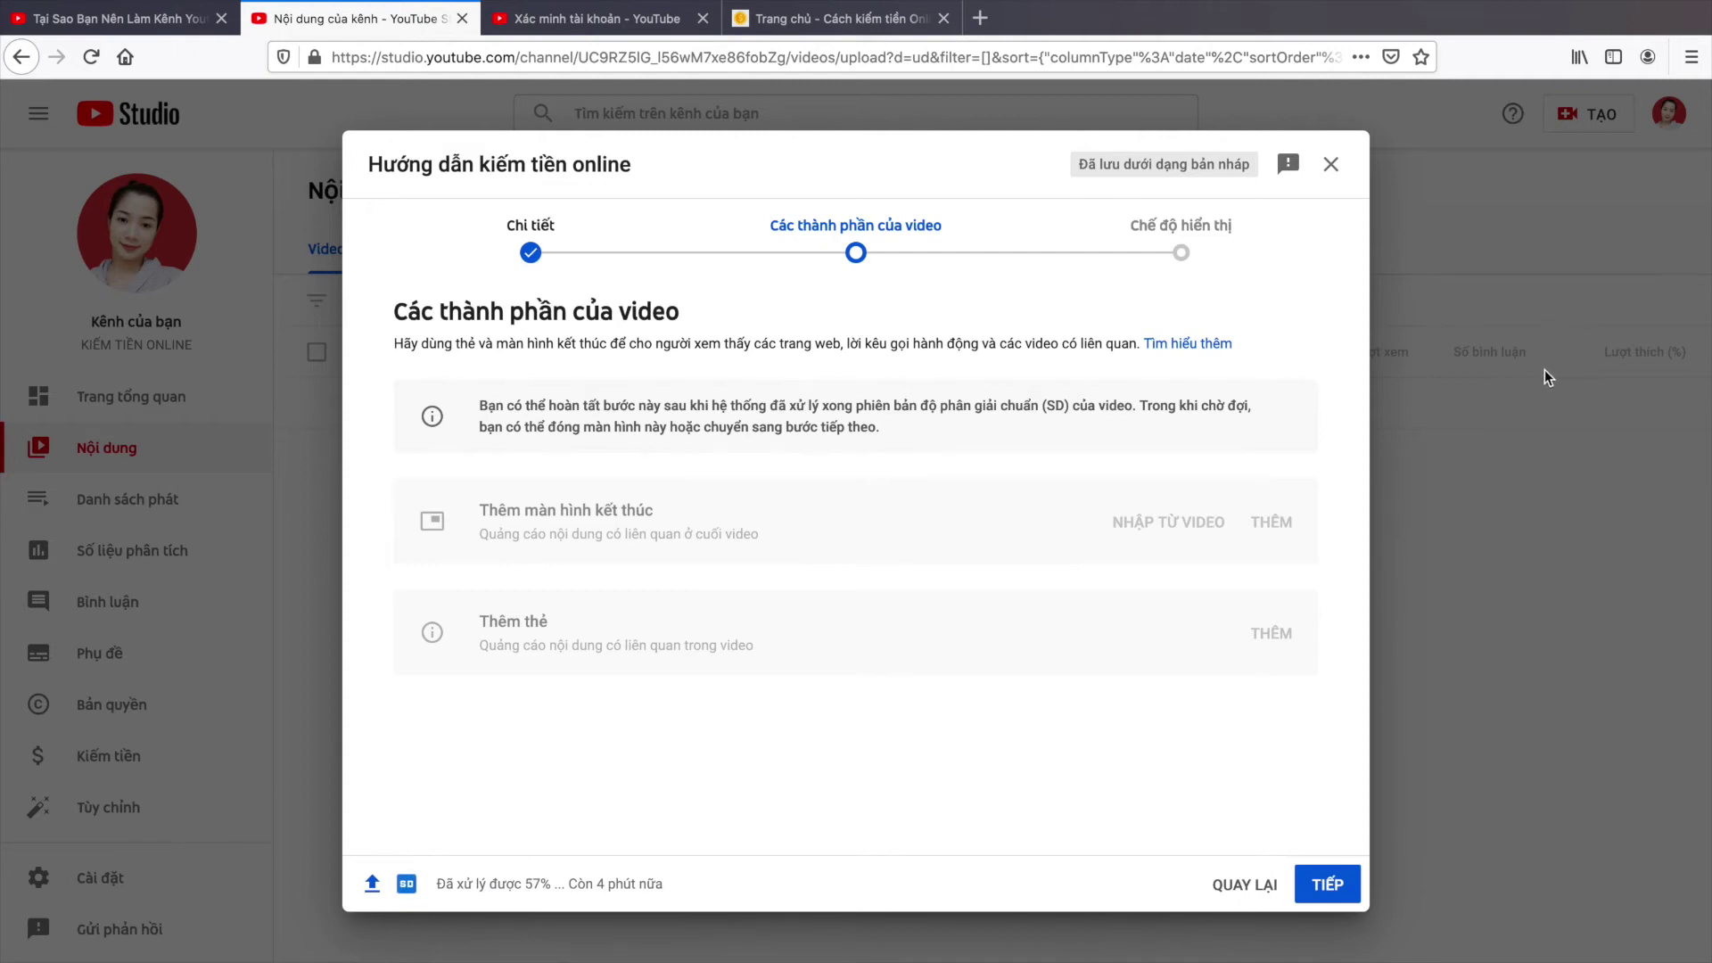
left_click(1357, 883)
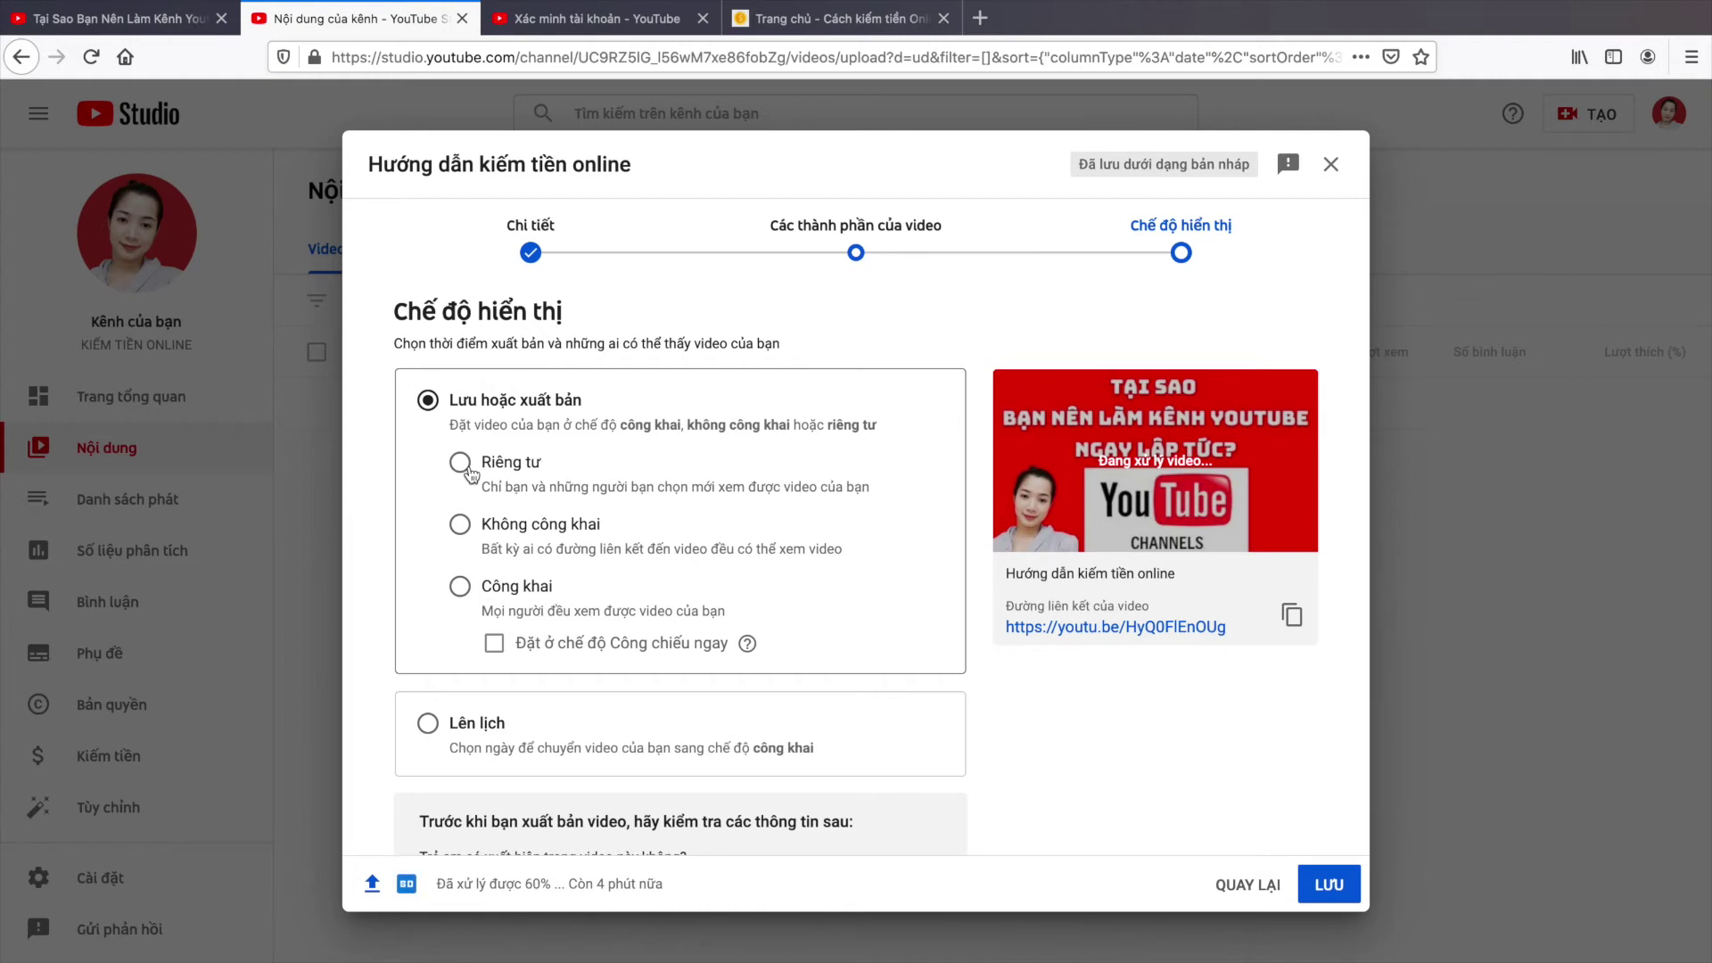
Step: Choose Riêng tư visibility, view the CHIA SẺ RIÊNG TƯ invite dialog, and close it with XONG
left_click(461, 463)
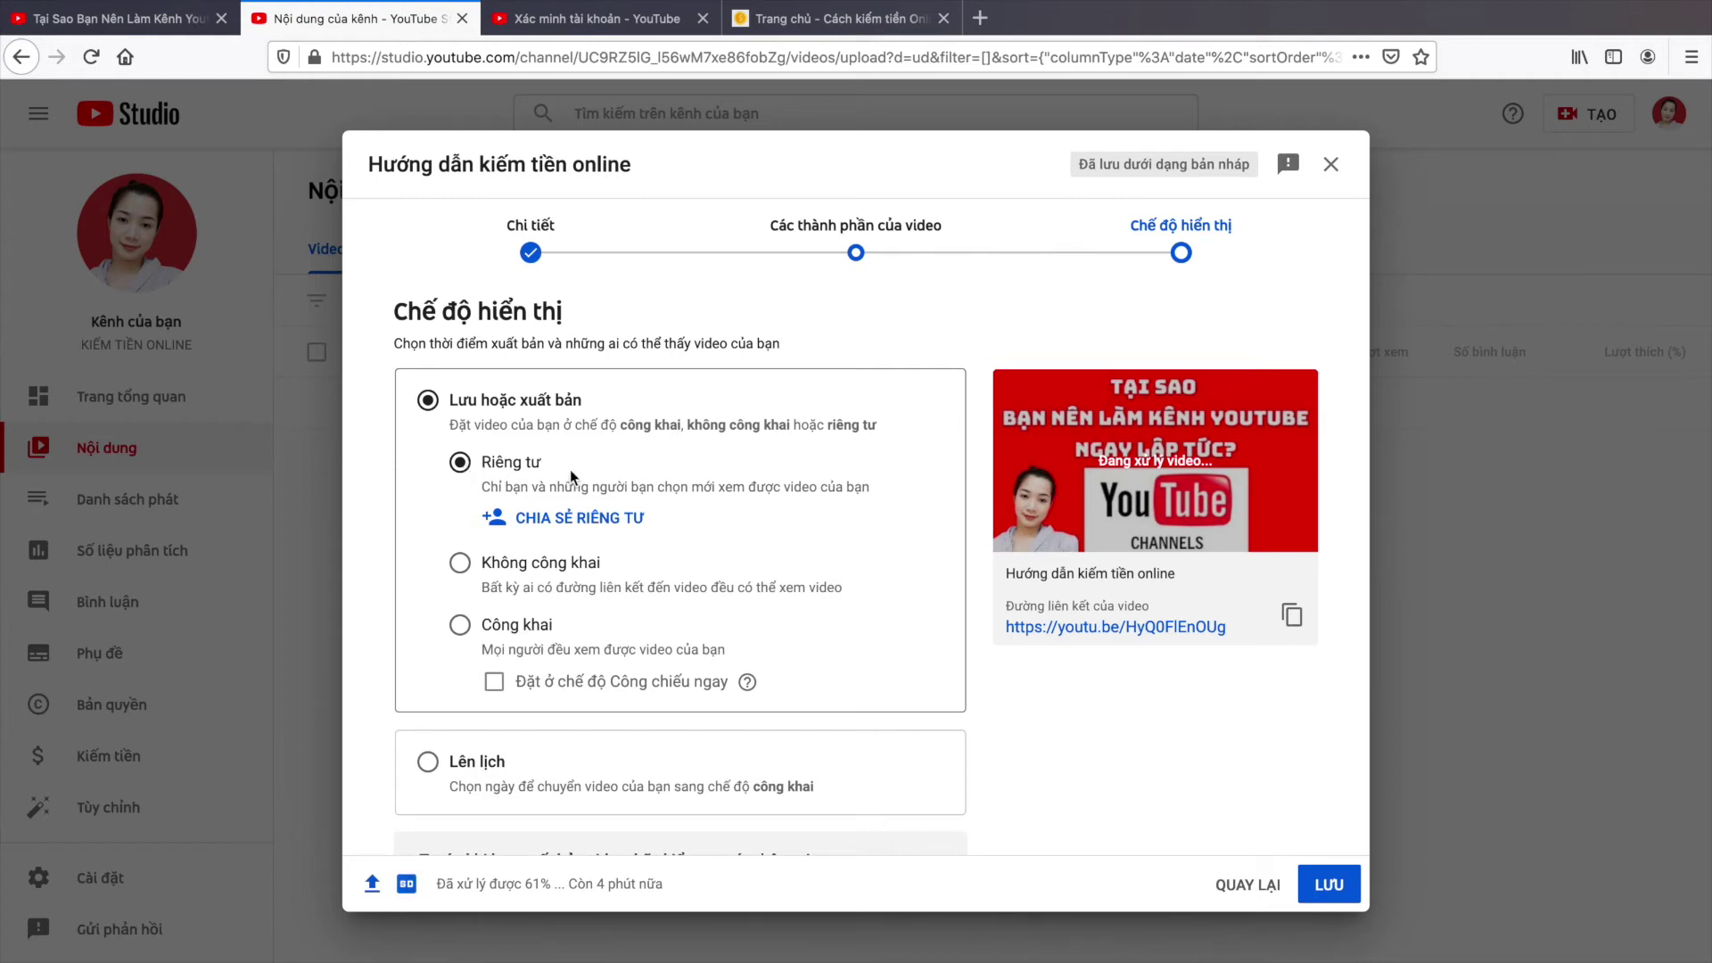
left_click(549, 528)
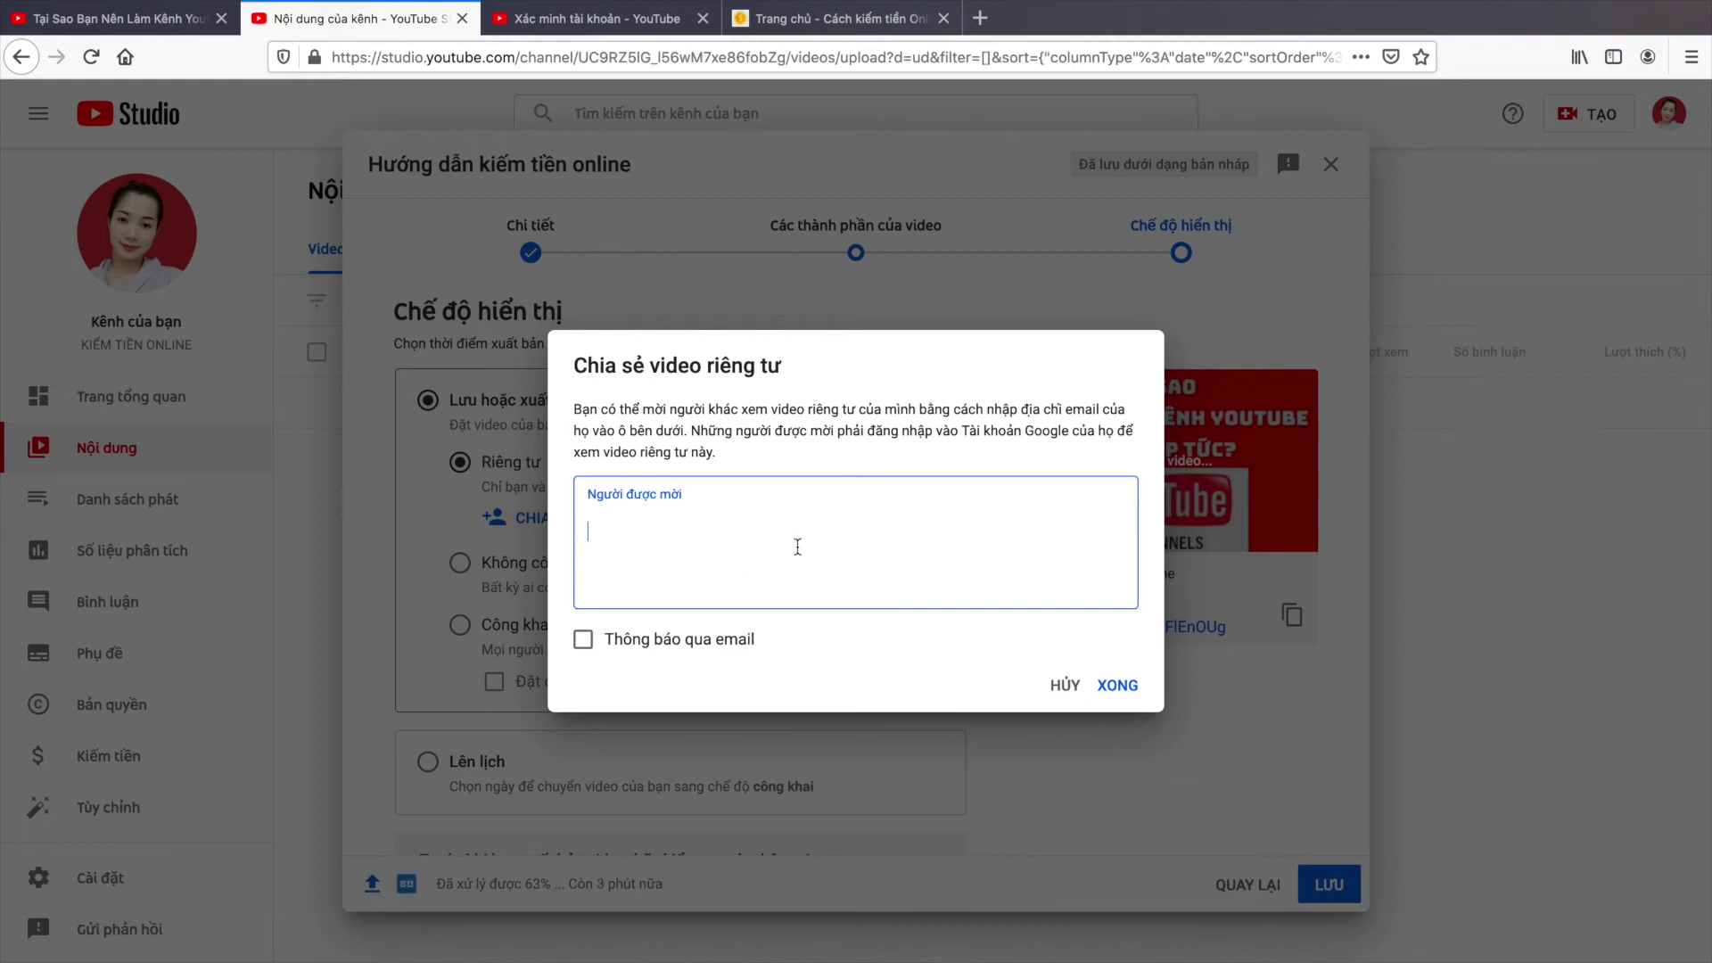
left_click(1118, 687)
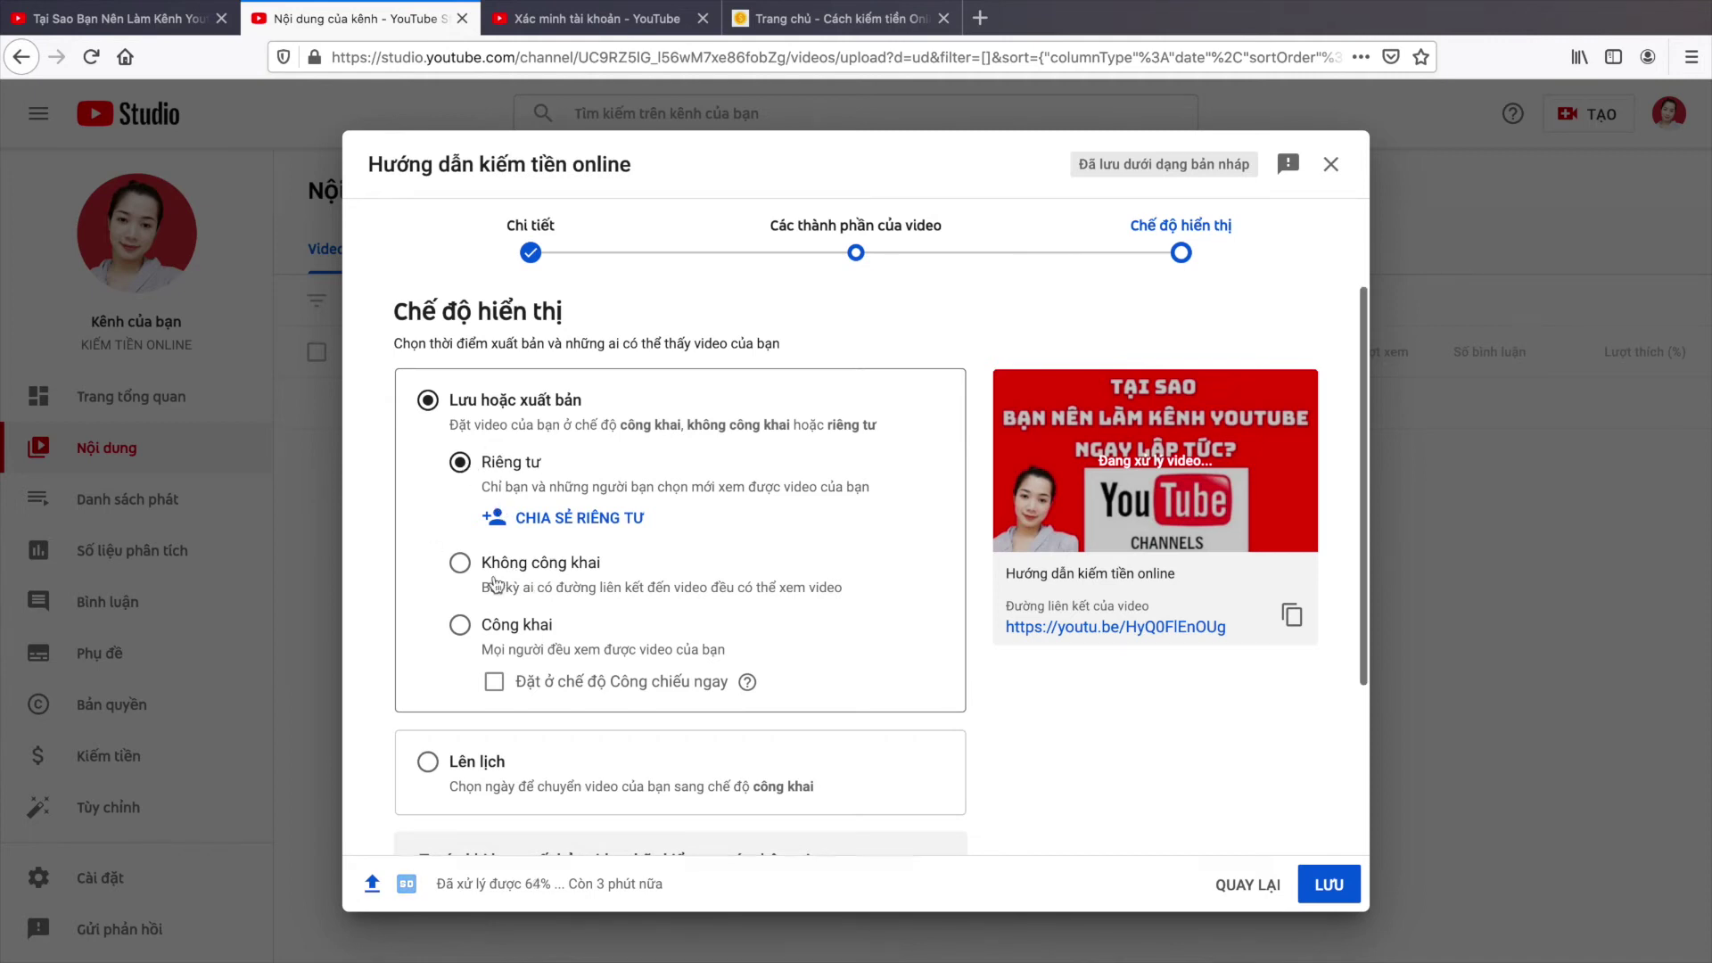
Step: Try Không công khai, then Công khai, then choose Lên lịch to reveal date and time fields
left_click(465, 565)
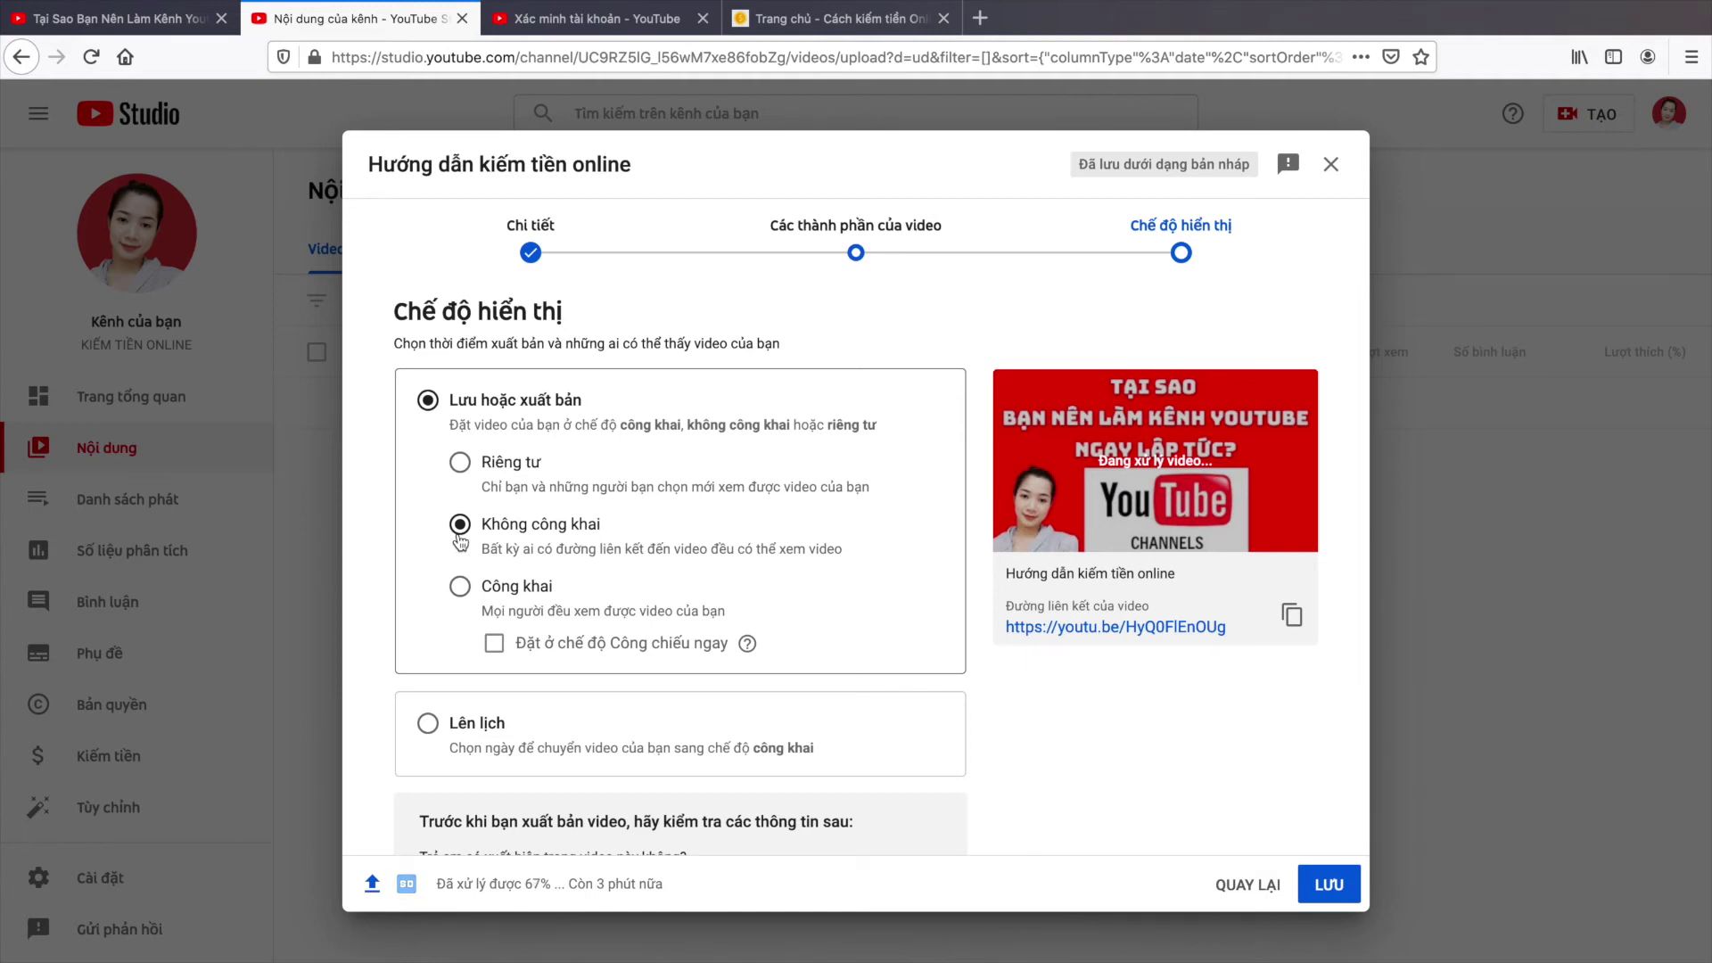
left_click(464, 598)
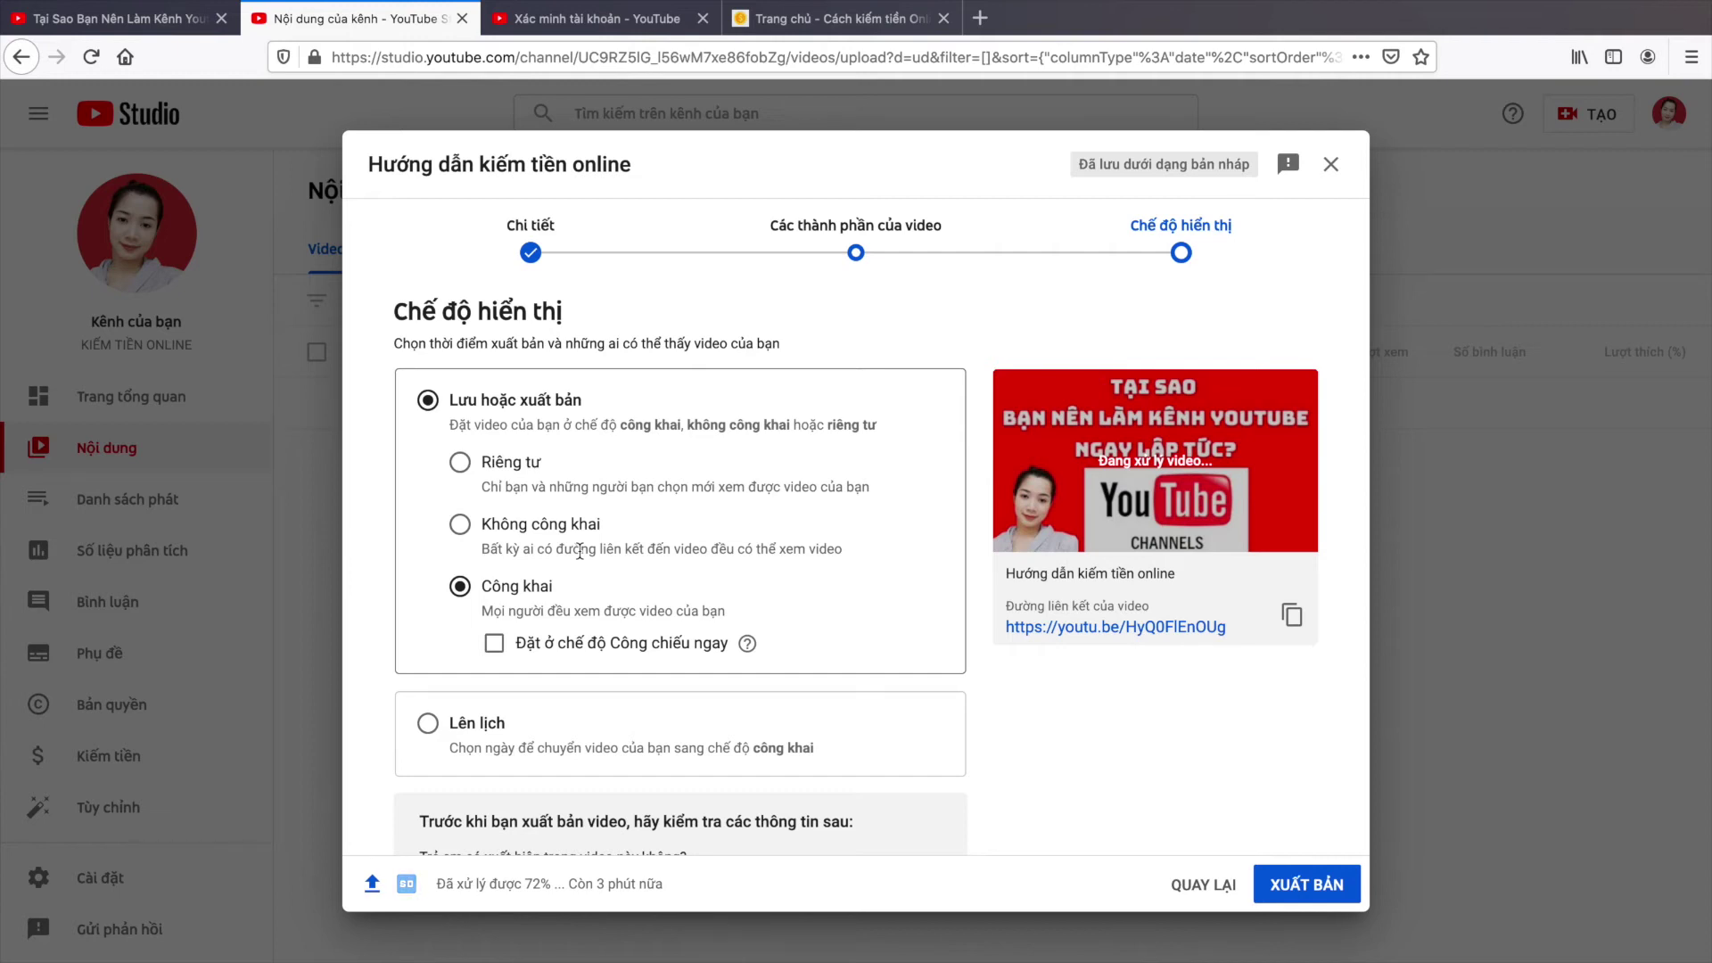
left_click(428, 723)
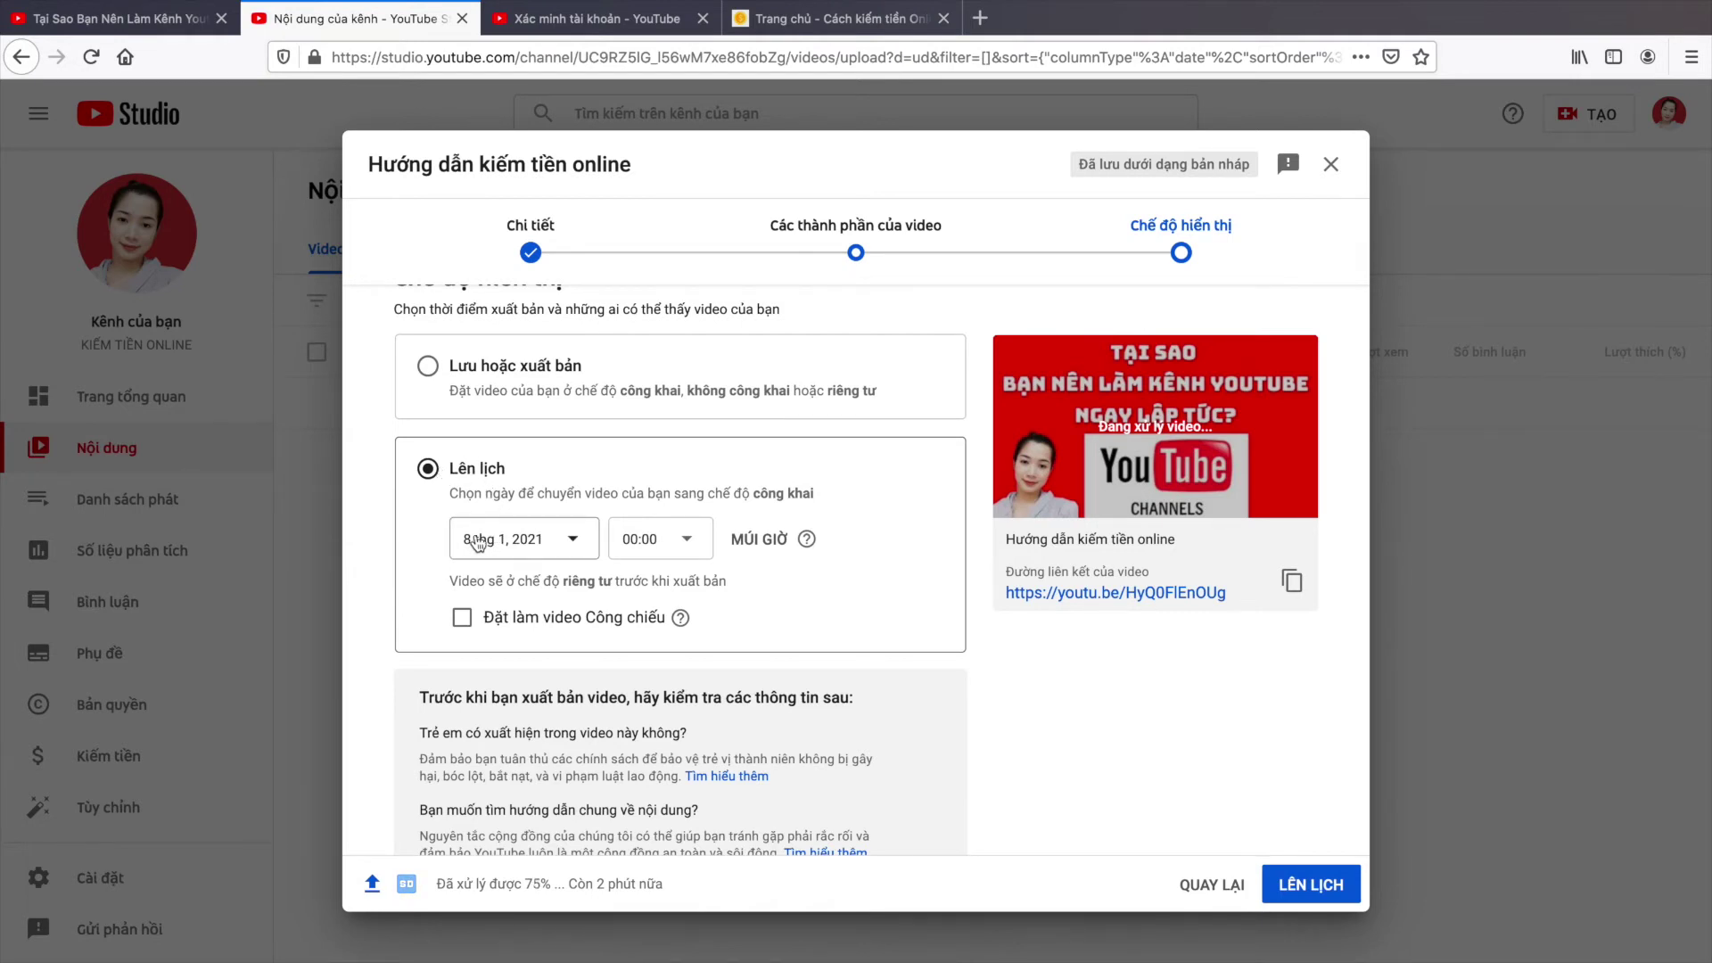
Step: Set the scheduled release to 8 January 2021 at 05:00
left_click(520, 542)
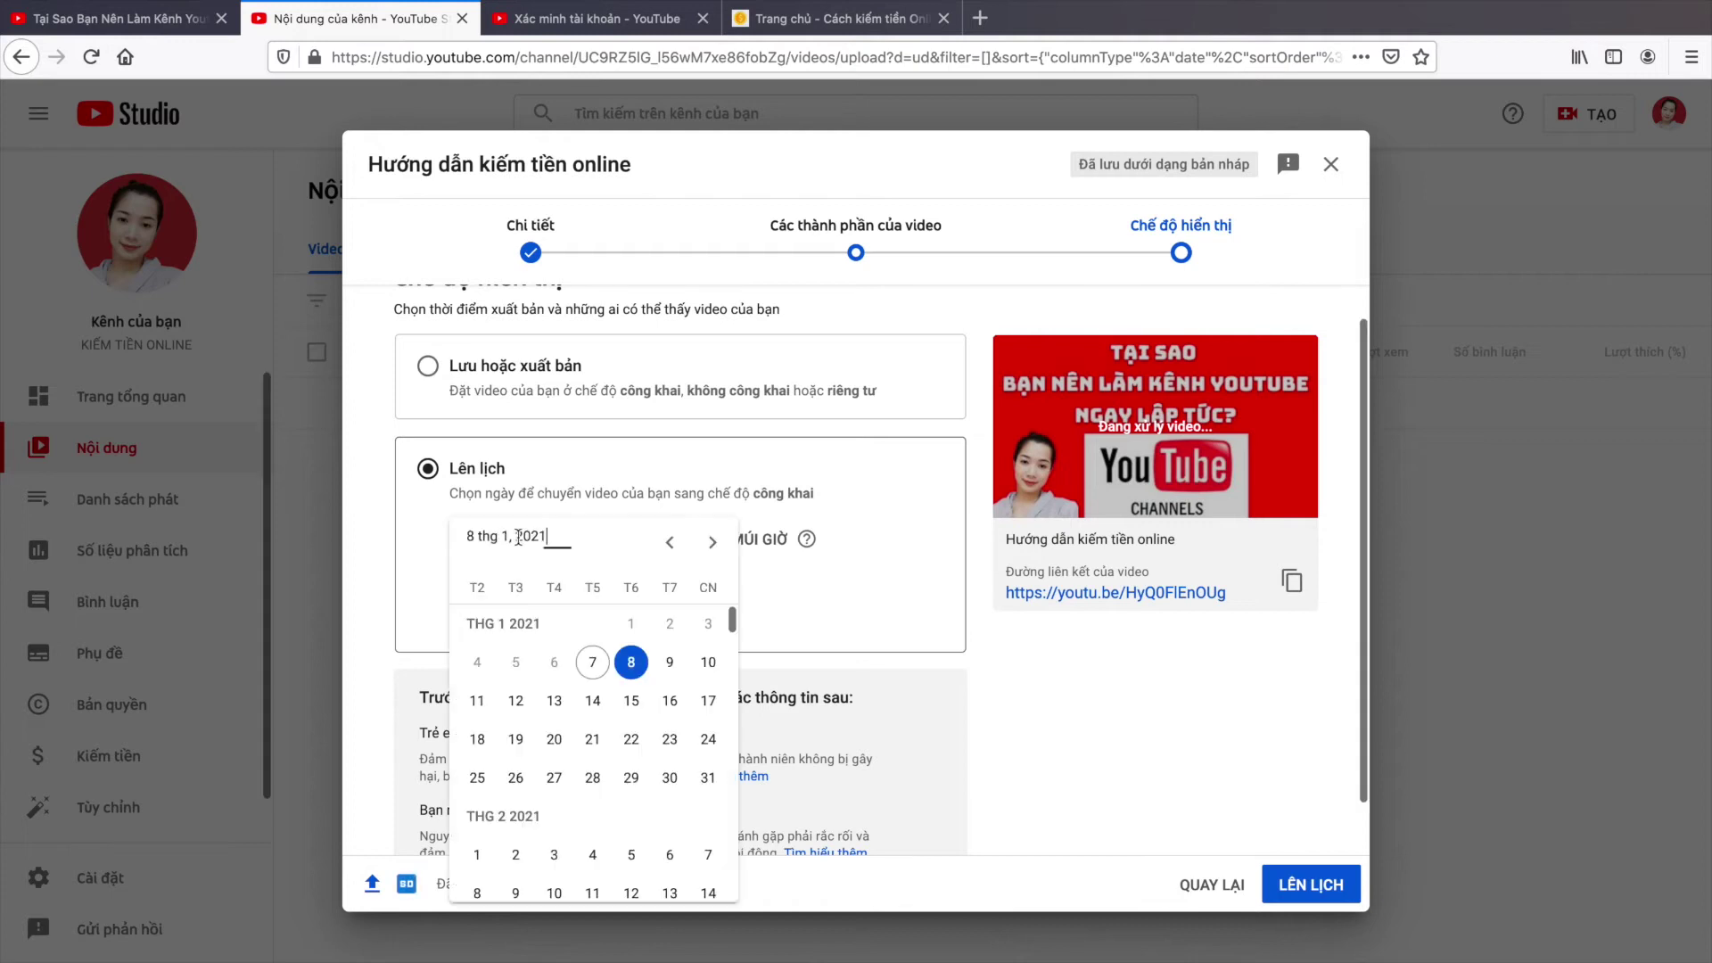
left_click(631, 664)
left_click(659, 540)
scroll(640, 282, "down", 5)
left_click(651, 357)
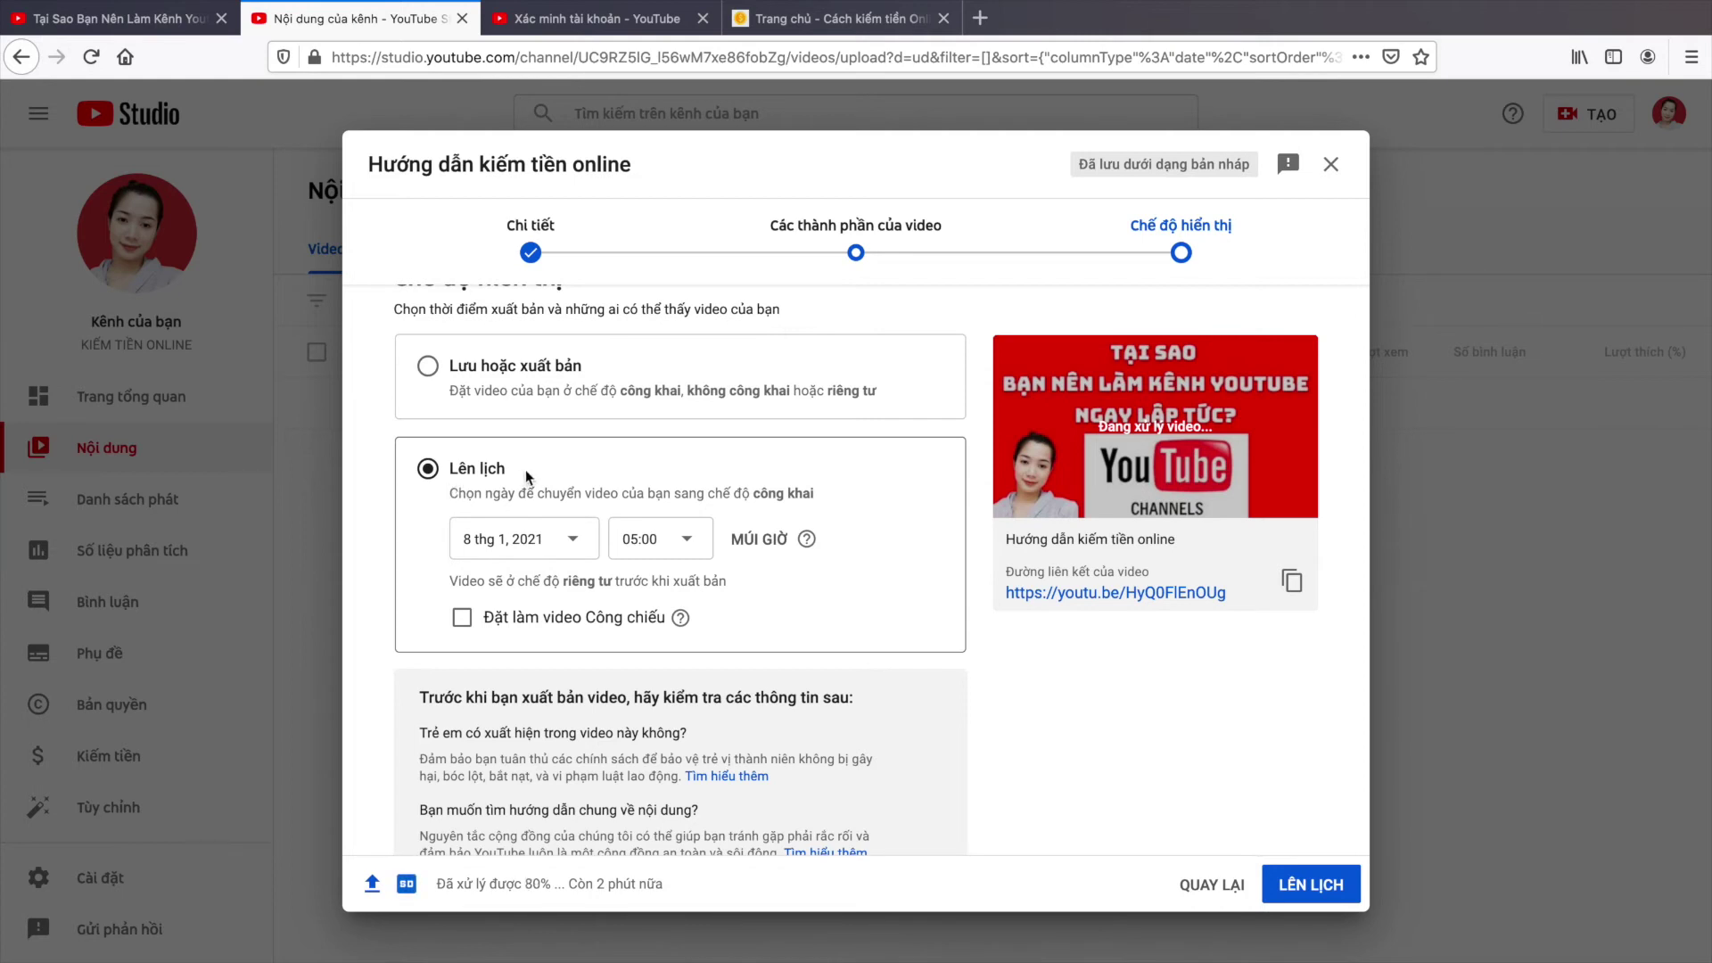
Step: Tick Đặt làm video Công chiếu to make it a Premiere, then return to the Chi tiết step
scroll(526, 469, "down", 1)
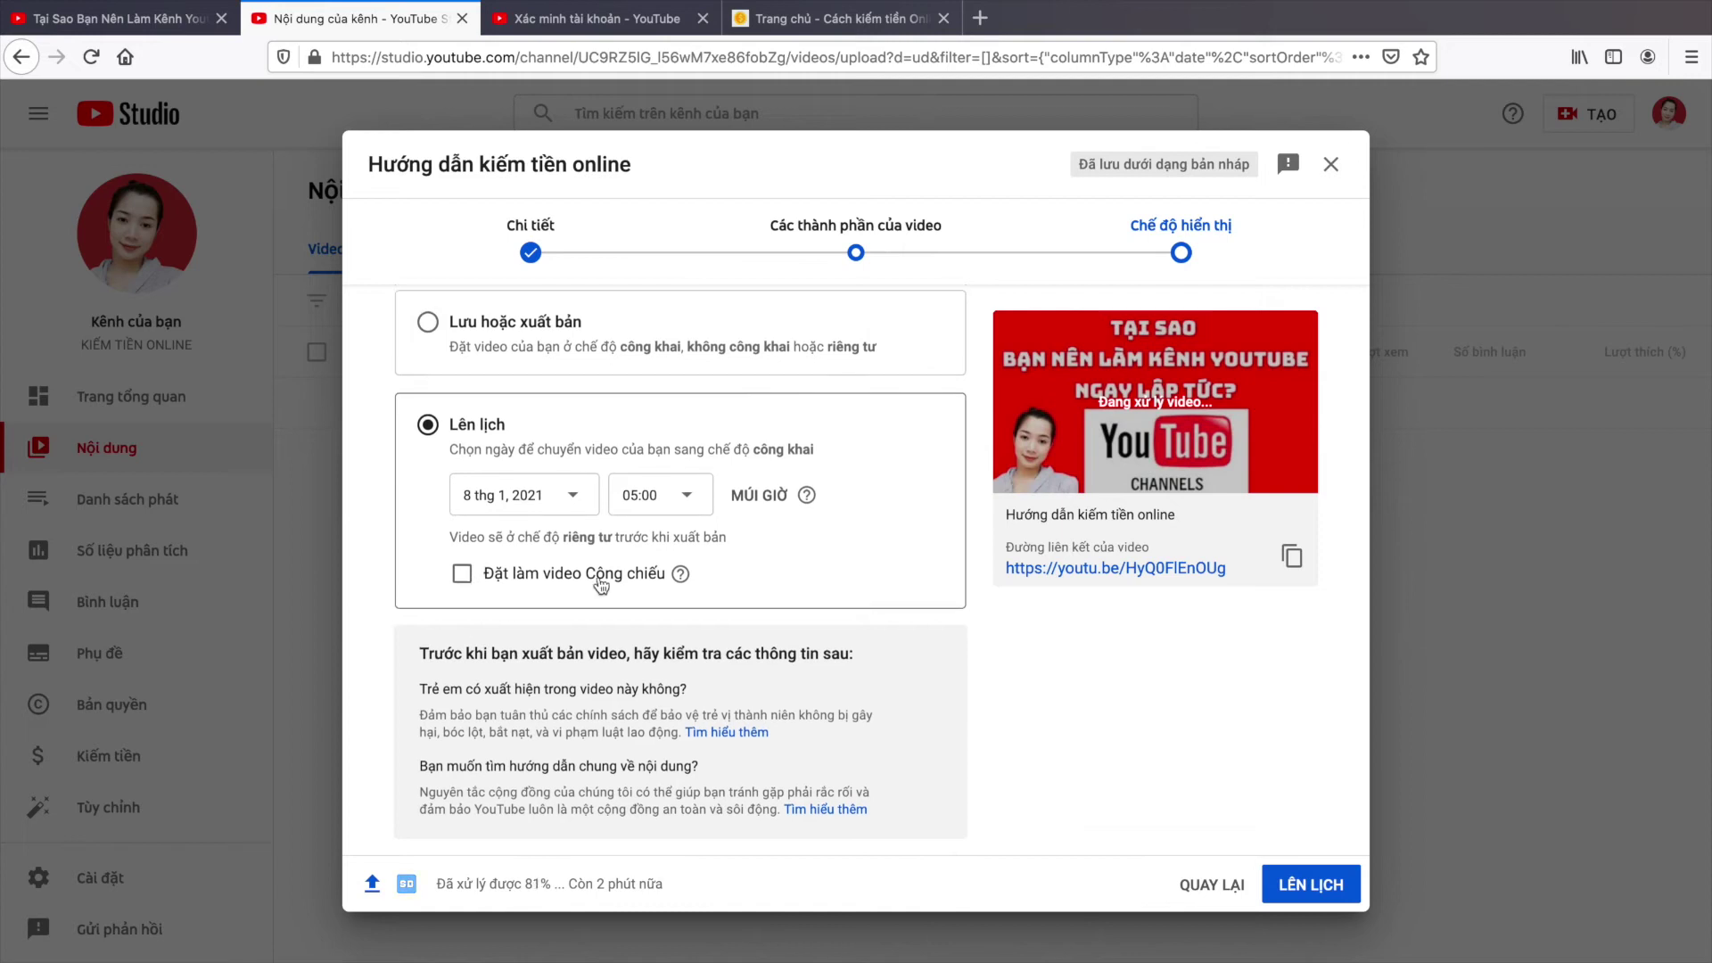
left_click(462, 573)
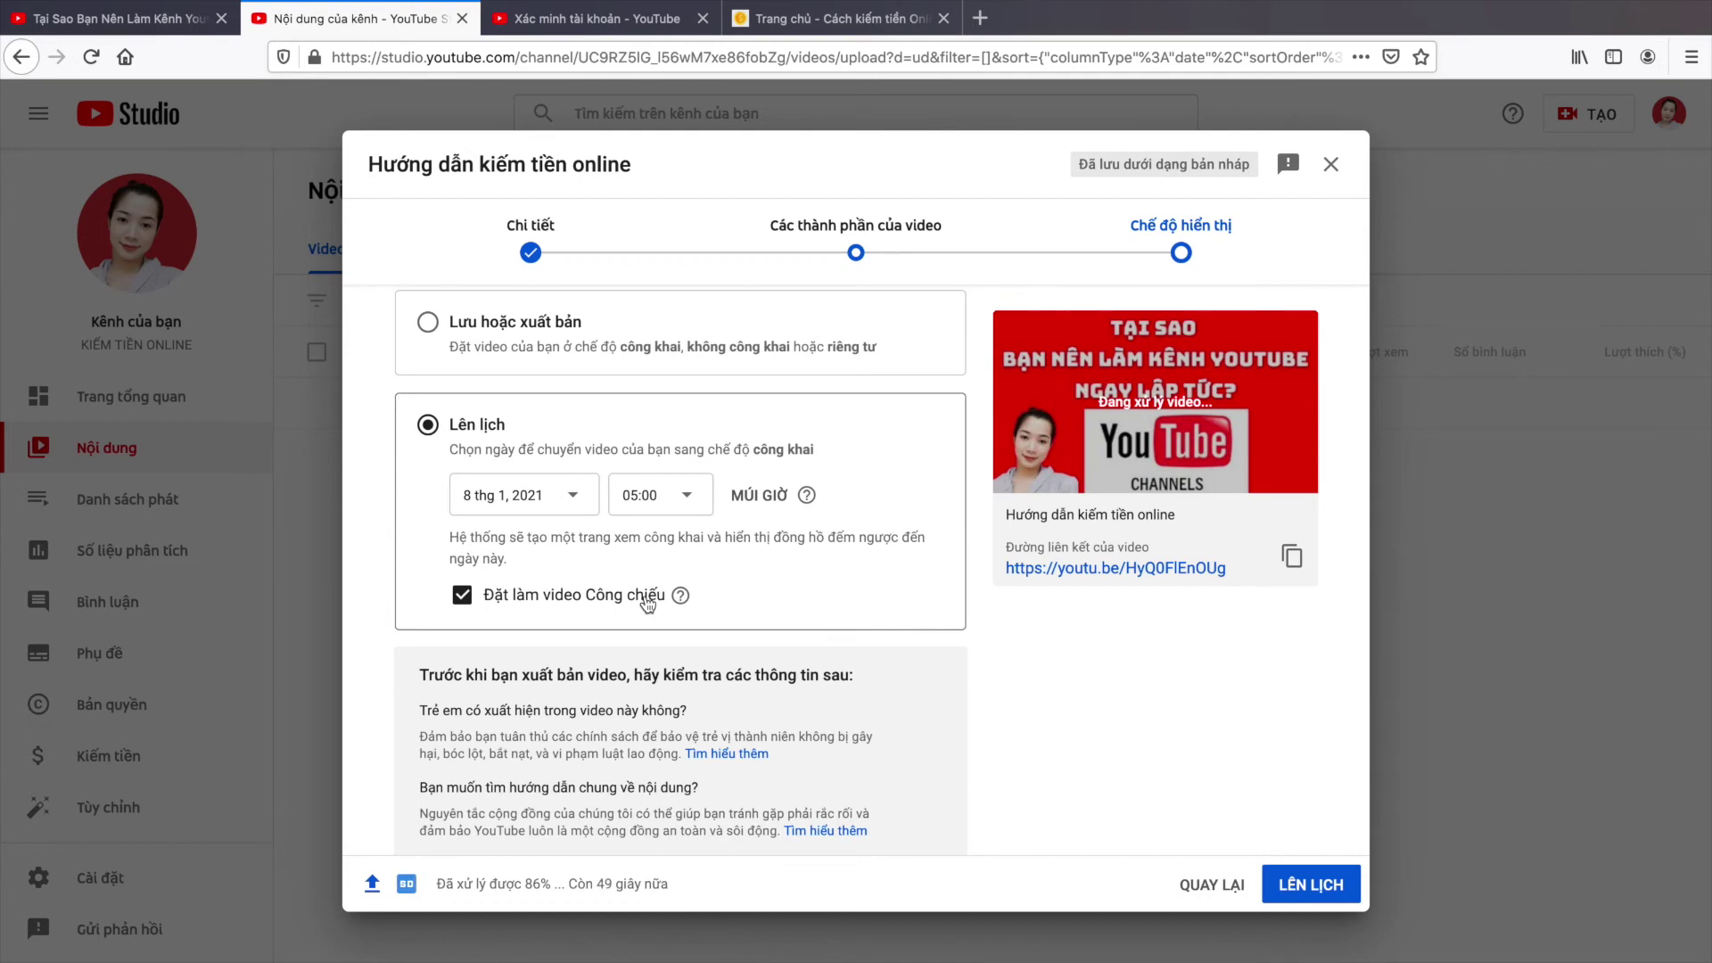
scroll(723, 597, "up", 2)
scroll(795, 592, "down", 3)
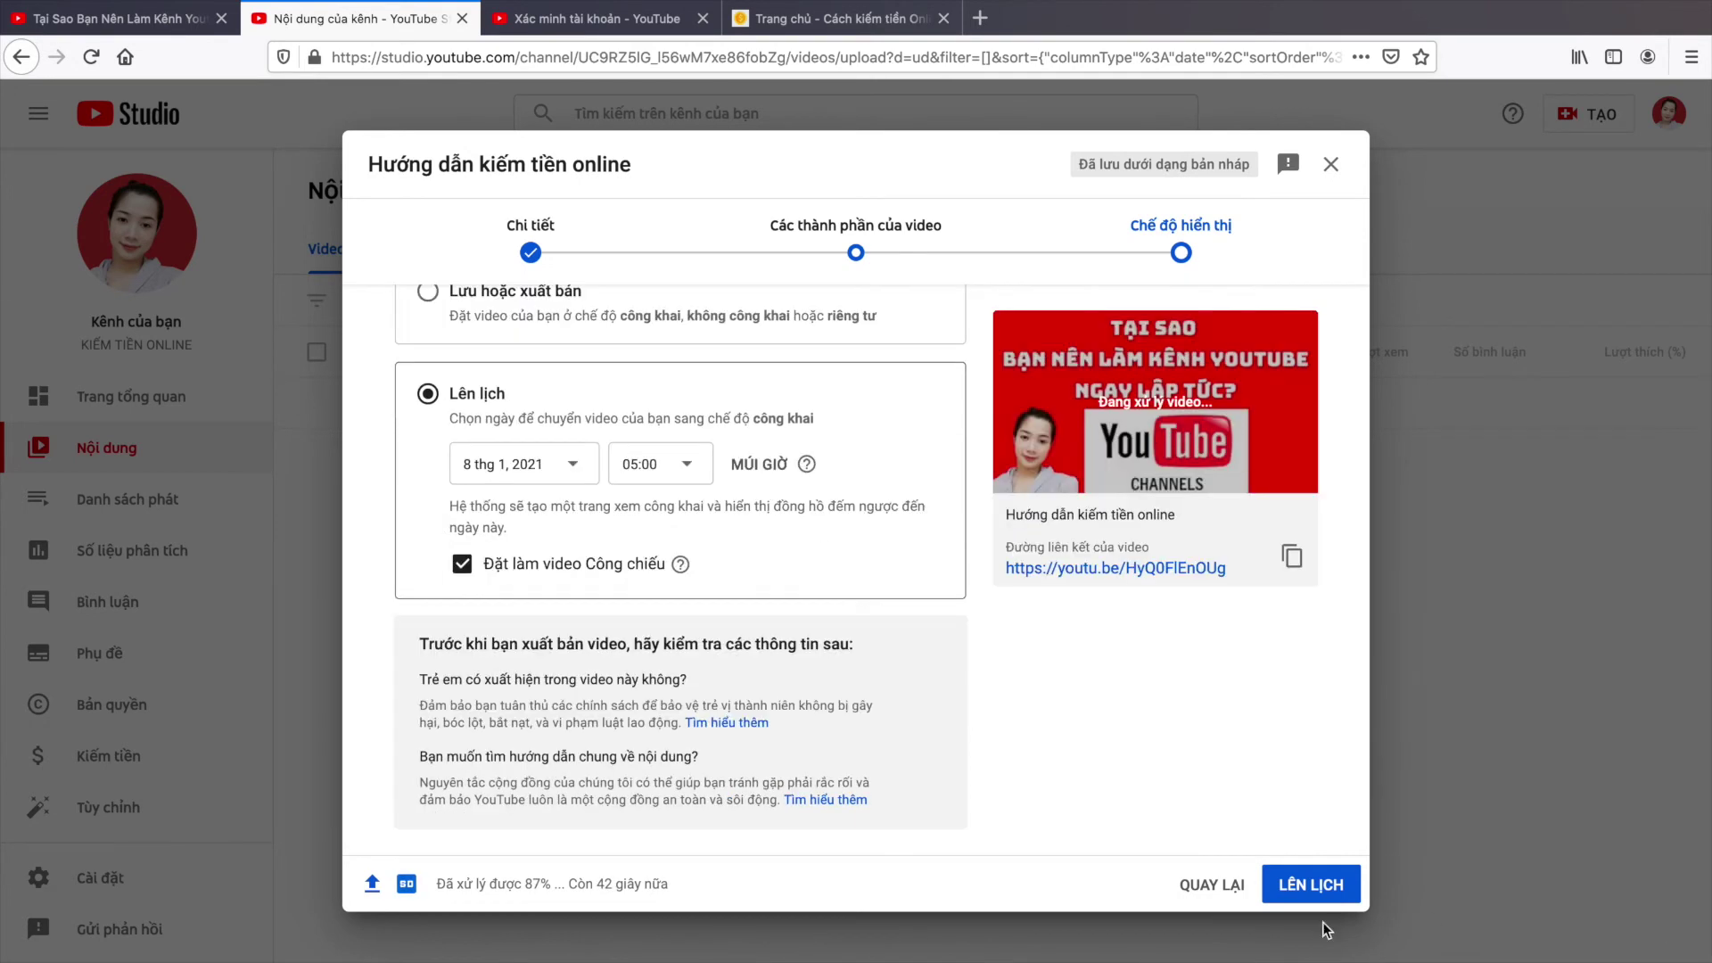
left_click(526, 253)
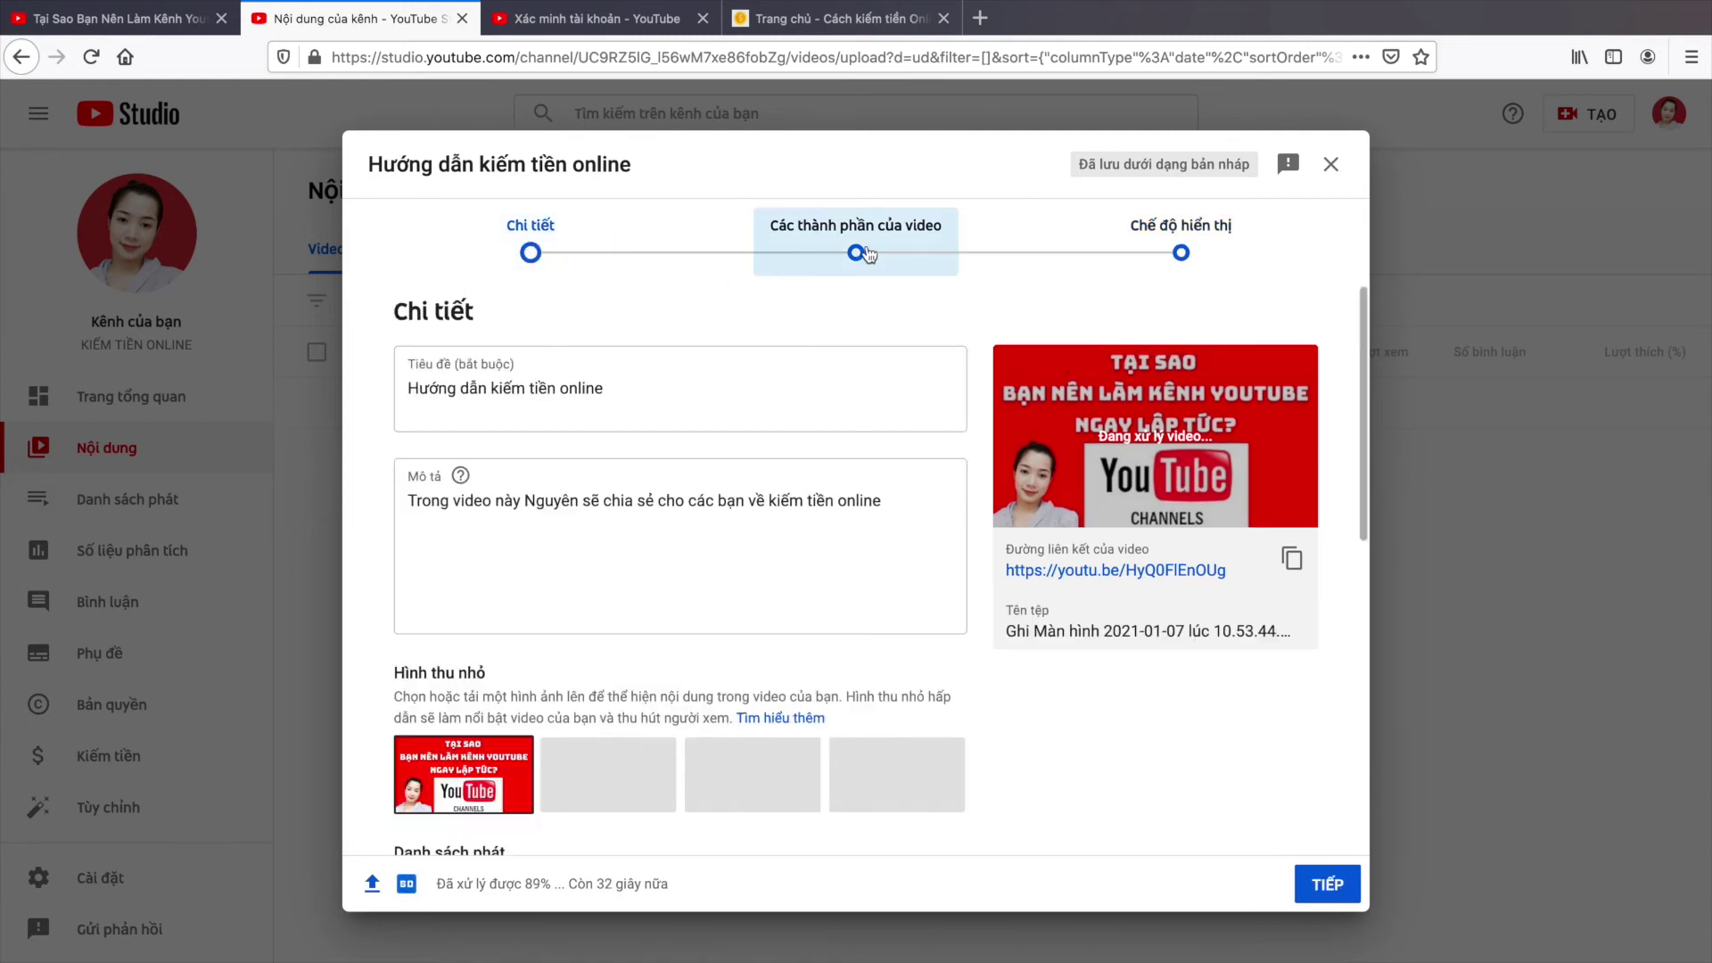
Step: Step through Các thành phần của video to Chế độ hiển thị and highlight the processing status
left_click(856, 250)
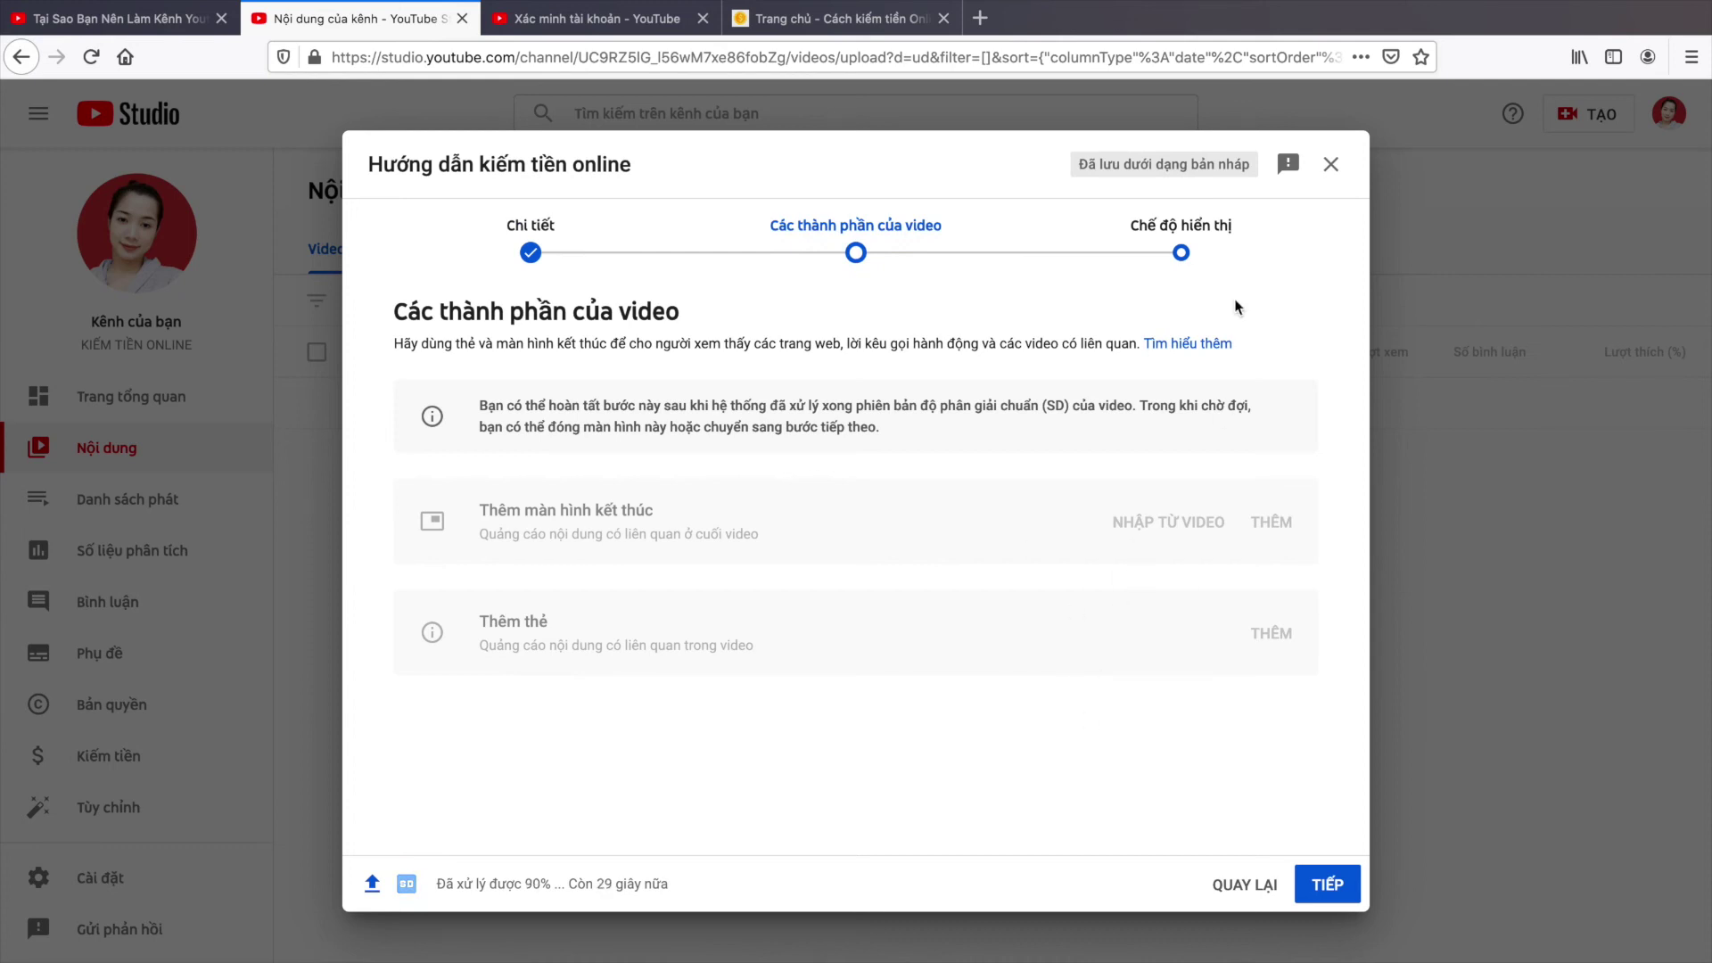
left_click(1179, 253)
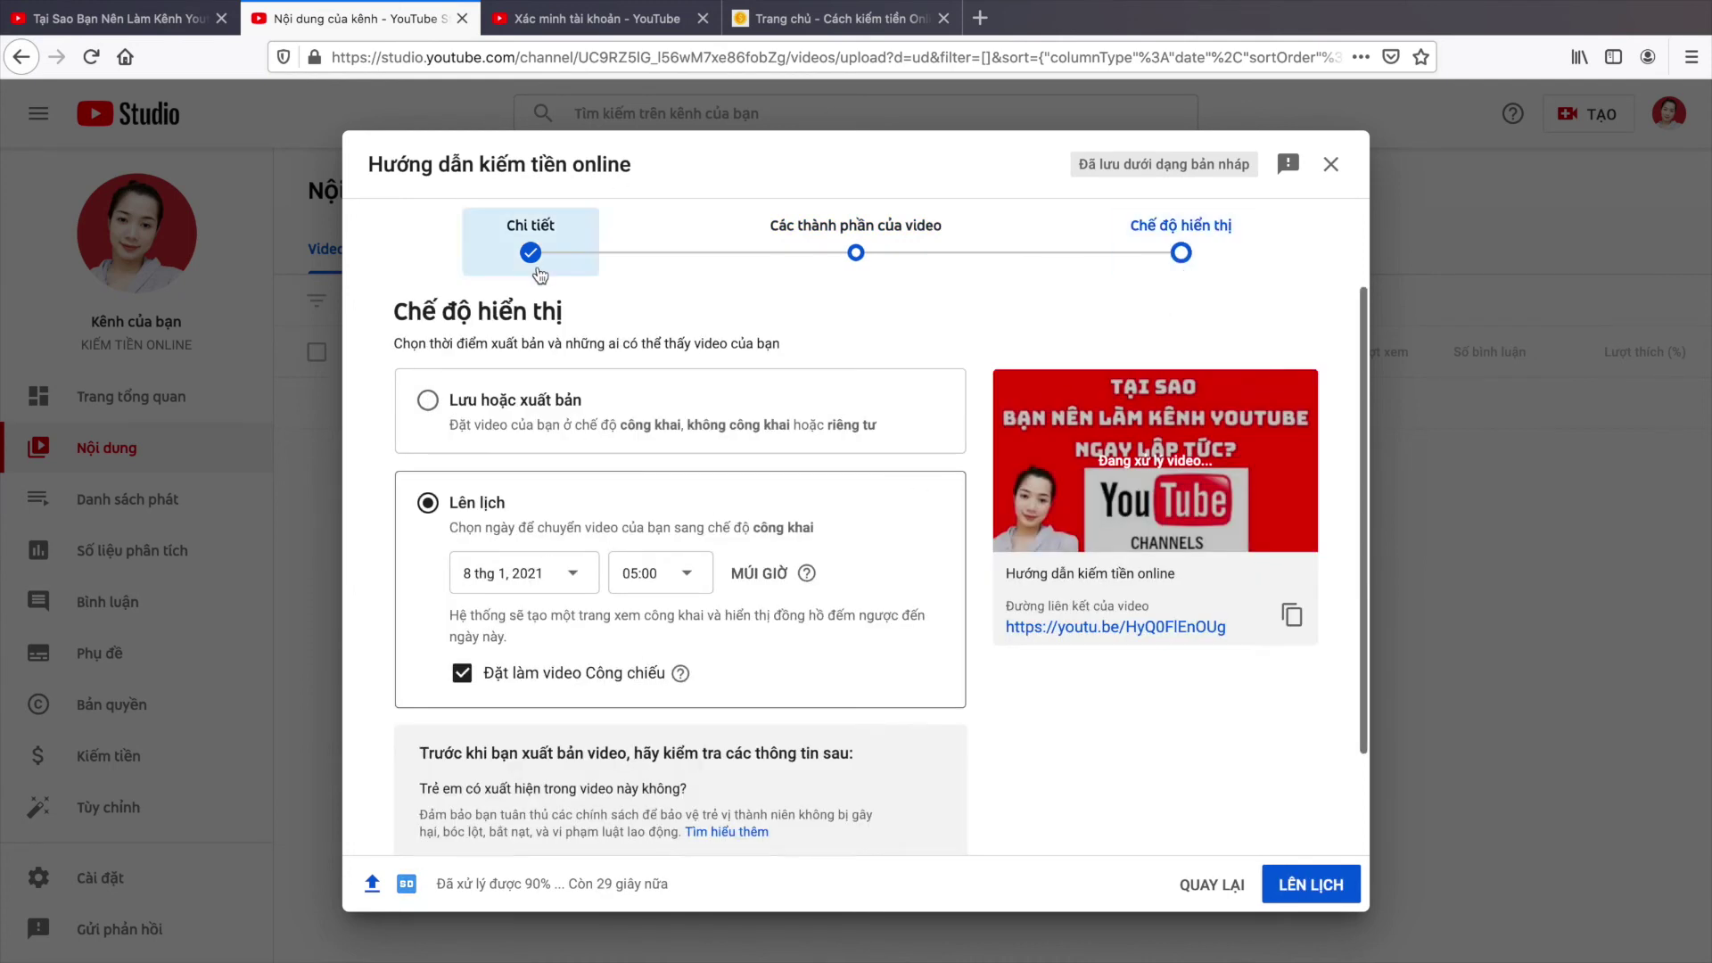
left_click_drag(439, 881, 690, 882)
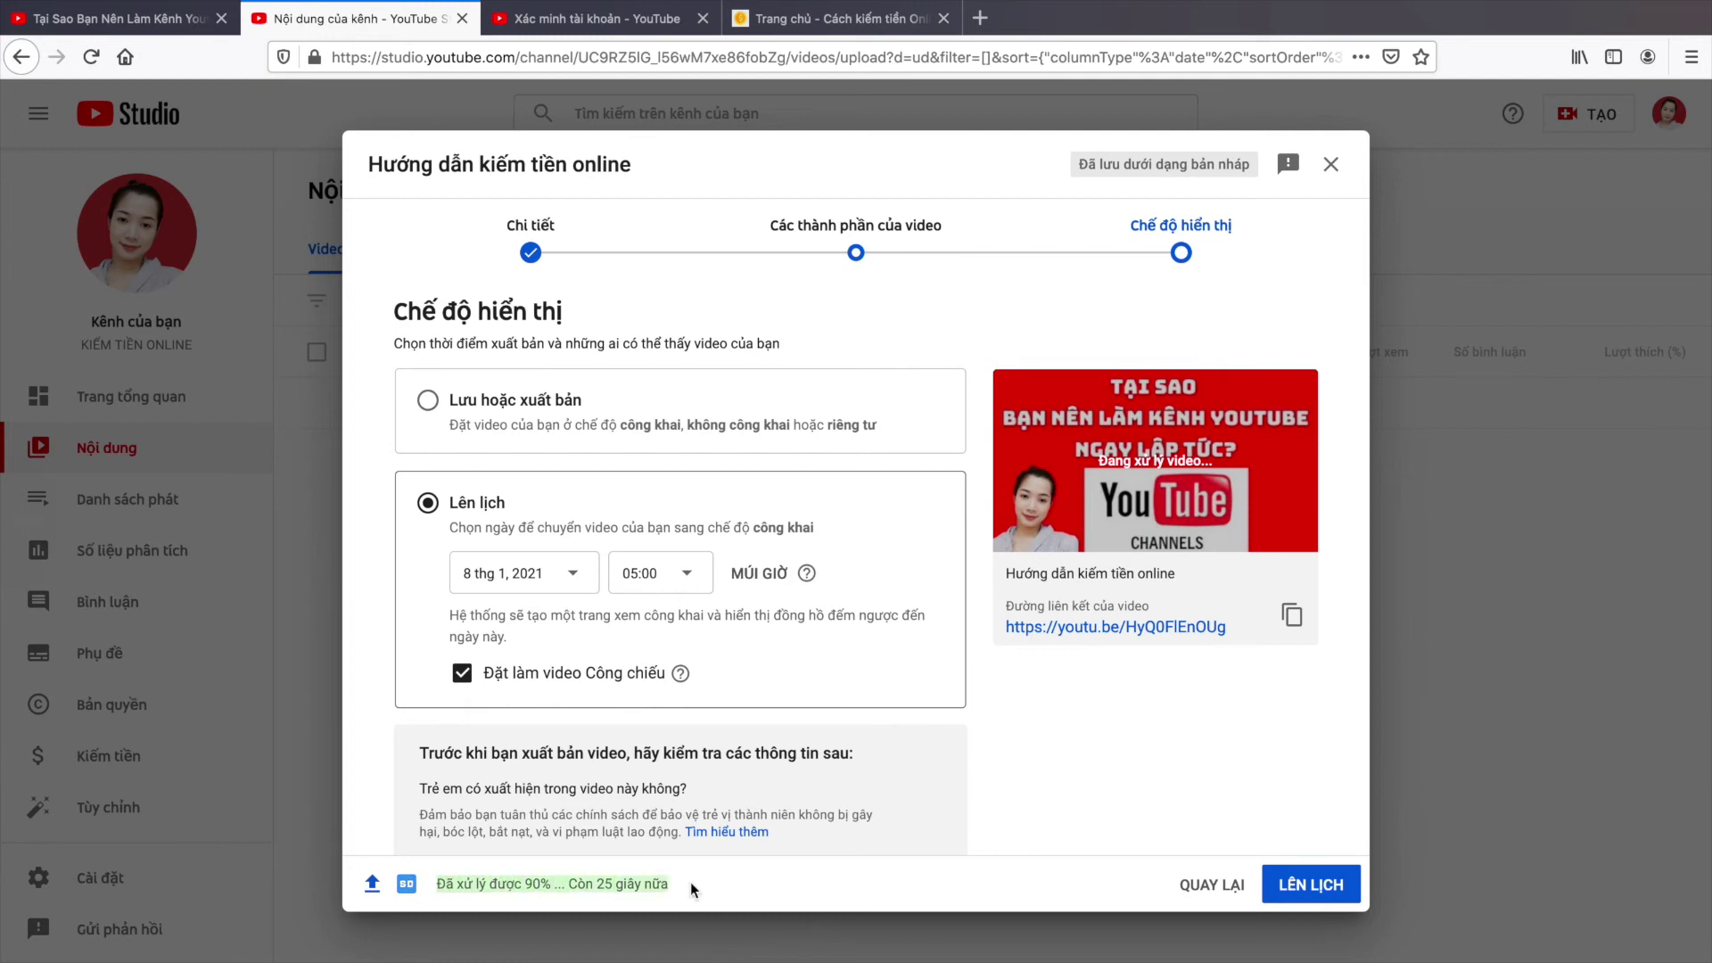
left_click(537, 888)
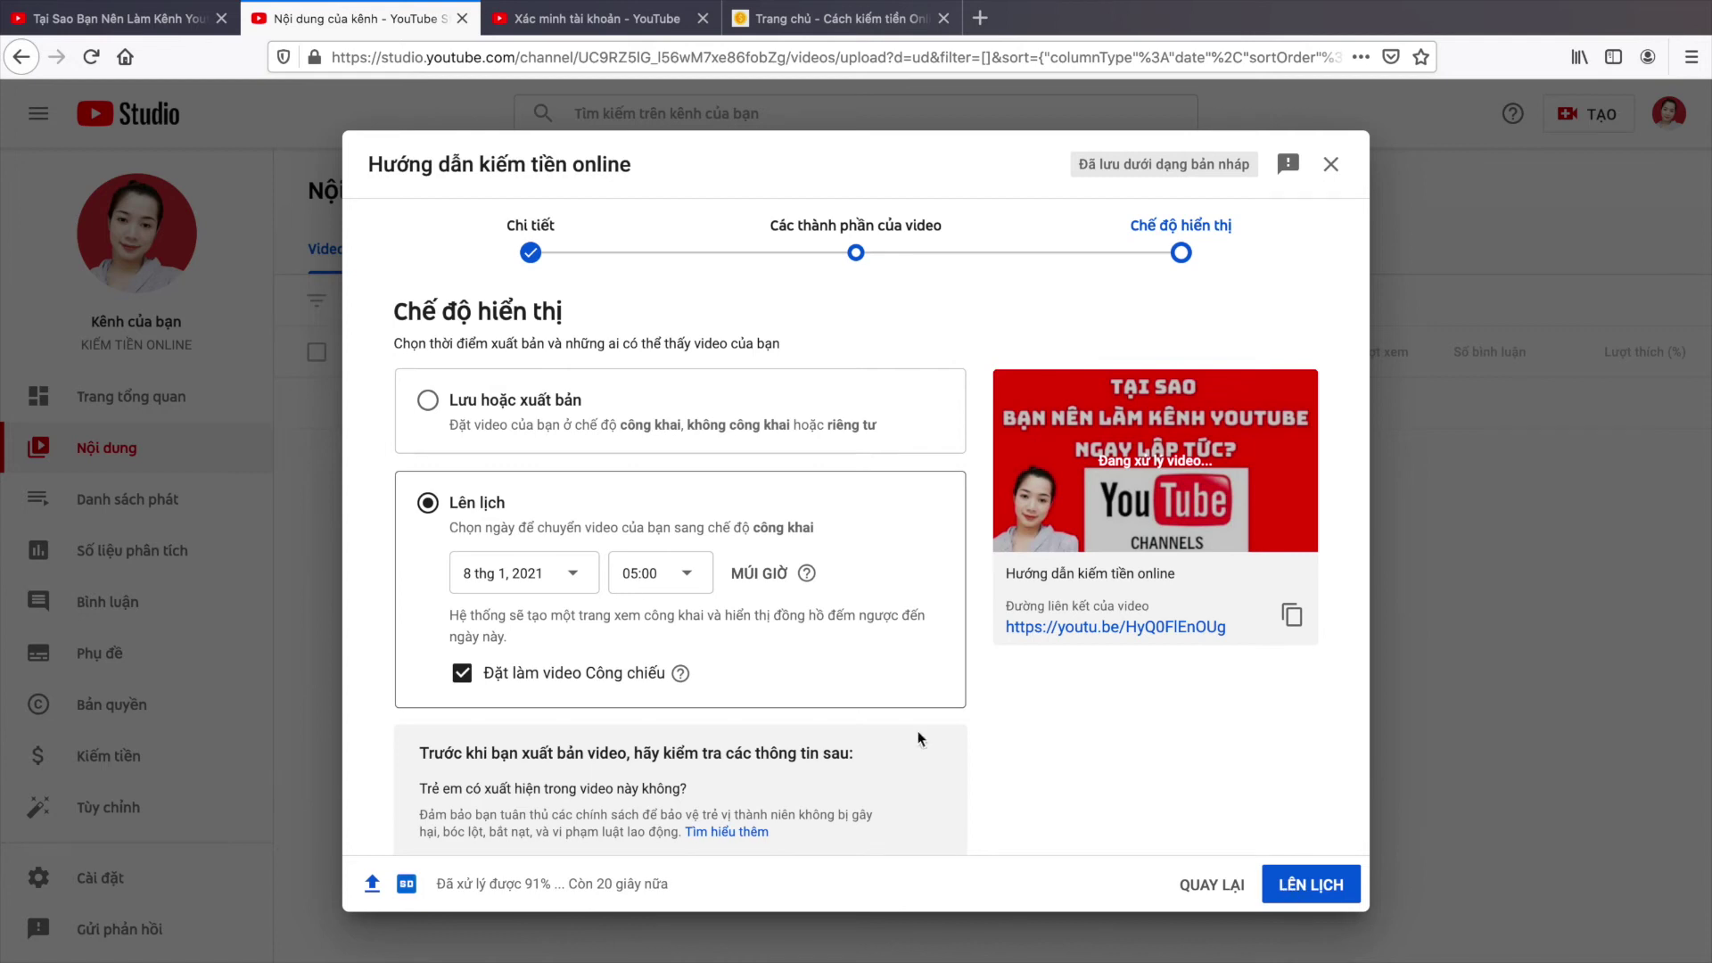
Step: Switch to Lưu hoặc xuất bản with Công khai, then reopen the Các thành phần của video step
left_click(496, 437)
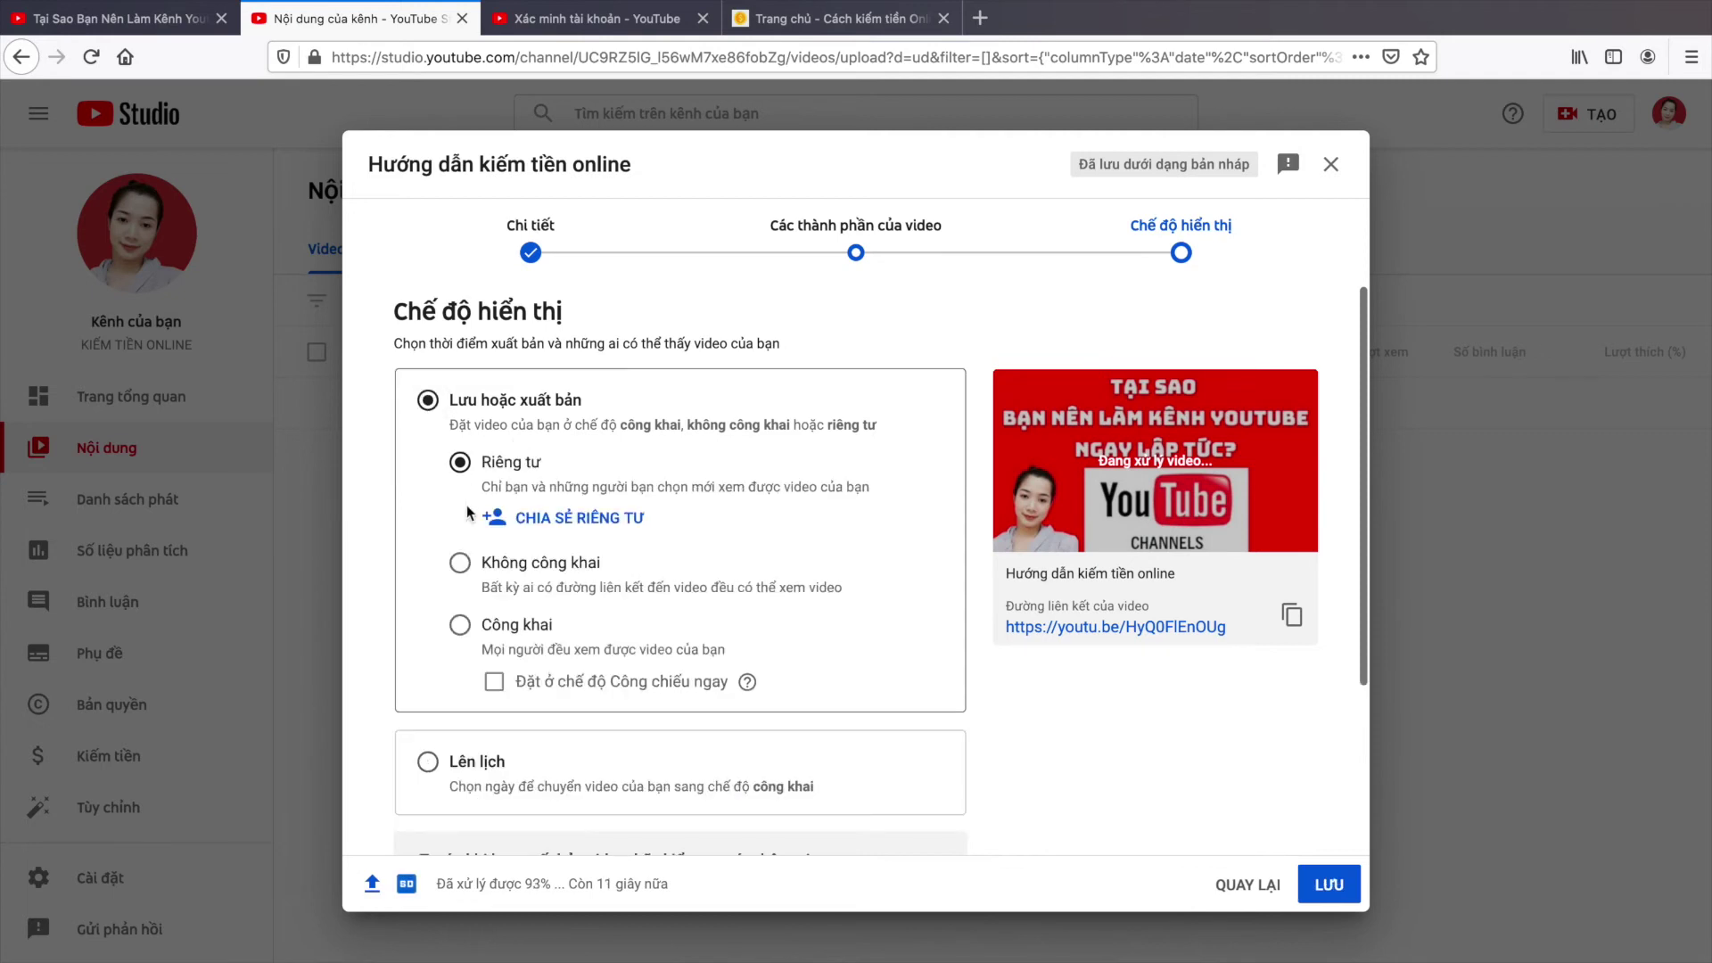
left_click(460, 626)
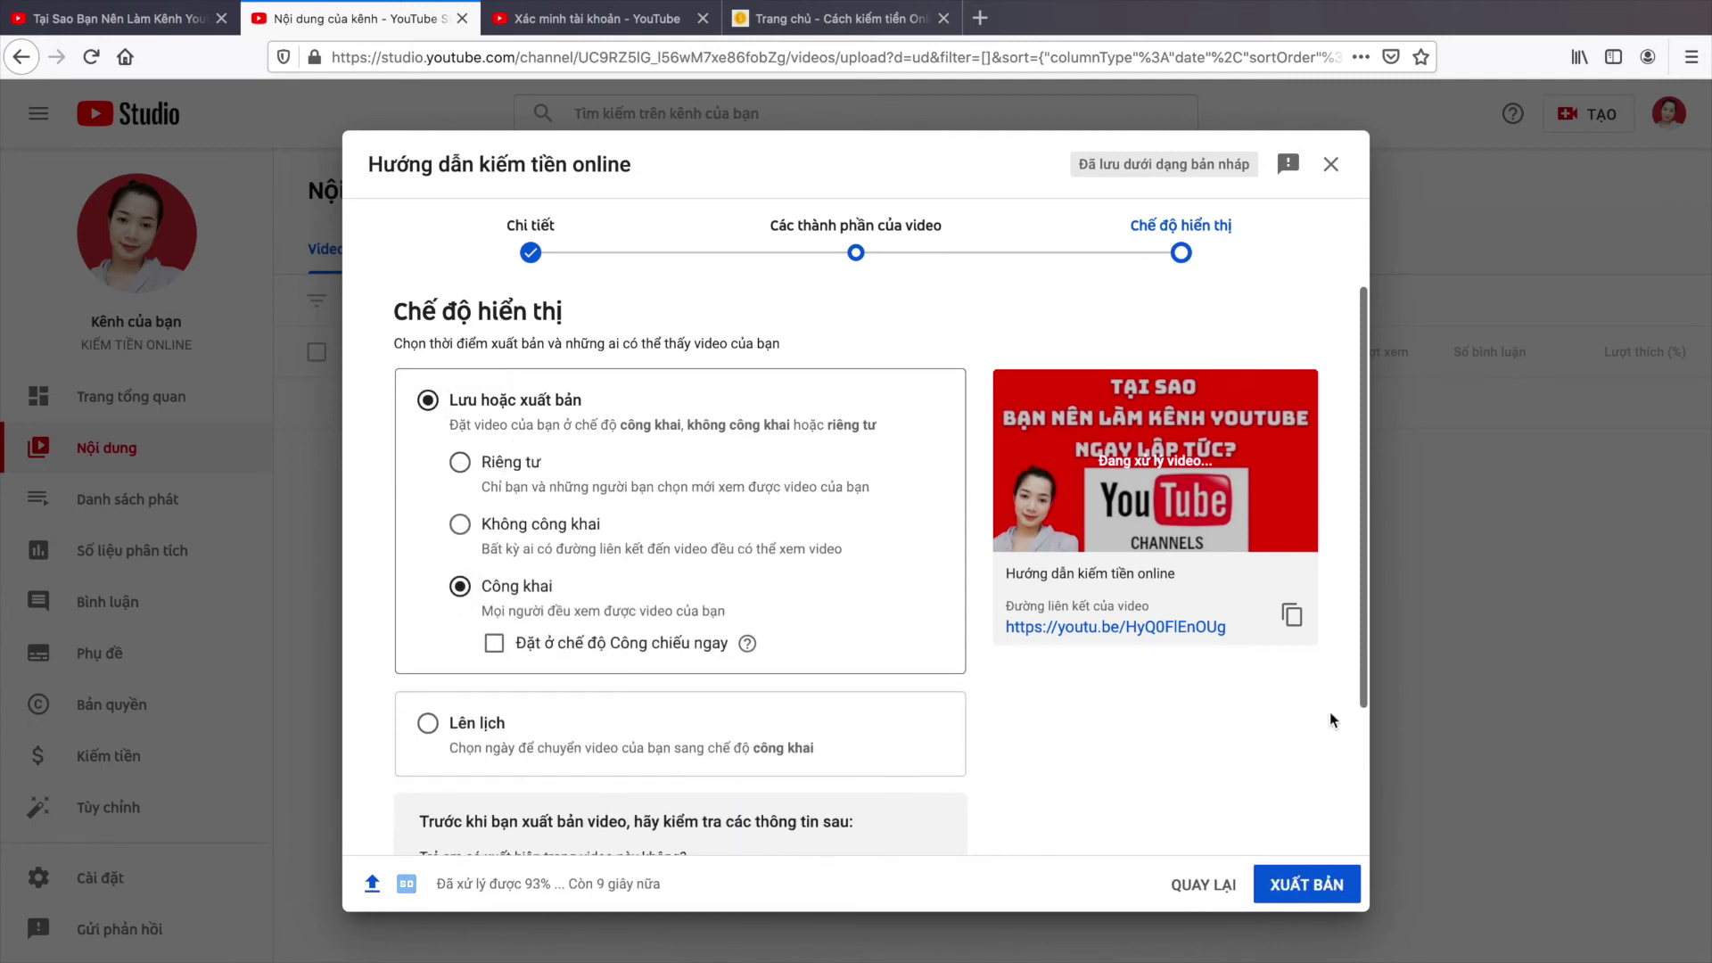
scroll(1311, 776, "down", 1)
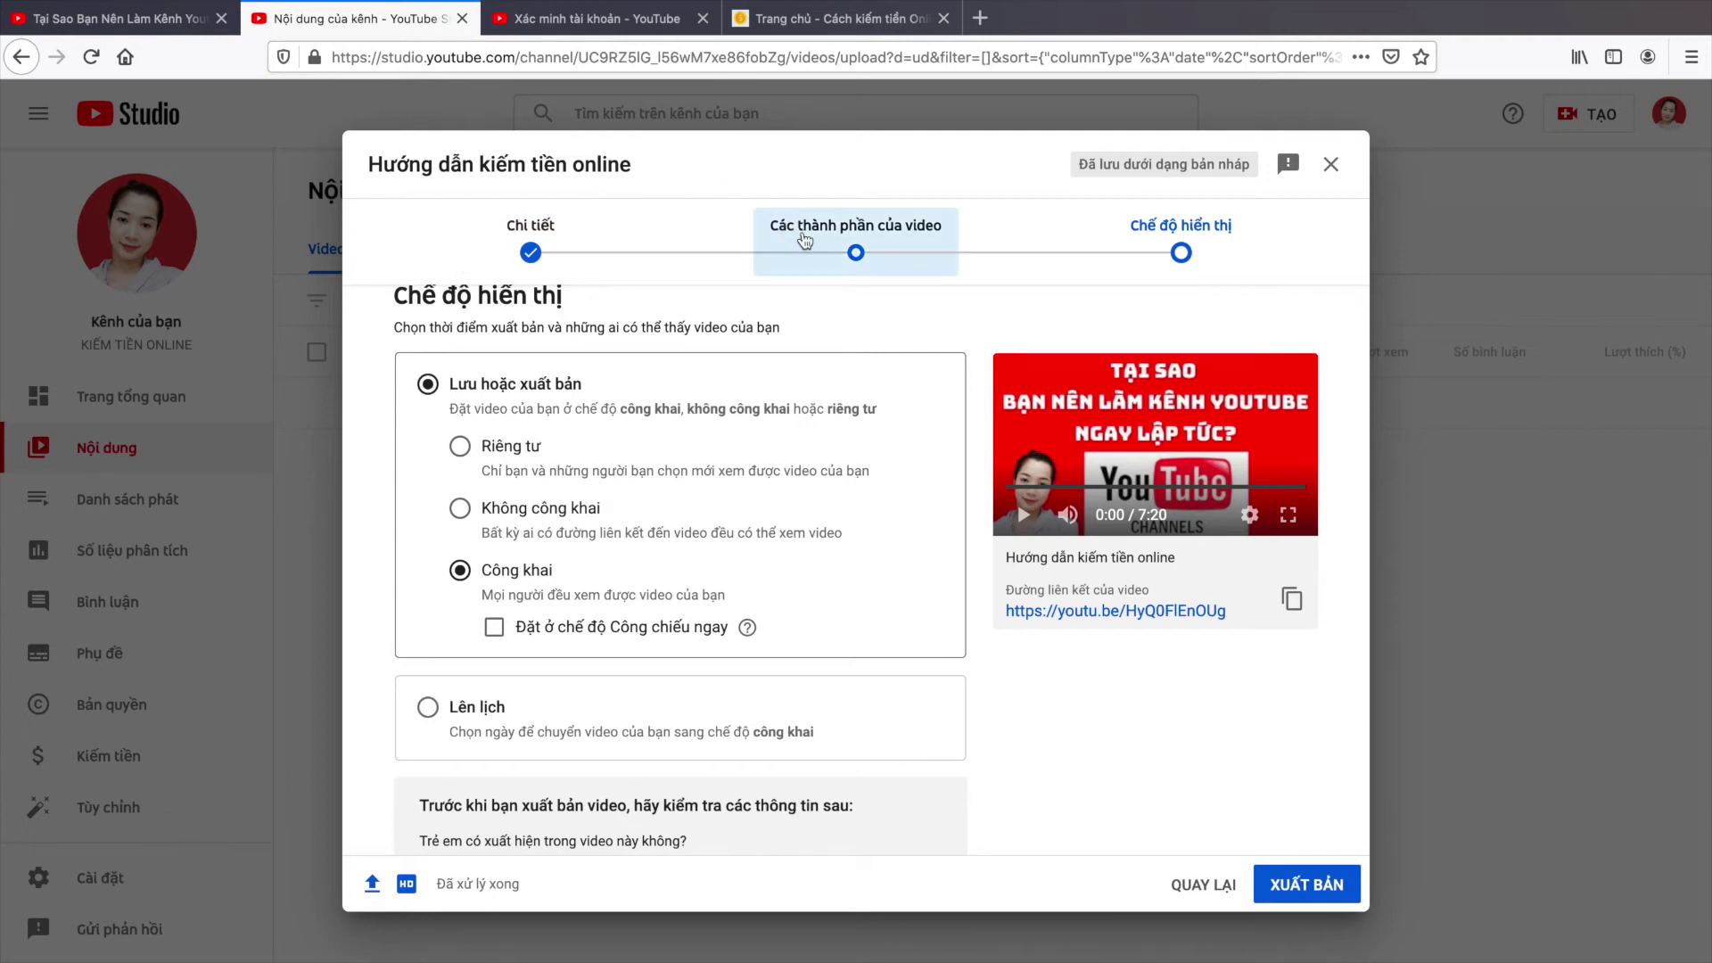
left_click(856, 257)
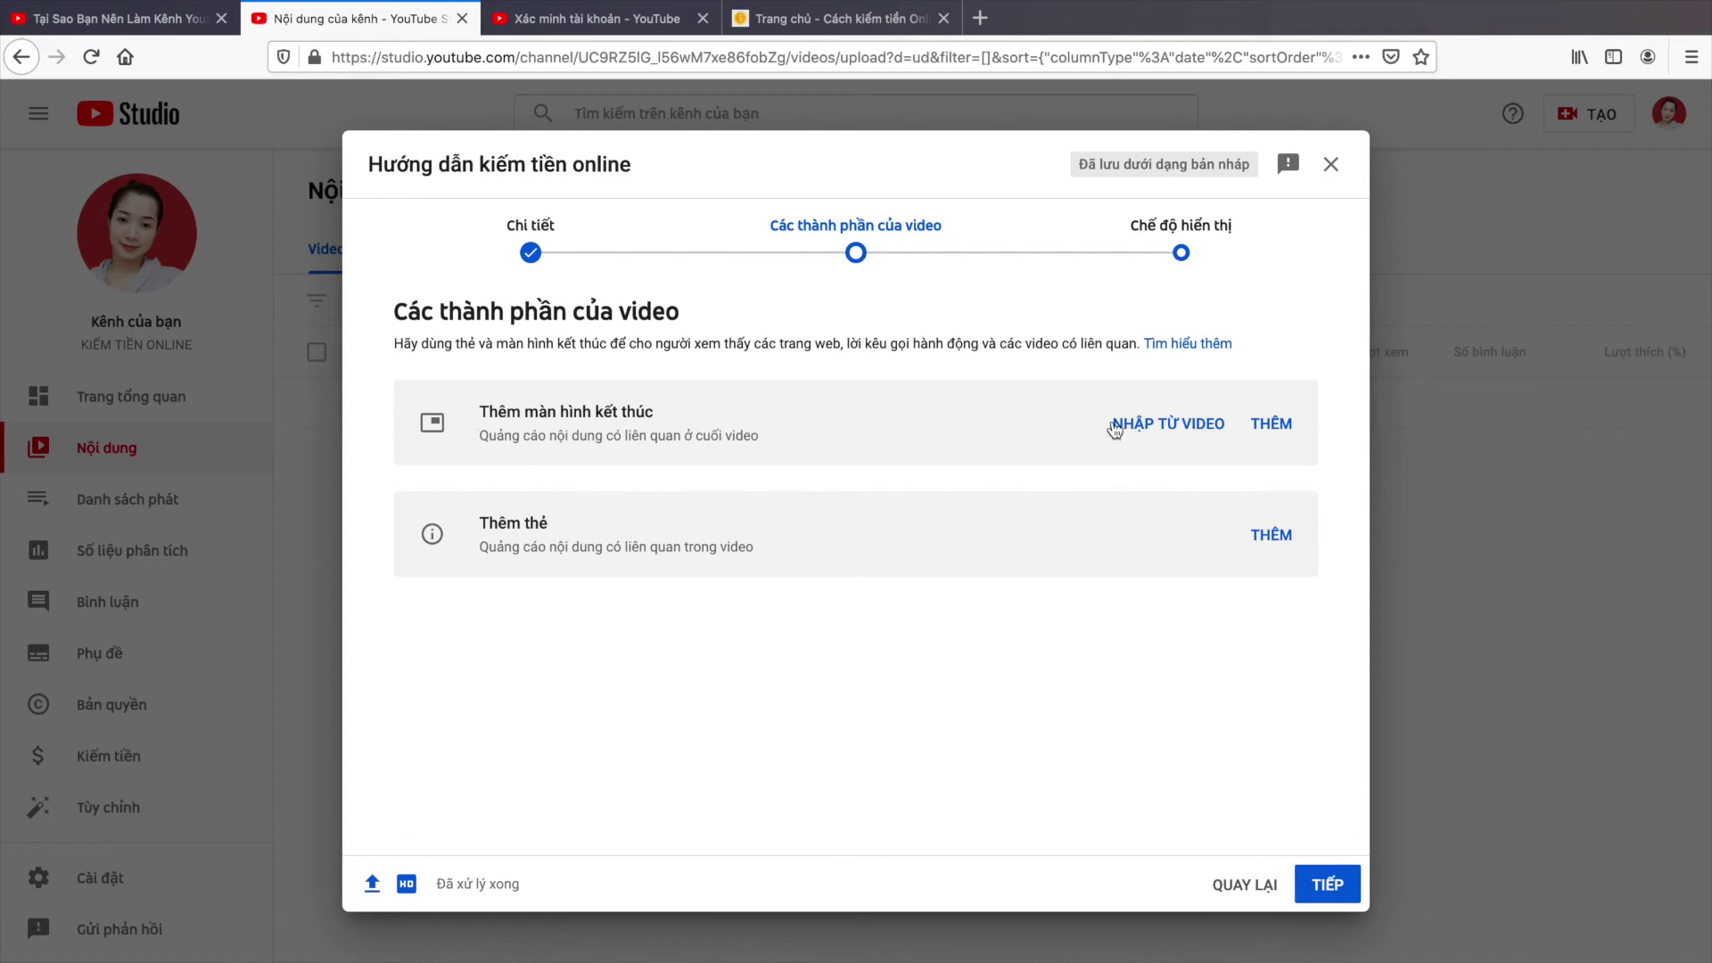
Step: Check the sample video tab, then start importing an end screen from an existing video
left_click(120, 18)
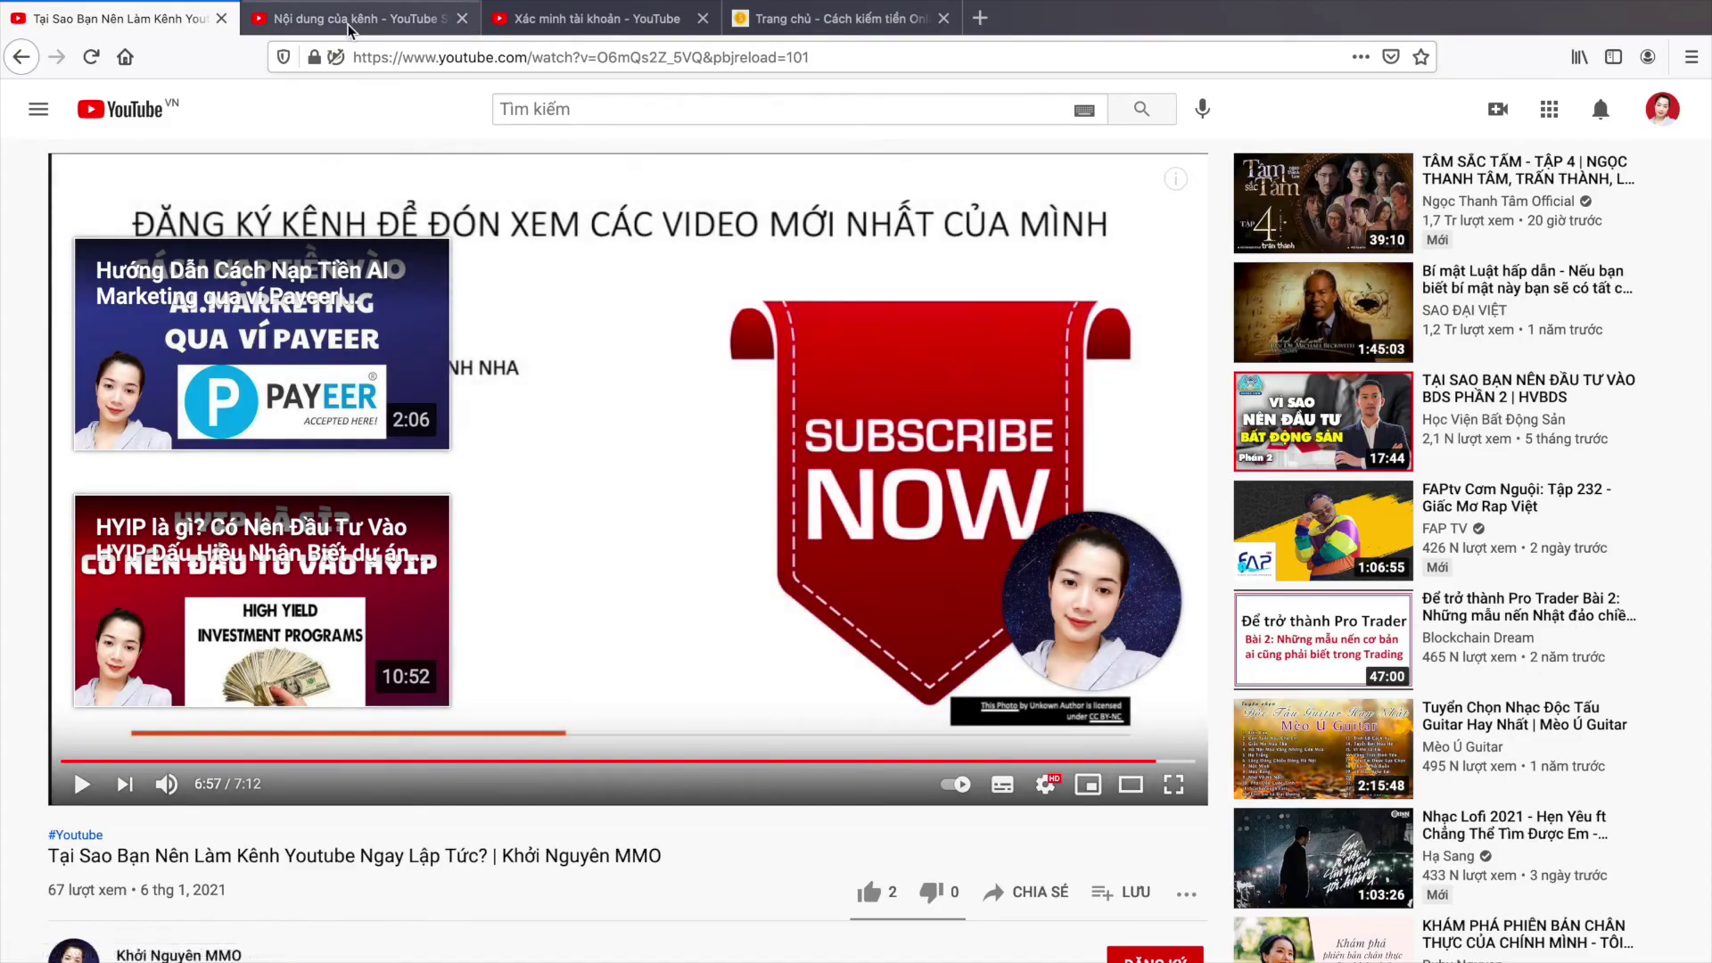
left_click(350, 27)
left_click(1170, 425)
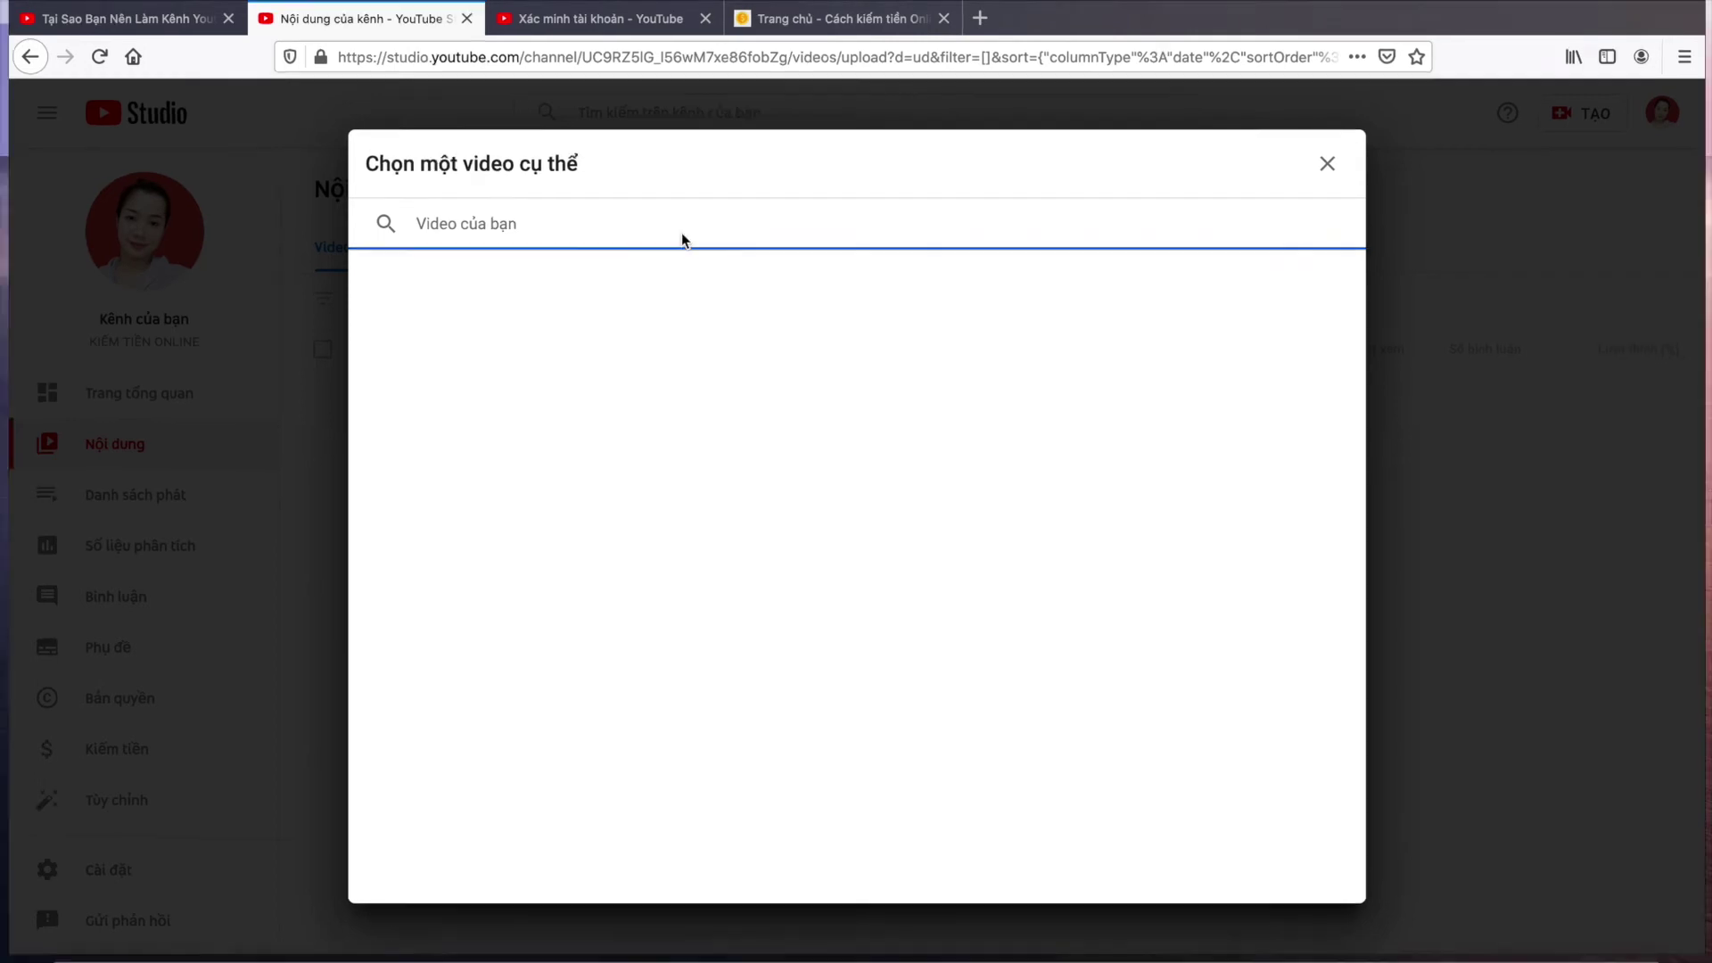
Step: Close the 'Chọn một video cụ thể' picker unused and discard the end-screen changes with HỦY THAY ĐỔI
key("ctrl+Up")
left_click(915, 110)
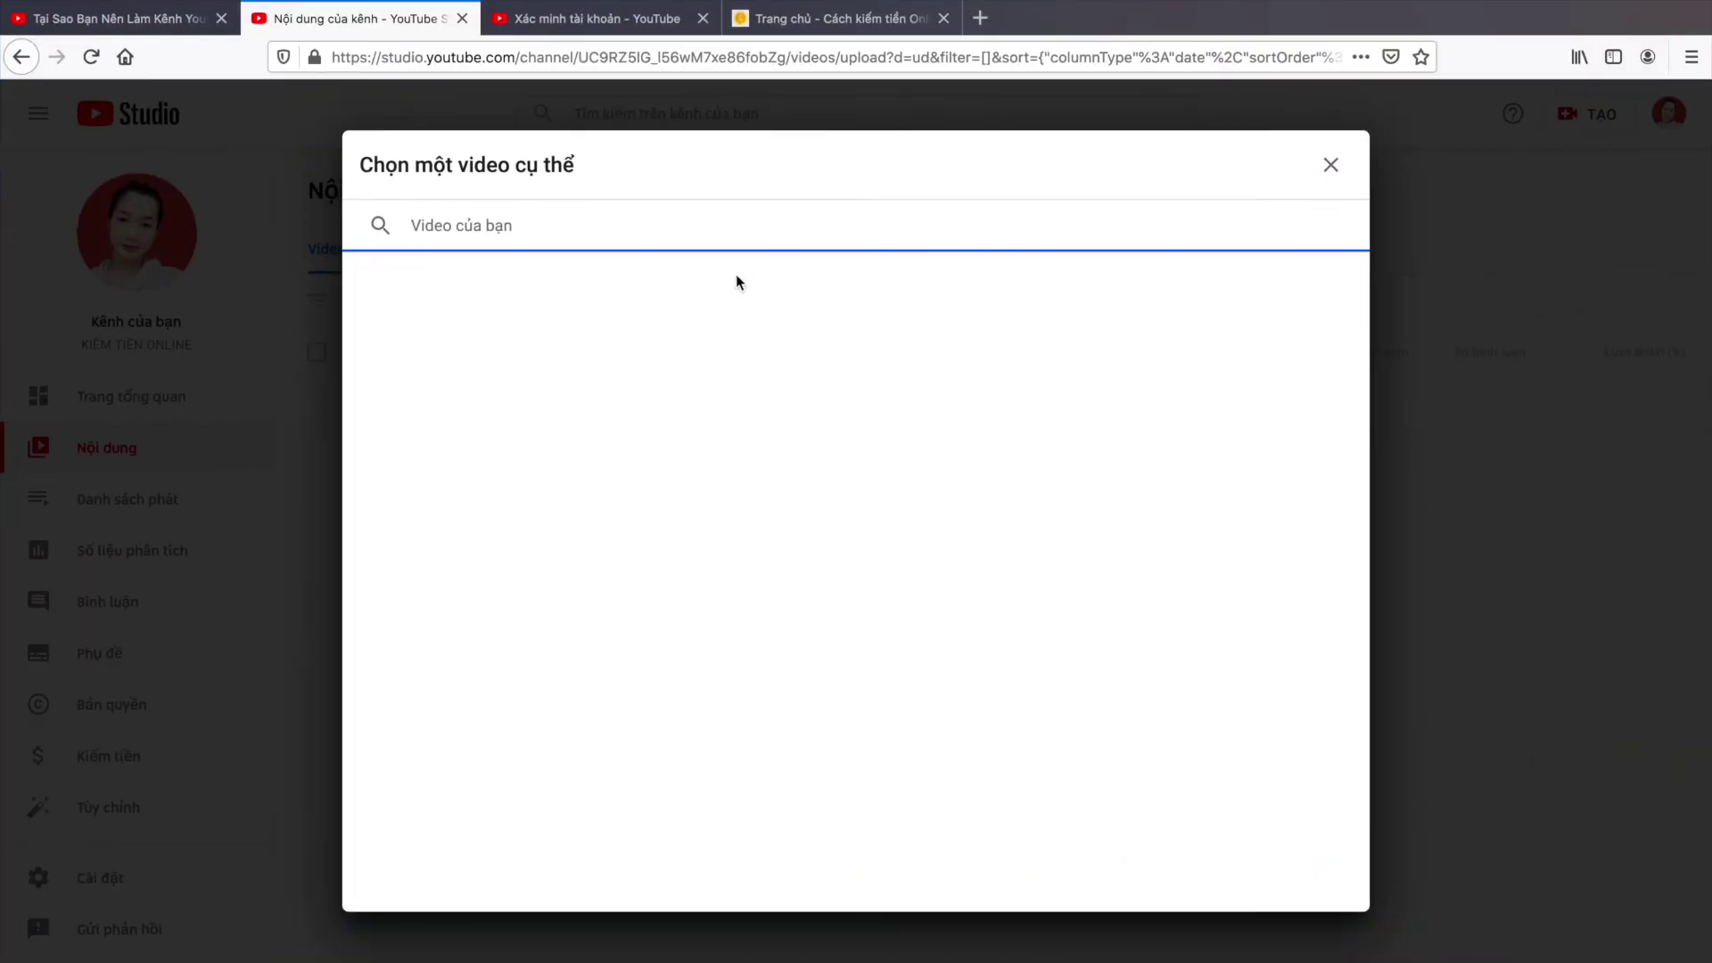
left_click(1332, 167)
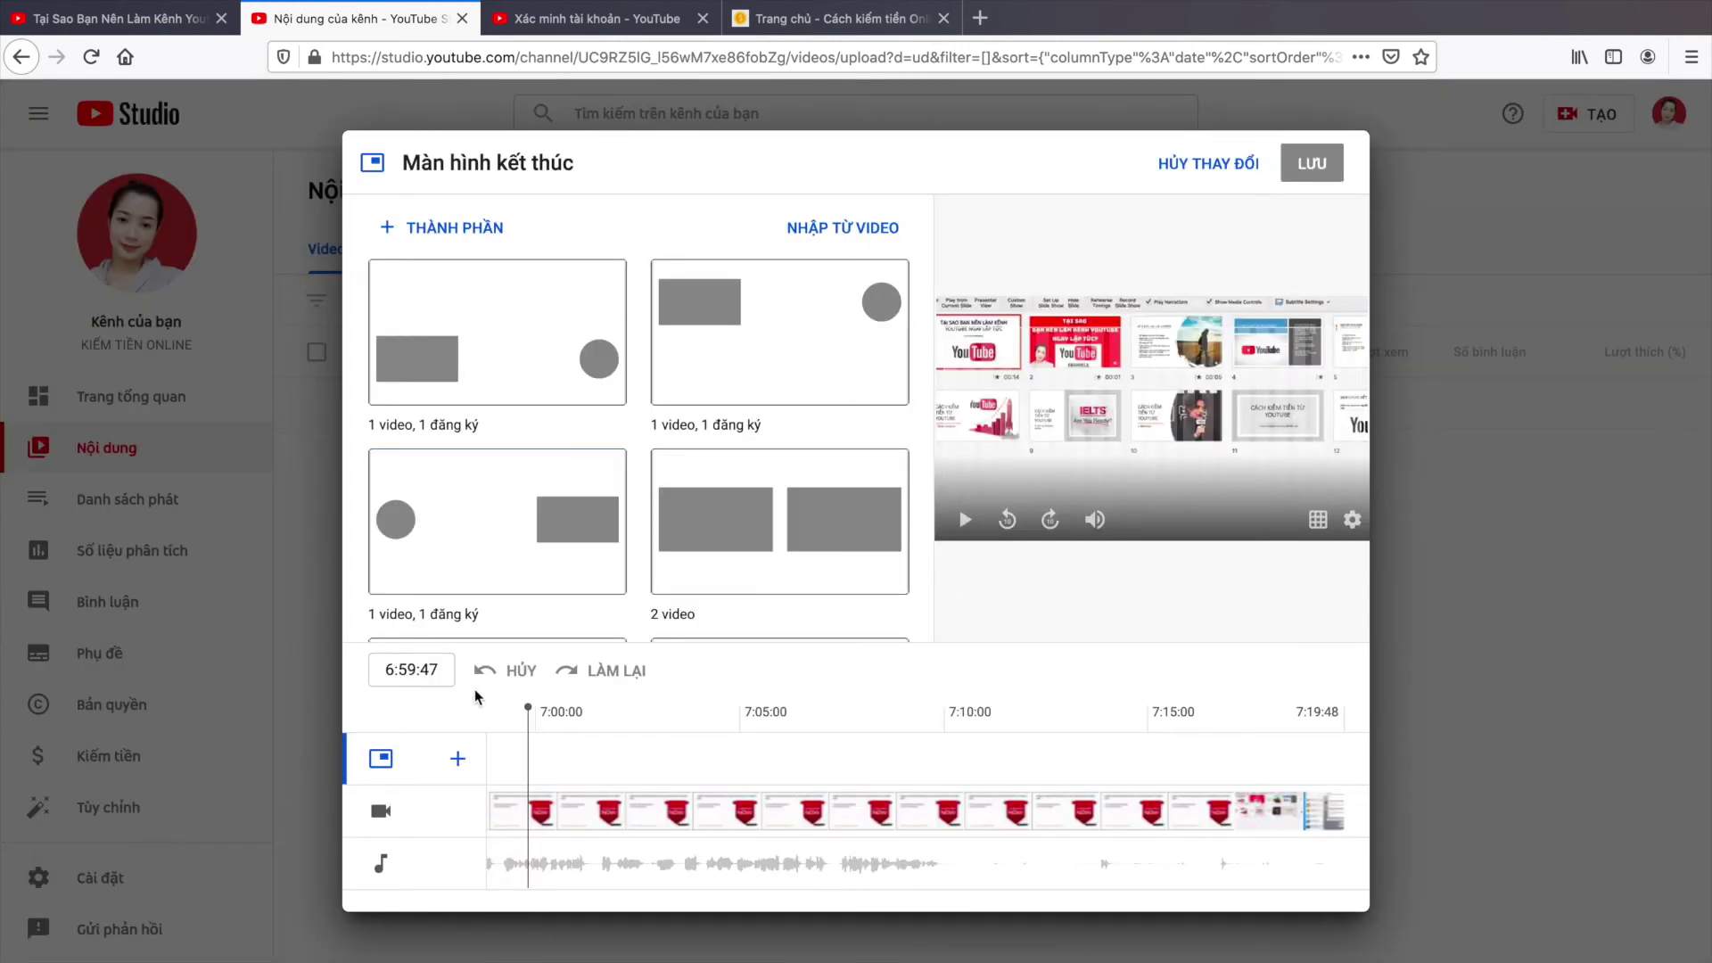
left_click(1236, 166)
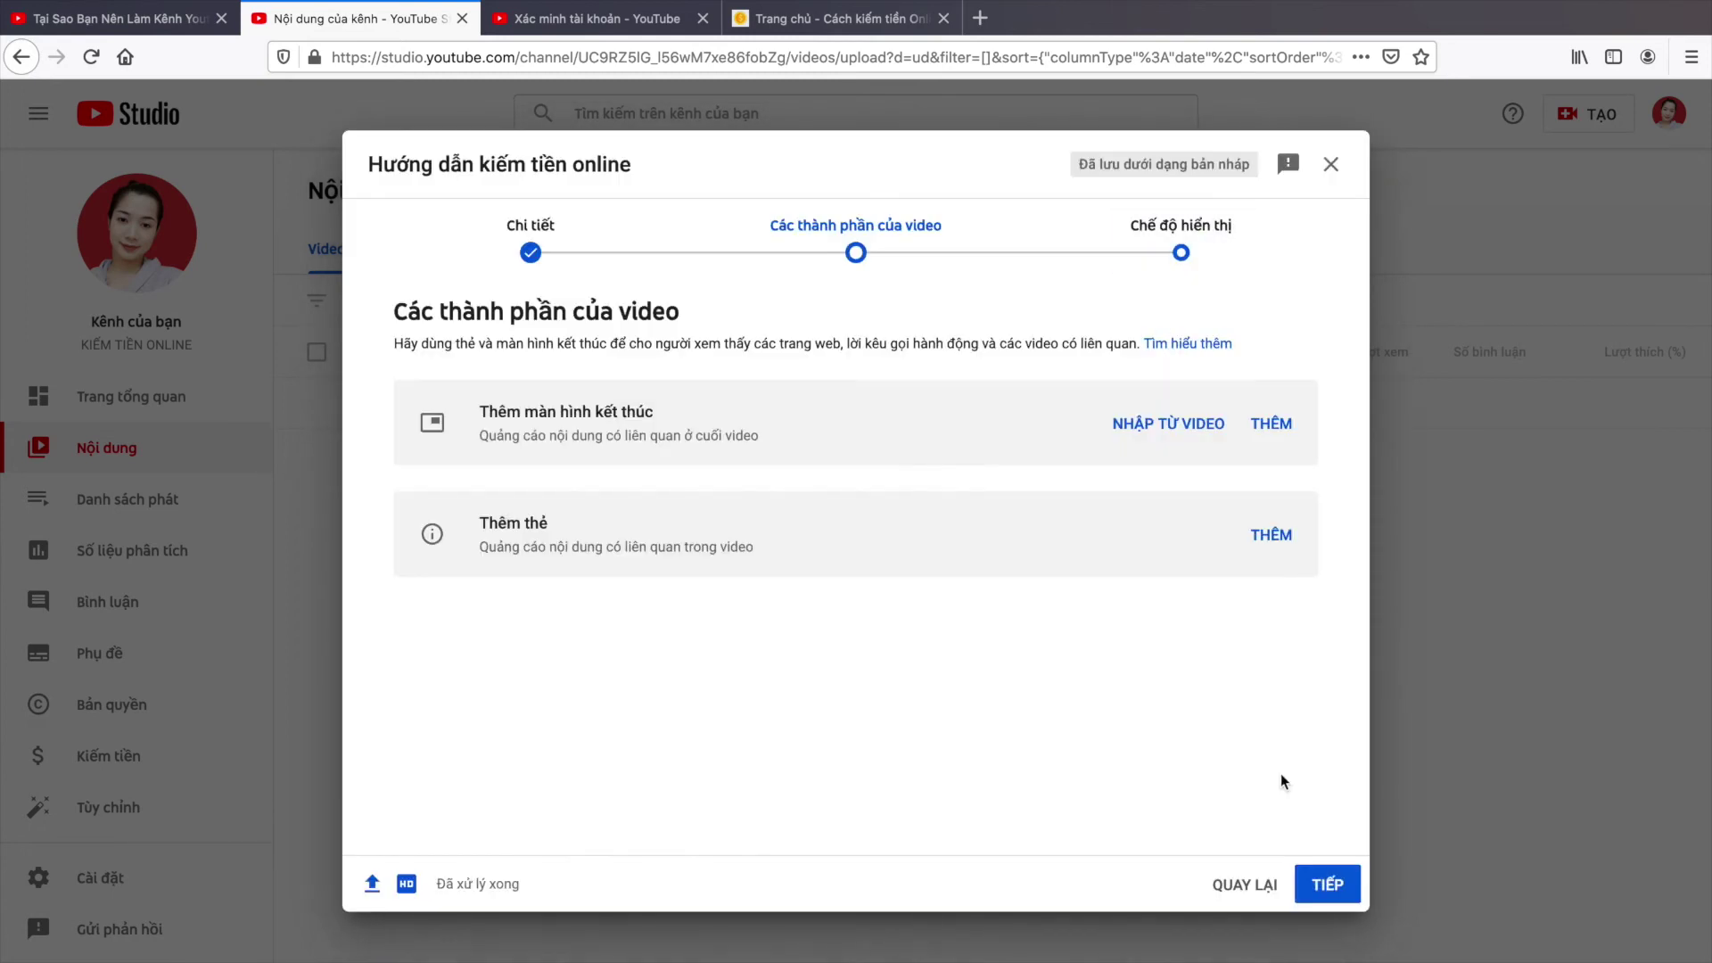
Step: Publish 'Hướng dẫn kiếm tiền online' as Công khai and open its youtu.be watch page
left_click(1333, 884)
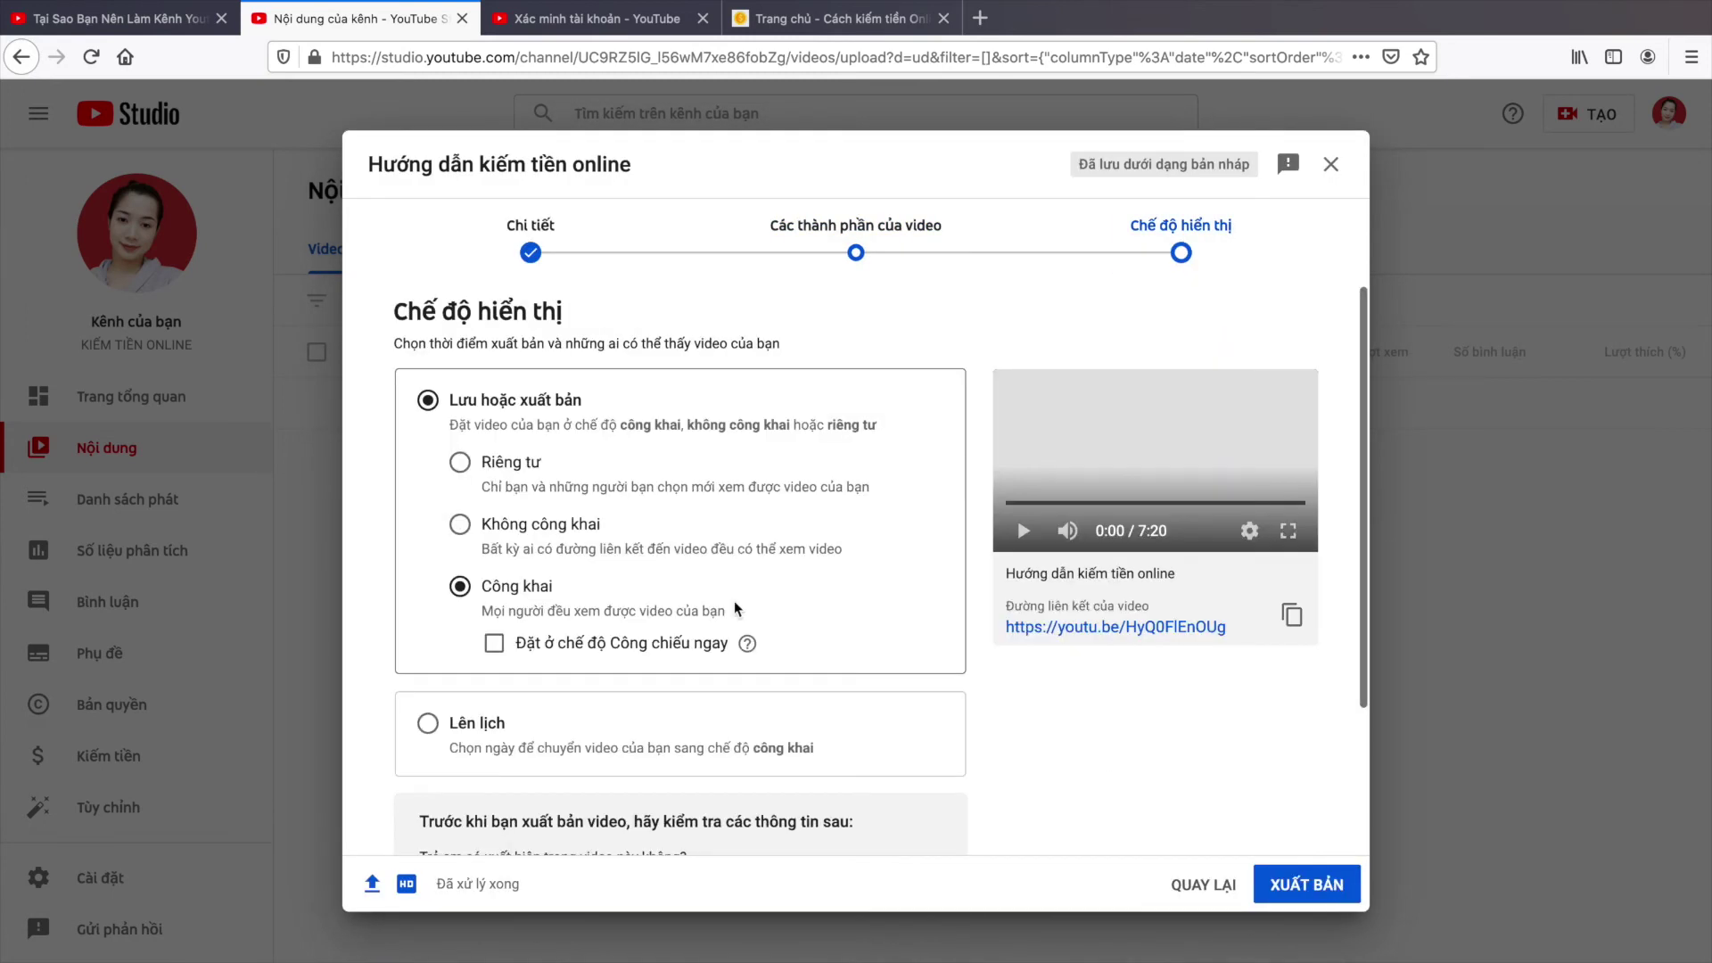
scroll(943, 667, "down", 4)
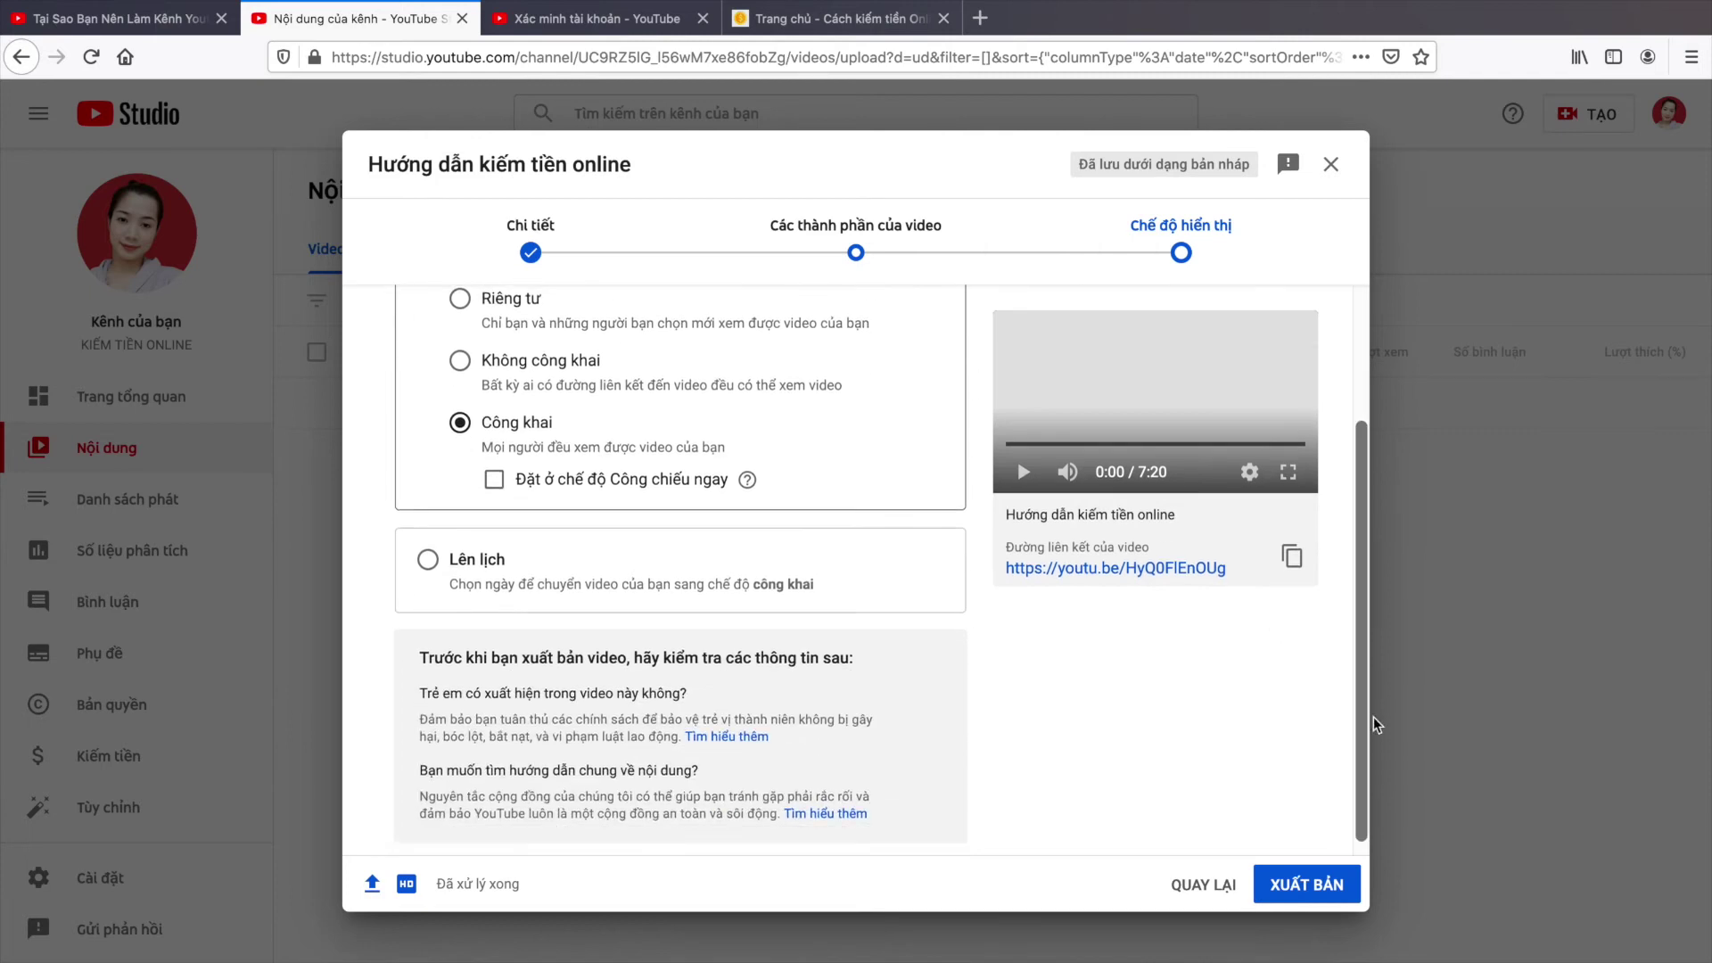
left_click(1304, 887)
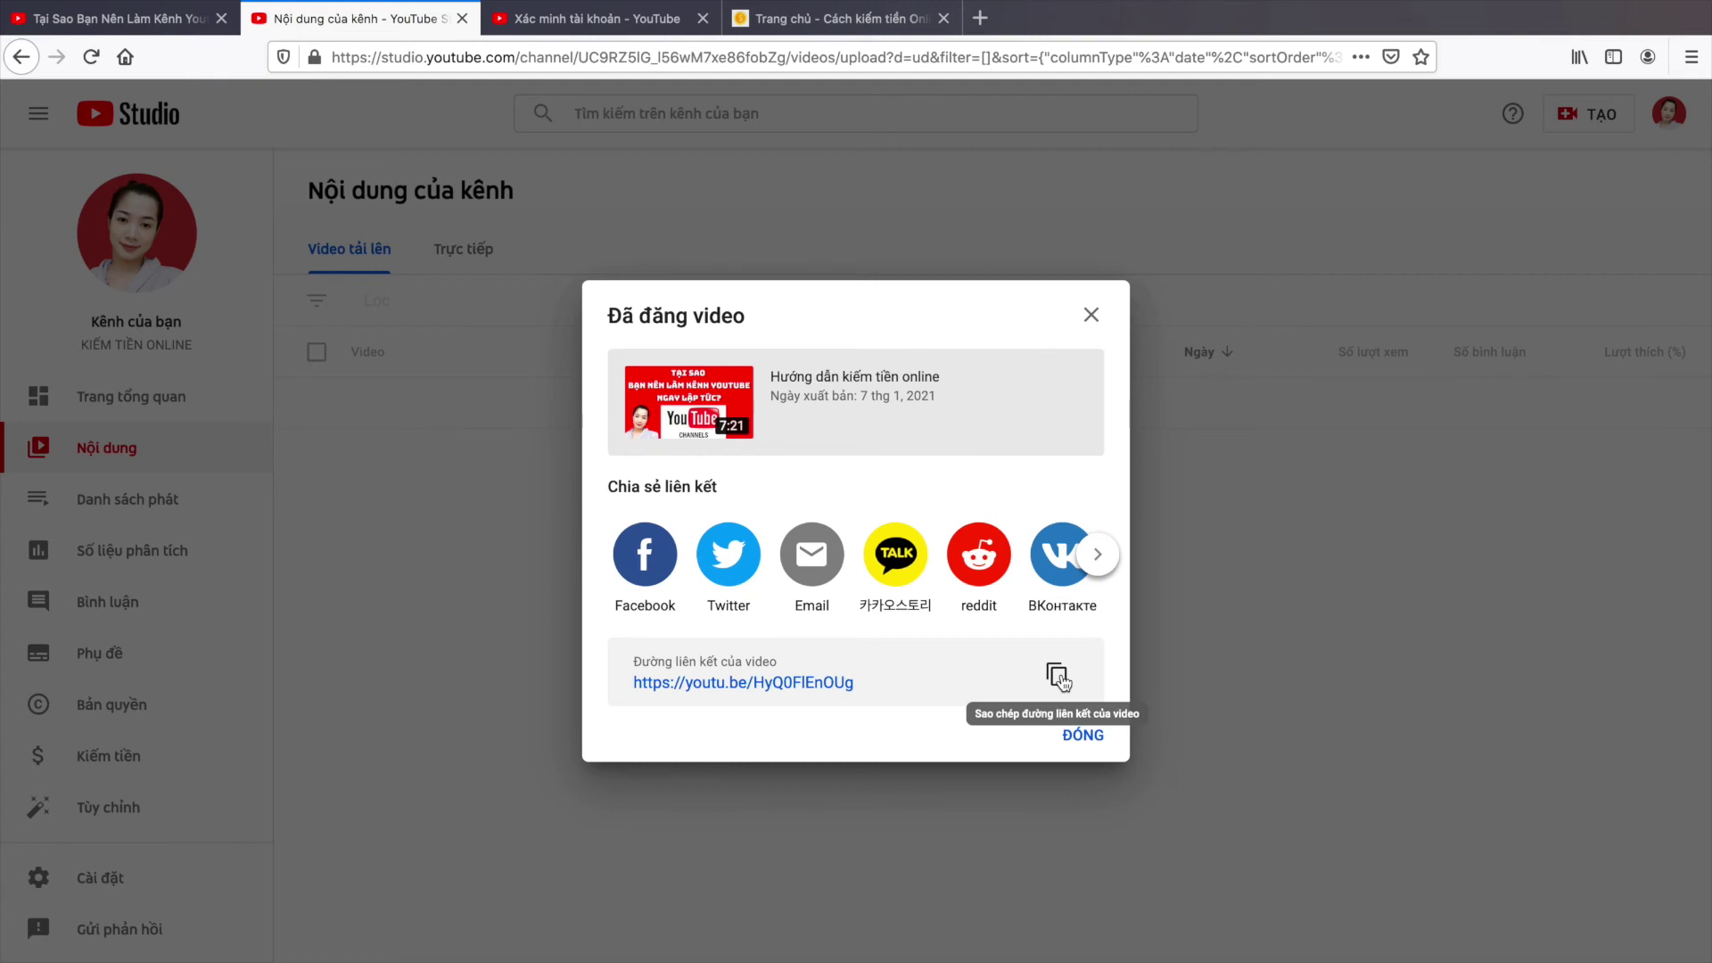
left_click(726, 685)
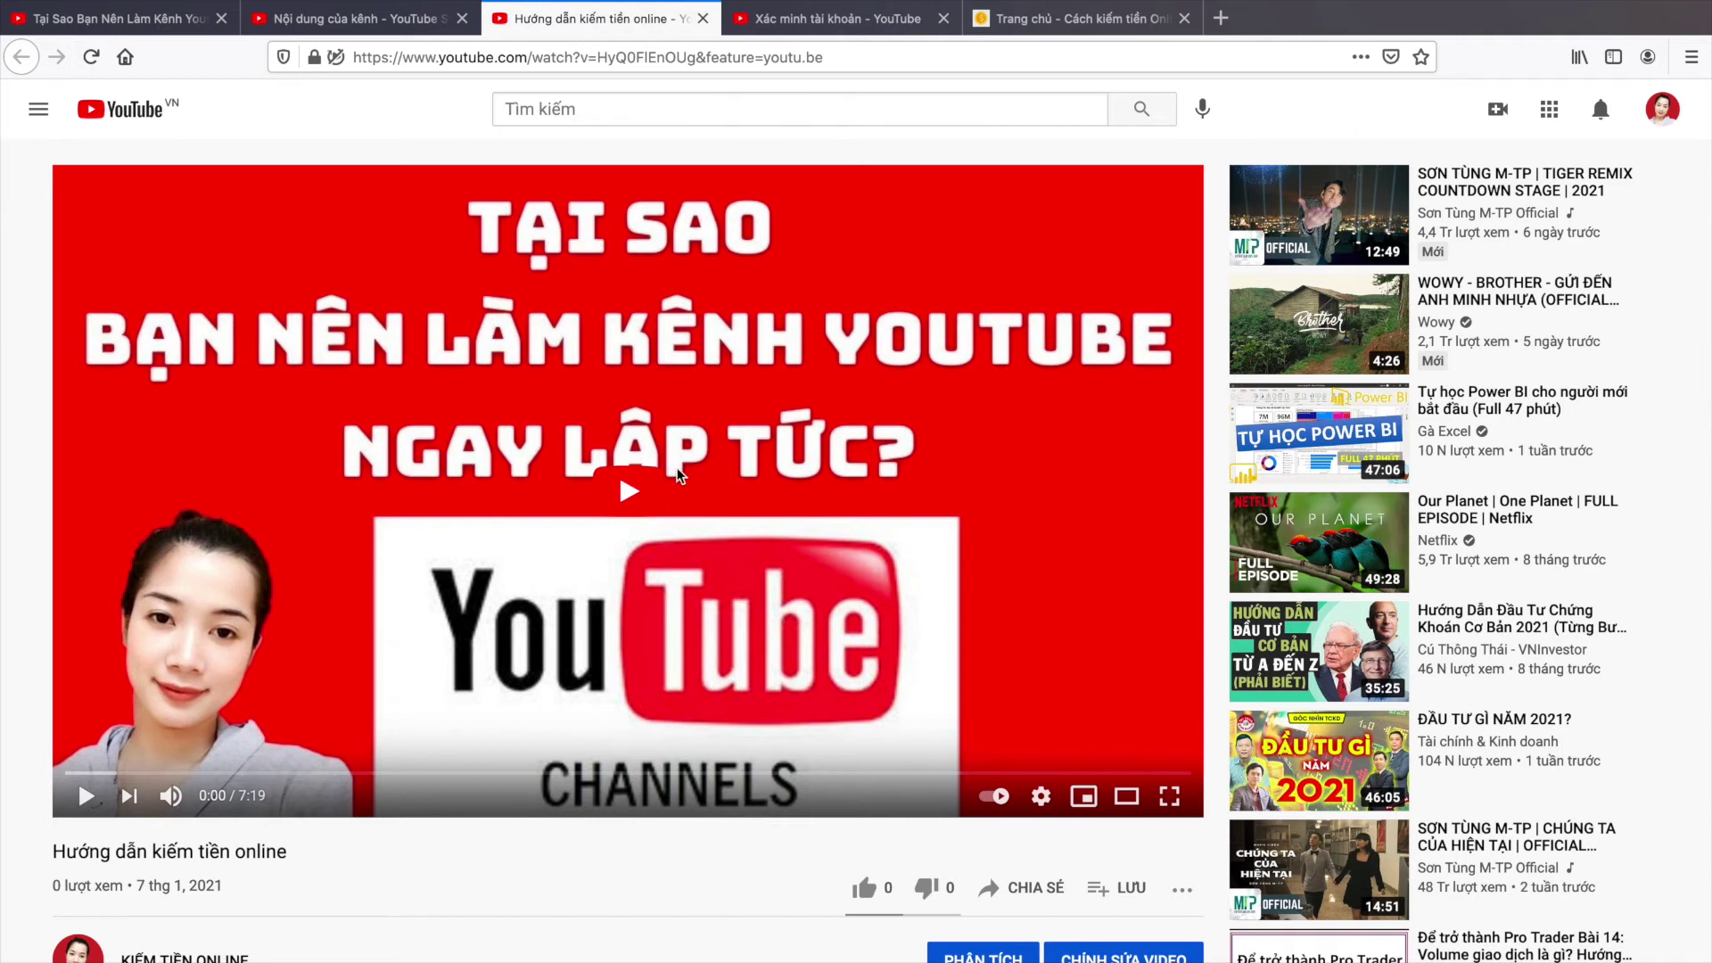
Step: Play the new video and pause it at 0:09
scroll(410, 464, "down", 1)
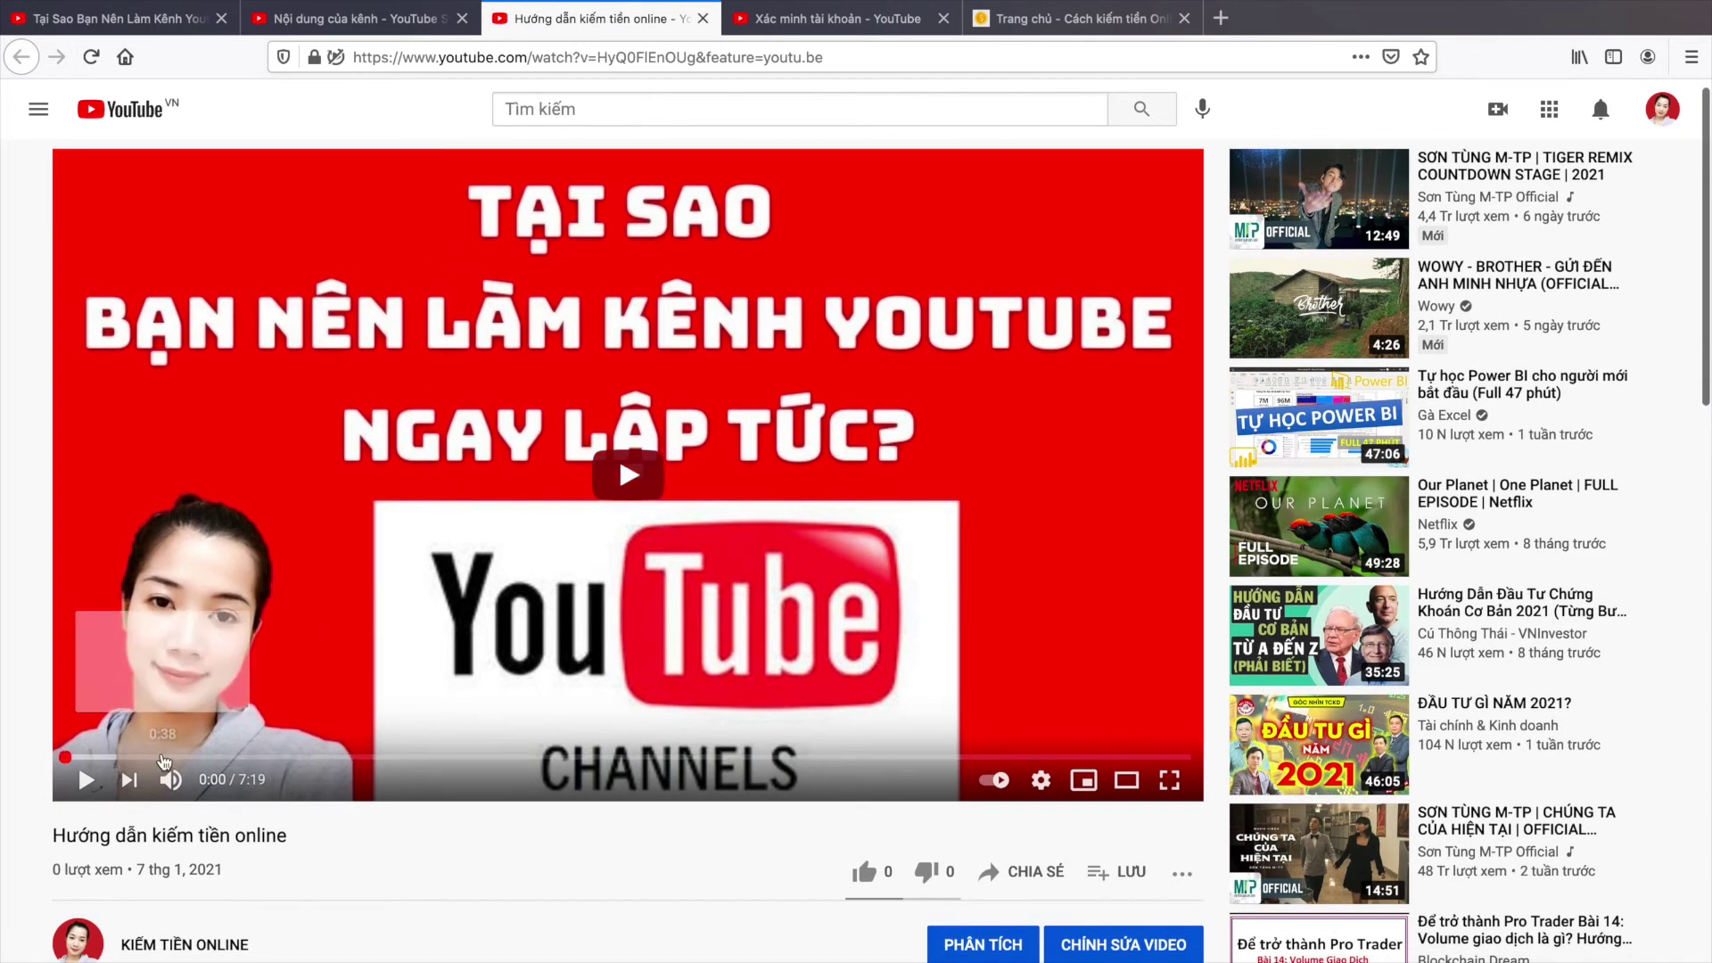
scroll(86, 782, "down", 1)
left_click(86, 778)
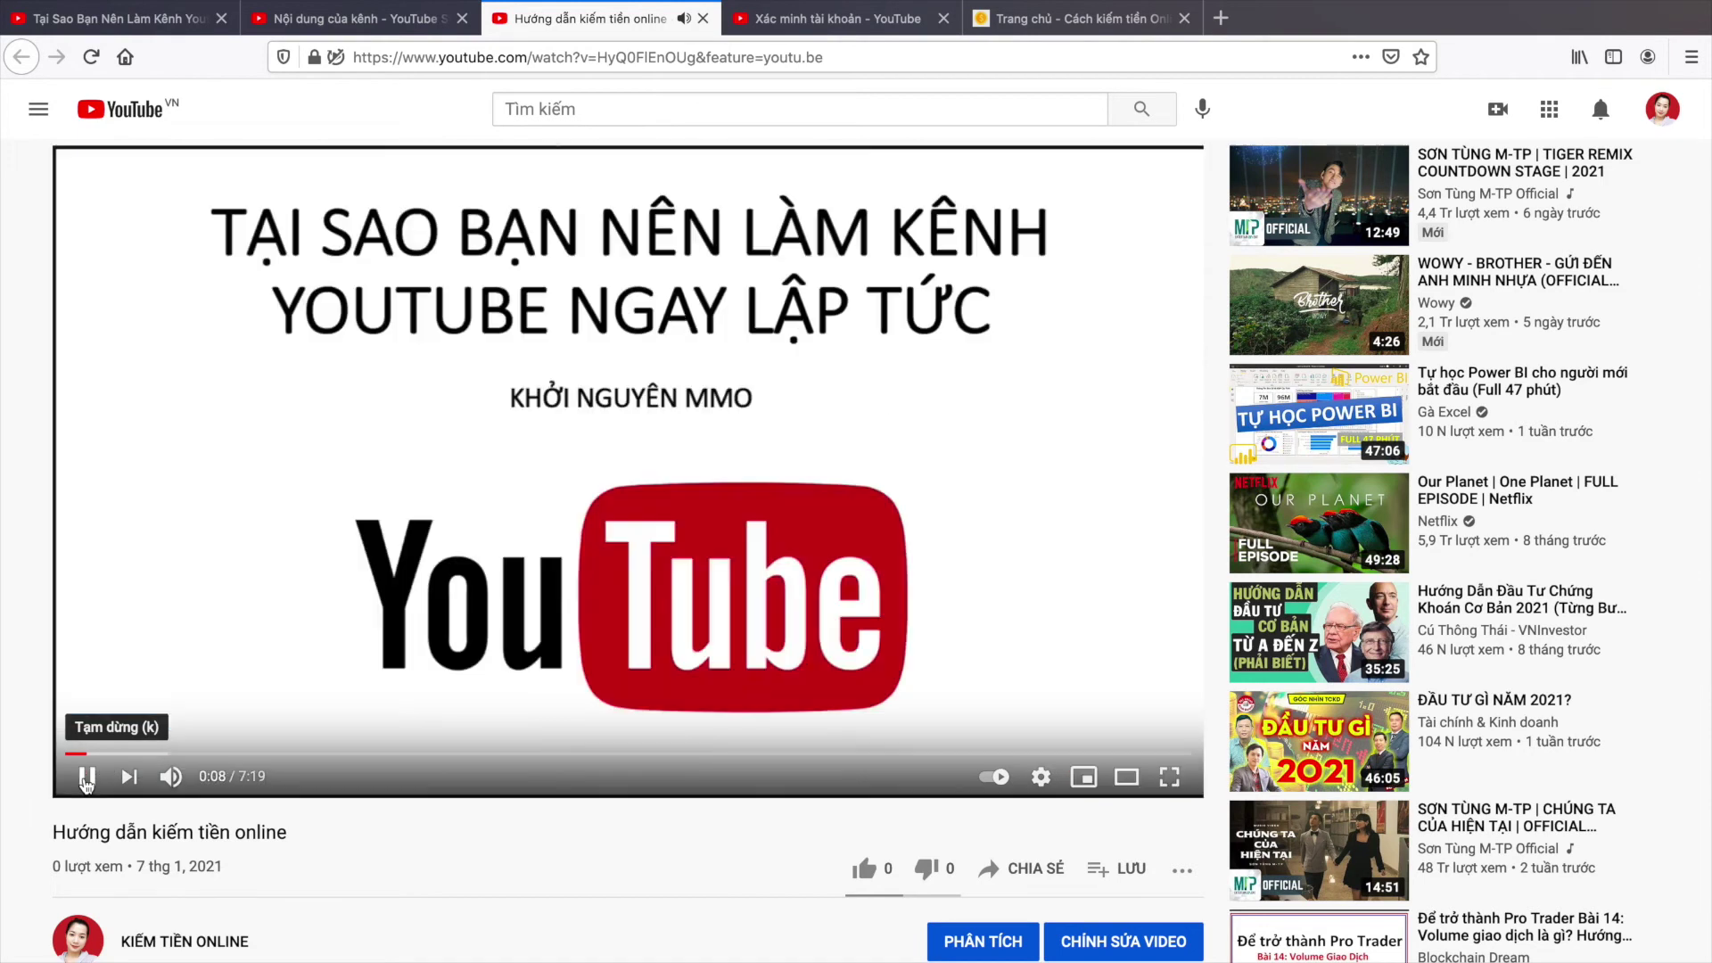
left_click(87, 775)
Step: Highlight the '0 lượt xem' view count, then go to CHỈNH SỬA VIDEO in Studio
scroll(368, 451, "down", 3)
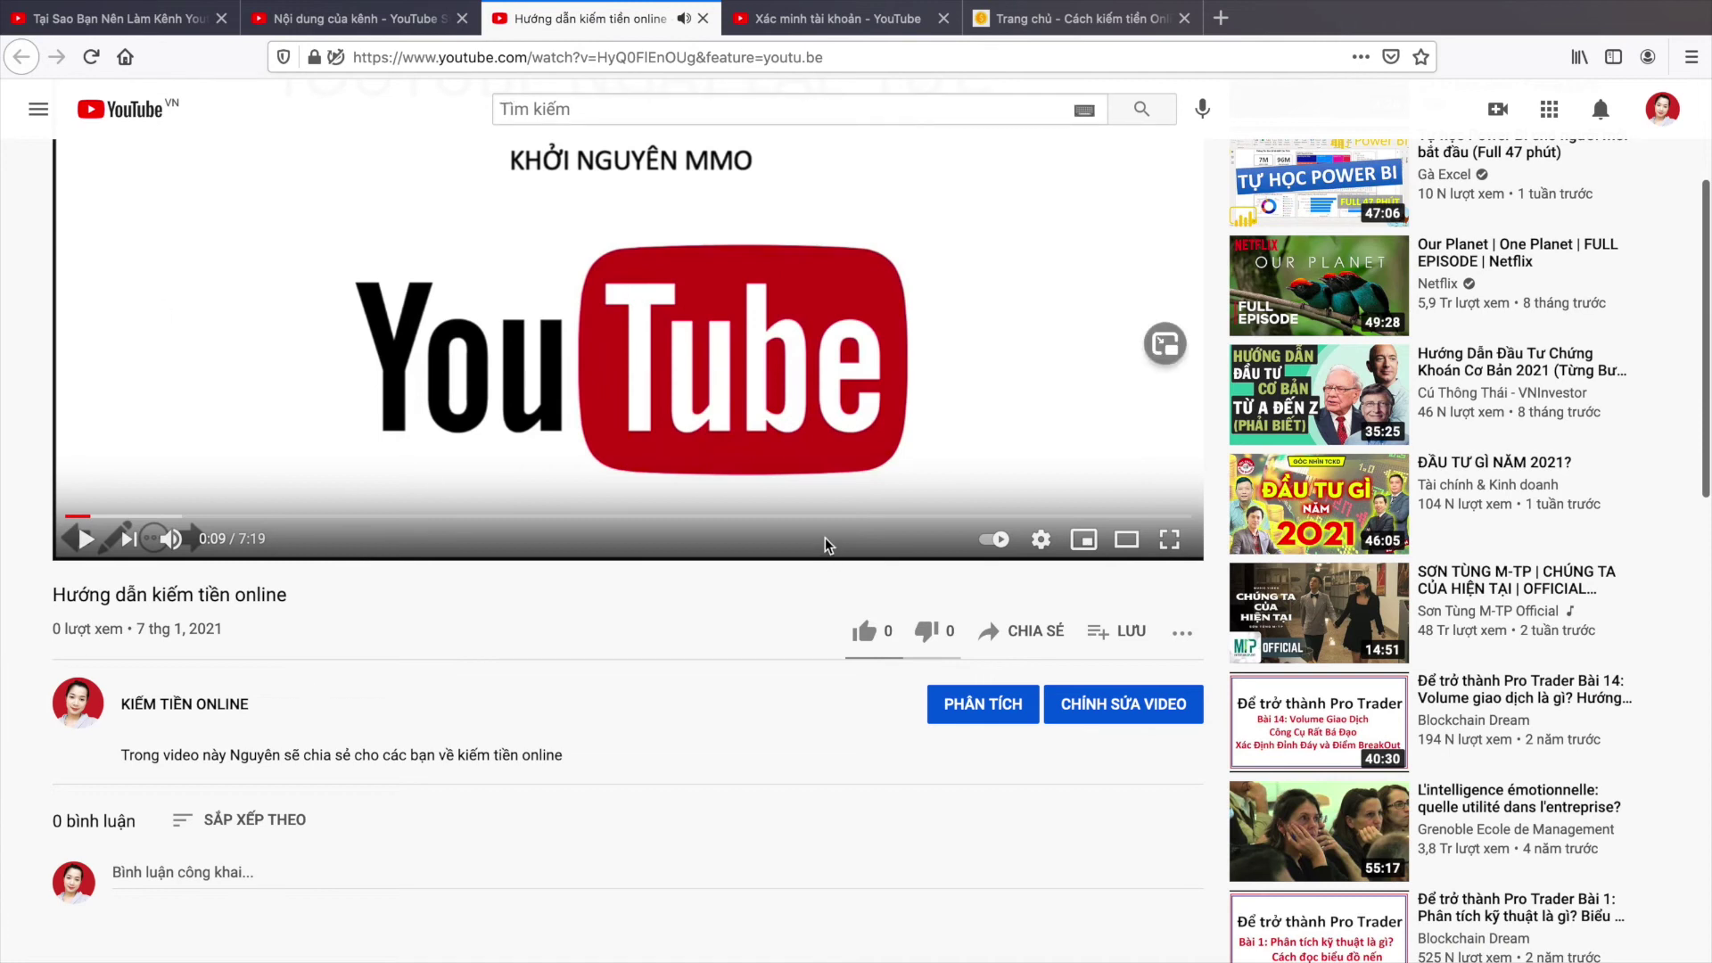
scroll(826, 542, "up", 2)
scroll(826, 542, "down", 2)
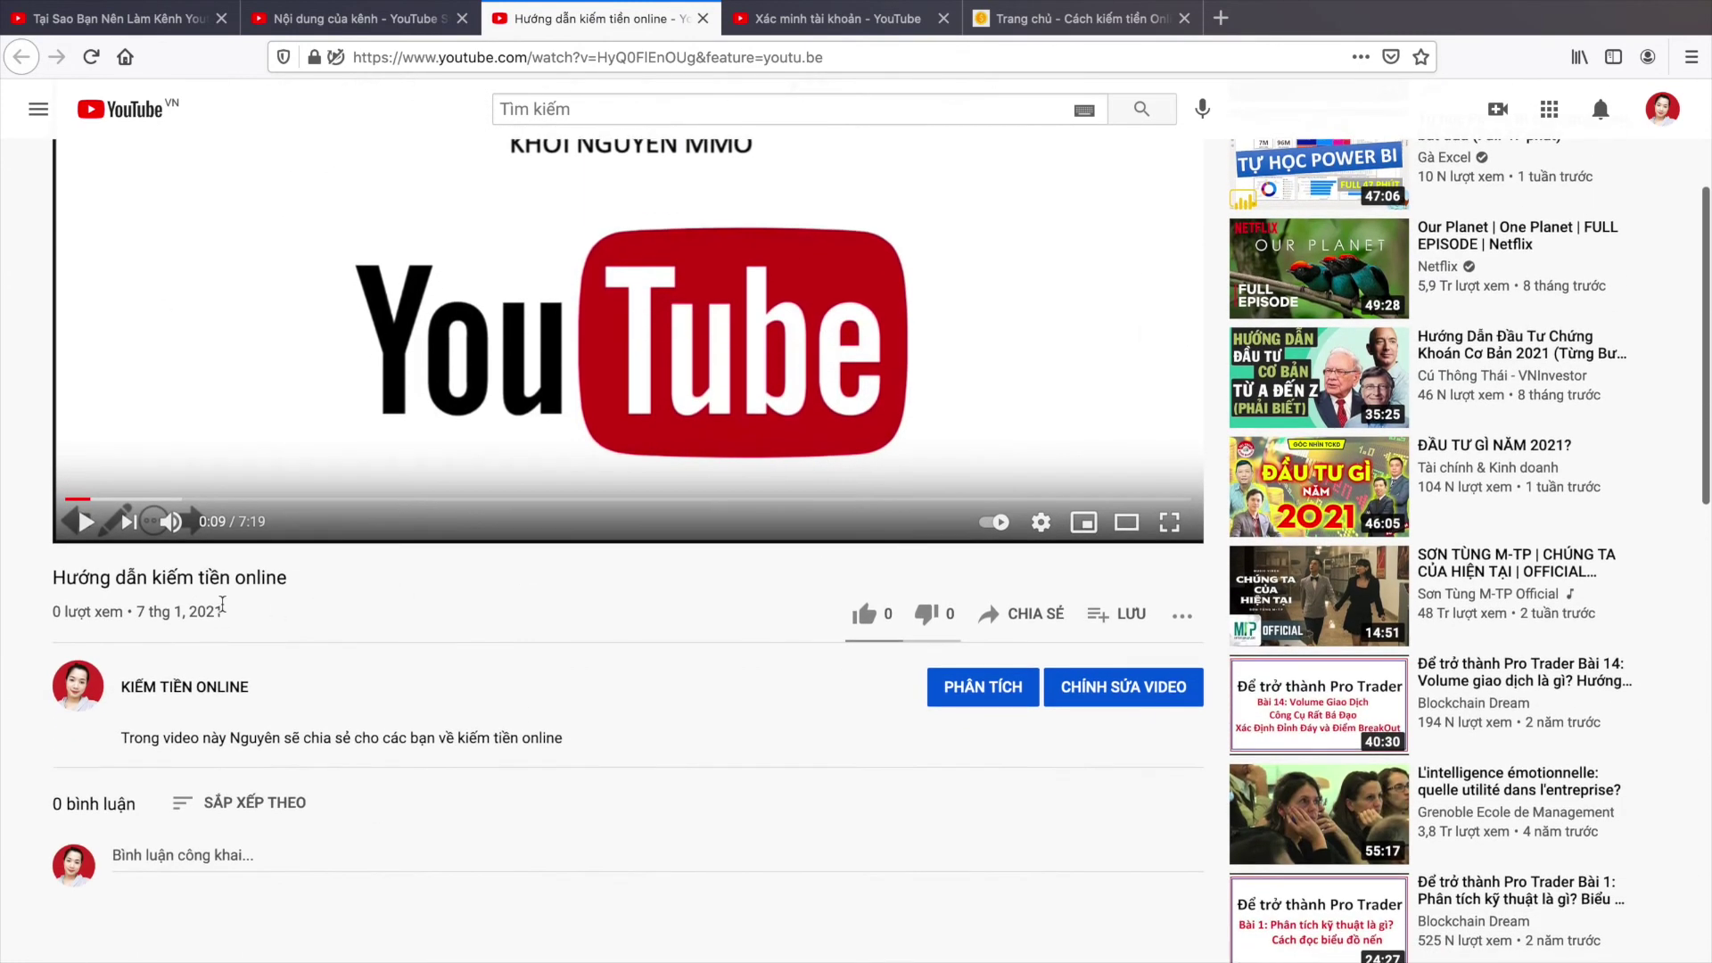
left_click_drag(54, 611, 132, 613)
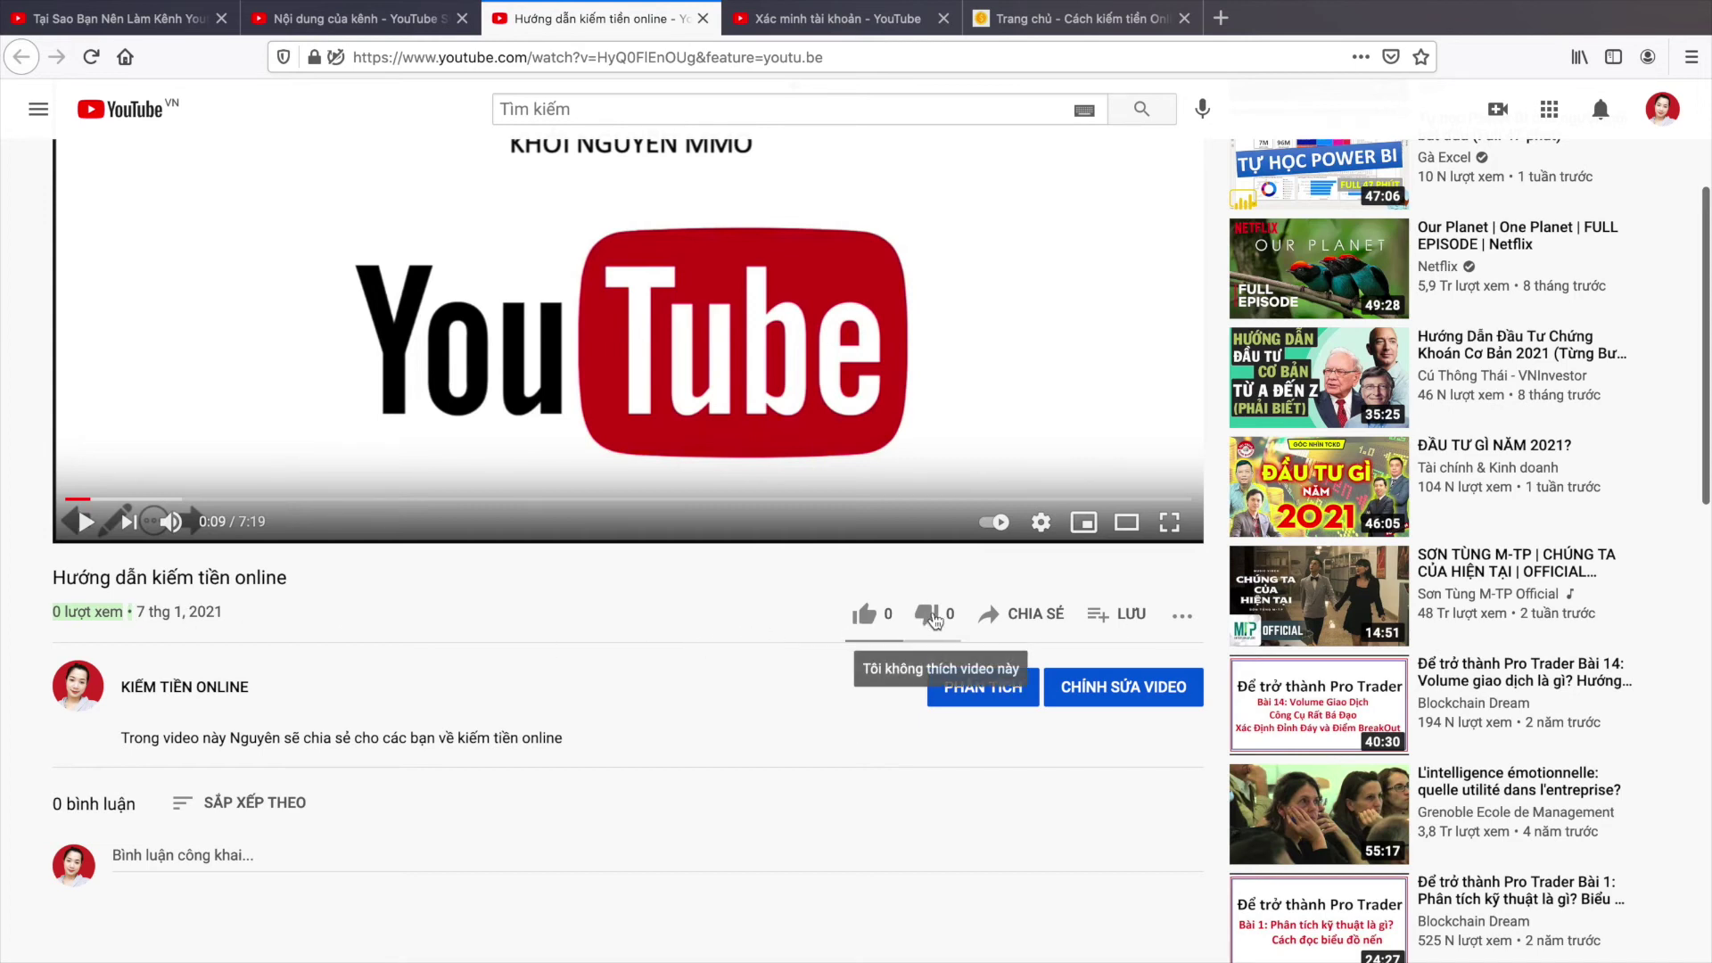
scroll(613, 664, "down", 3)
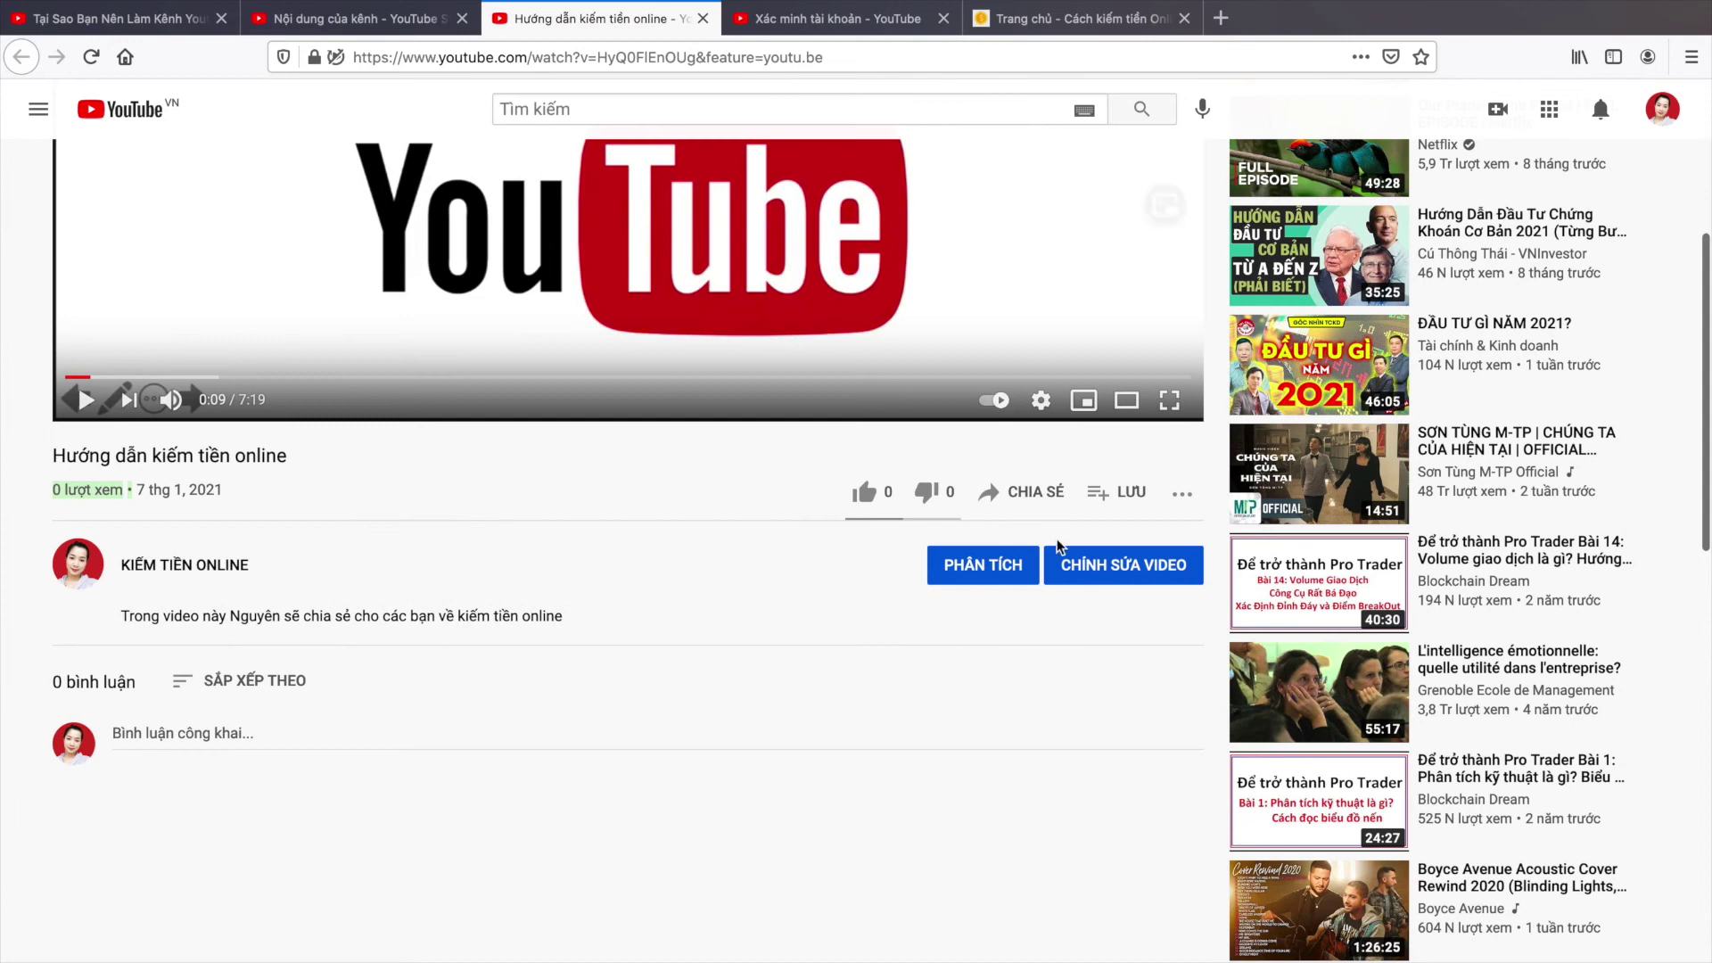
scroll(1142, 550, "up", 5)
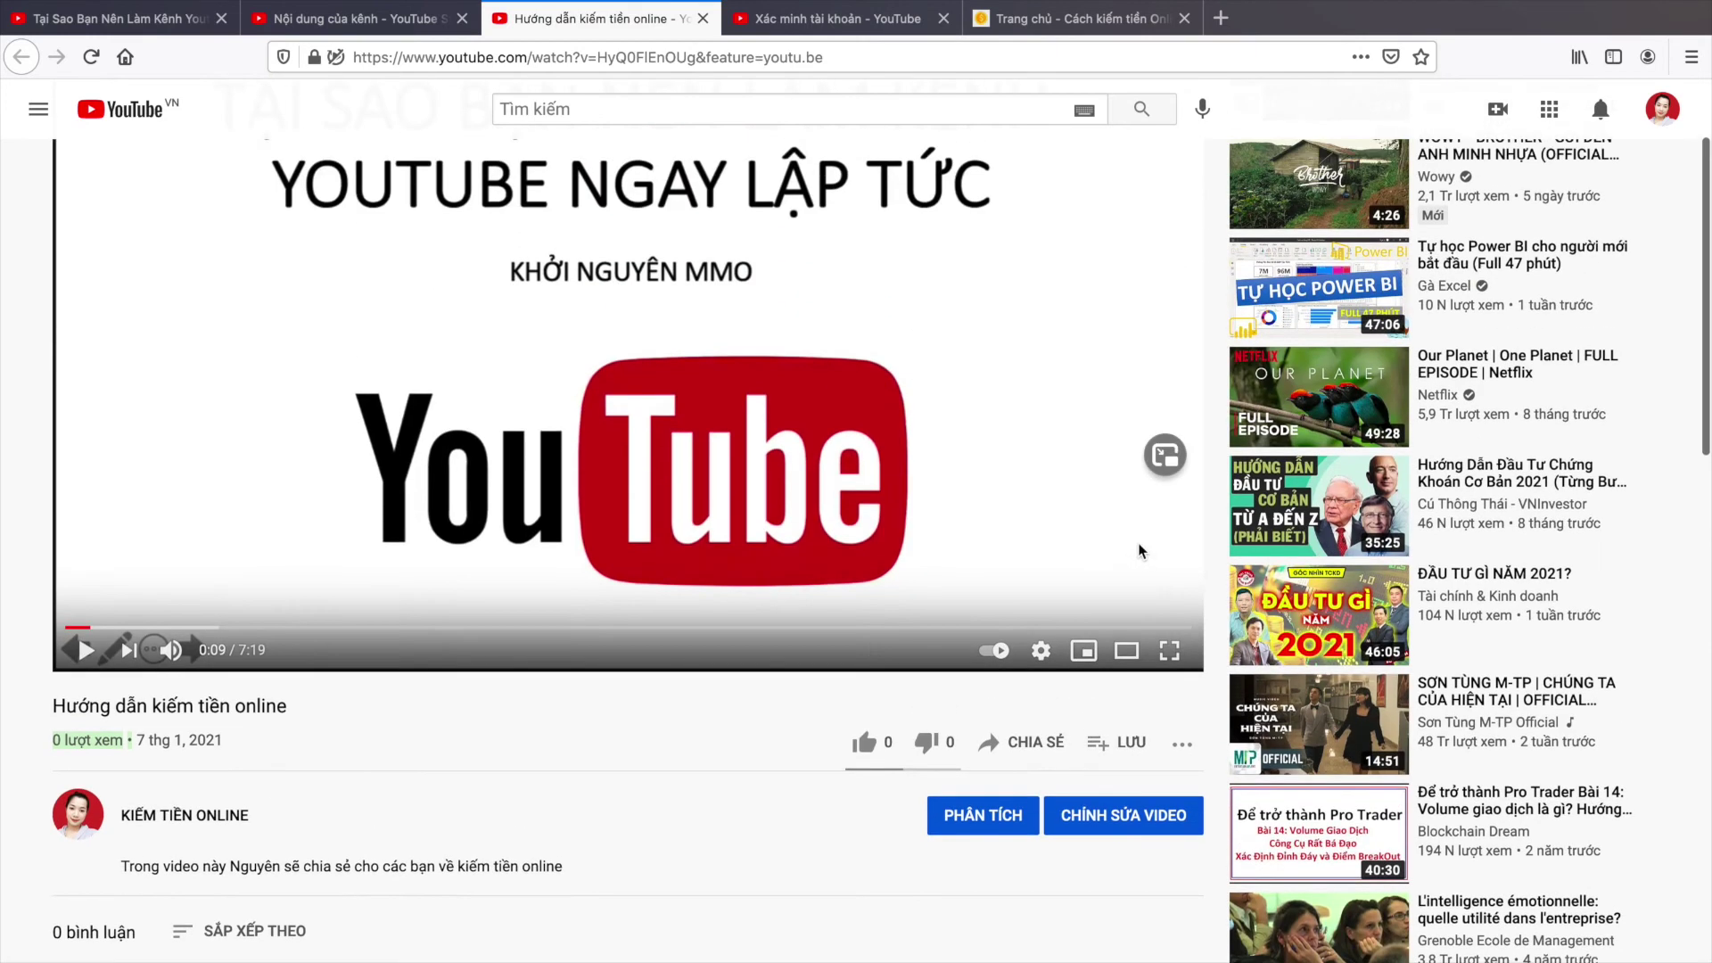
left_click(1120, 822)
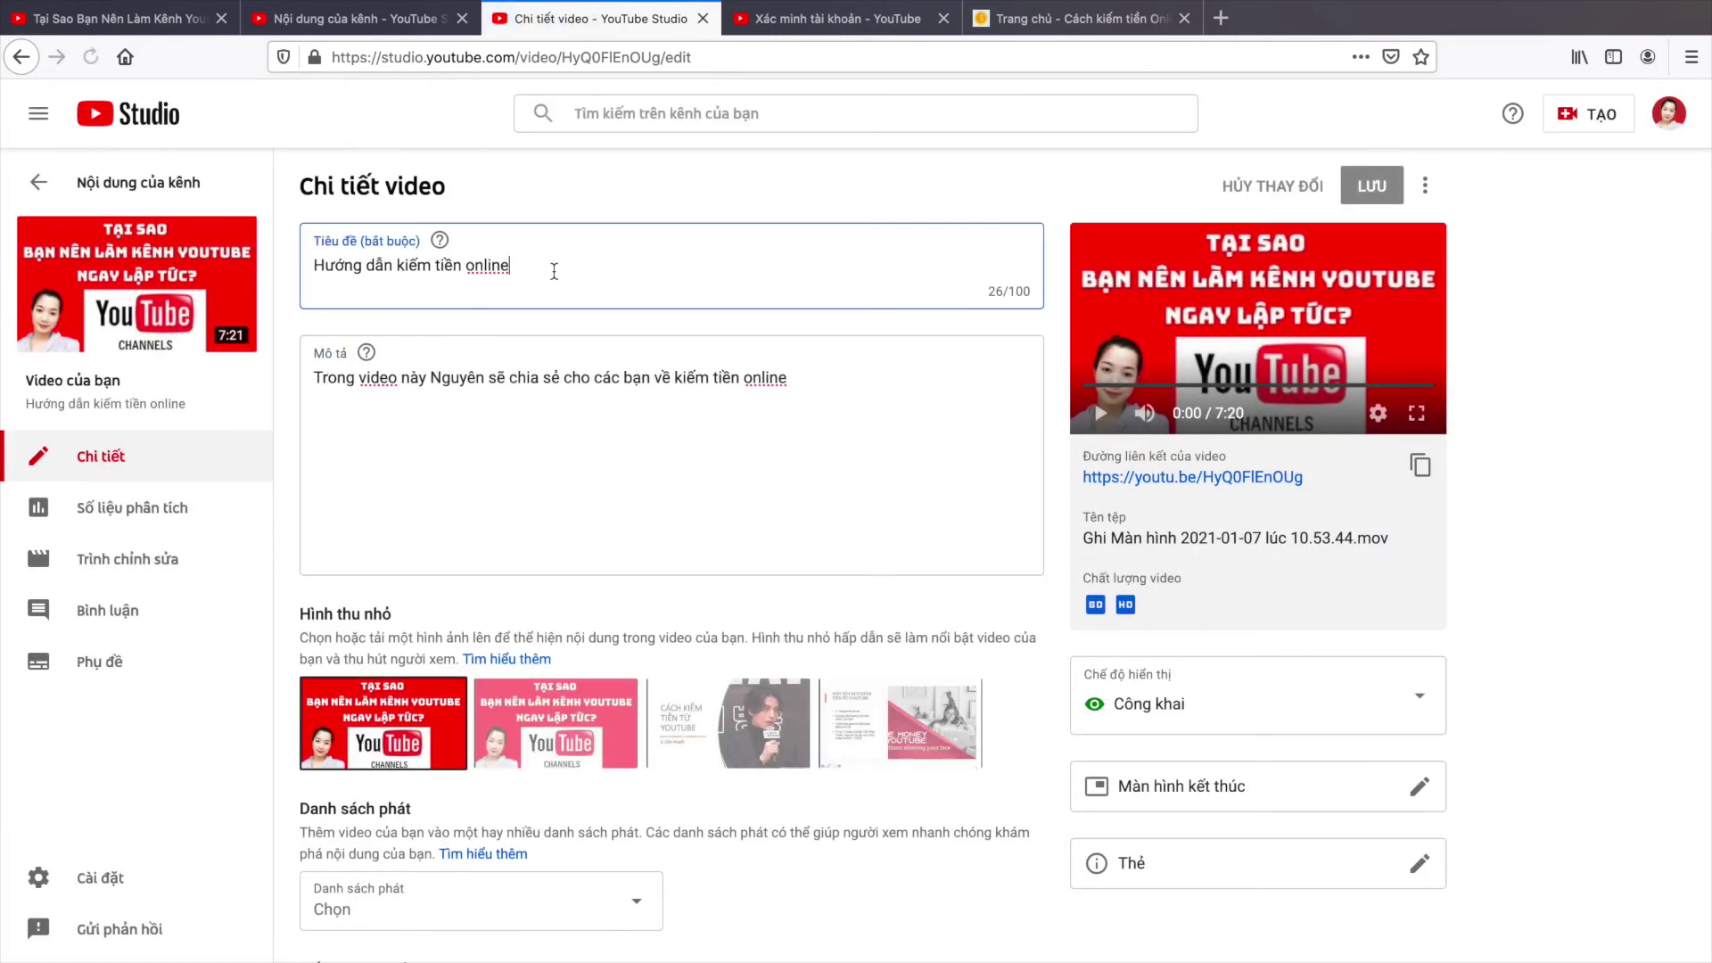
Step: Scroll through the Chi tiết video page's description, thumbnail and visibility fields
left_click(452, 422)
scroll(648, 462, "down", 5)
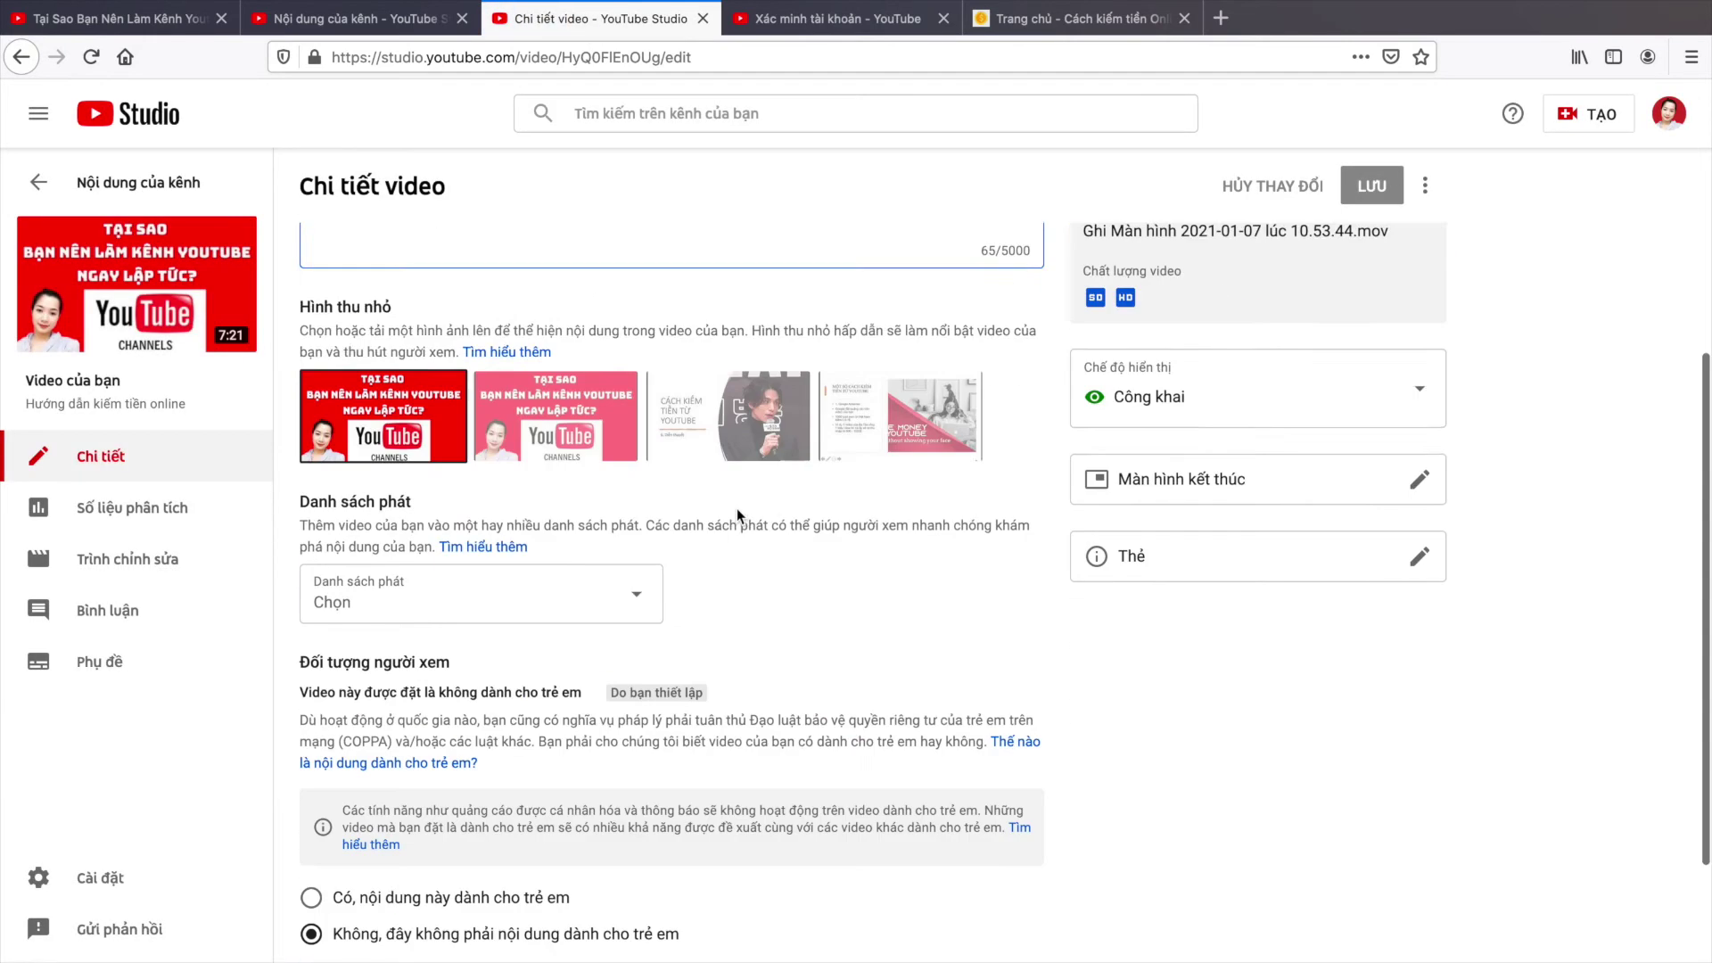
scroll(624, 714, "up", 4)
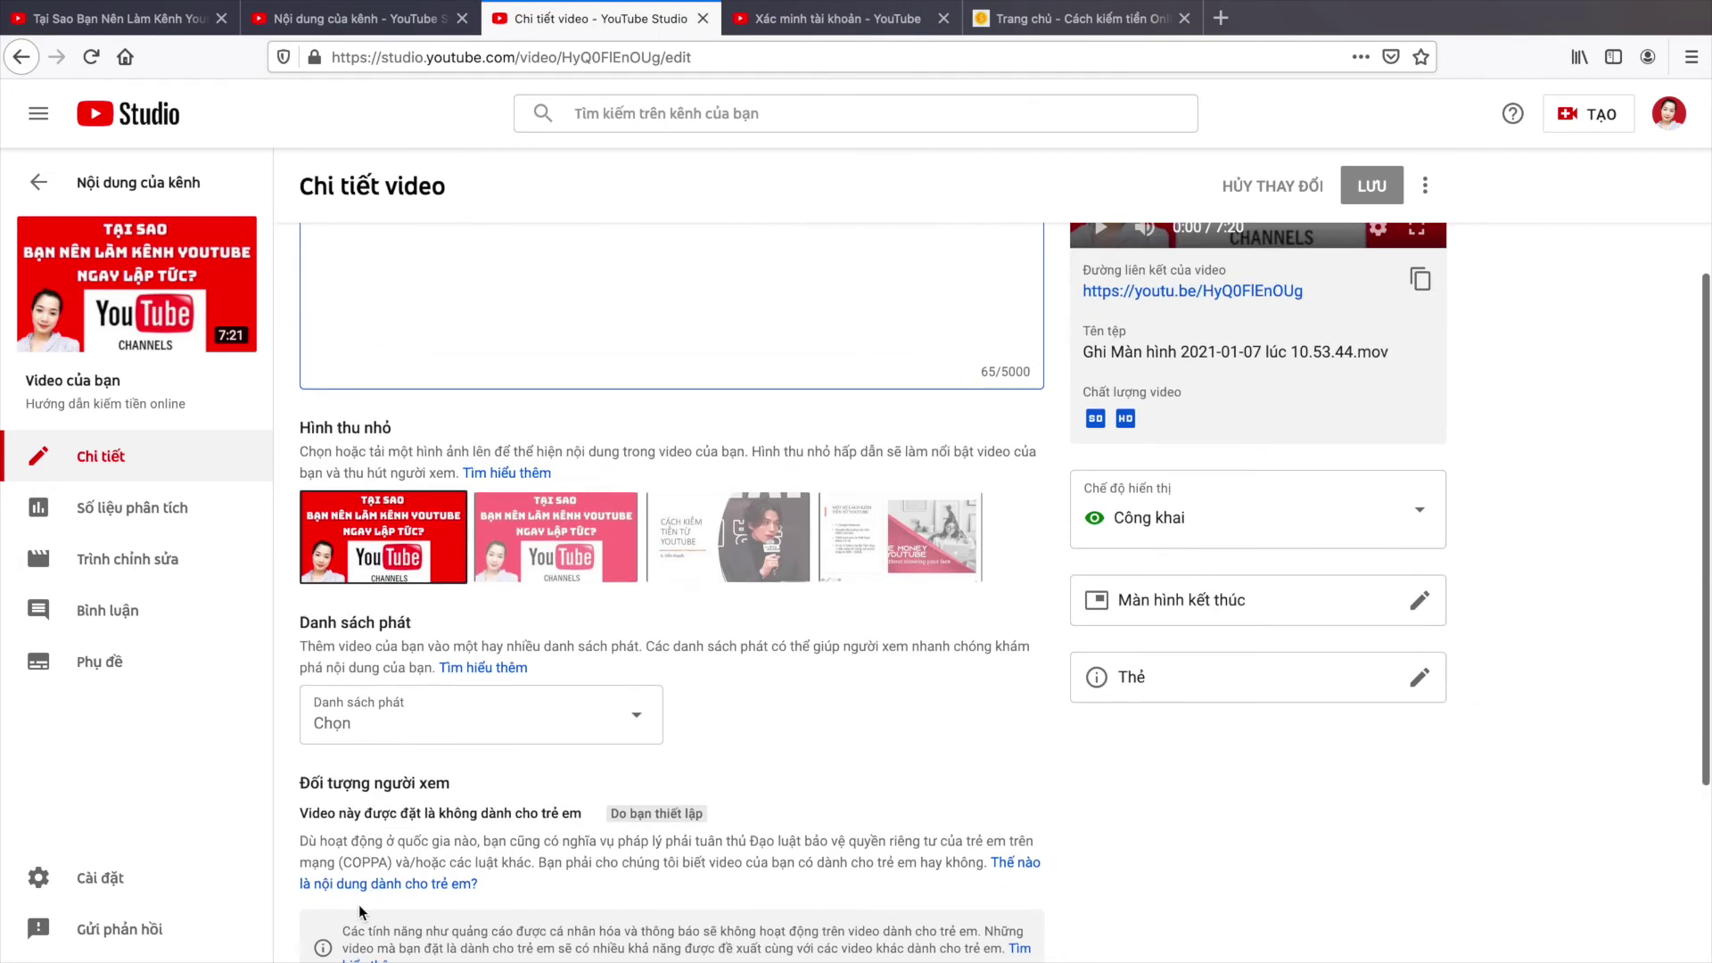
scroll(705, 773, "down", 4)
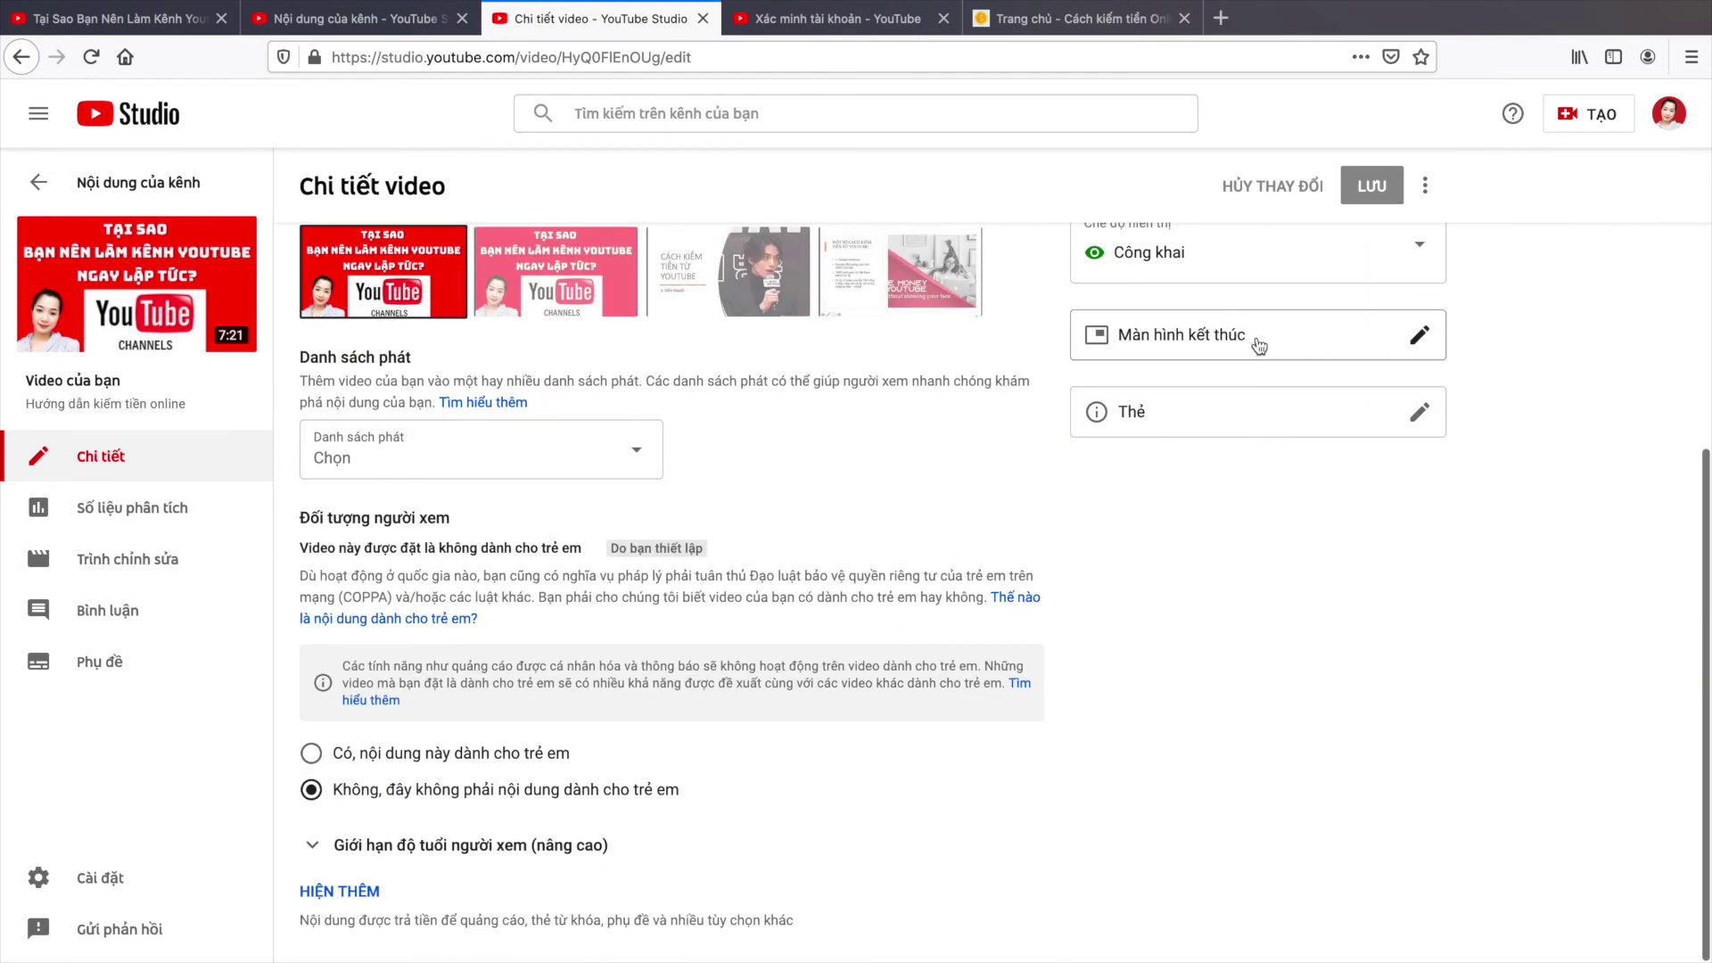
scroll(1243, 351, "up", 1)
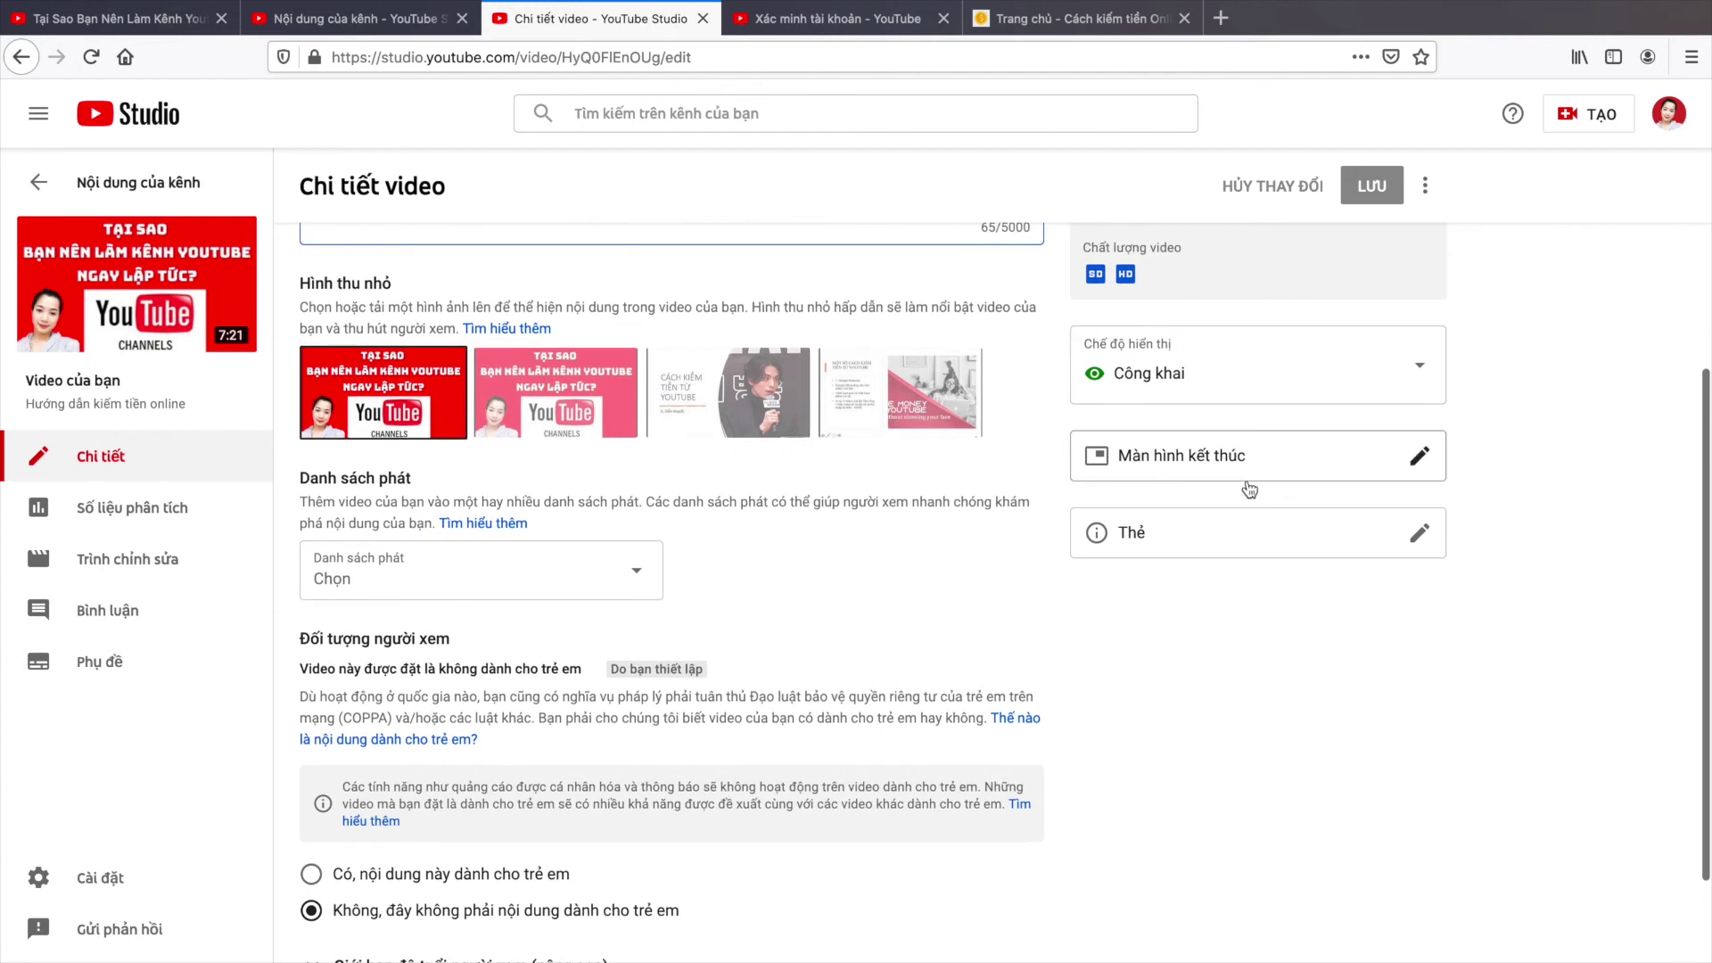
scroll(1241, 479, "up", 3)
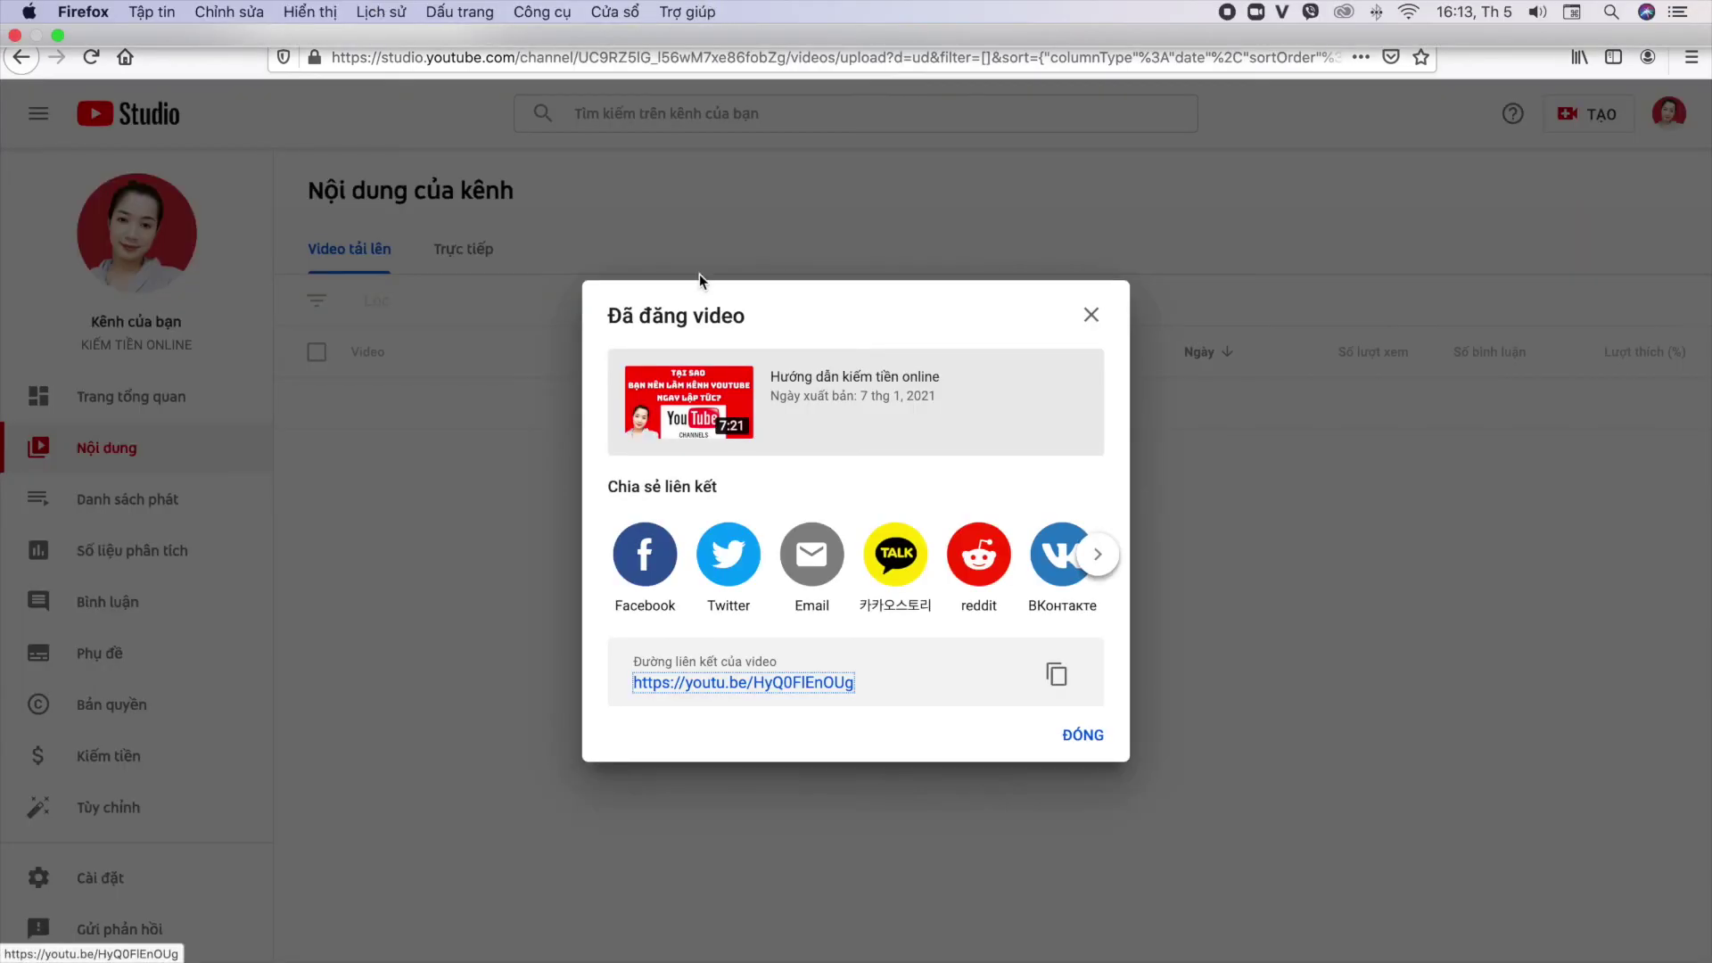
Step: Close the 'Đã đăng video' dialog and go to TÙY CHỈNH KÊNH from the KIẾM TIỀN ONLINE channel page
left_click(1089, 314)
left_click(649, 23)
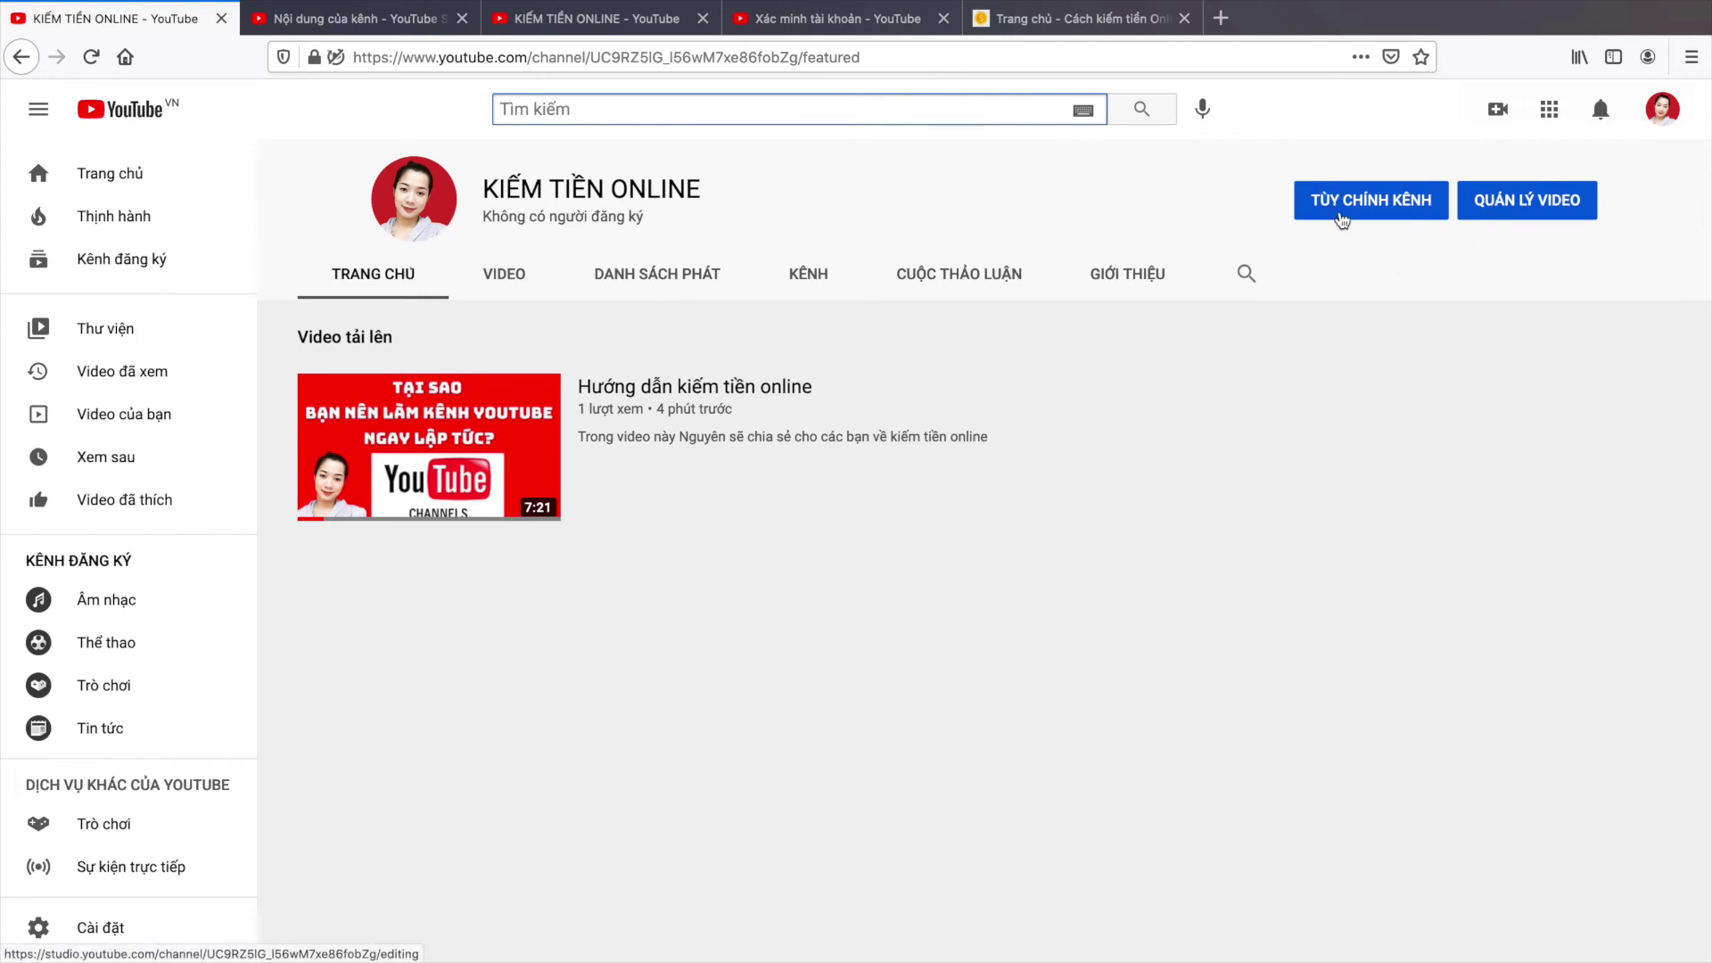
left_click(417, 200)
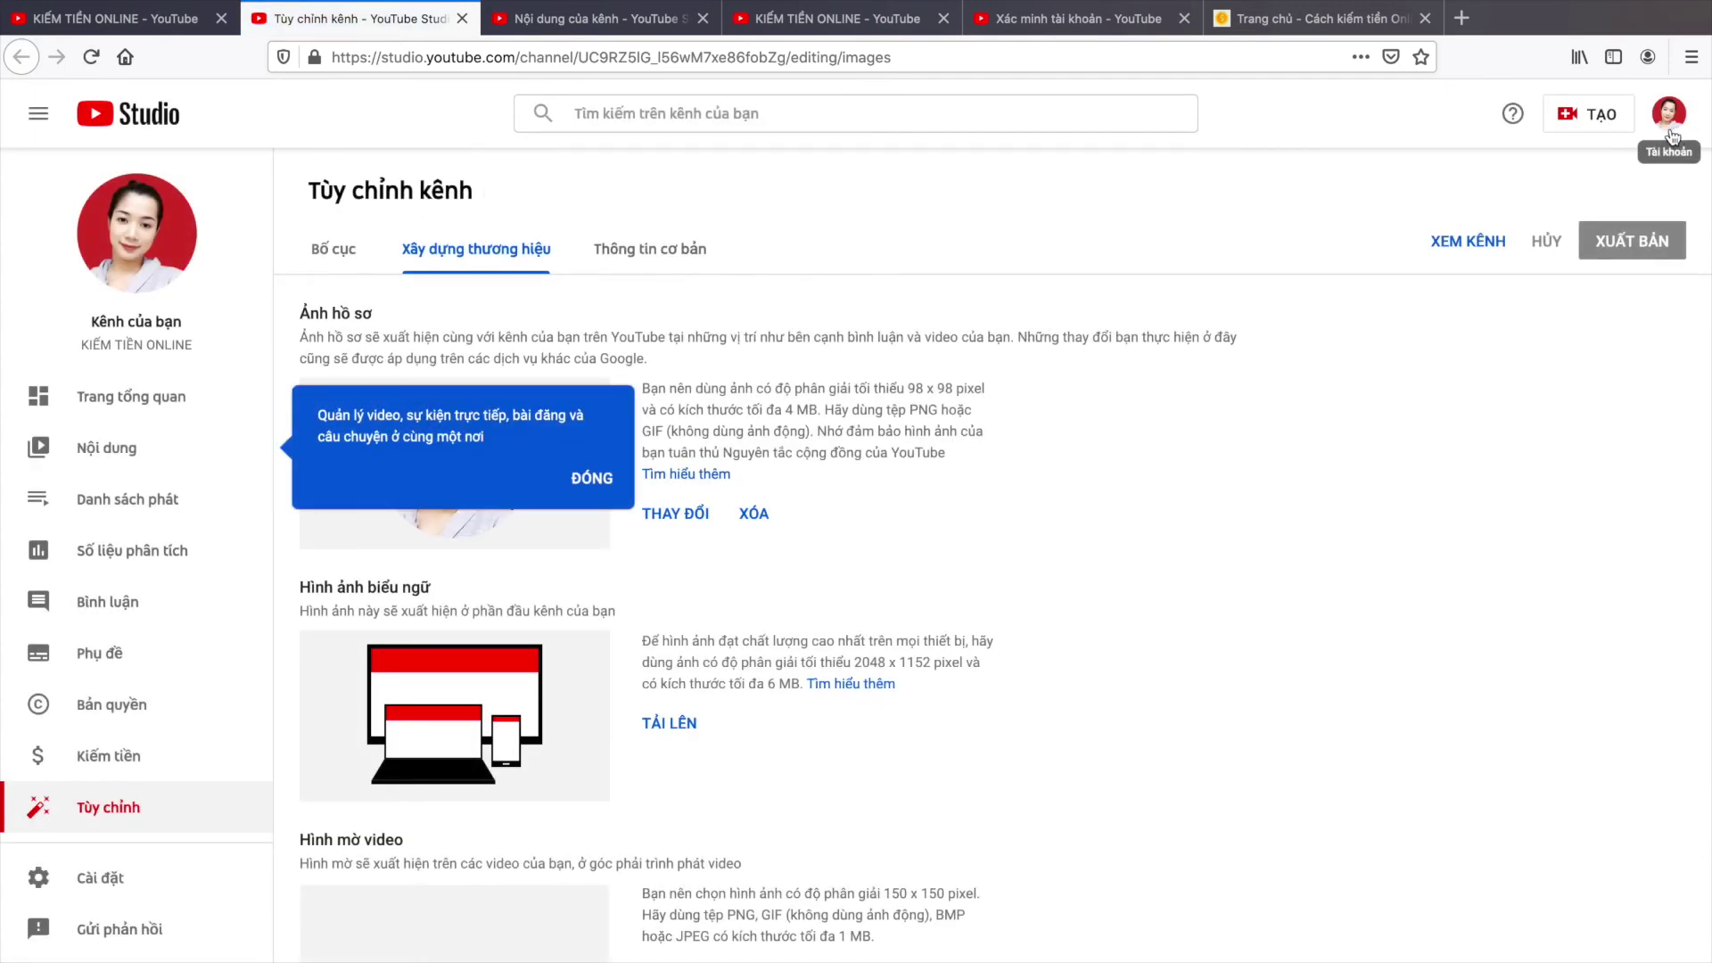
Step: Dismiss the first tip and cancel replacing the profile picture
left_click(593, 479)
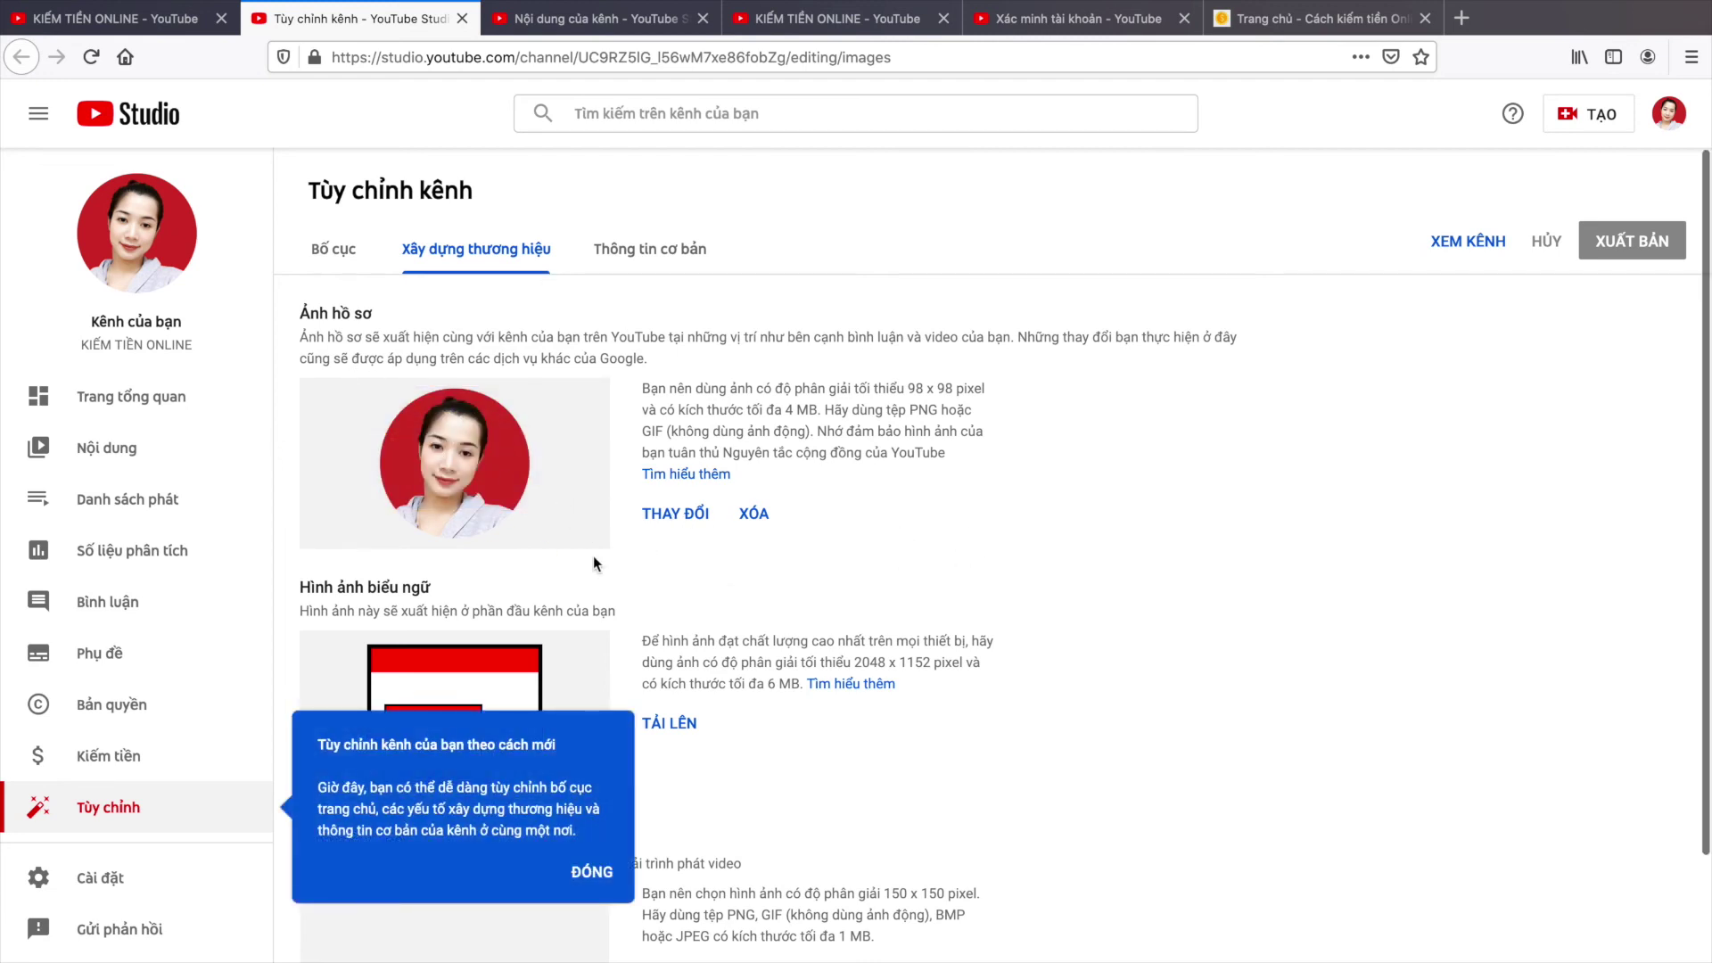
left_click(688, 525)
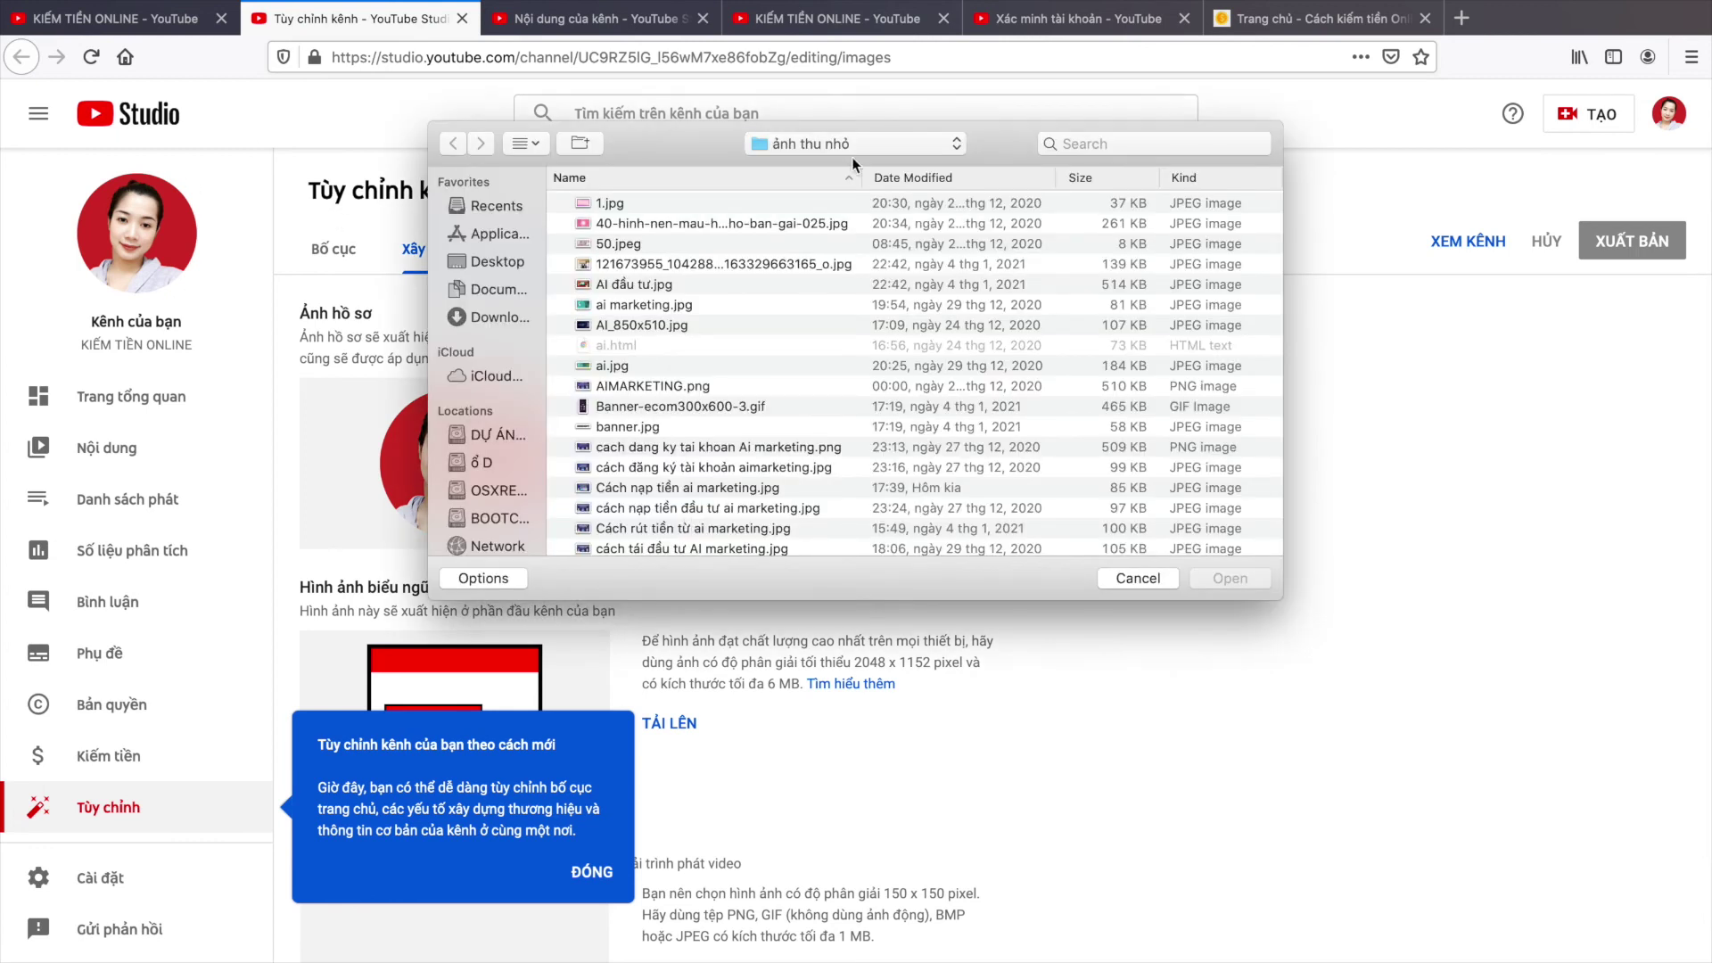
left_click(1138, 578)
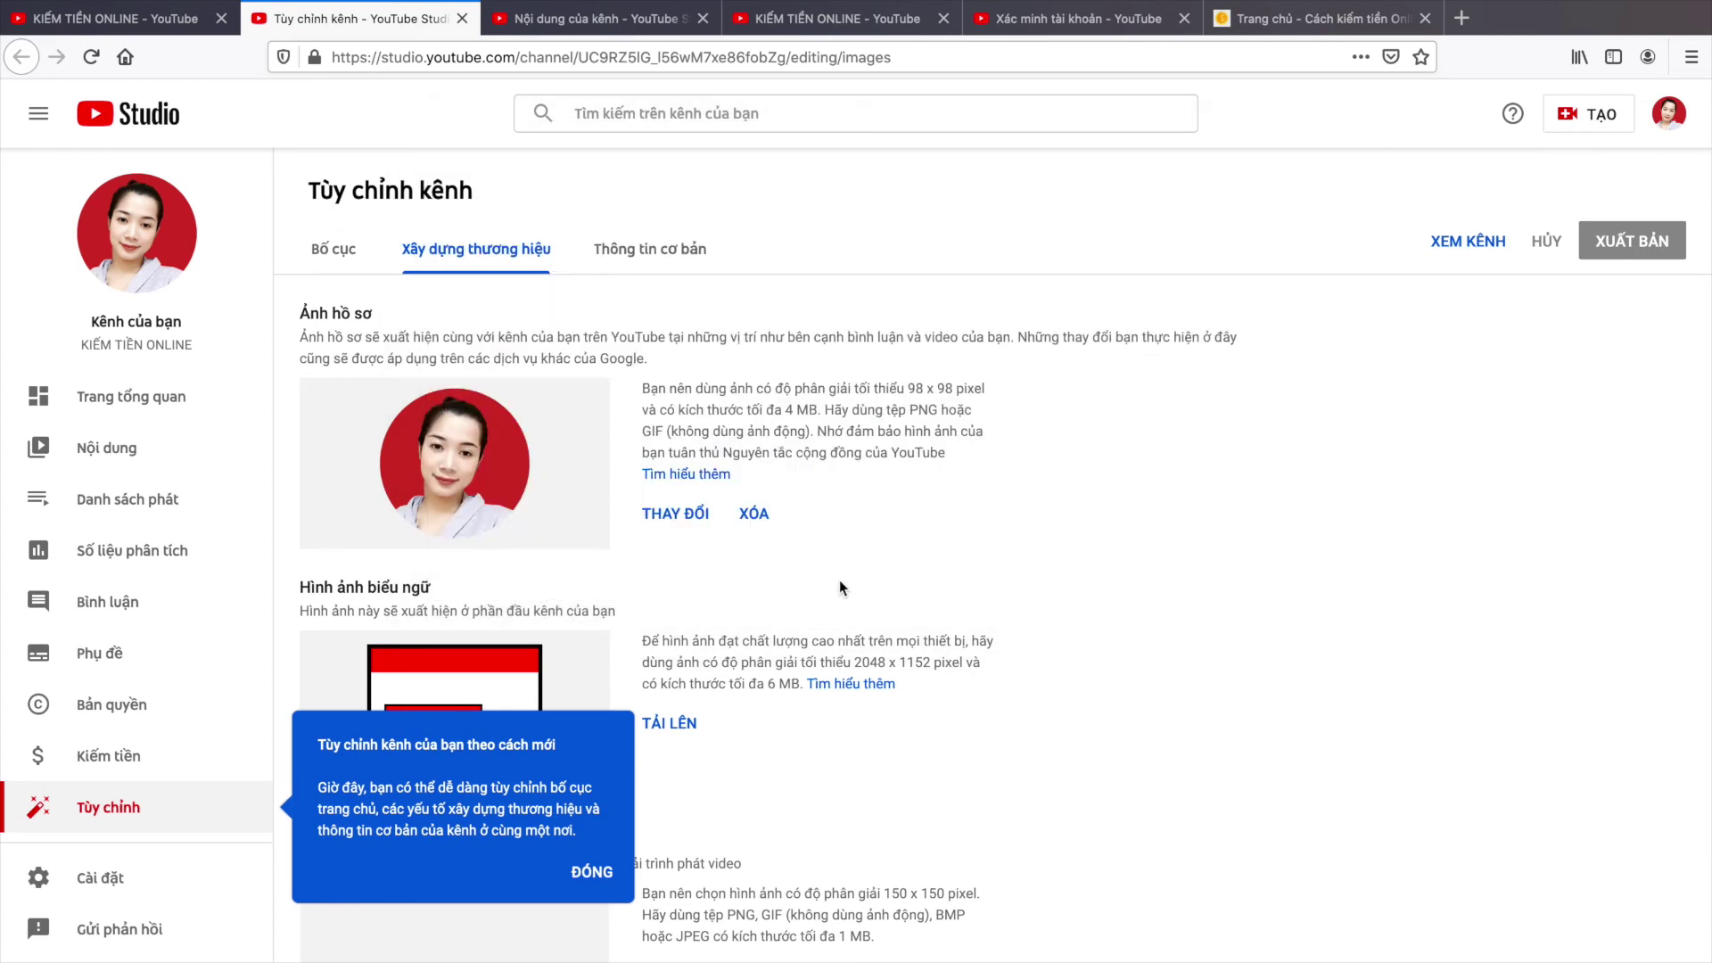
Step: Dismiss the remaining customisation tip and switch back to the channel content list
left_click(596, 869)
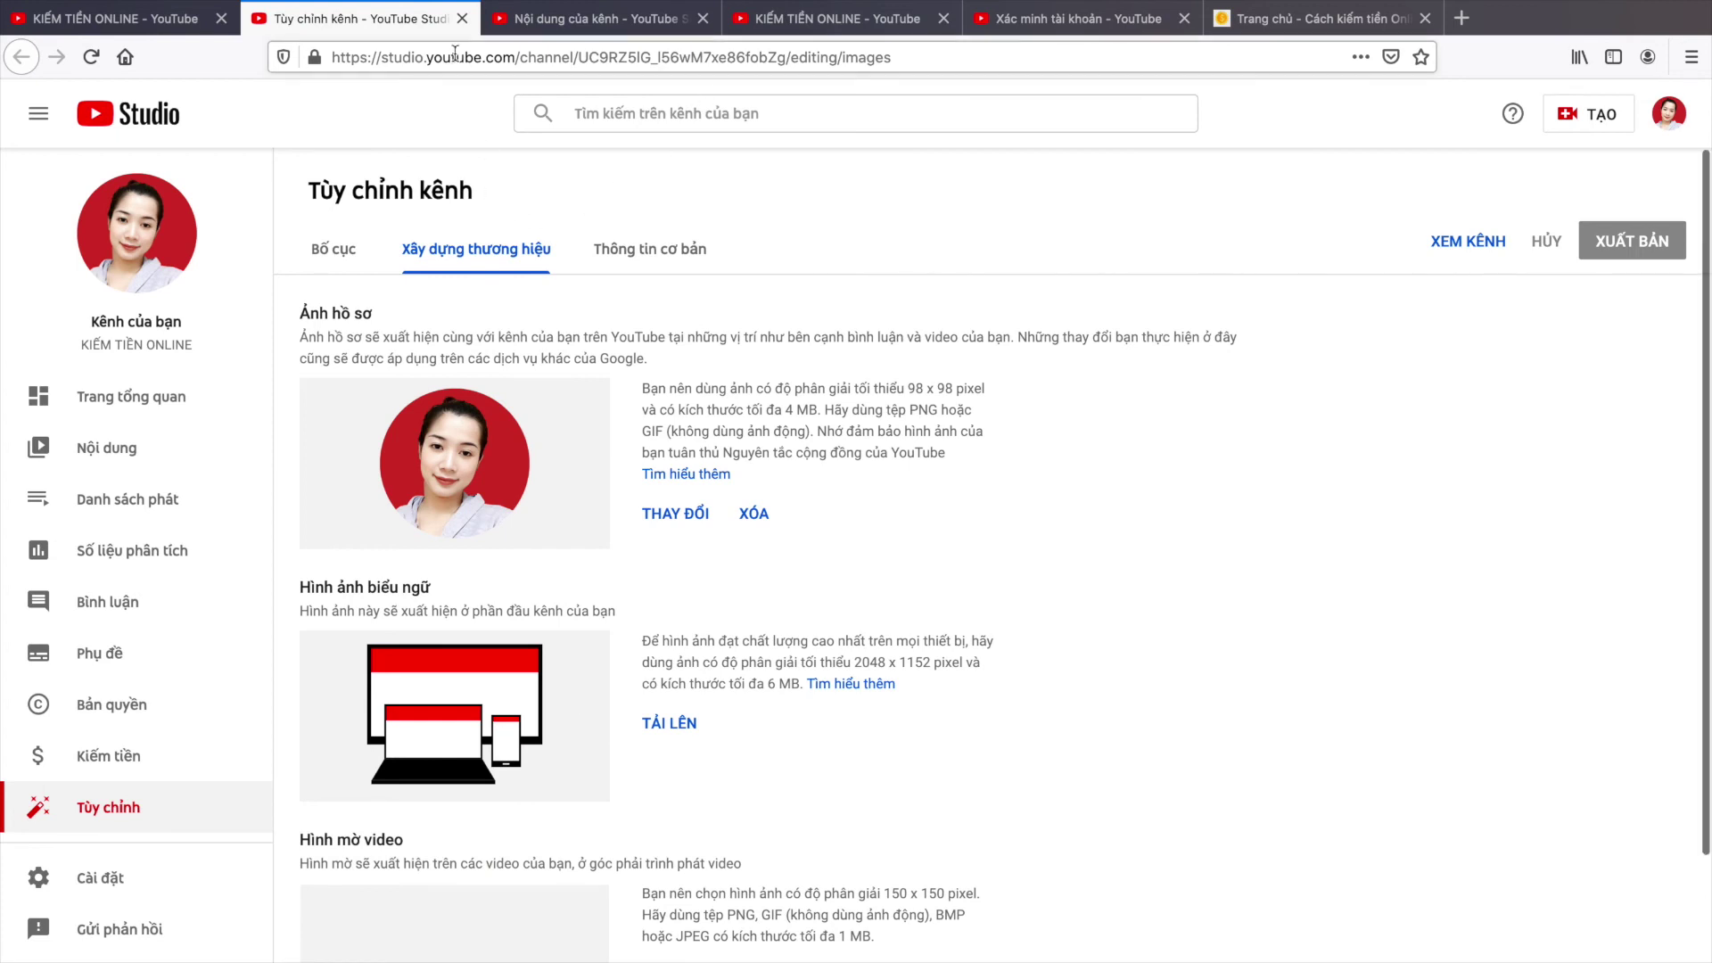
left_click(106, 18)
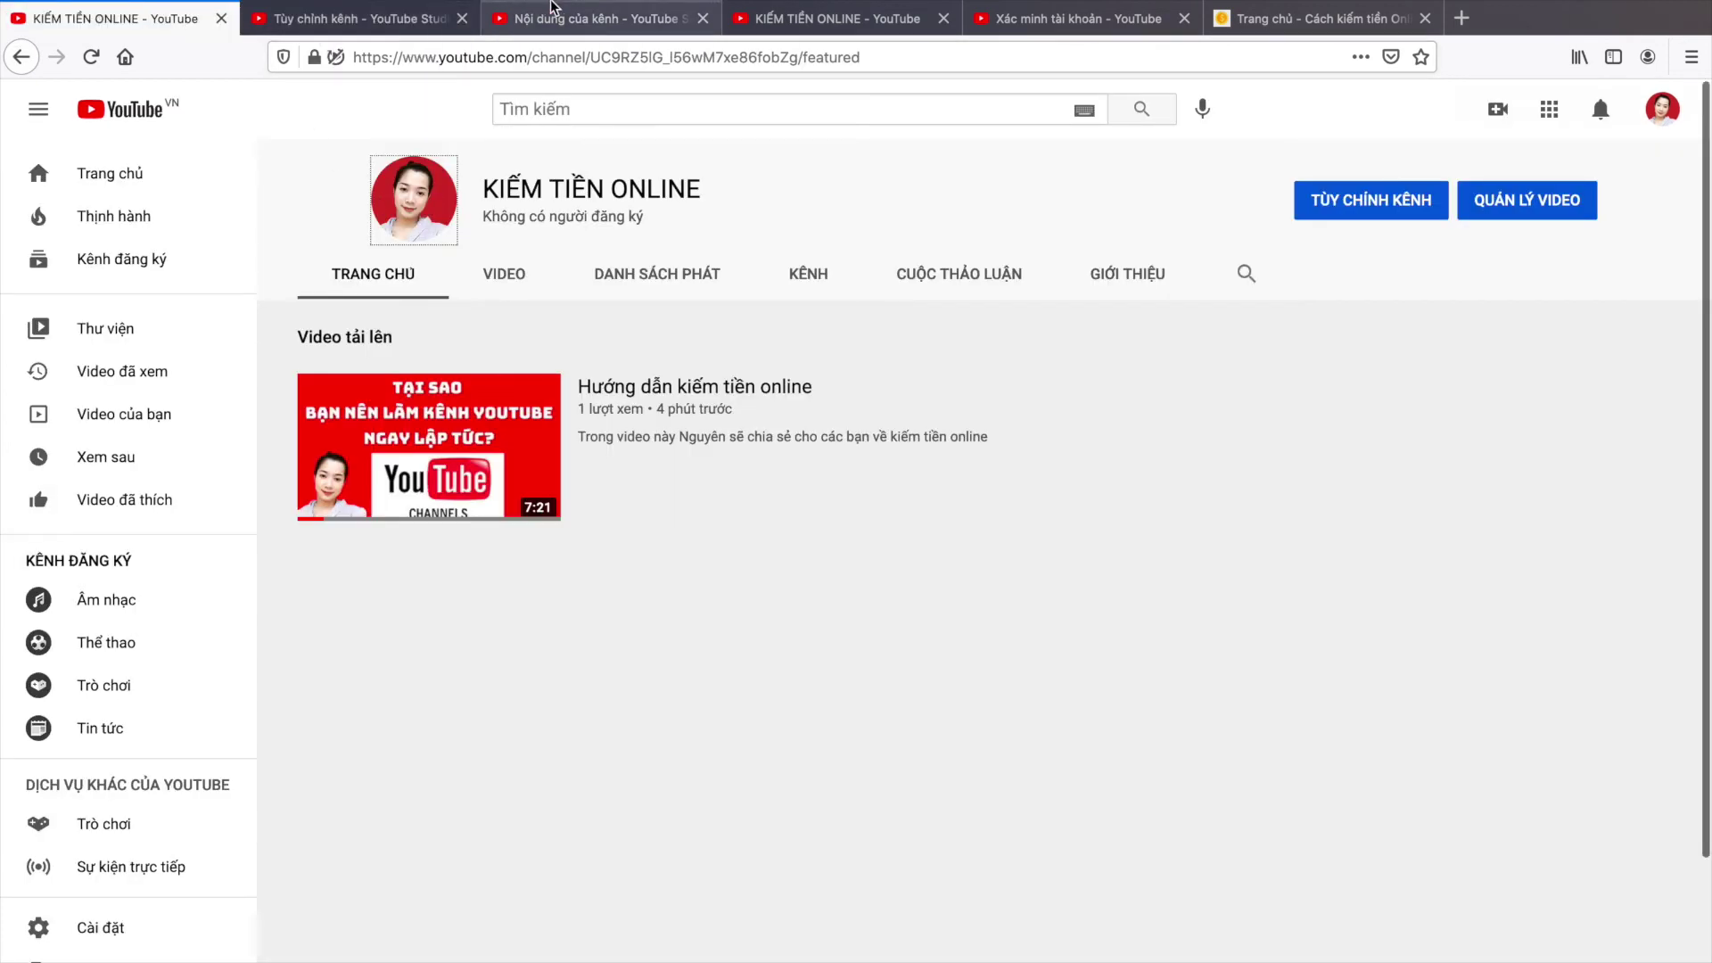
left_click(549, 16)
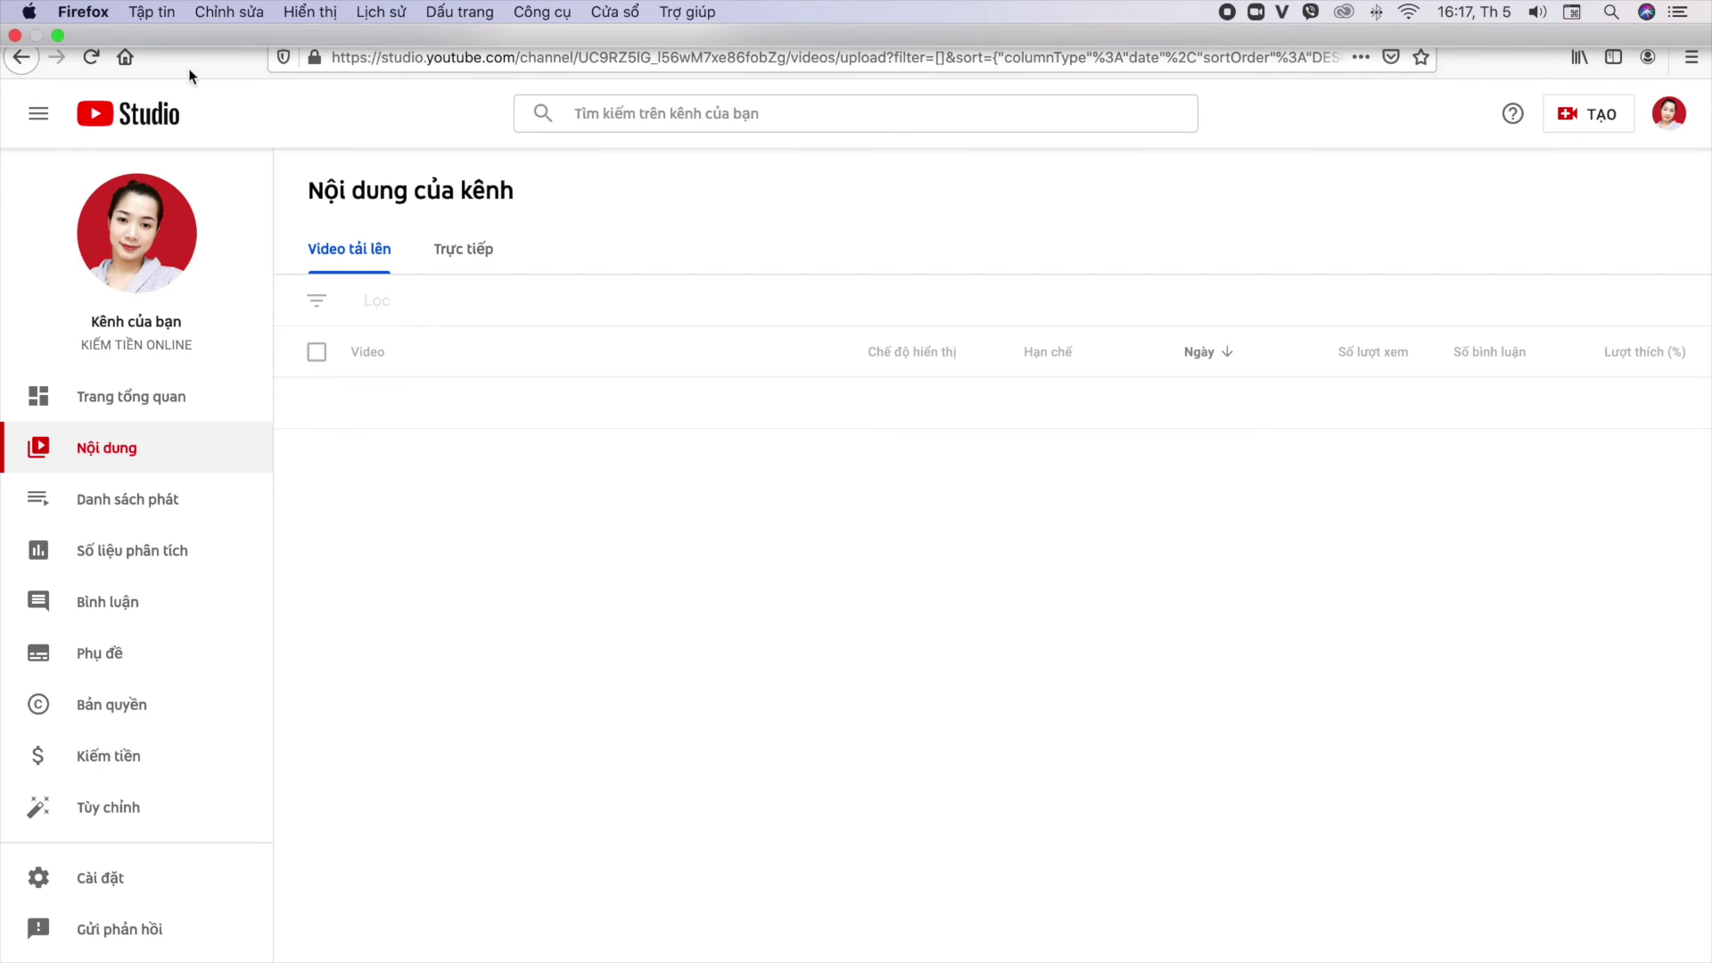
Step: Search YouTube for 'Khởi Nguyên MMO' and view that channel's page
left_click(57, 36)
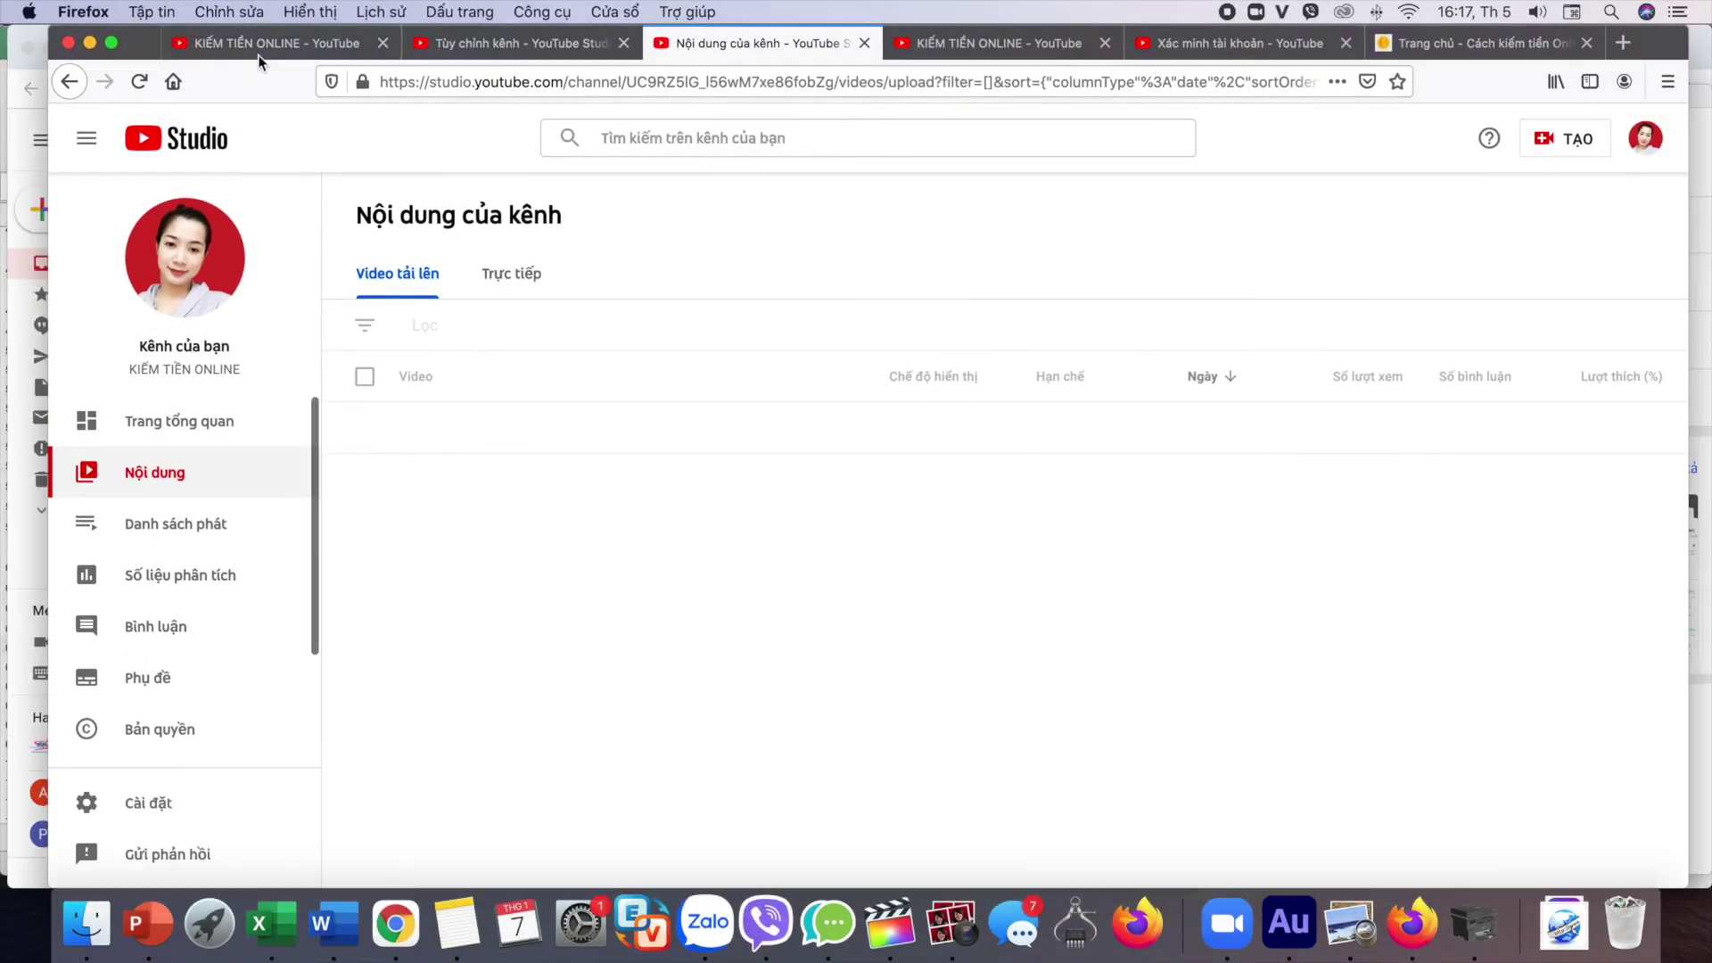
left_click(256, 59)
left_click(602, 132)
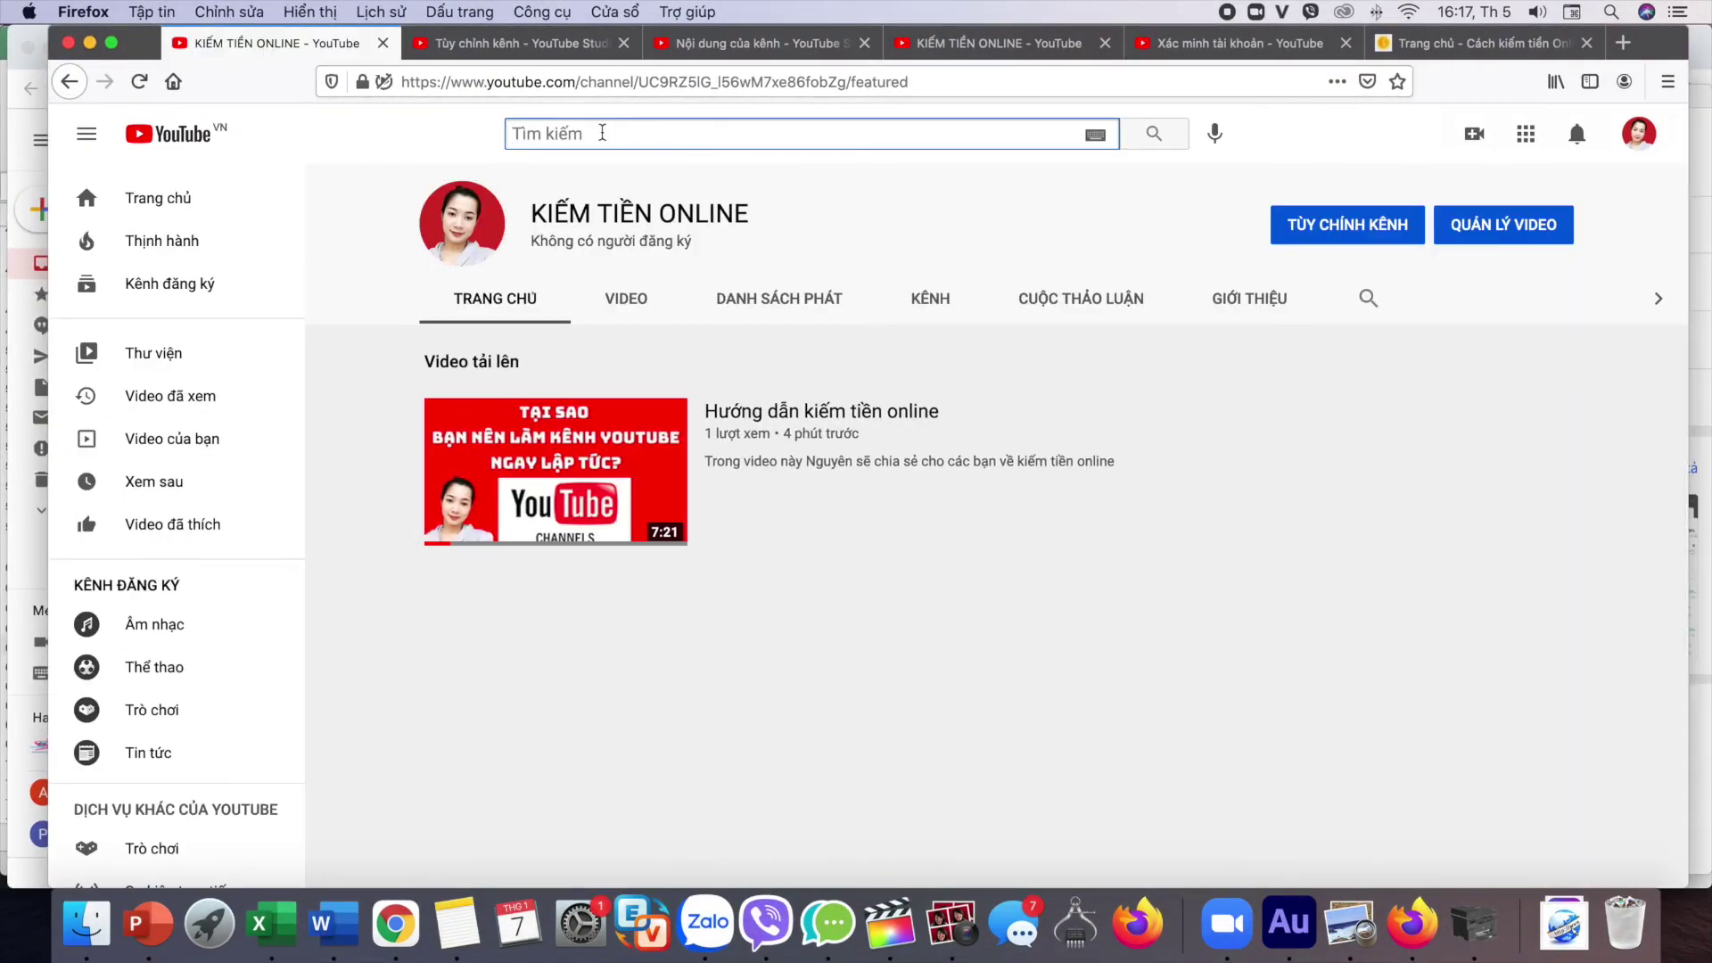
type("Khởi Nguyên ")
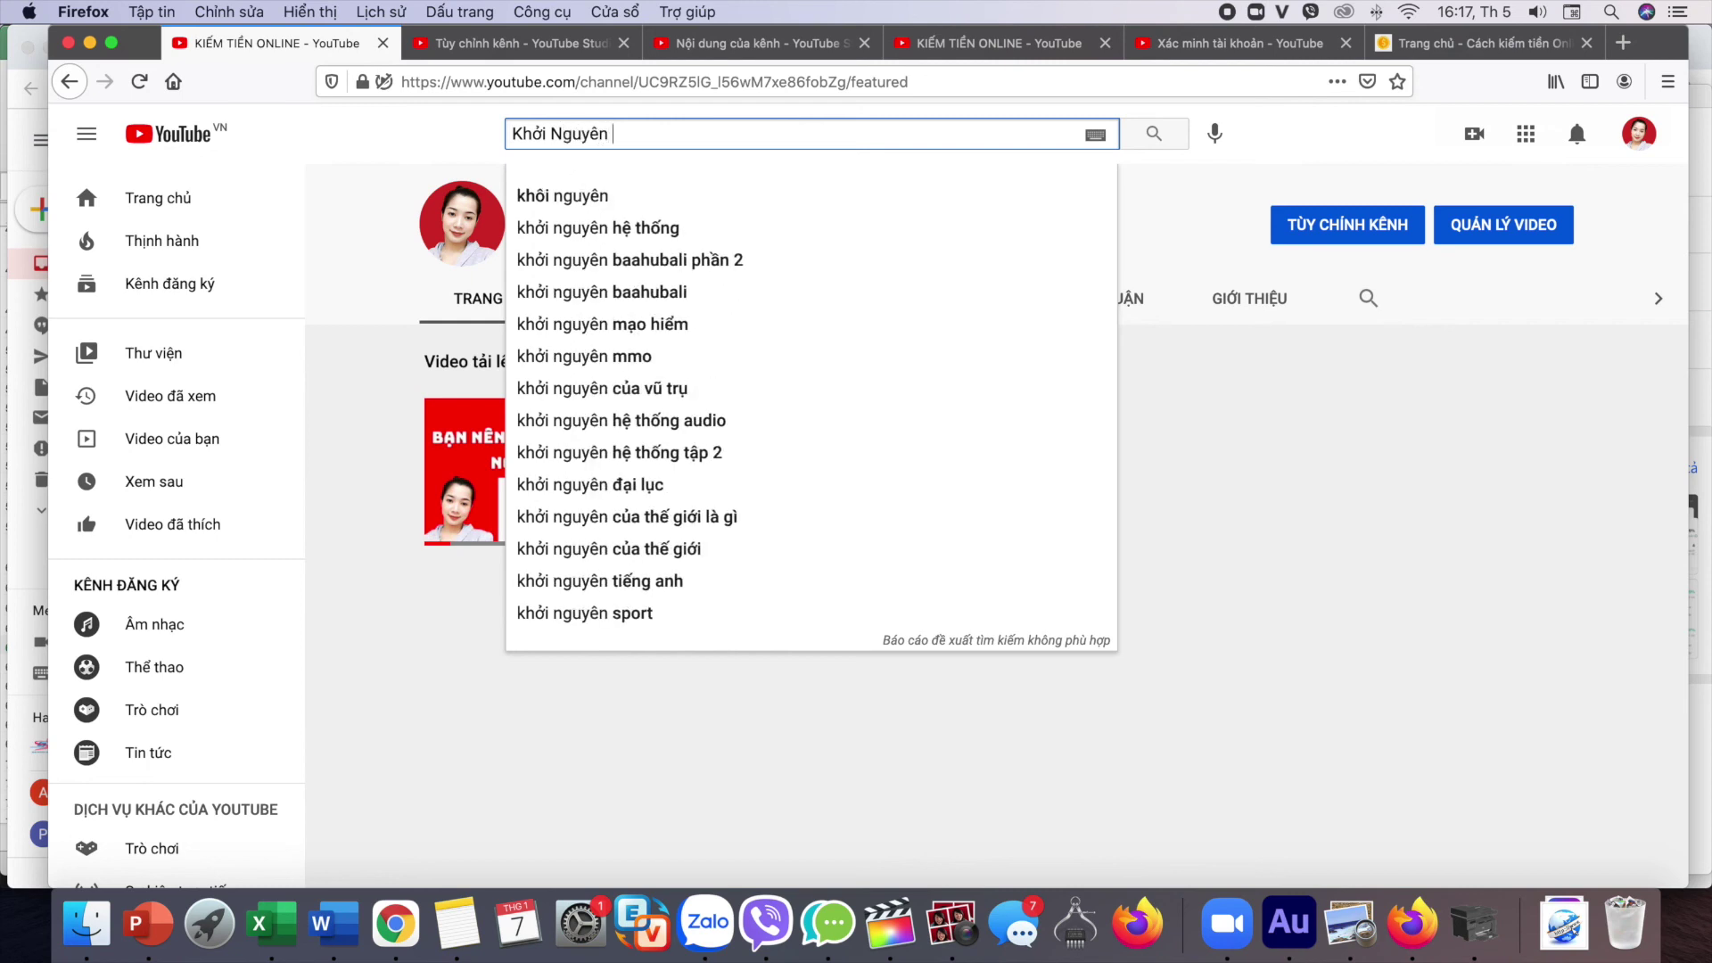
type("MMO")
key("Return")
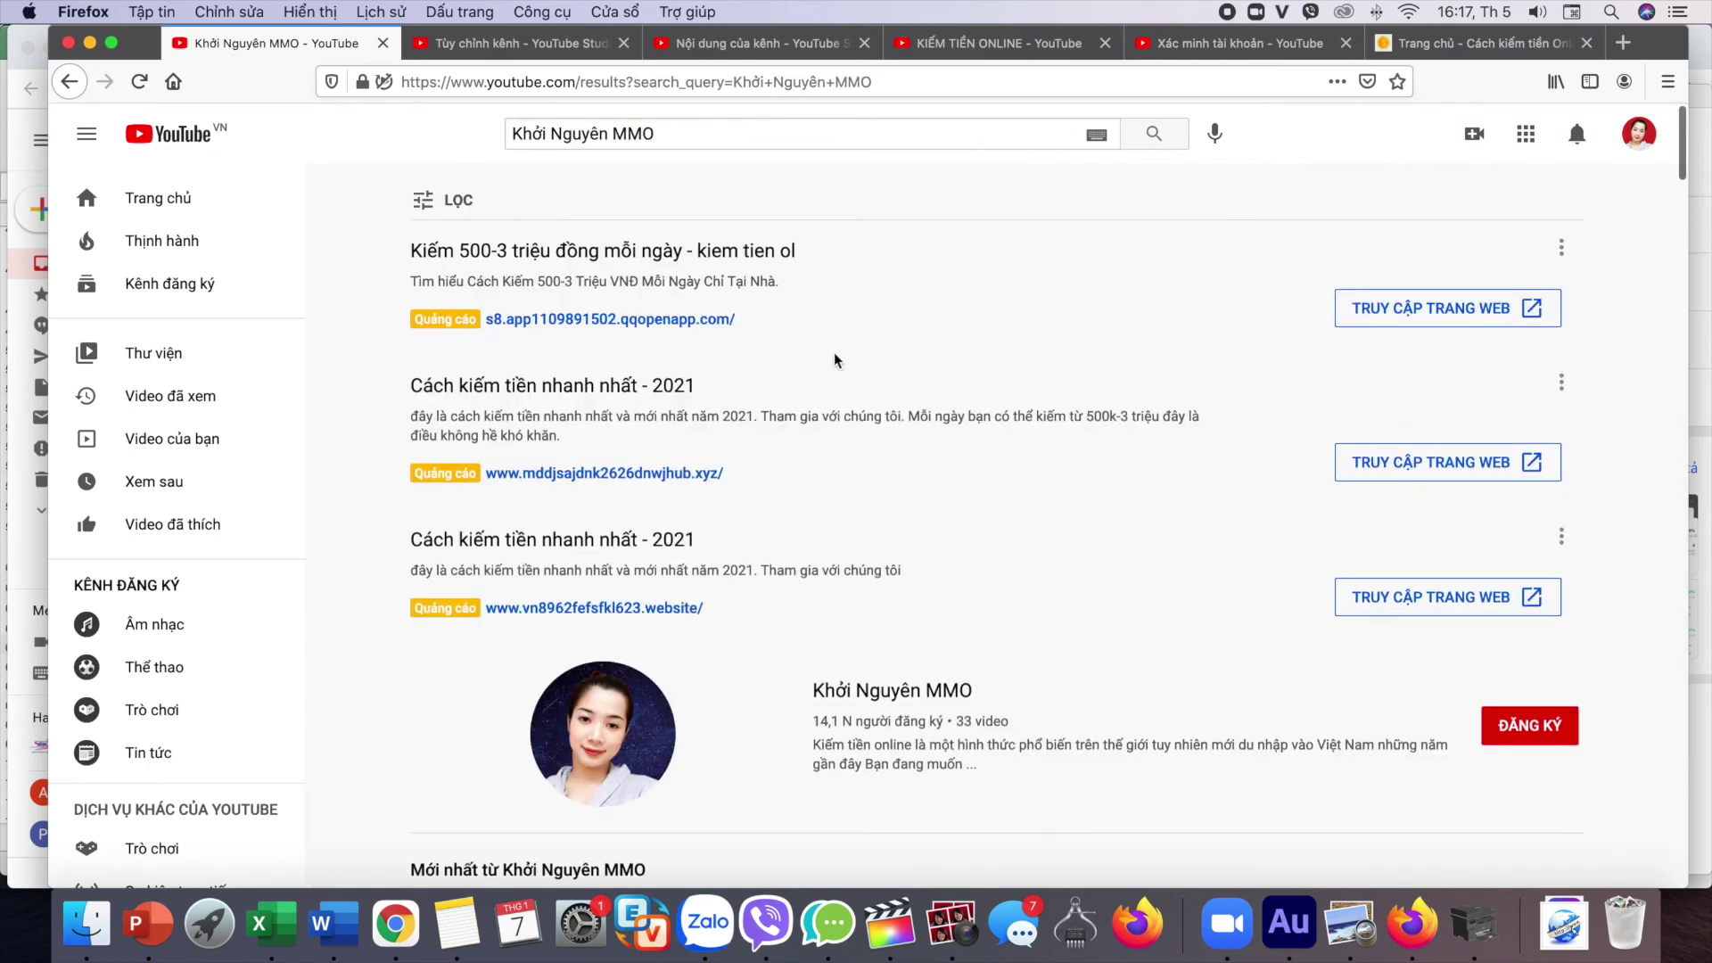
scroll(828, 346, "down", 5)
left_click(906, 348)
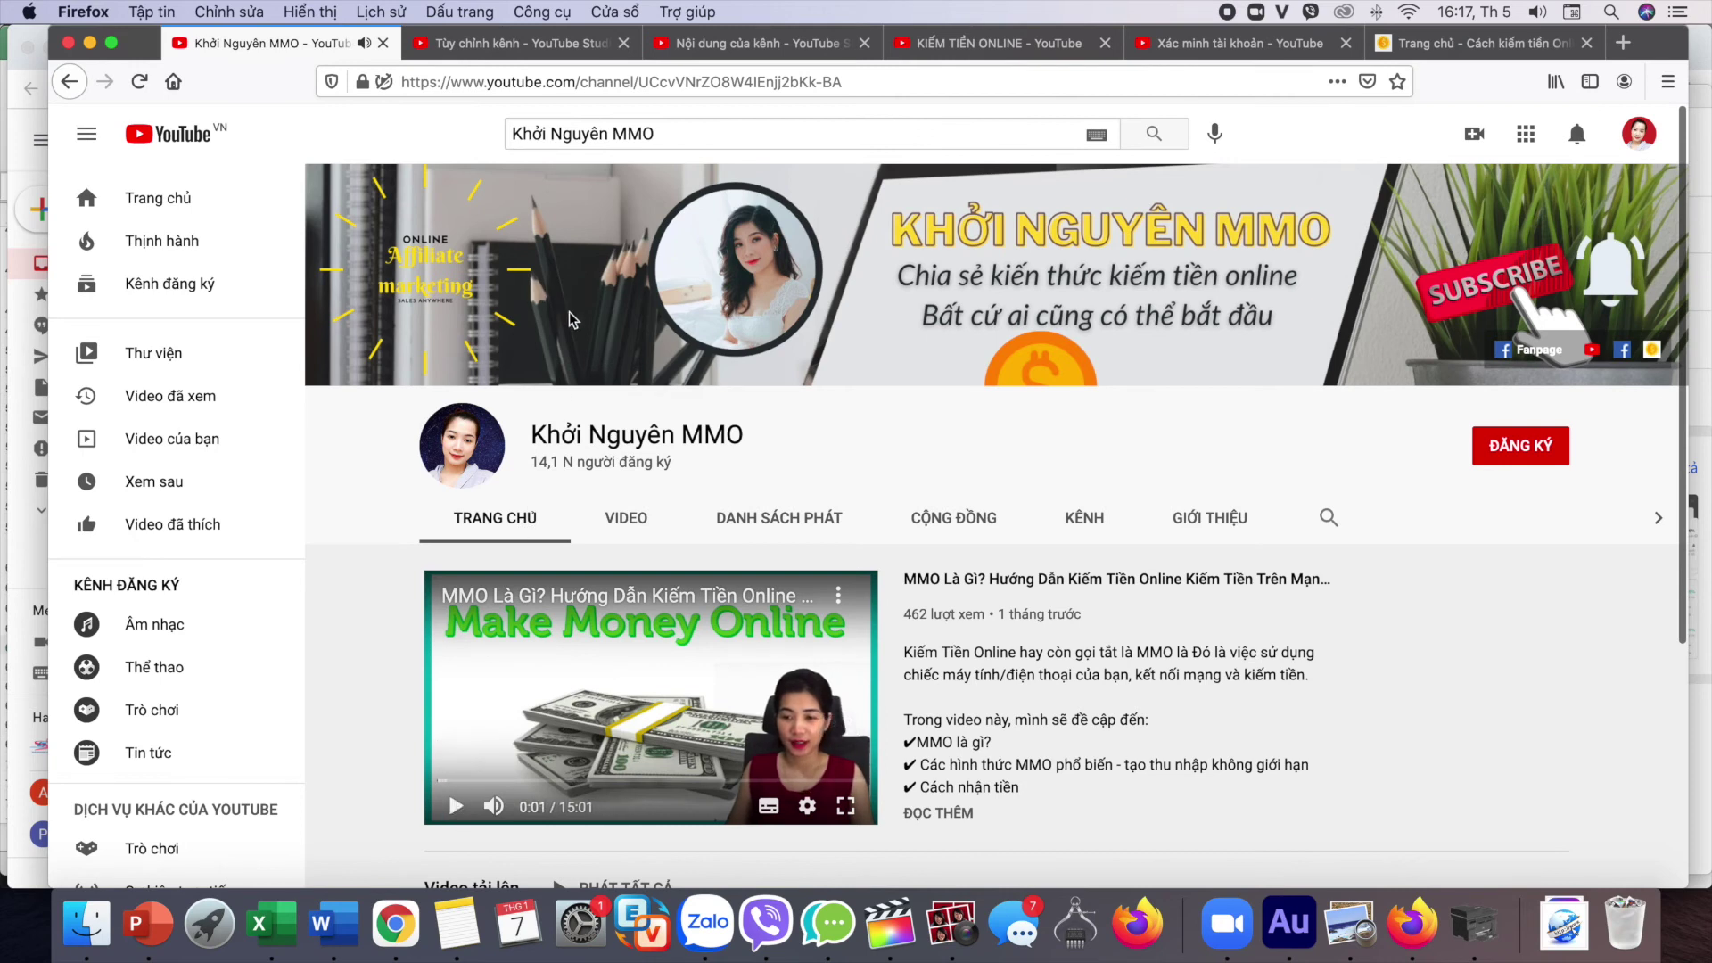
Step: Upload ai.jpg as the Hình ảnh biểu ngữ on the Studio customisation page
left_click(485, 52)
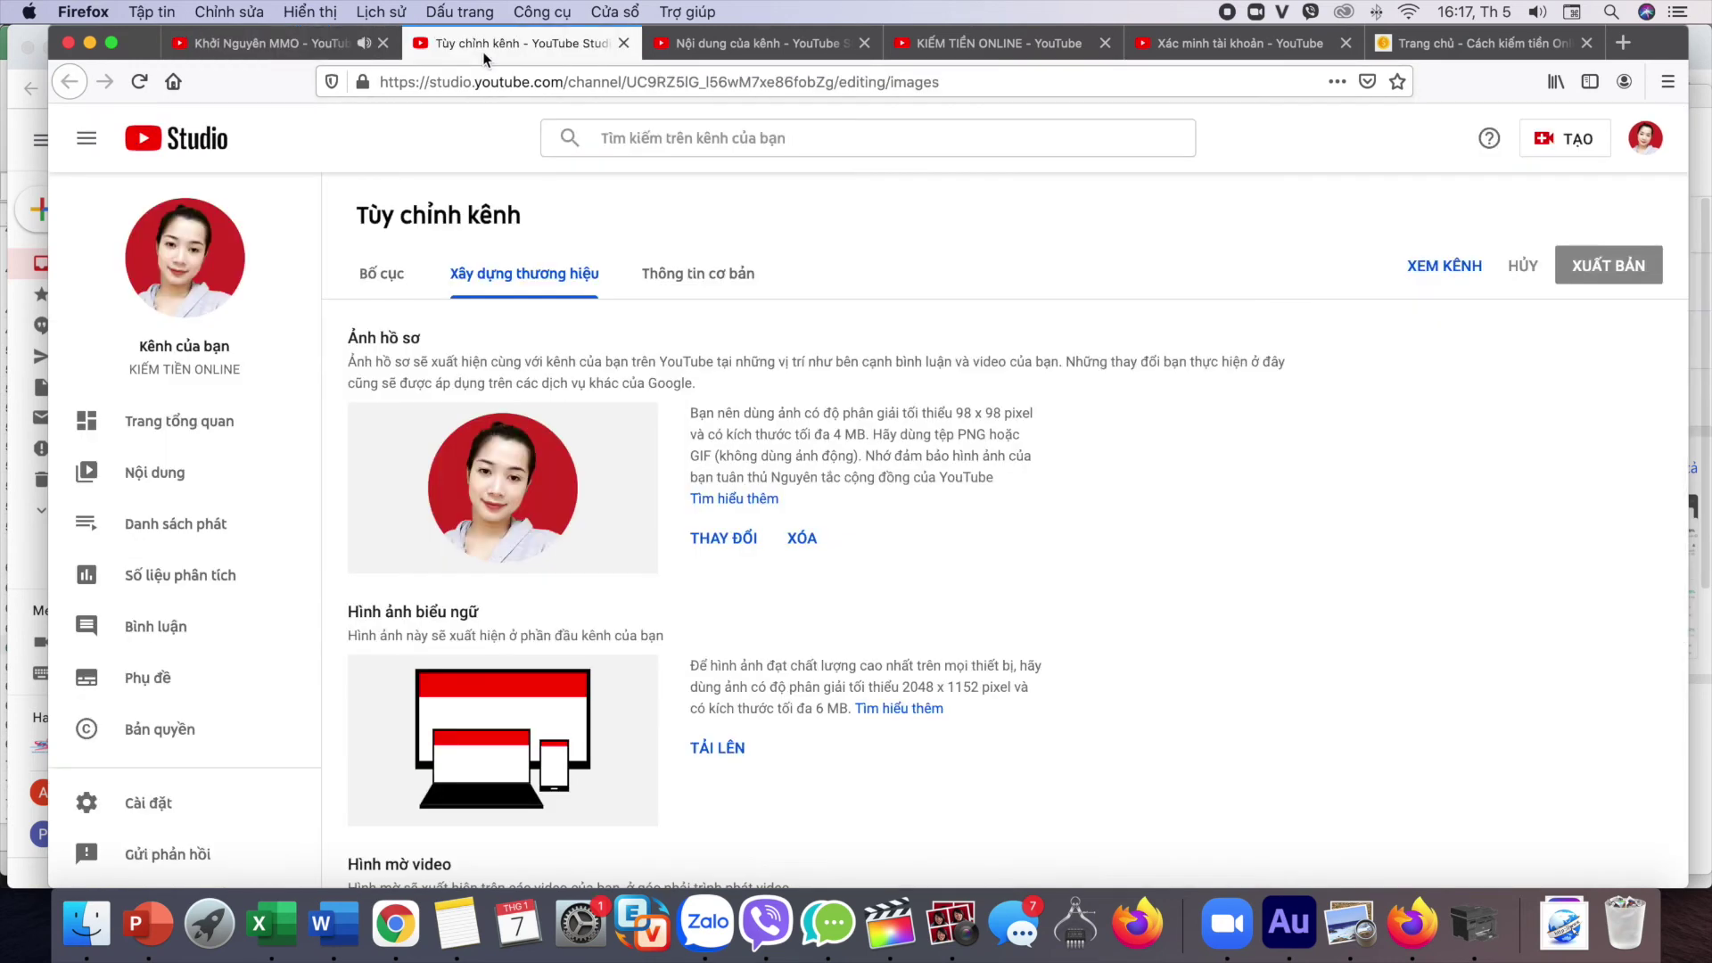
scroll(598, 388, "down", 1)
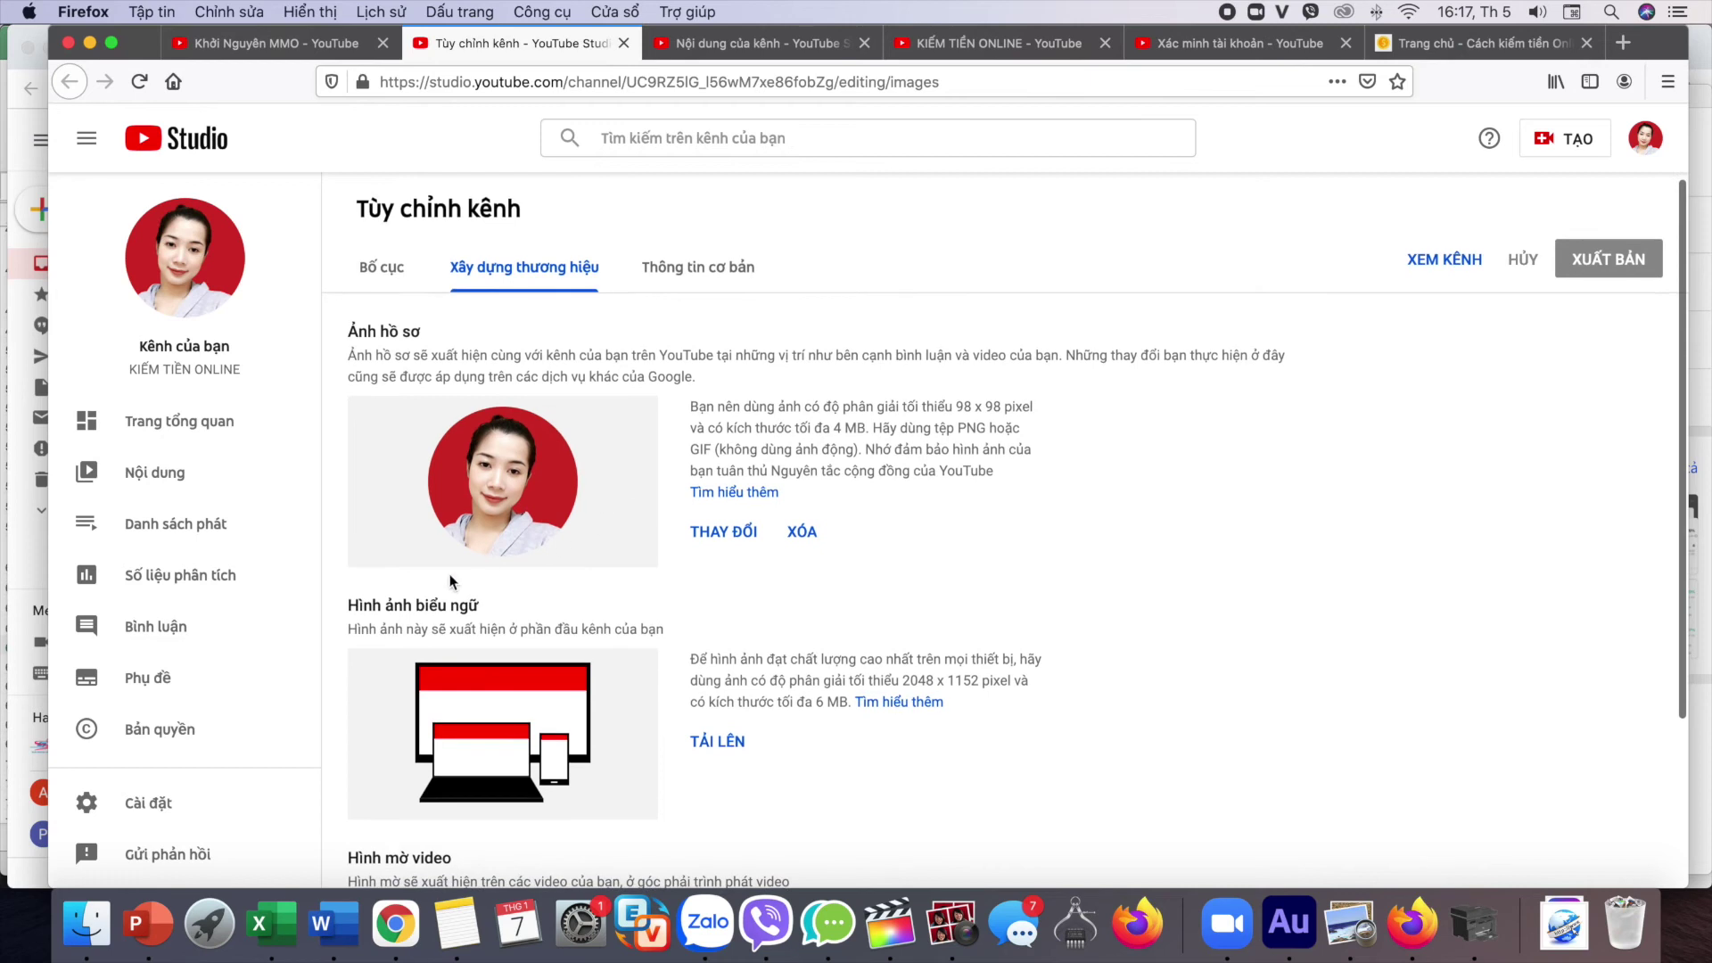
left_click_drag(489, 602, 357, 607)
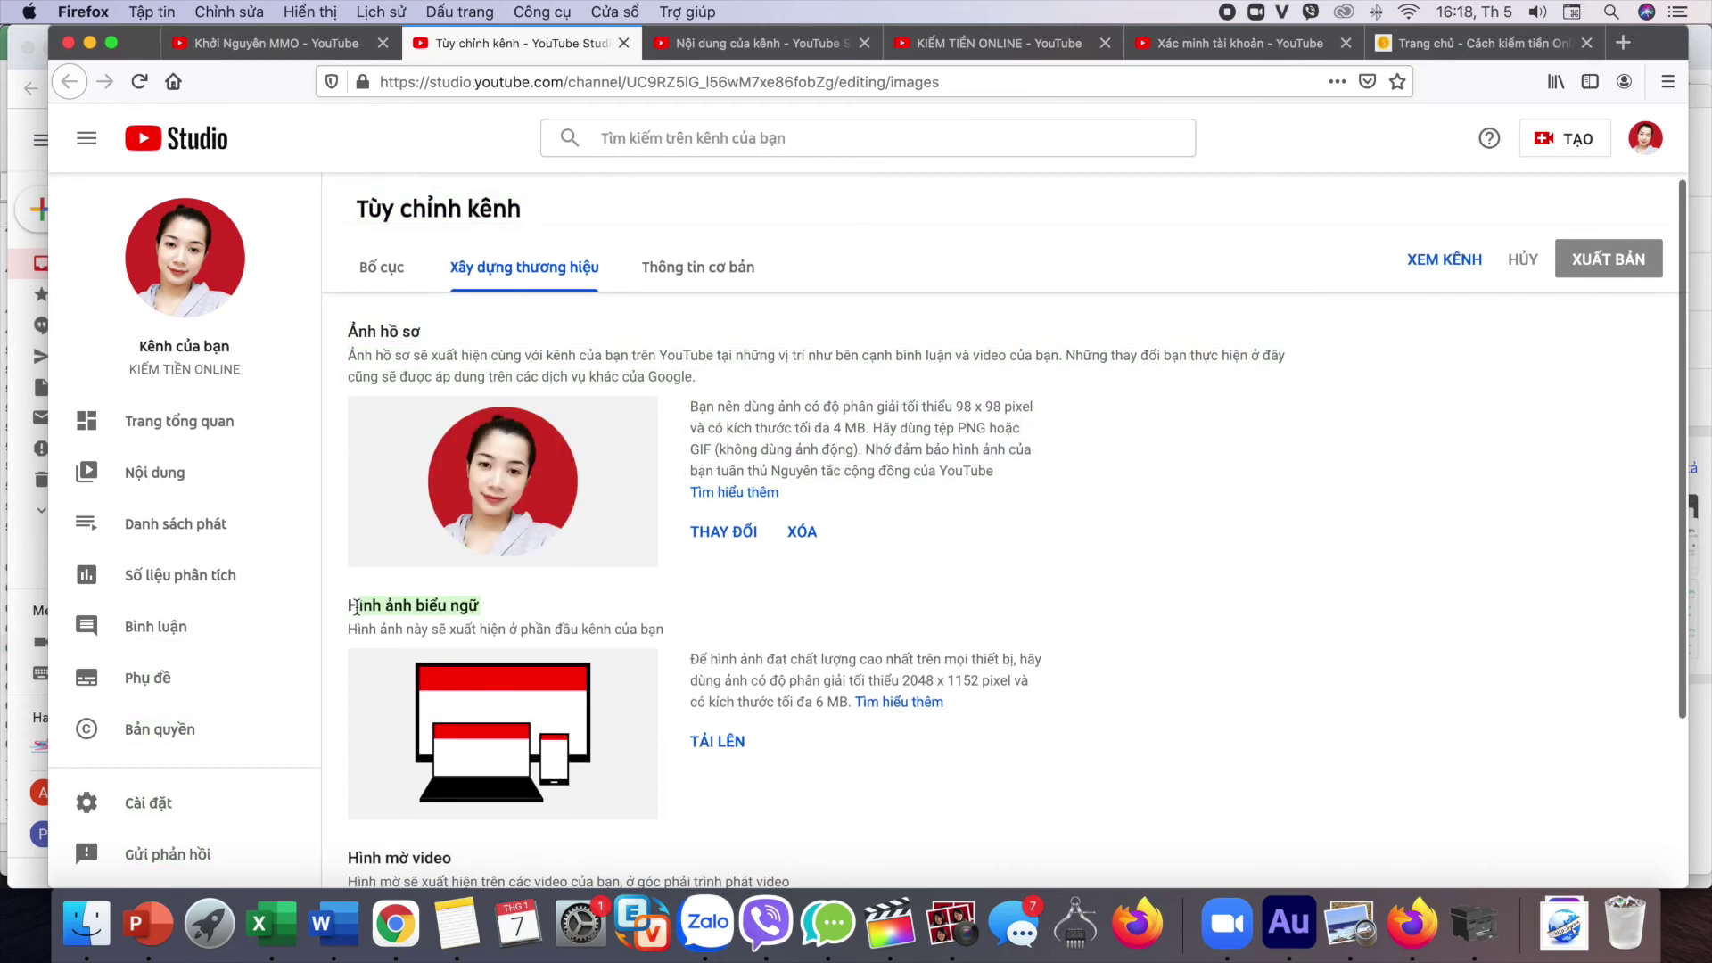
scroll(731, 713, "down", 2)
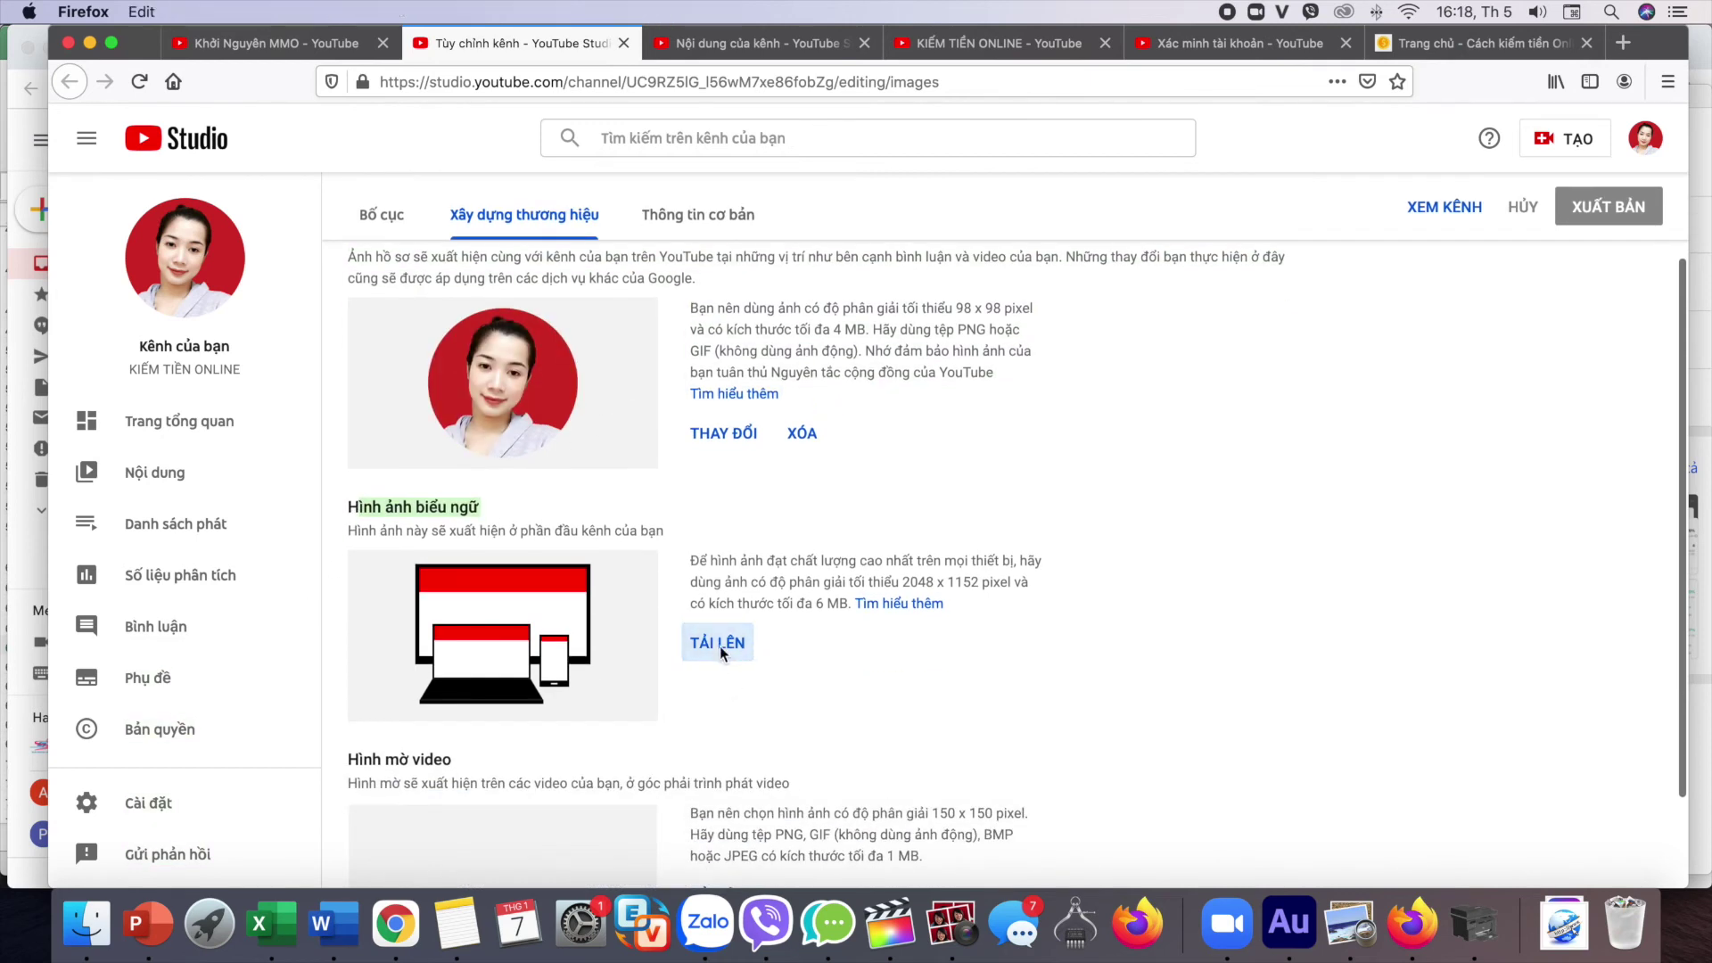
left_click(720, 645)
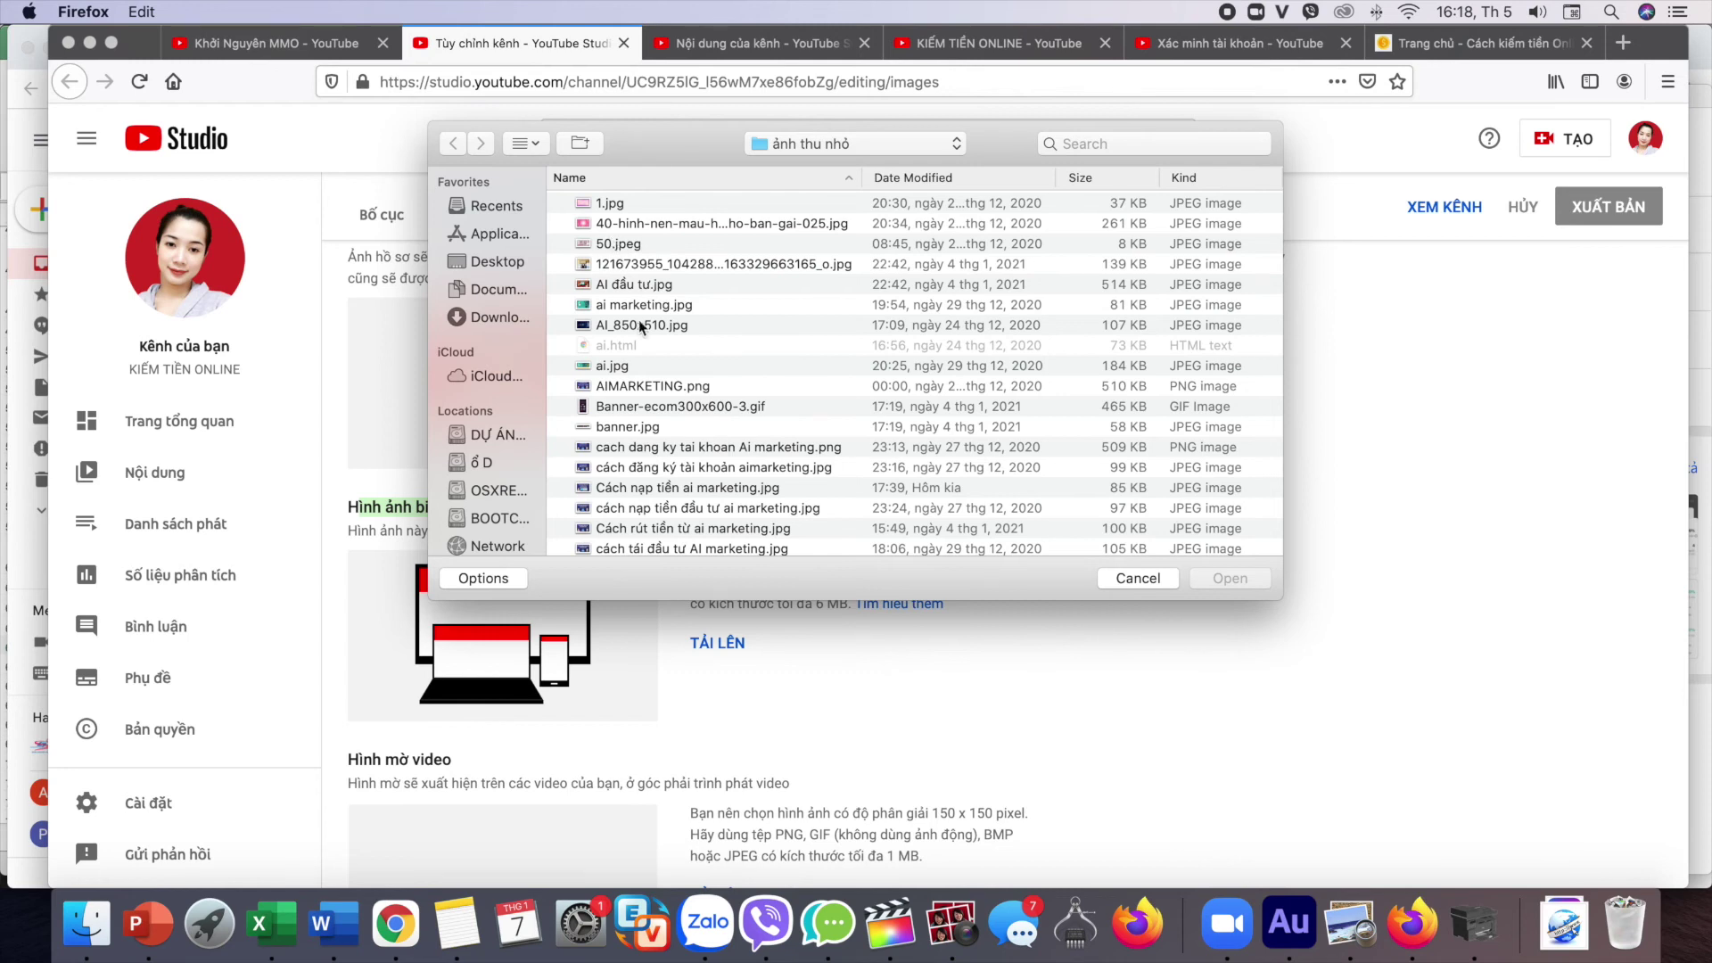
left_click(590, 366)
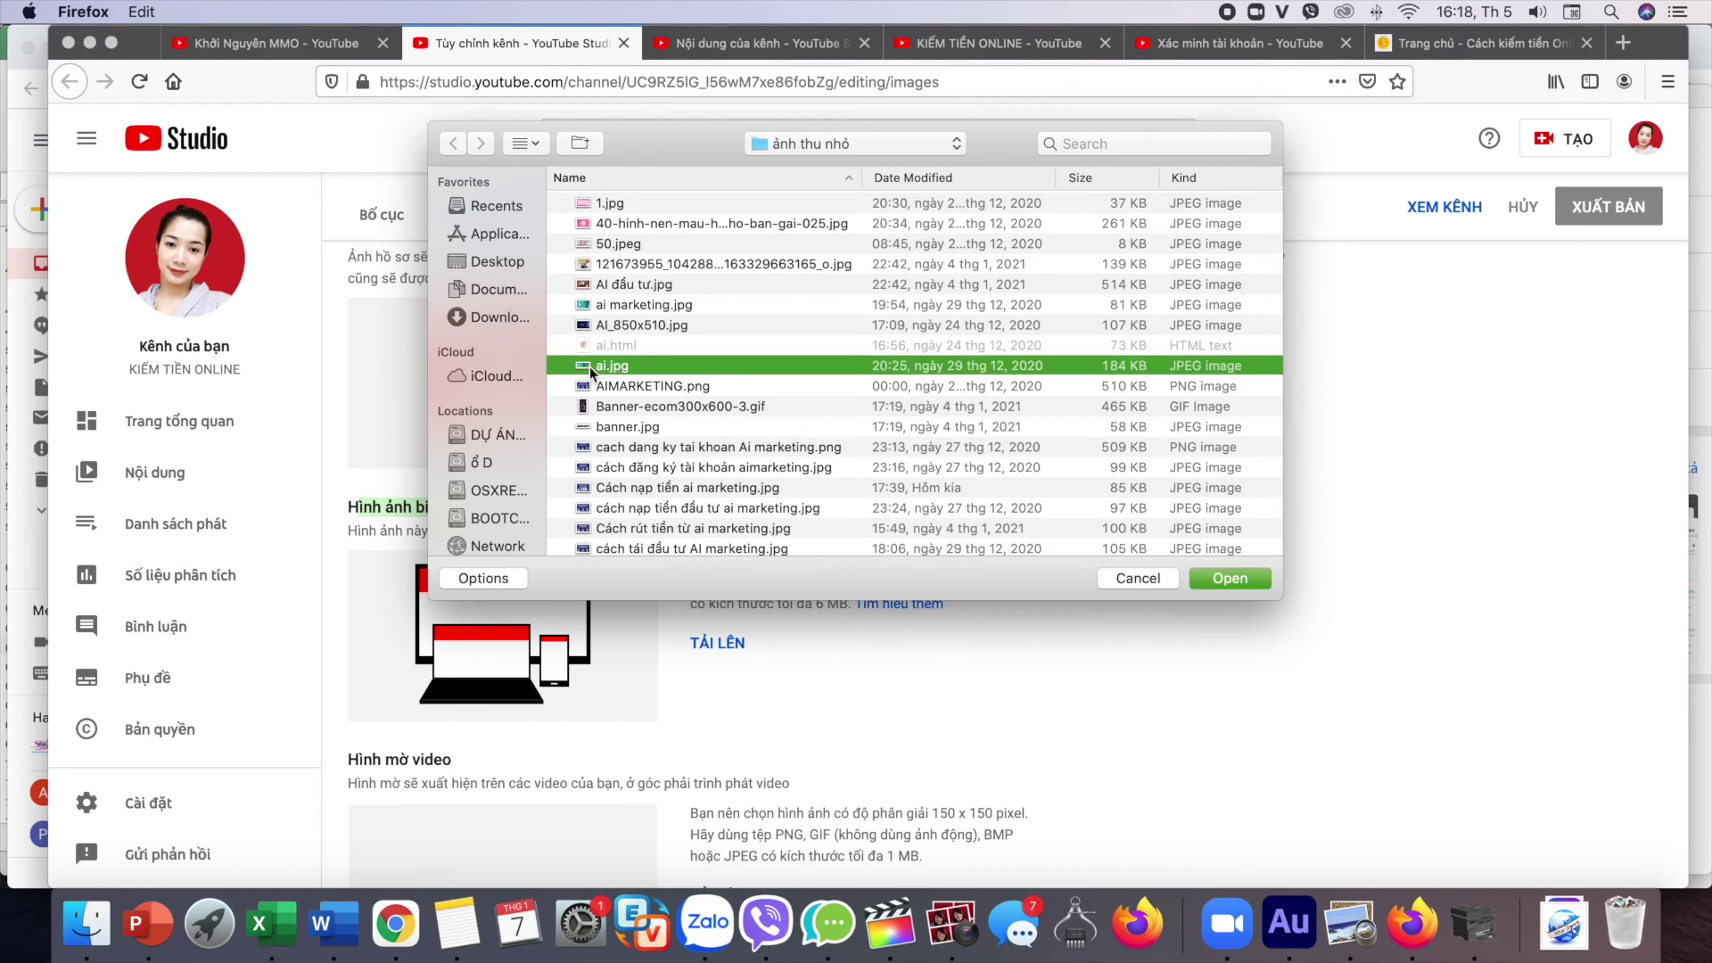
scroll(590, 366, "down", 5)
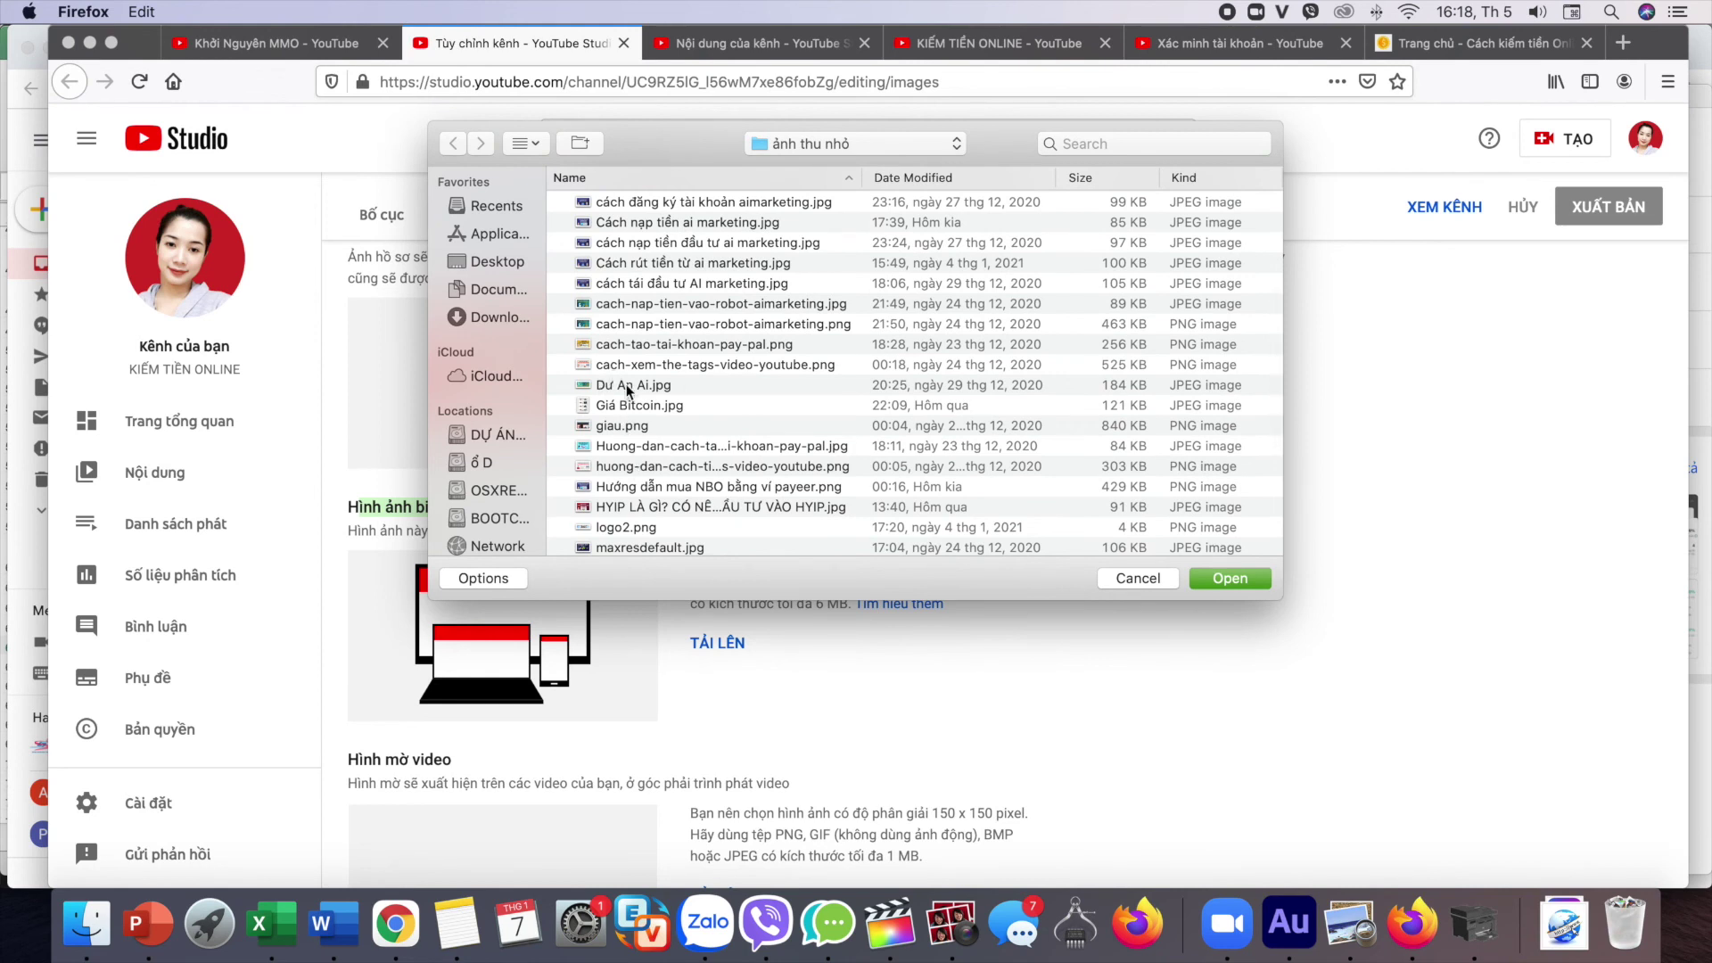
scroll(628, 390, "up", 5)
double_click(632, 373)
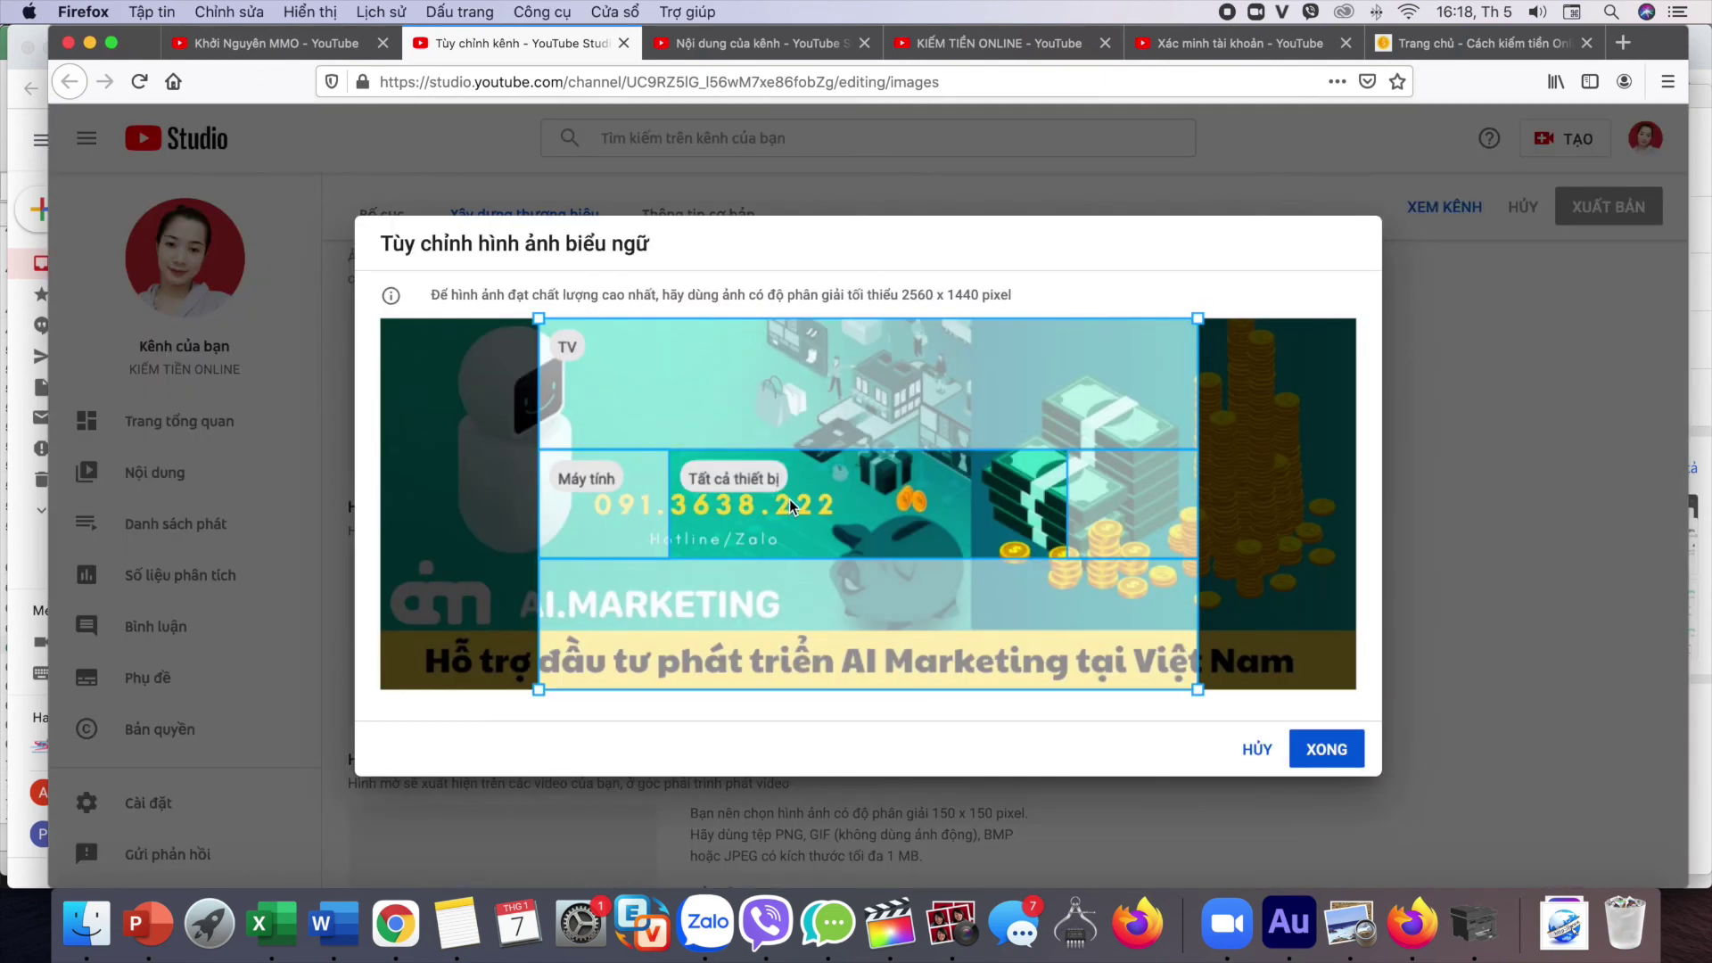
Step: Shift the ai.jpg banner crop to the left and confirm it with XONG
left_click_drag(790, 503, 643, 502)
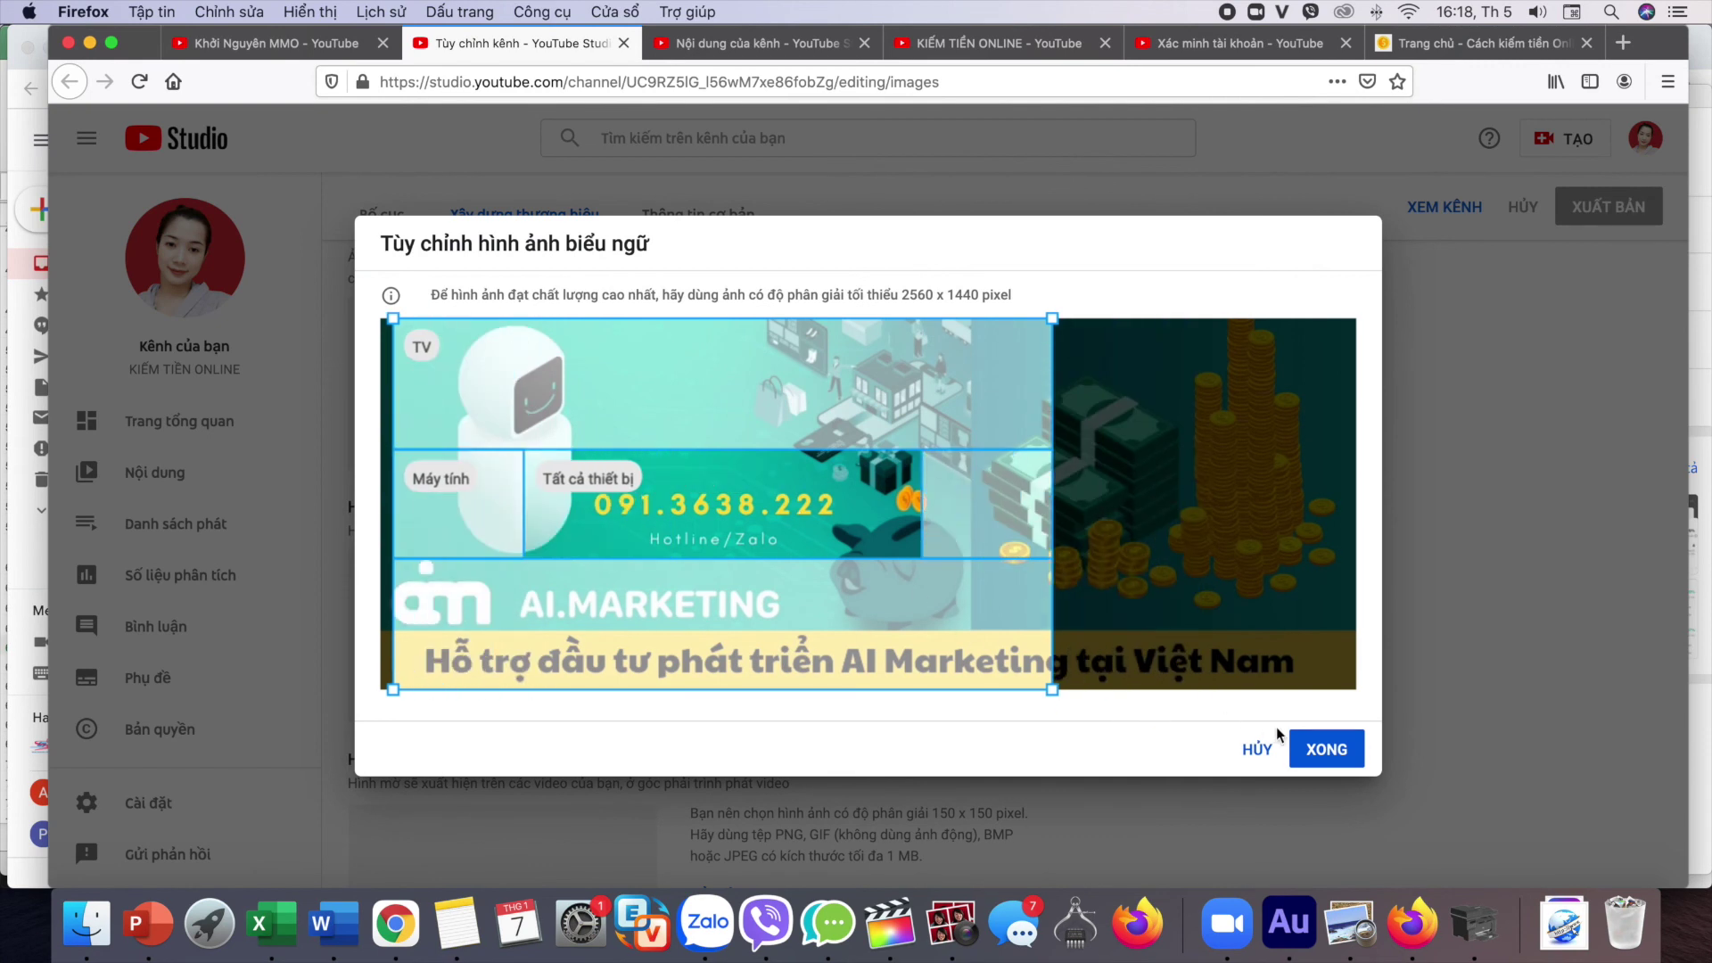
left_click(1322, 751)
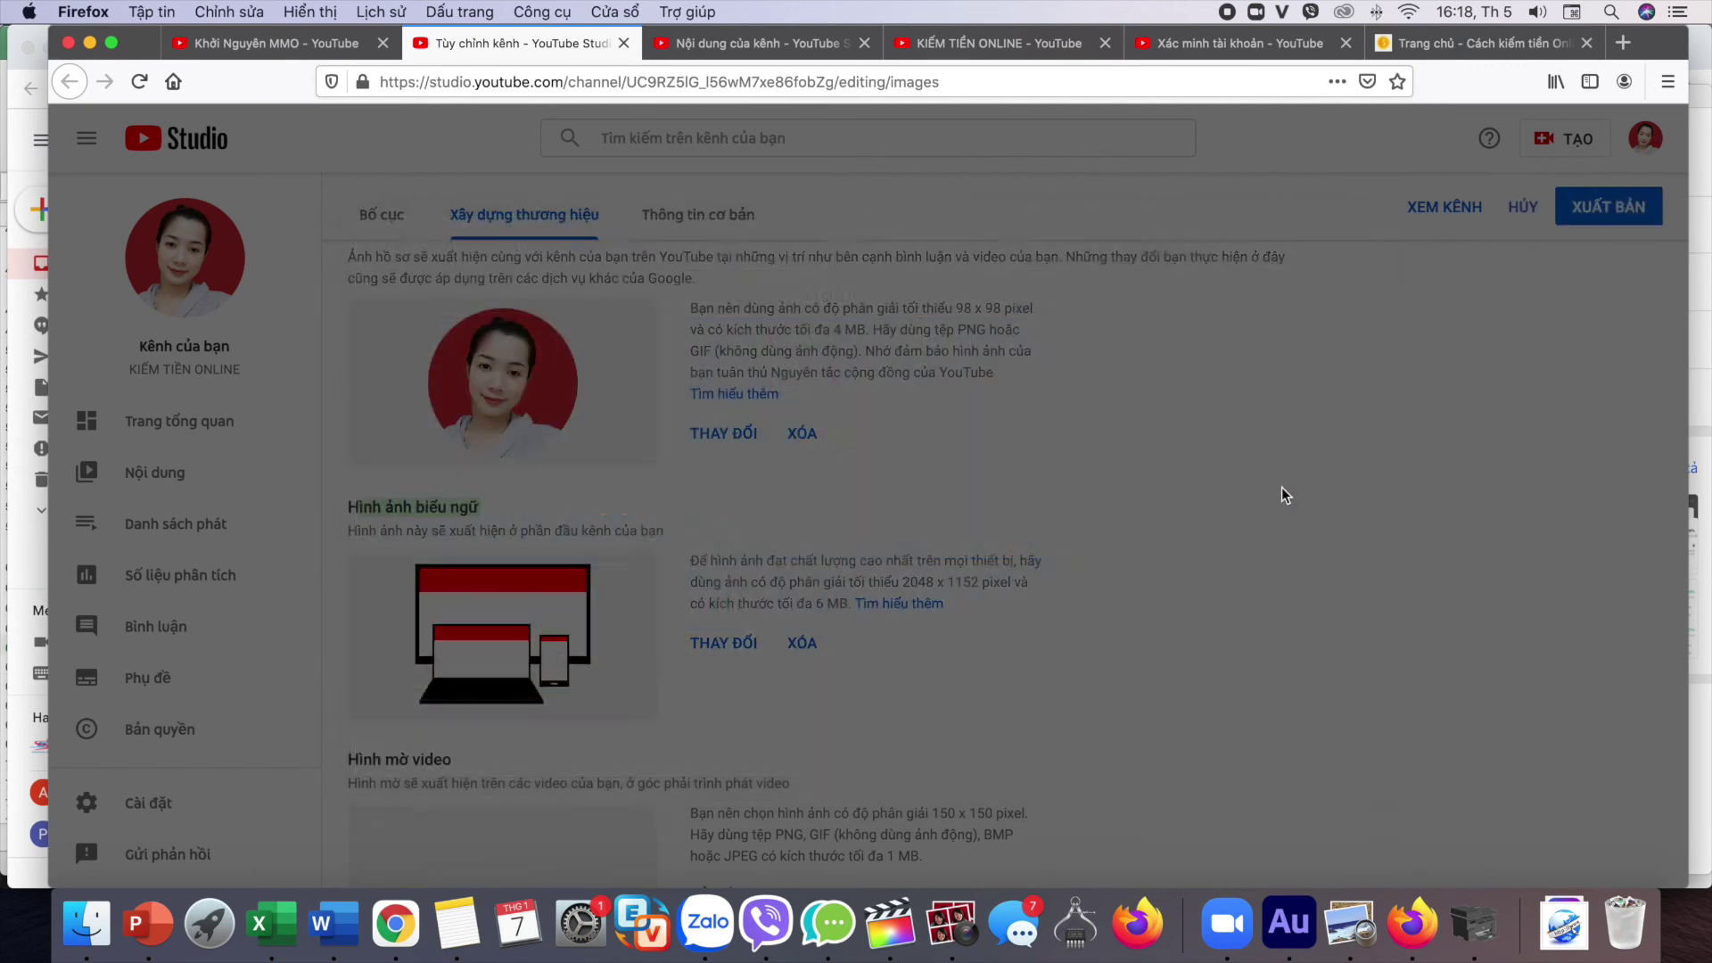
scroll(482, 607, "up", 1)
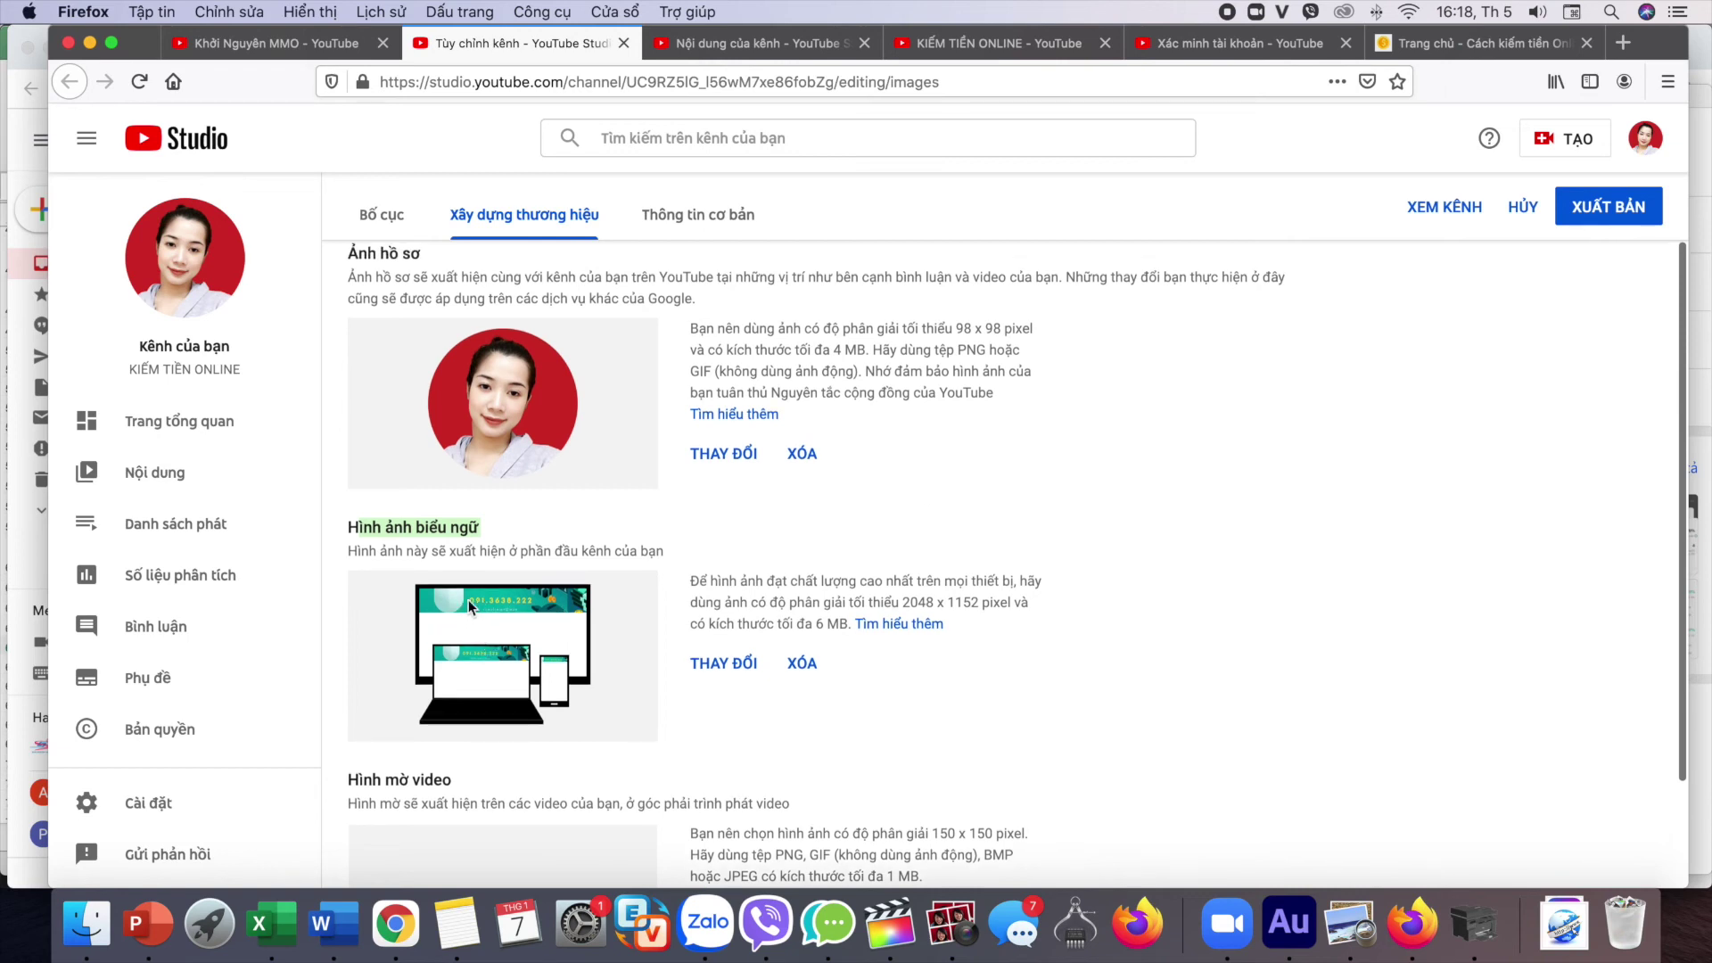
Step: Review the banner's device previews and compare with the Khởi Nguyên MMO channel banner
scroll(493, 602, "down", 3)
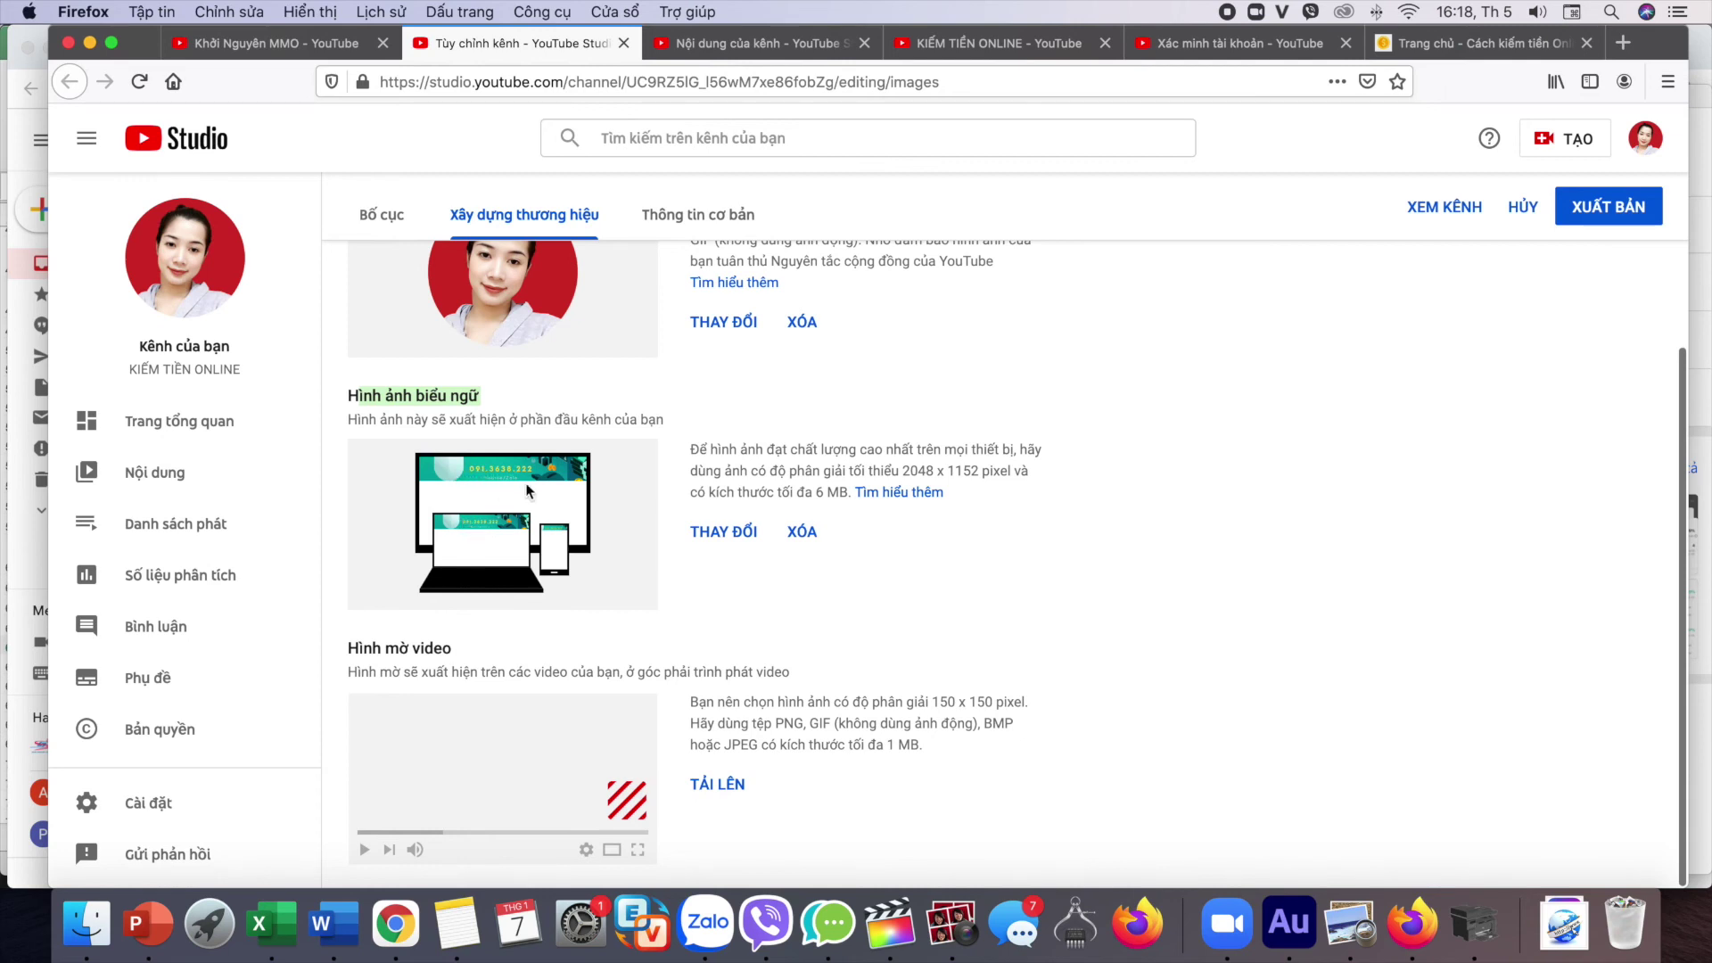
scroll(791, 508, "down", 1)
scroll(606, 531, "up", 3)
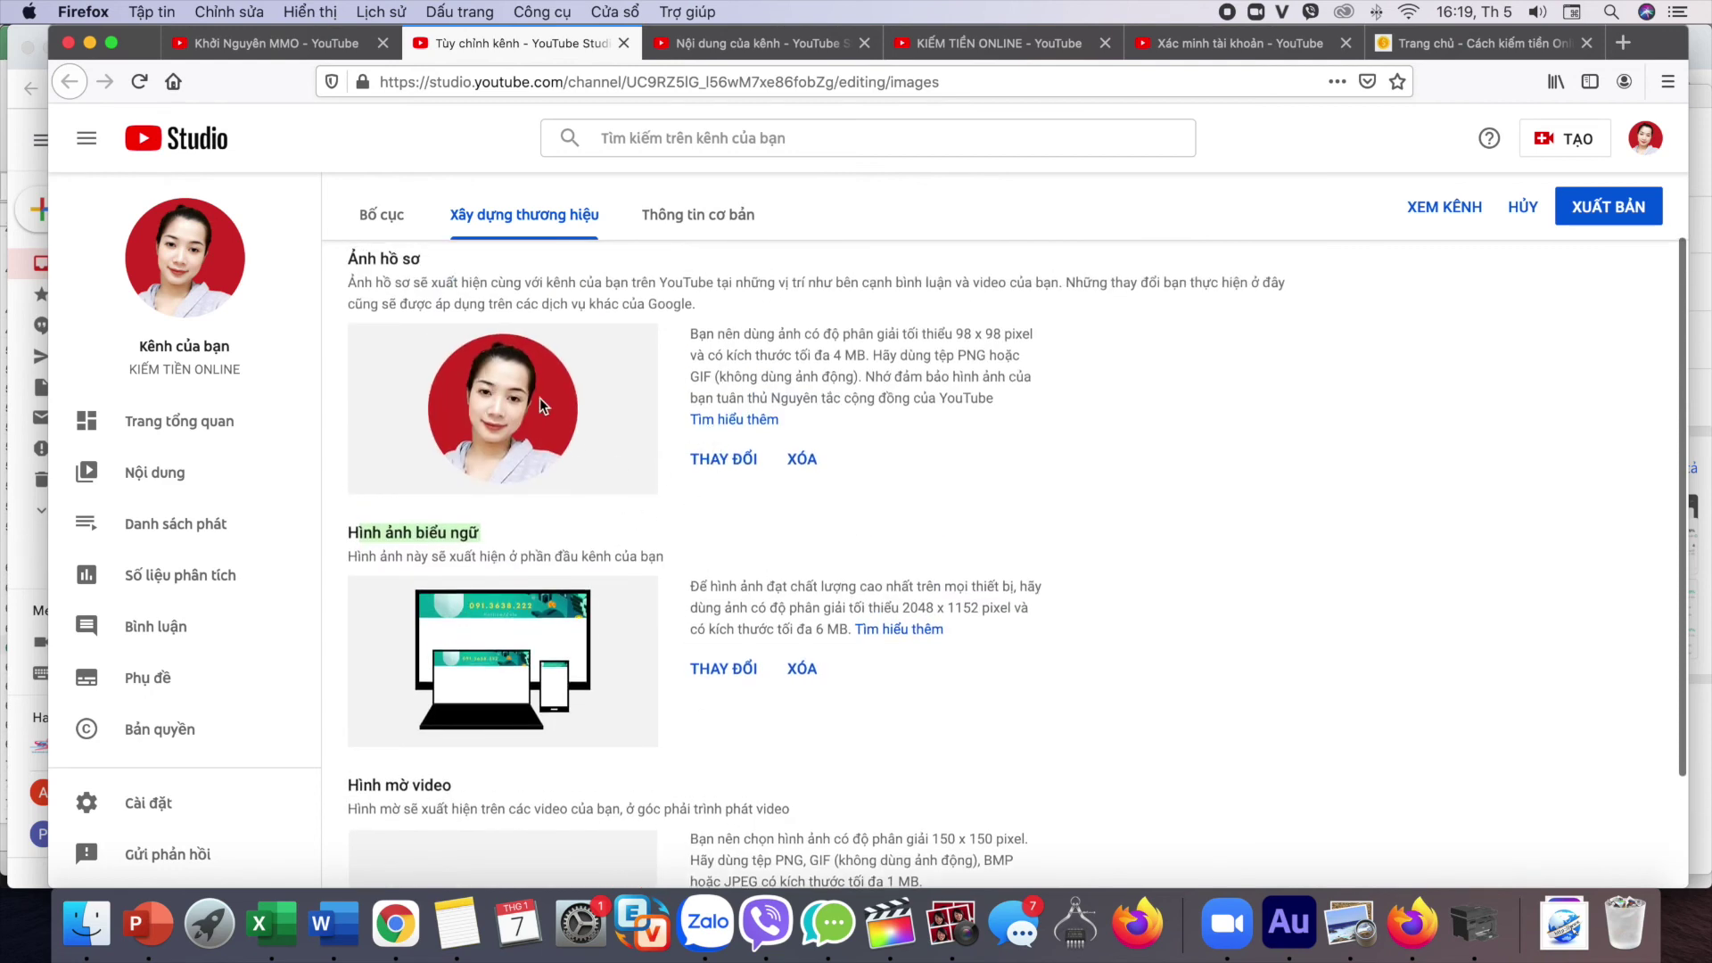
scroll(708, 608, "down", 3)
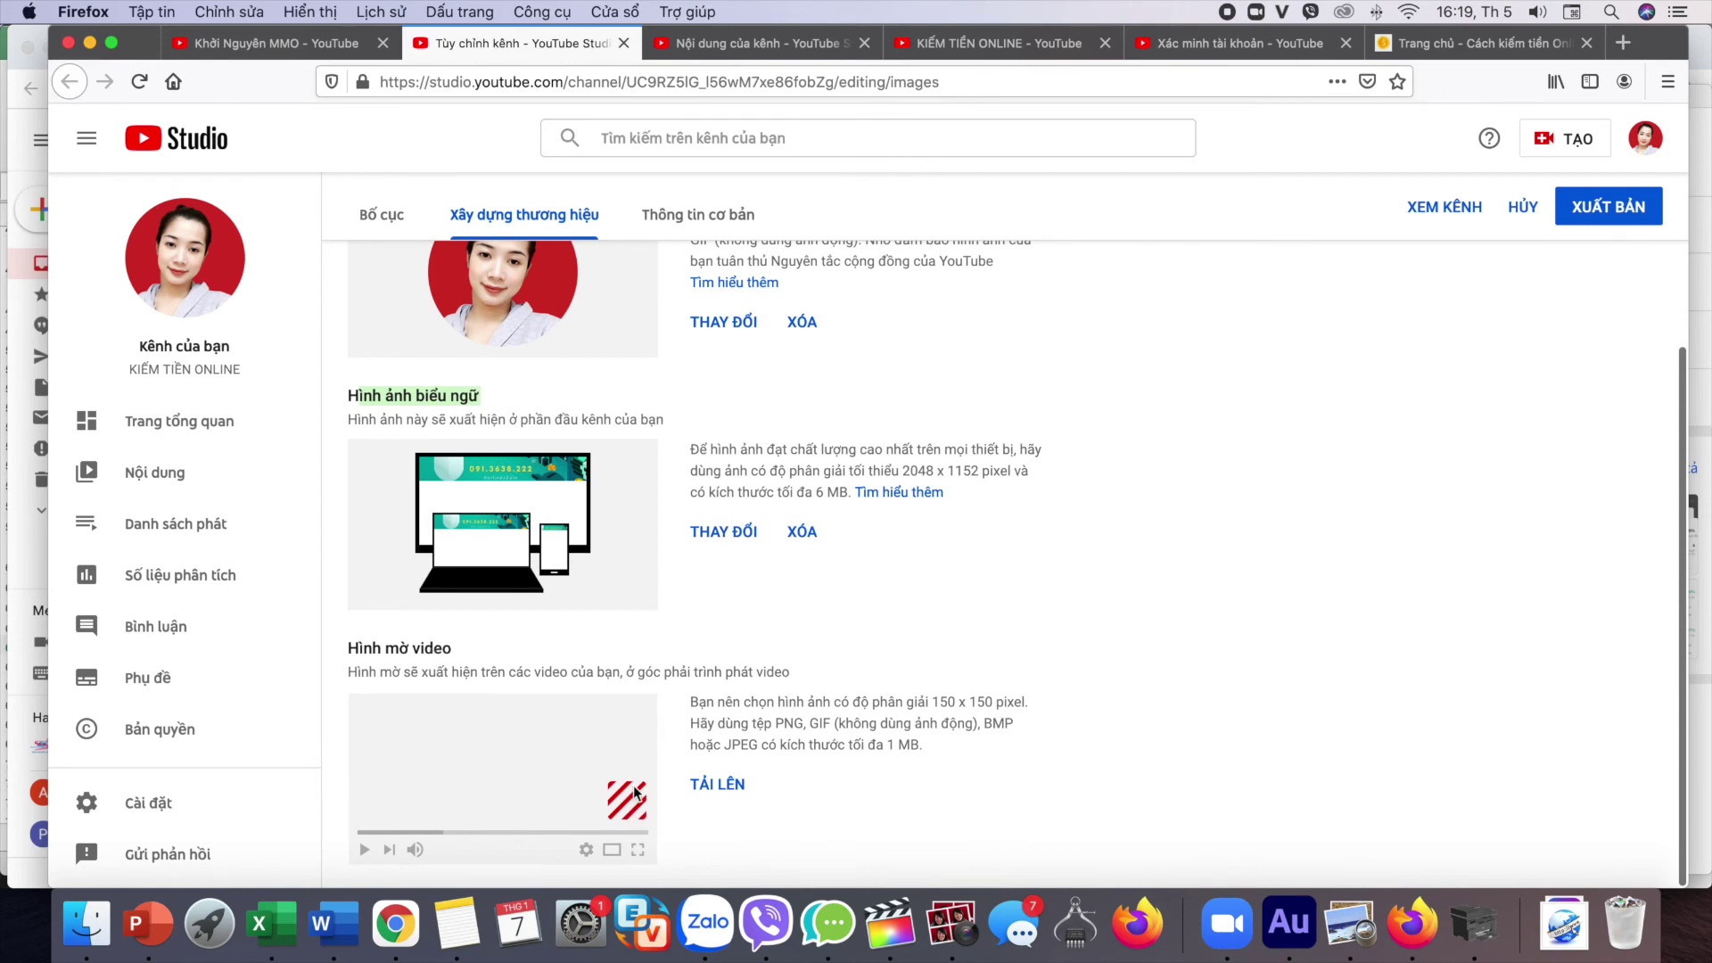
key("ctrl+shift+Tab")
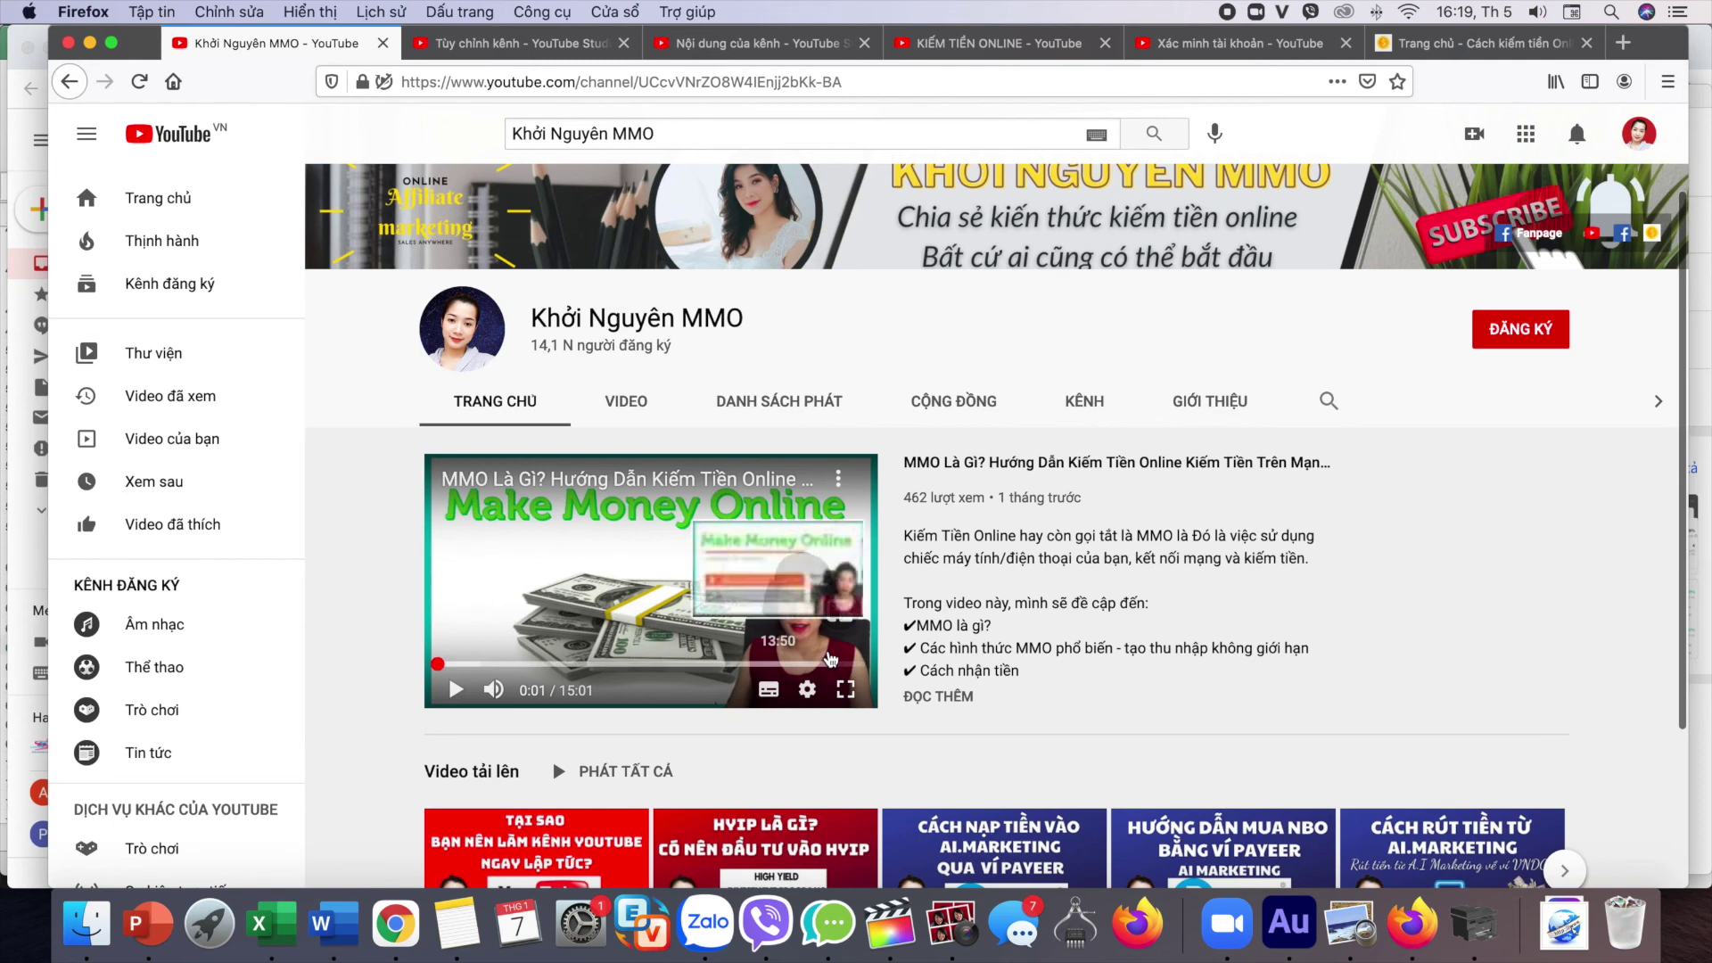
key("ctrl+Tab")
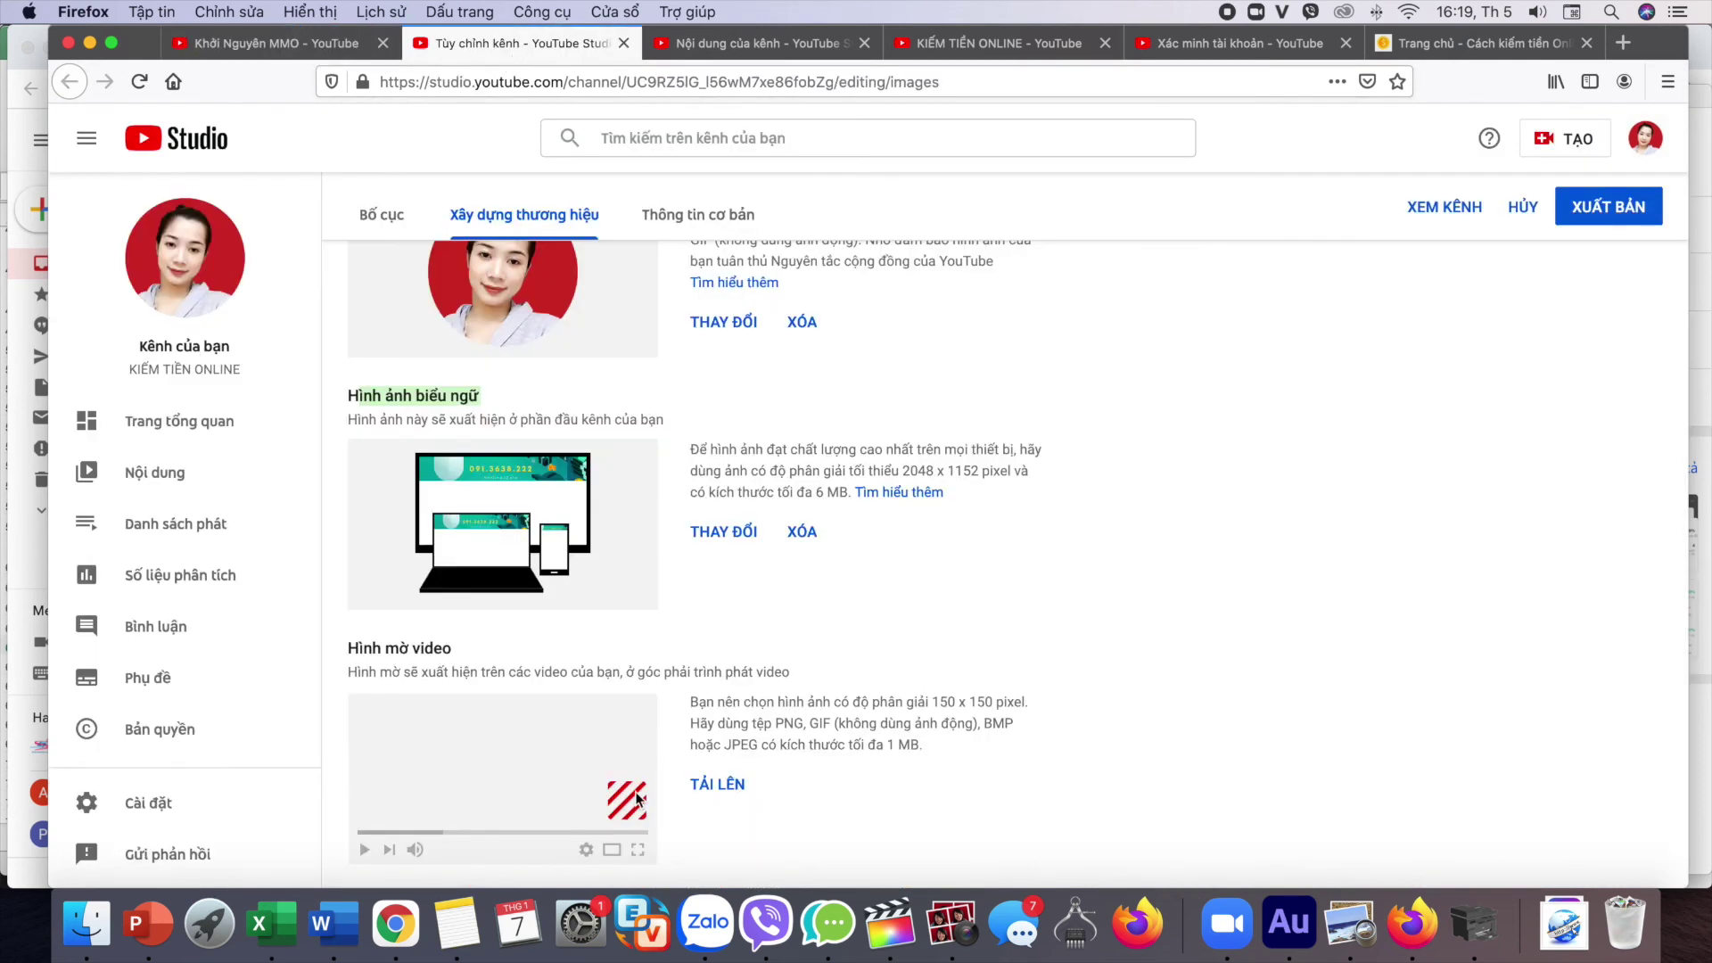
Step: Set a portrait photo from Desktop > ẢNH MMO as the video watermark, shown for Toàn bộ video
left_click(705, 785)
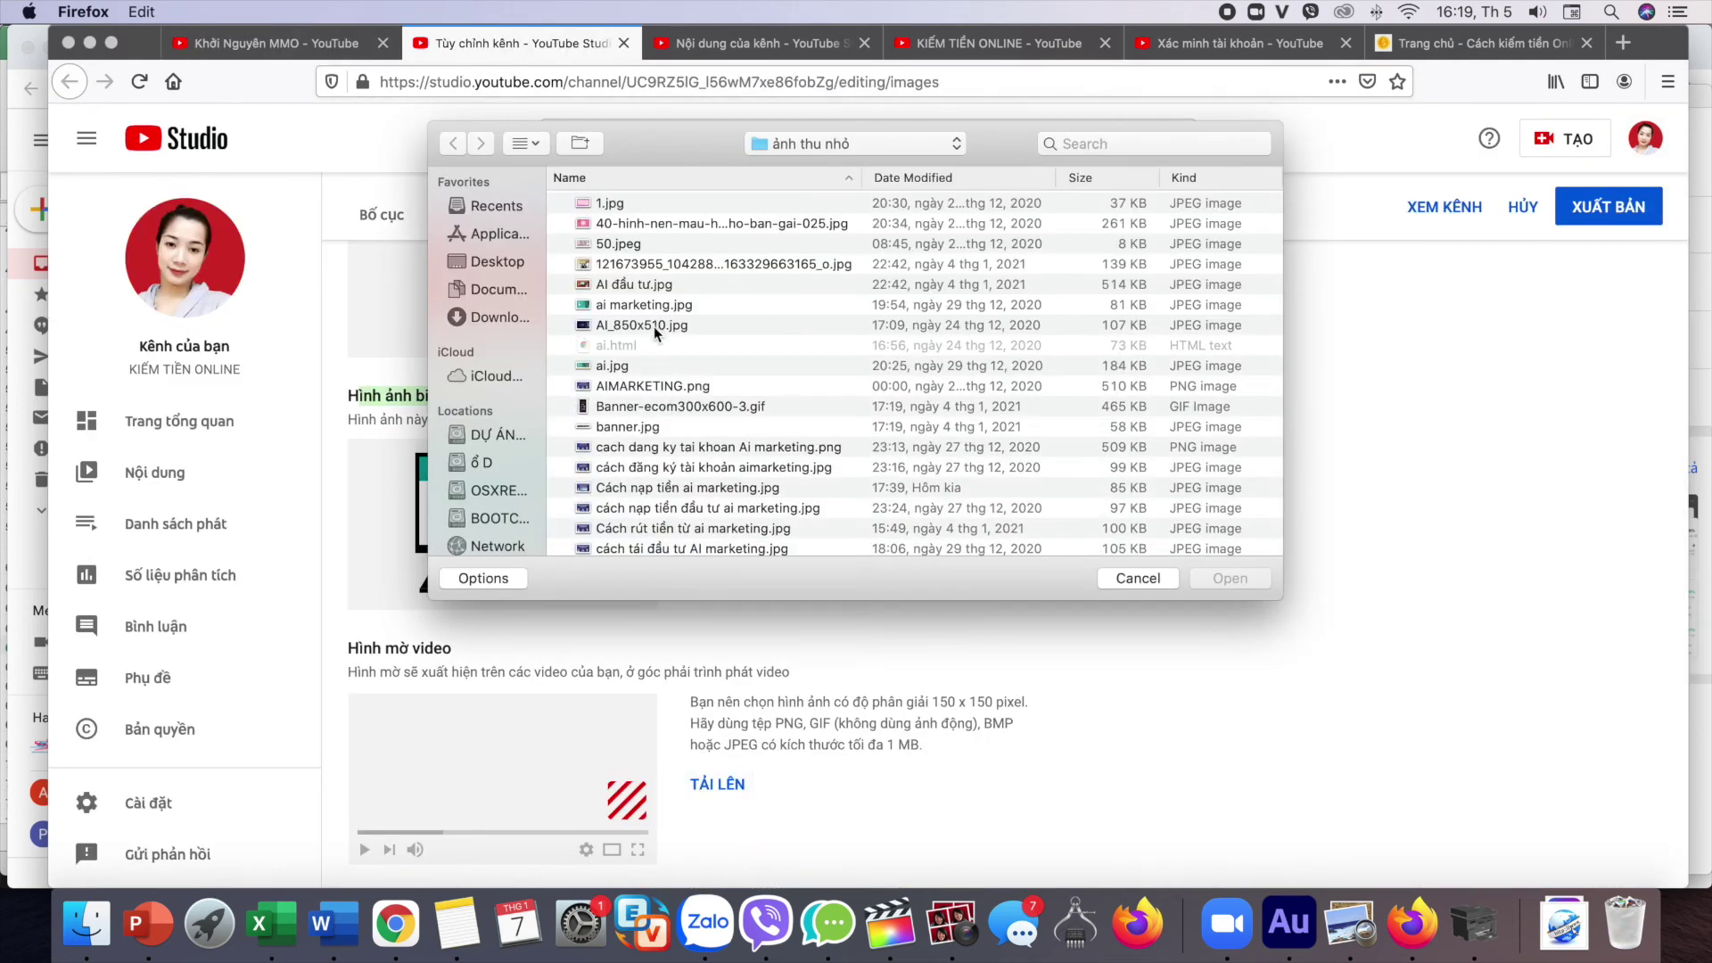
scroll(655, 326, "down", 5)
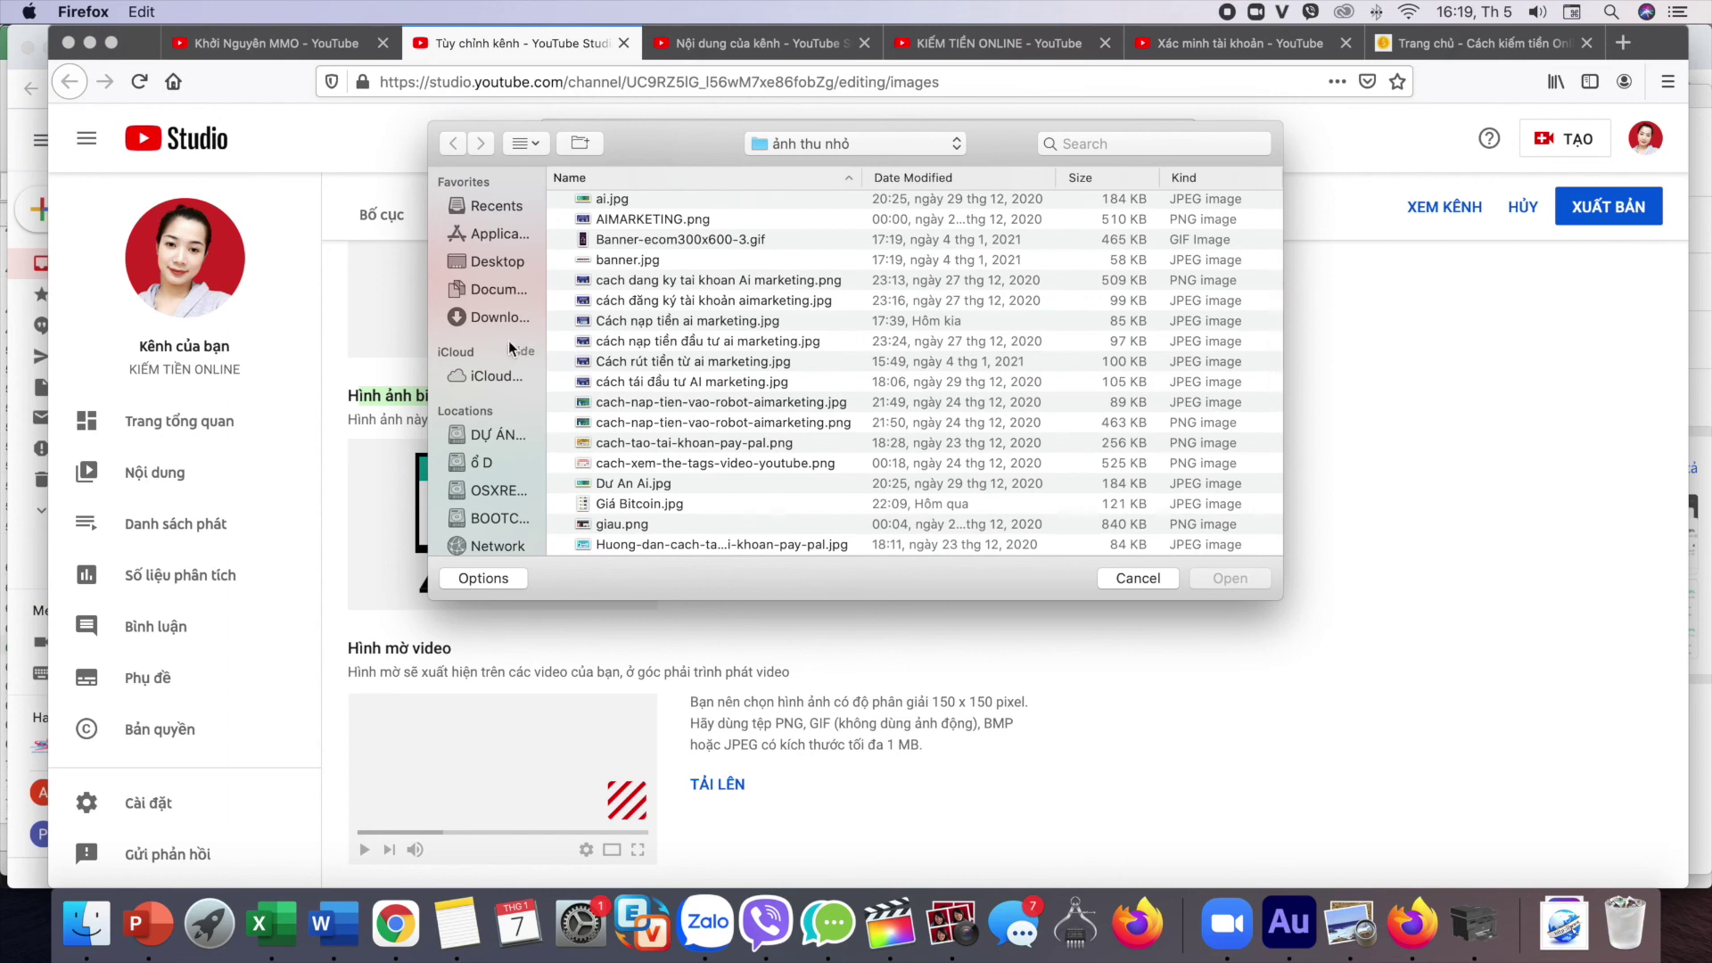
left_click(494, 265)
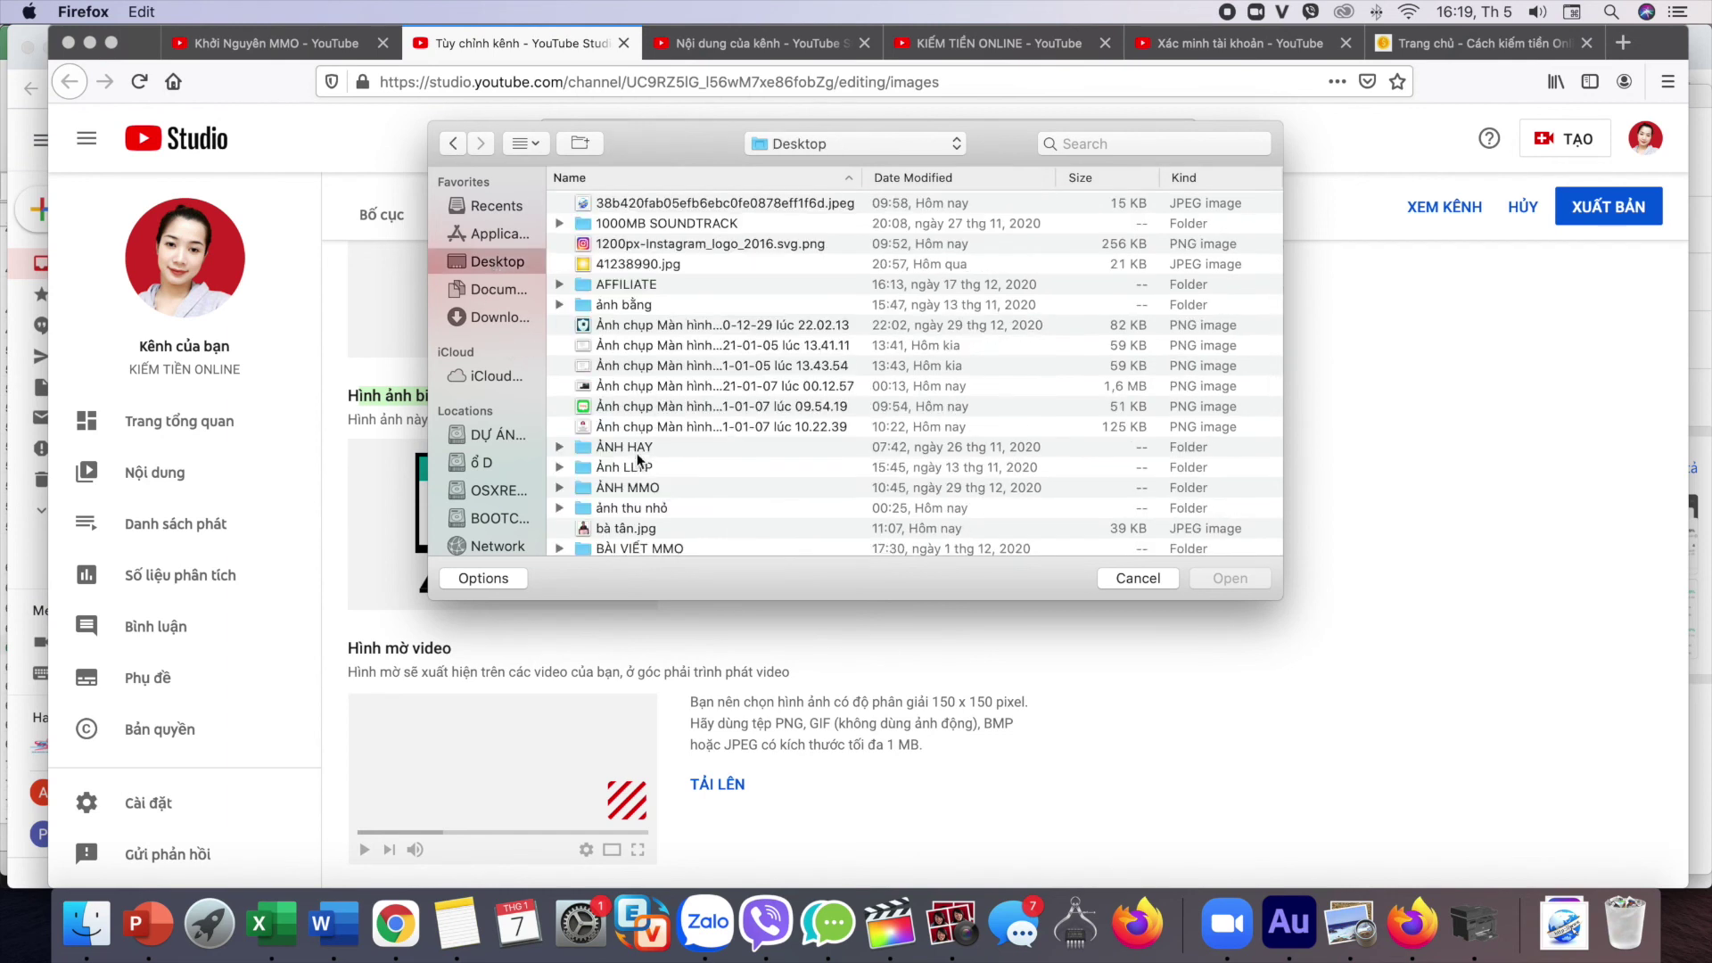
double_click(628, 489)
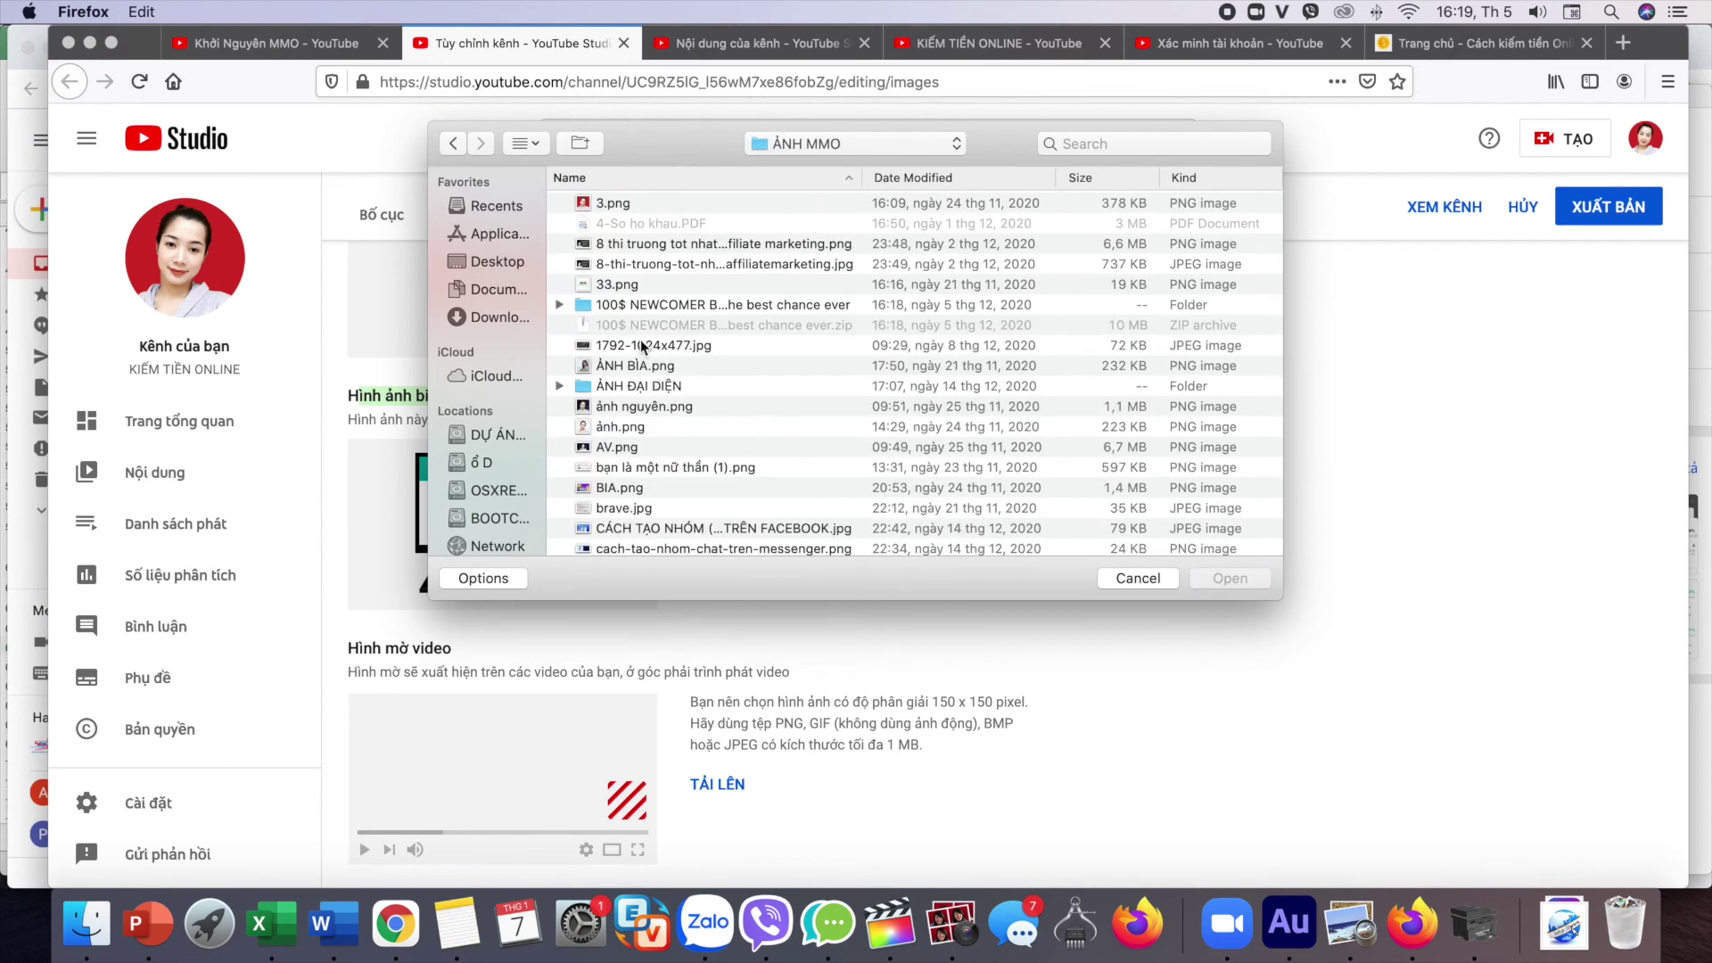
scroll(634, 408, "down", 2)
double_click(623, 383)
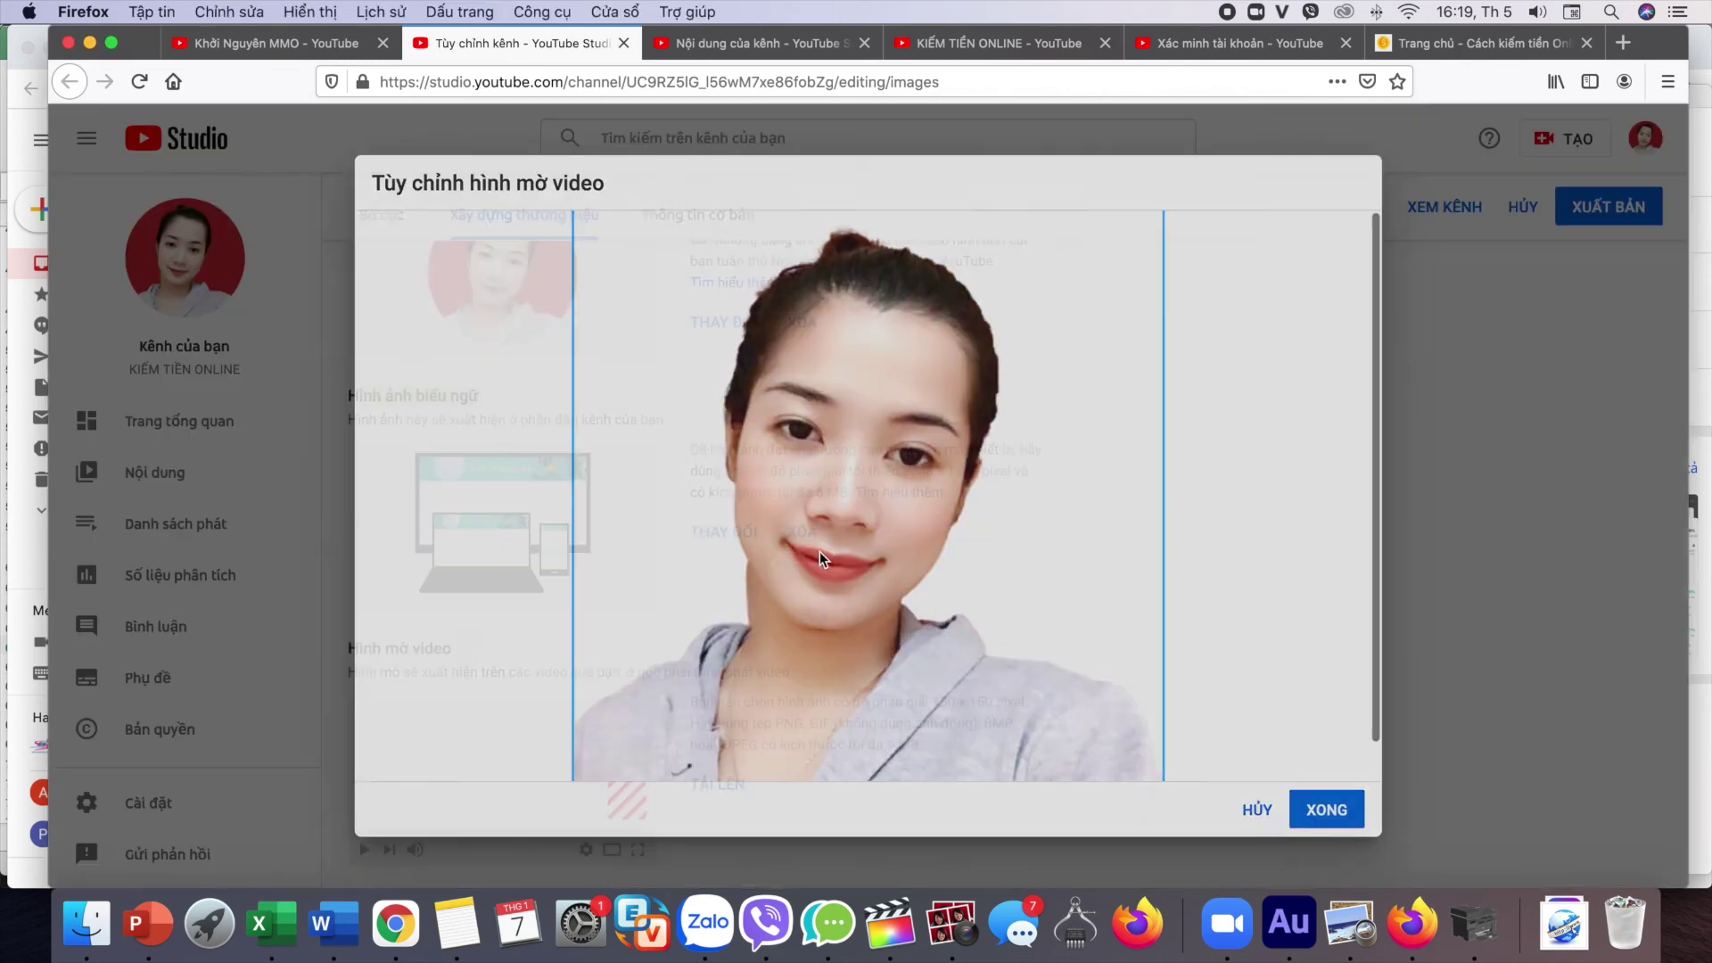
left_click(1326, 809)
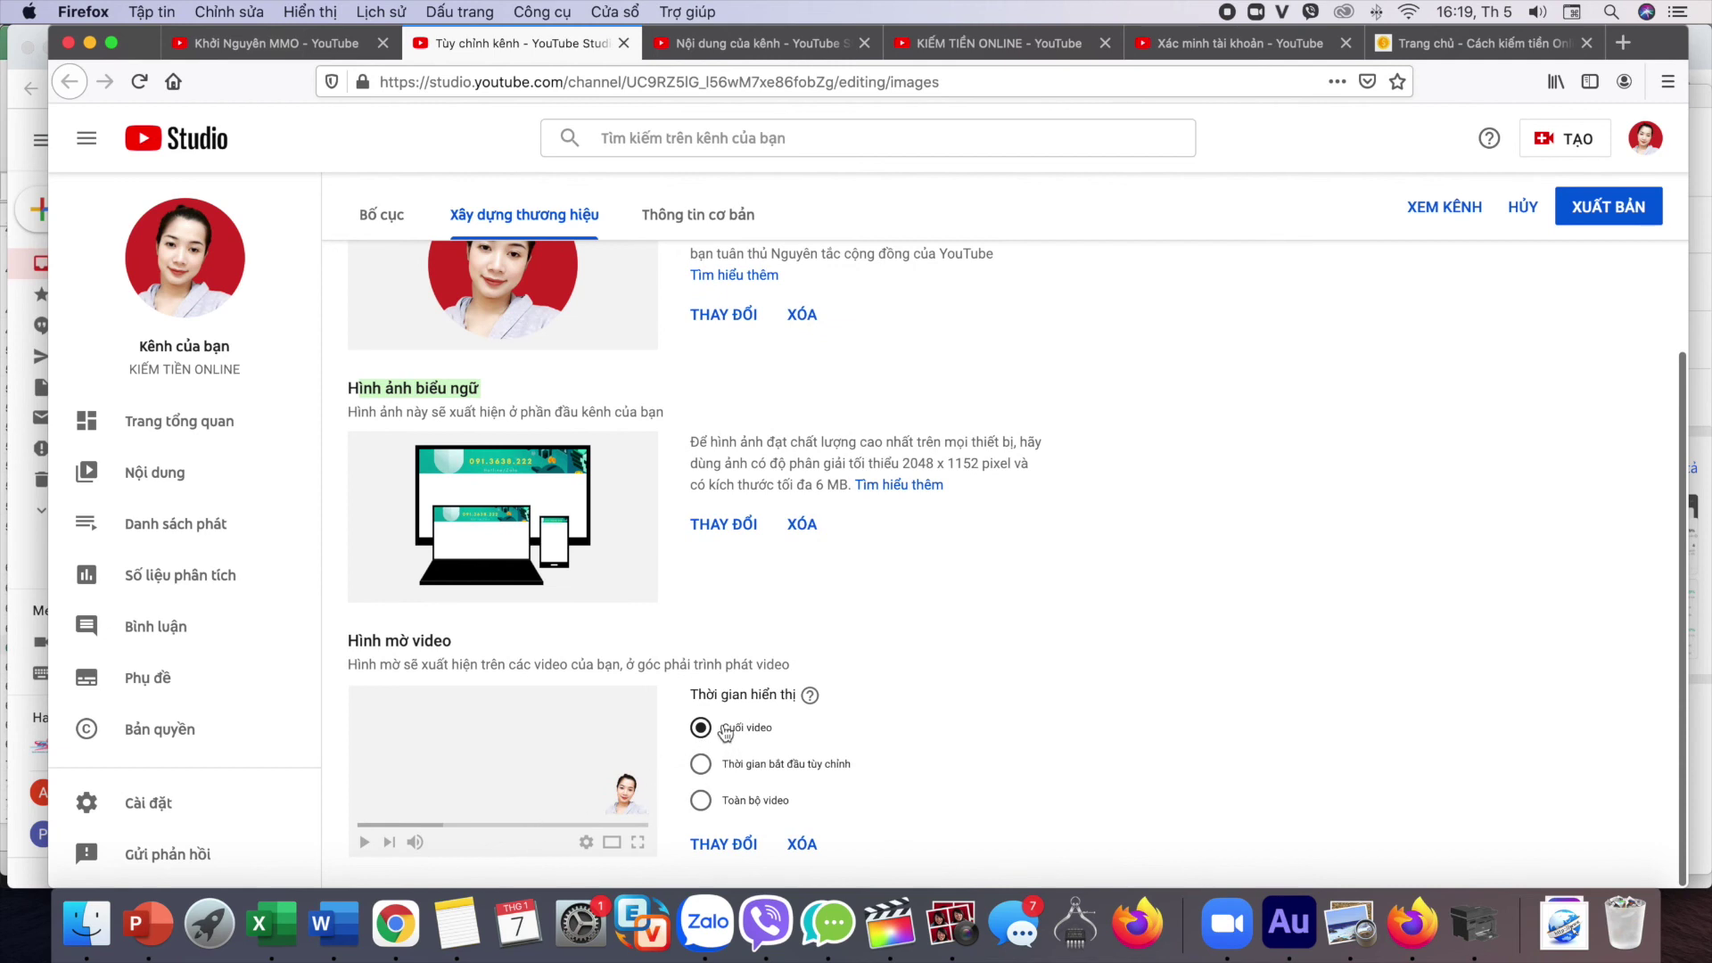
left_click(701, 802)
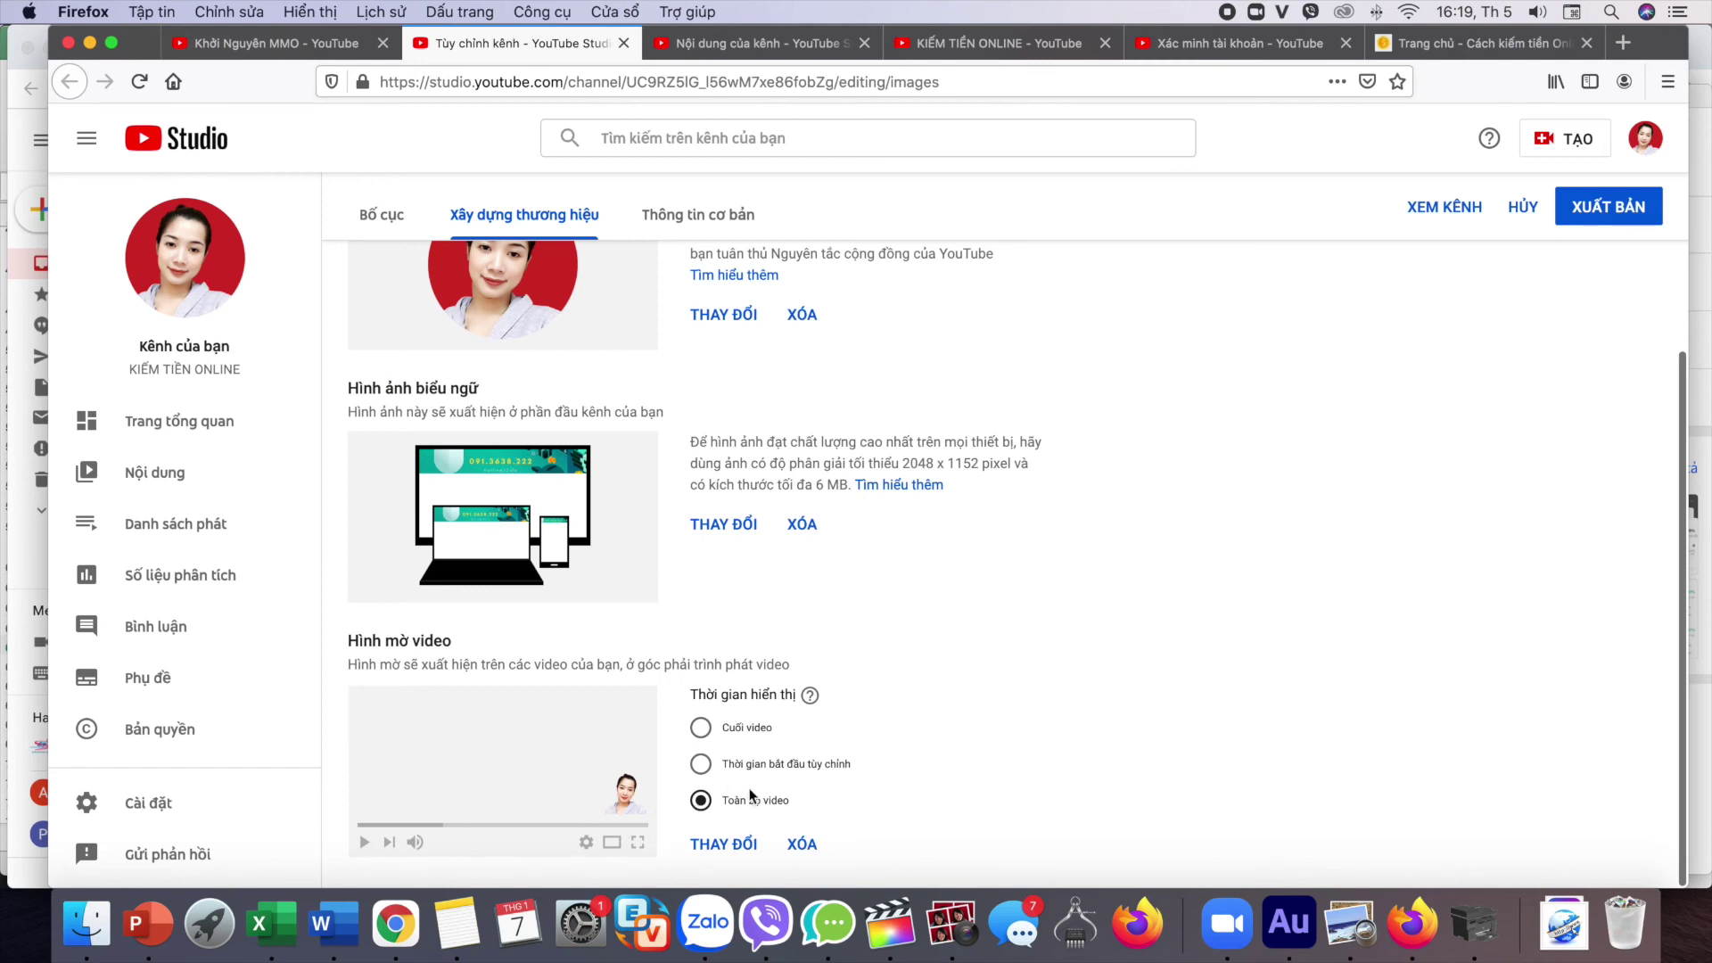
scroll(860, 622, "up", 3)
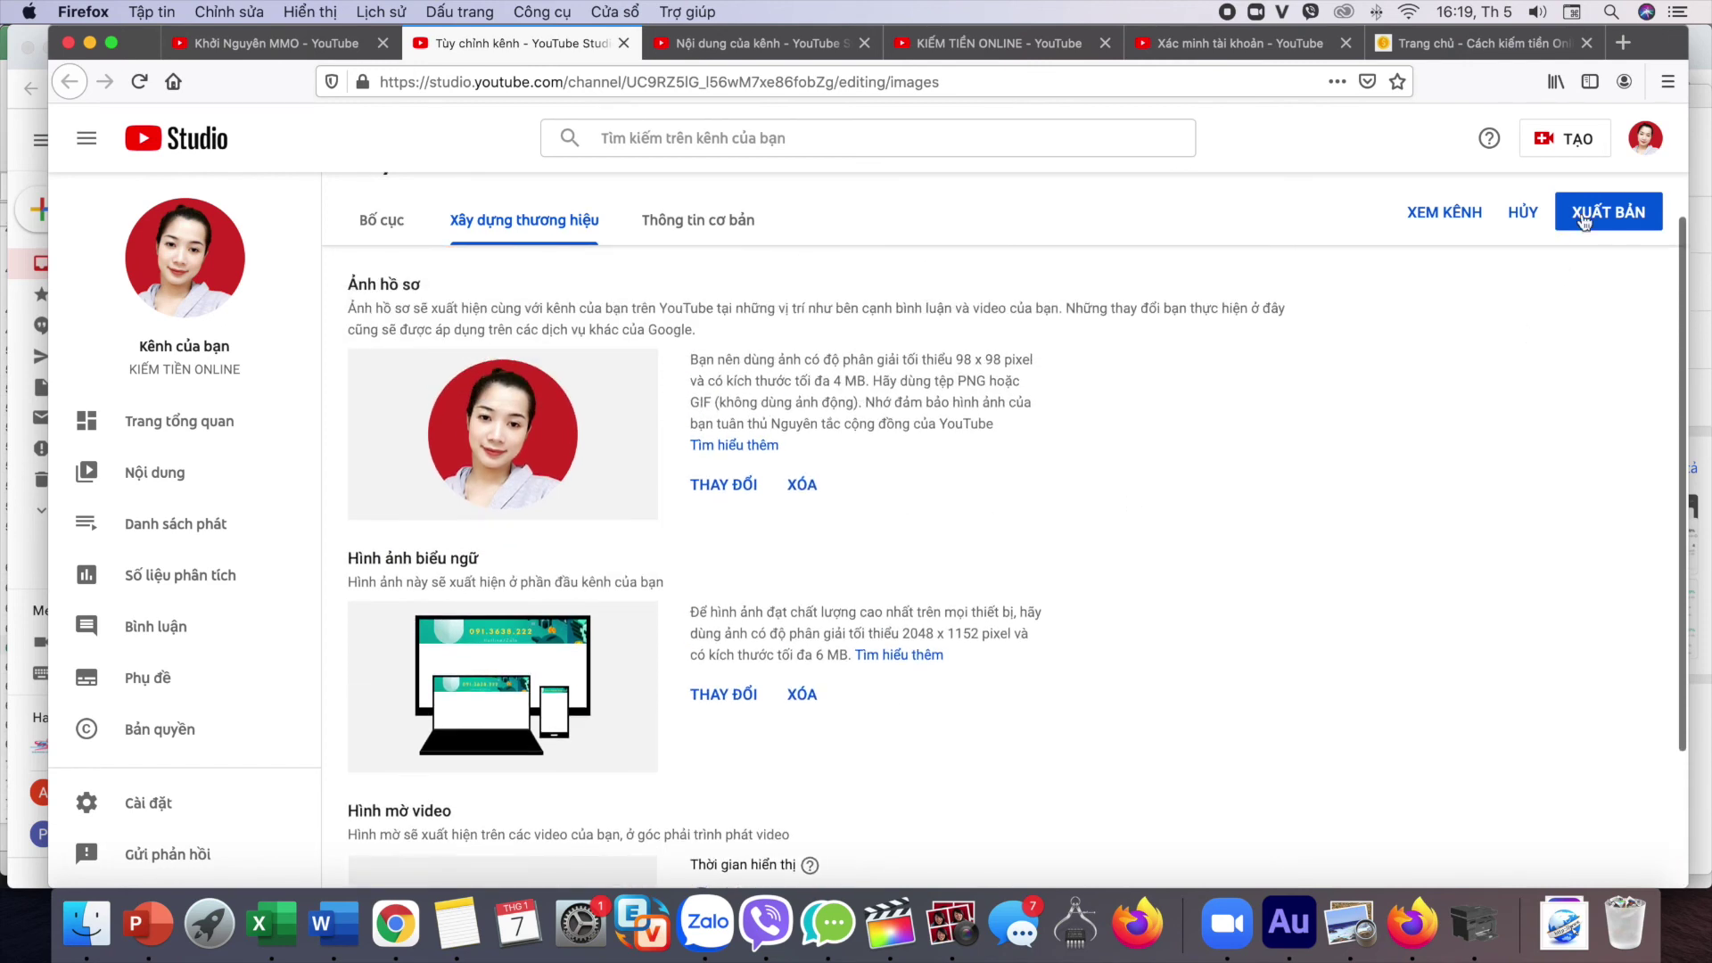
Step: Publish the banner and watermark changes, then return to the Trang tổng quan dashboard
left_click(1614, 221)
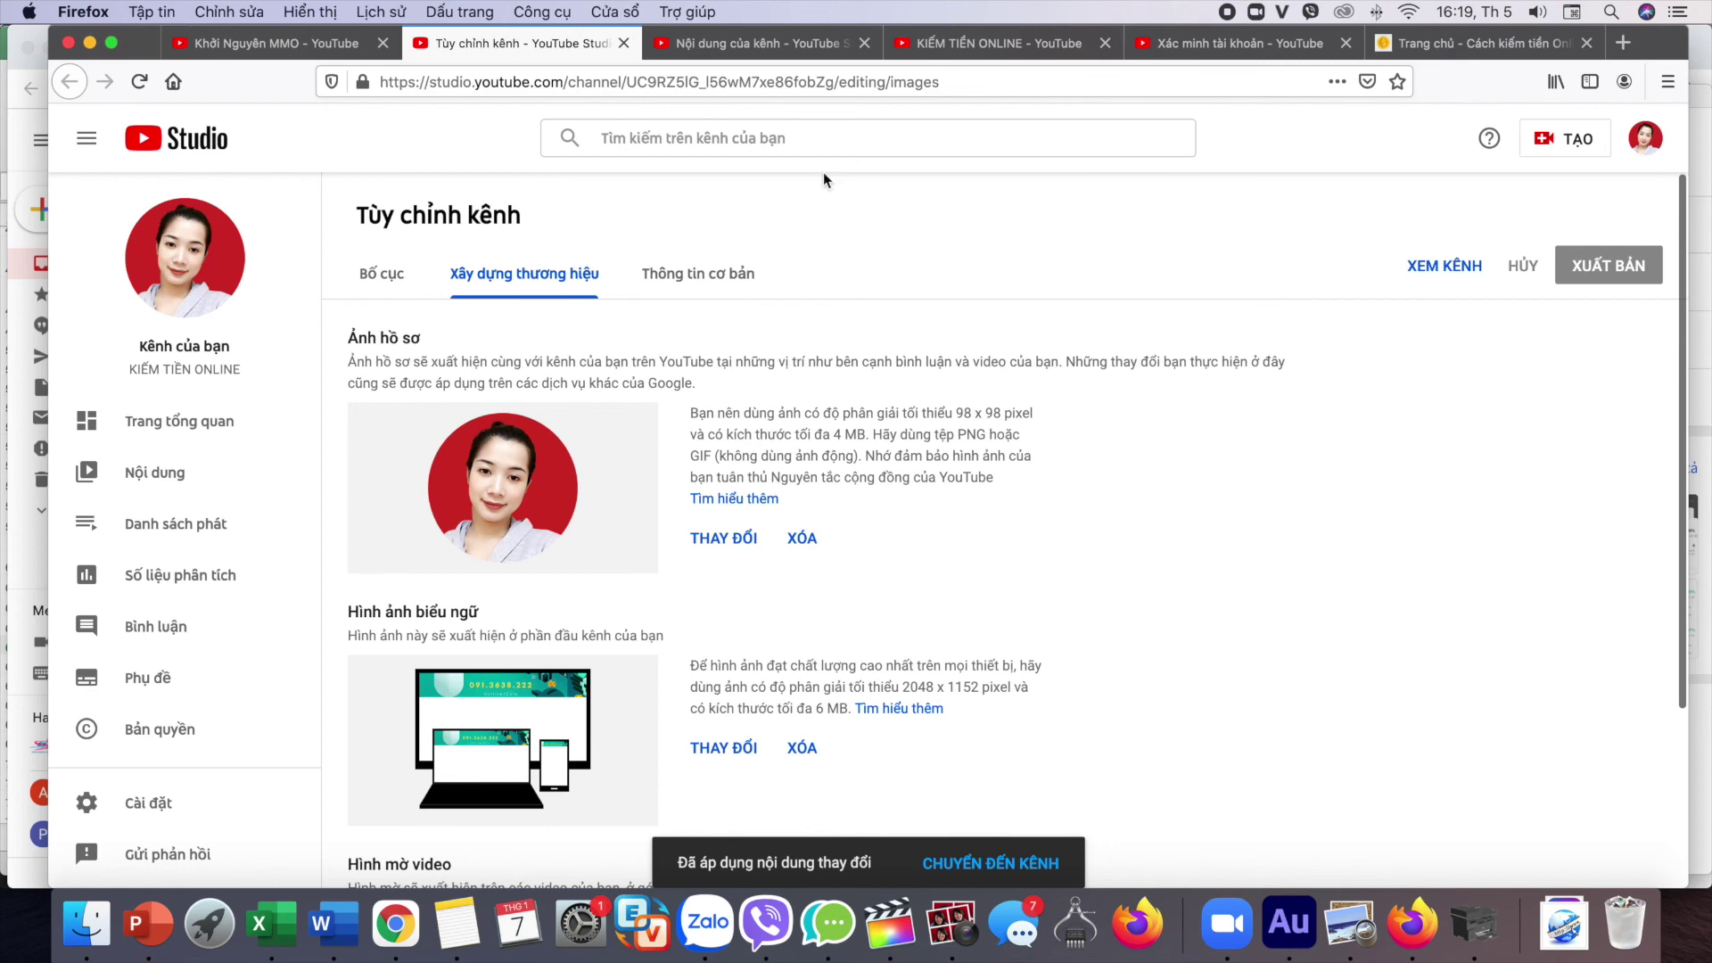
left_click(140, 429)
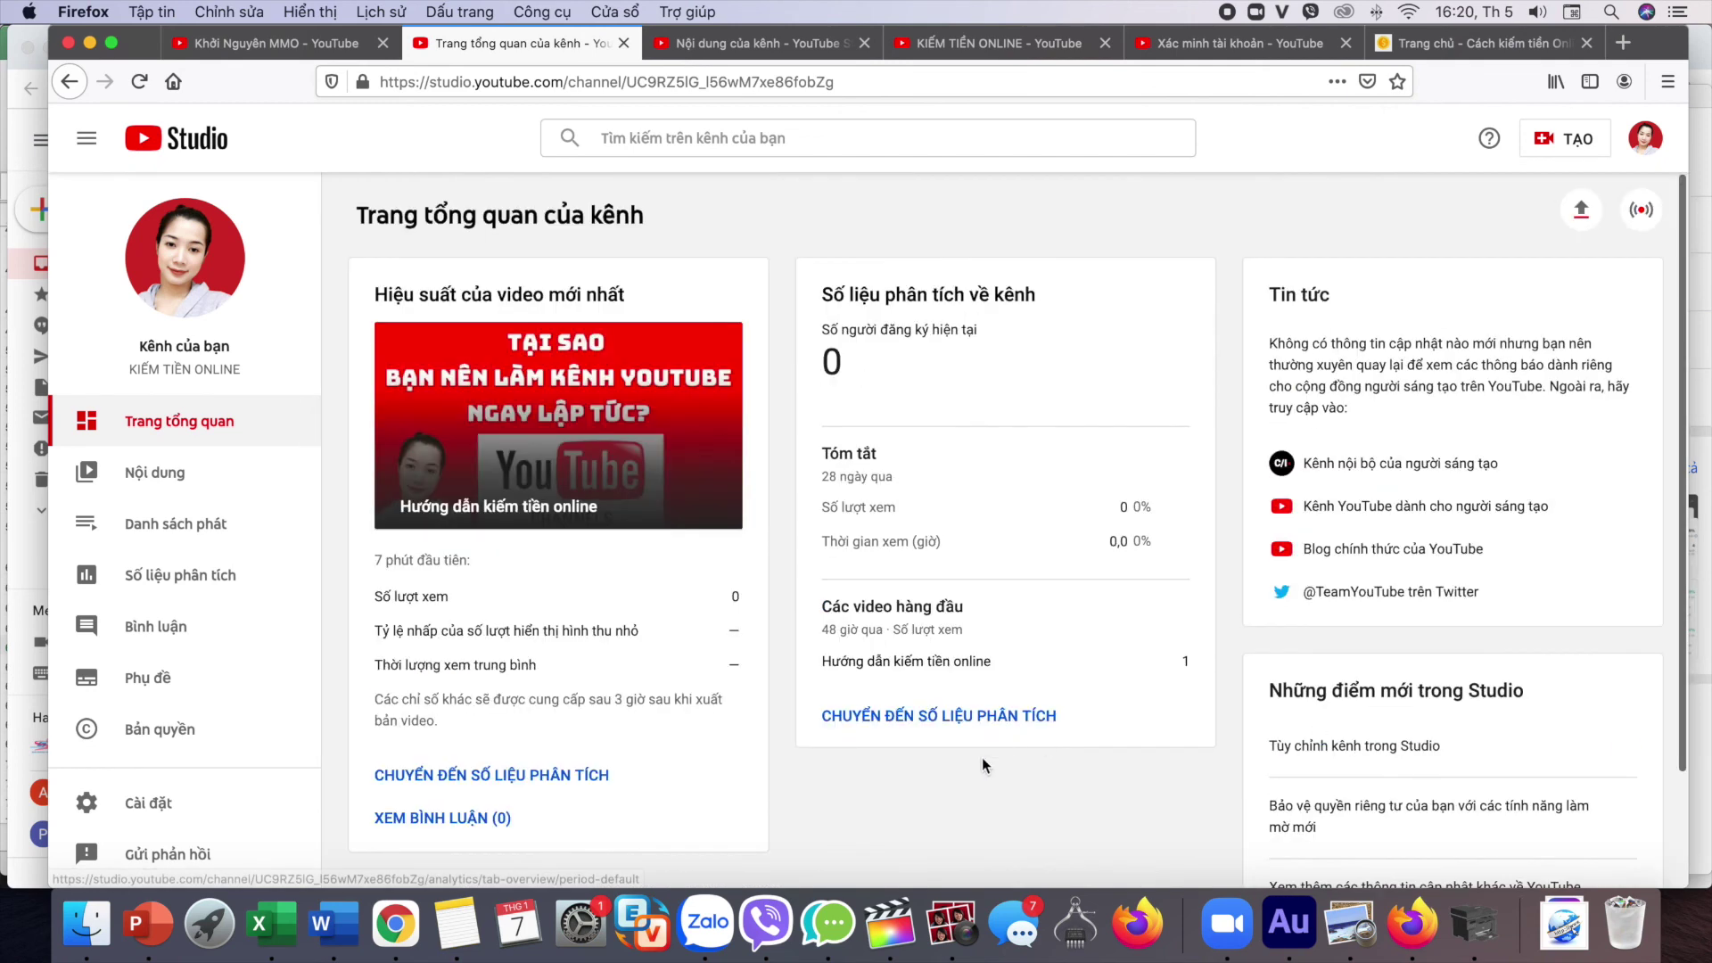
left_click(1648, 147)
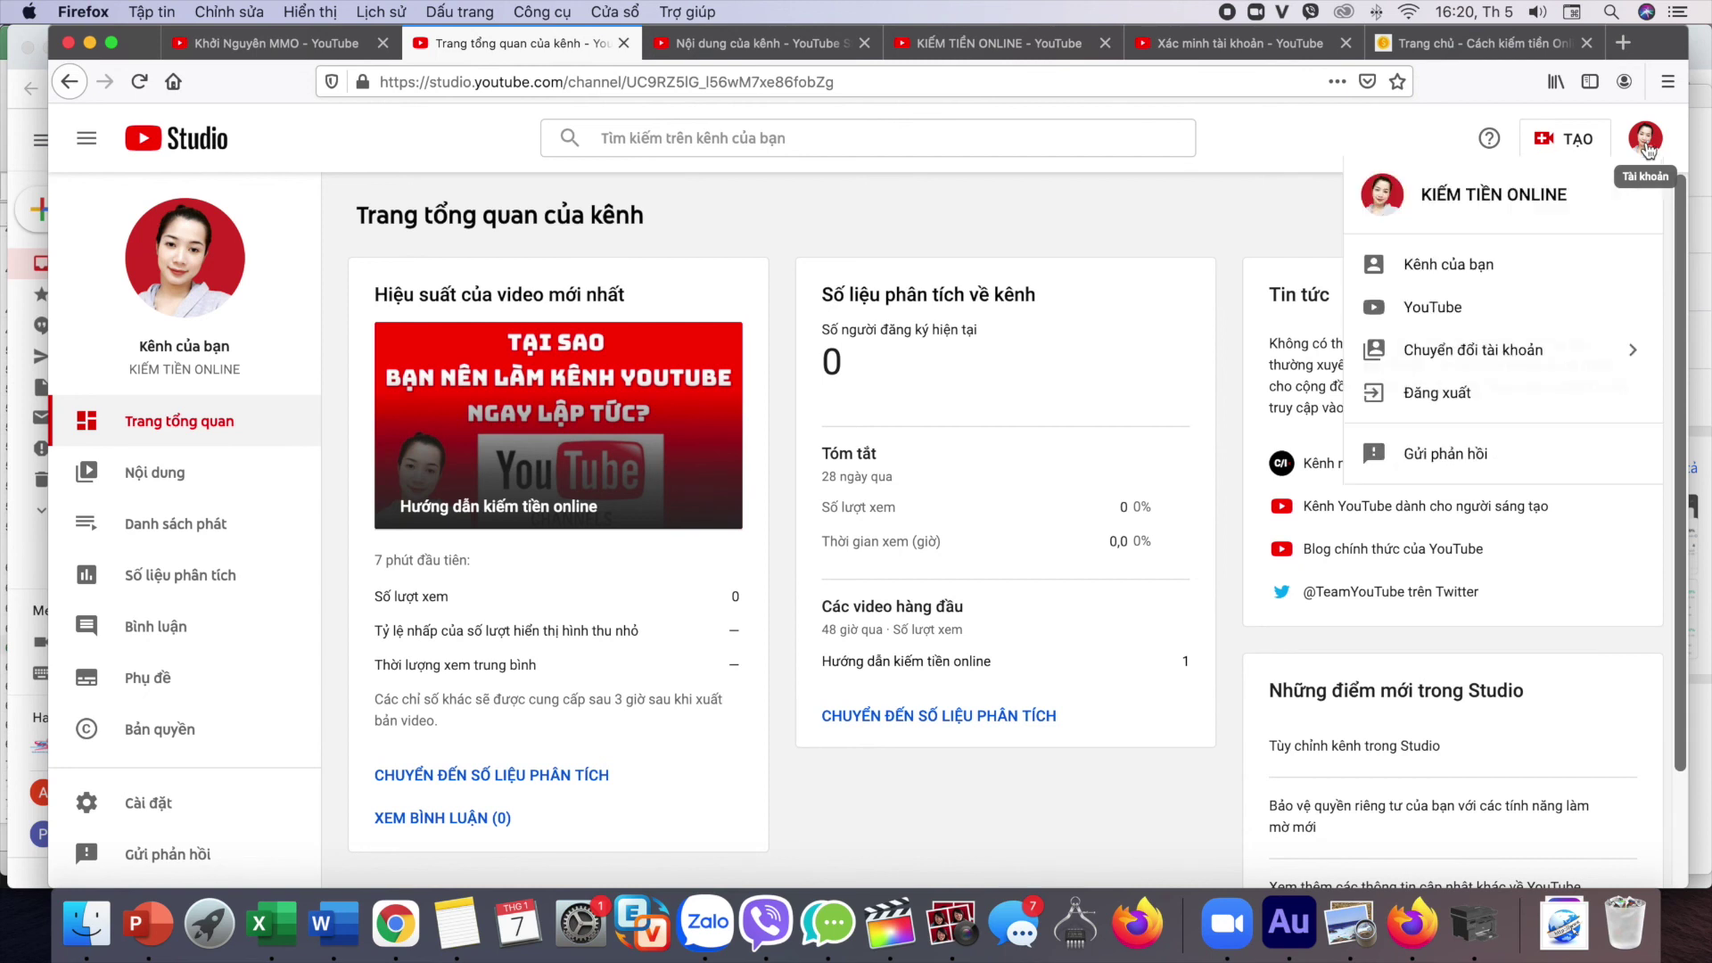
Step: View the public KIẾM TIỀN ONLINE channel page and check the banner's website, Facebook, Twitter and Instagram links
left_click(1446, 268)
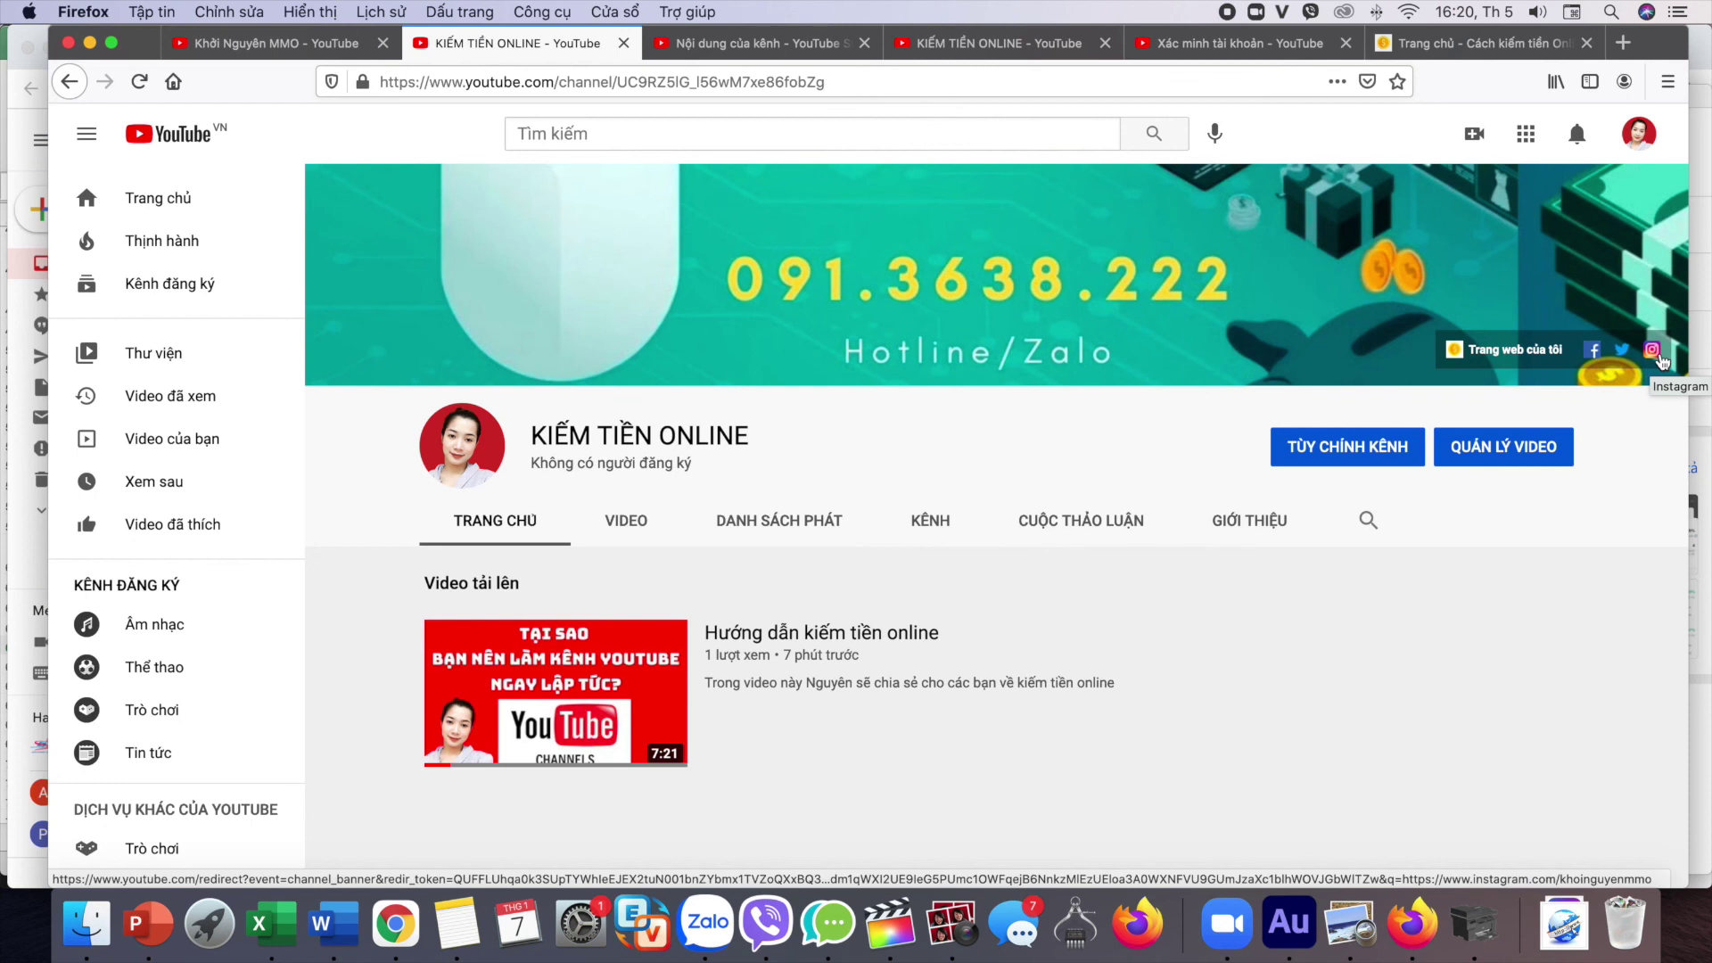
scroll(1444, 458, "down", 3)
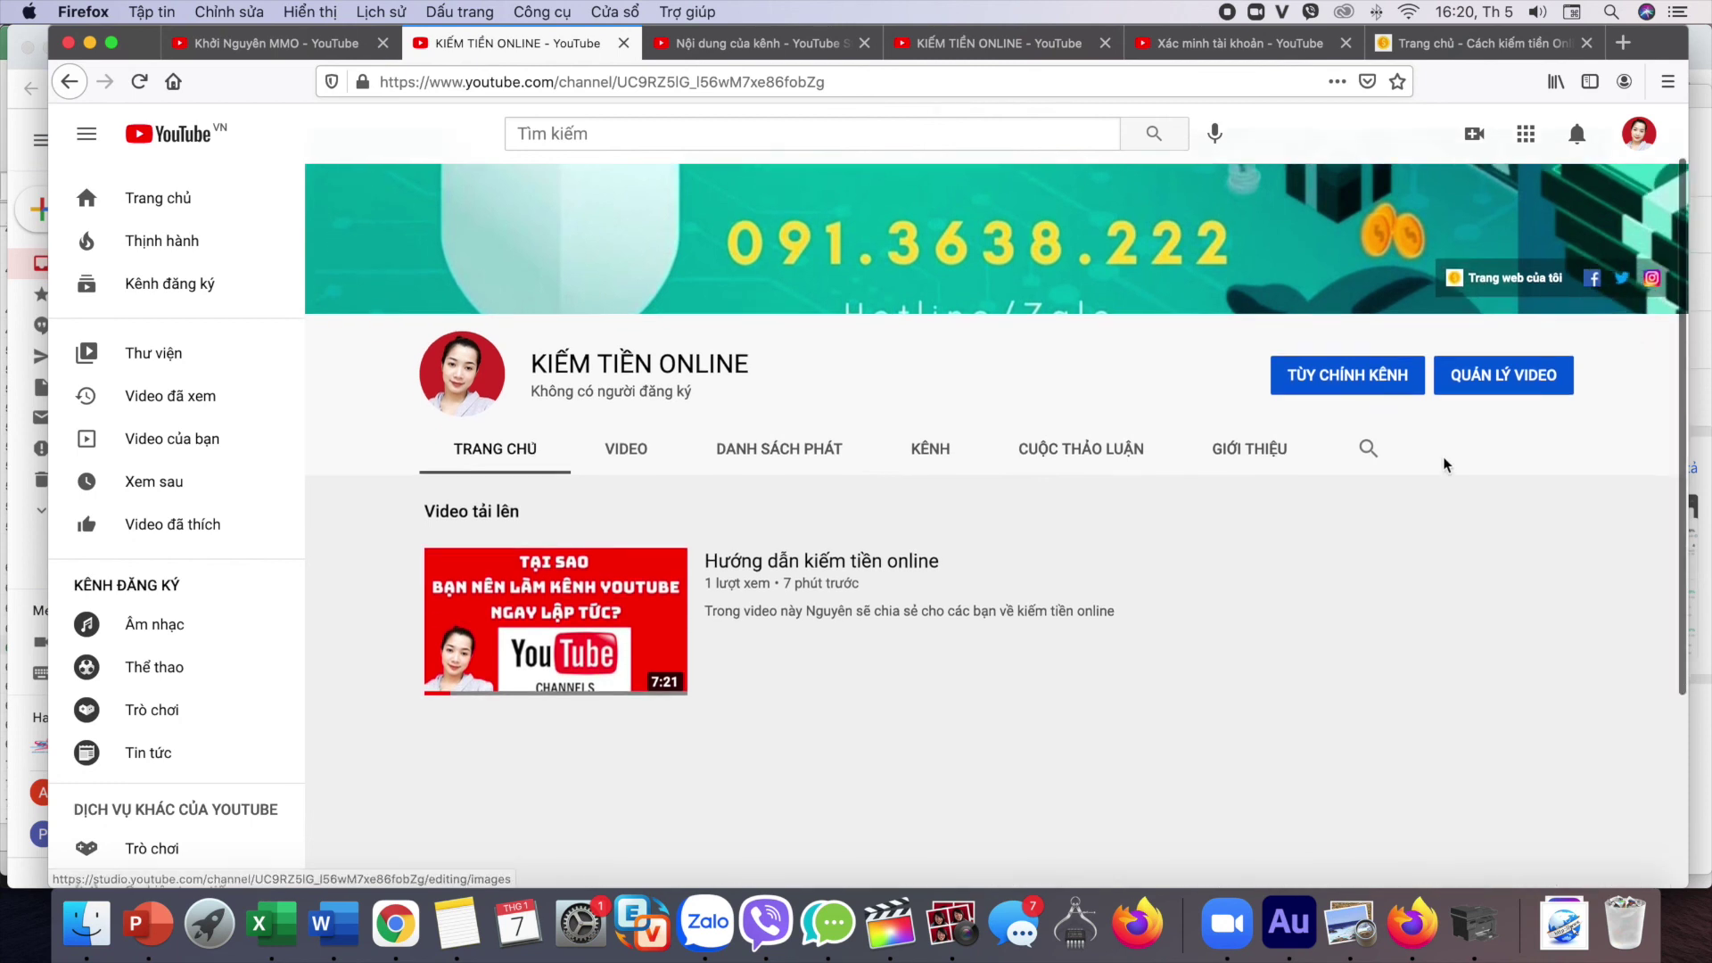
scroll(1164, 472, "up", 3)
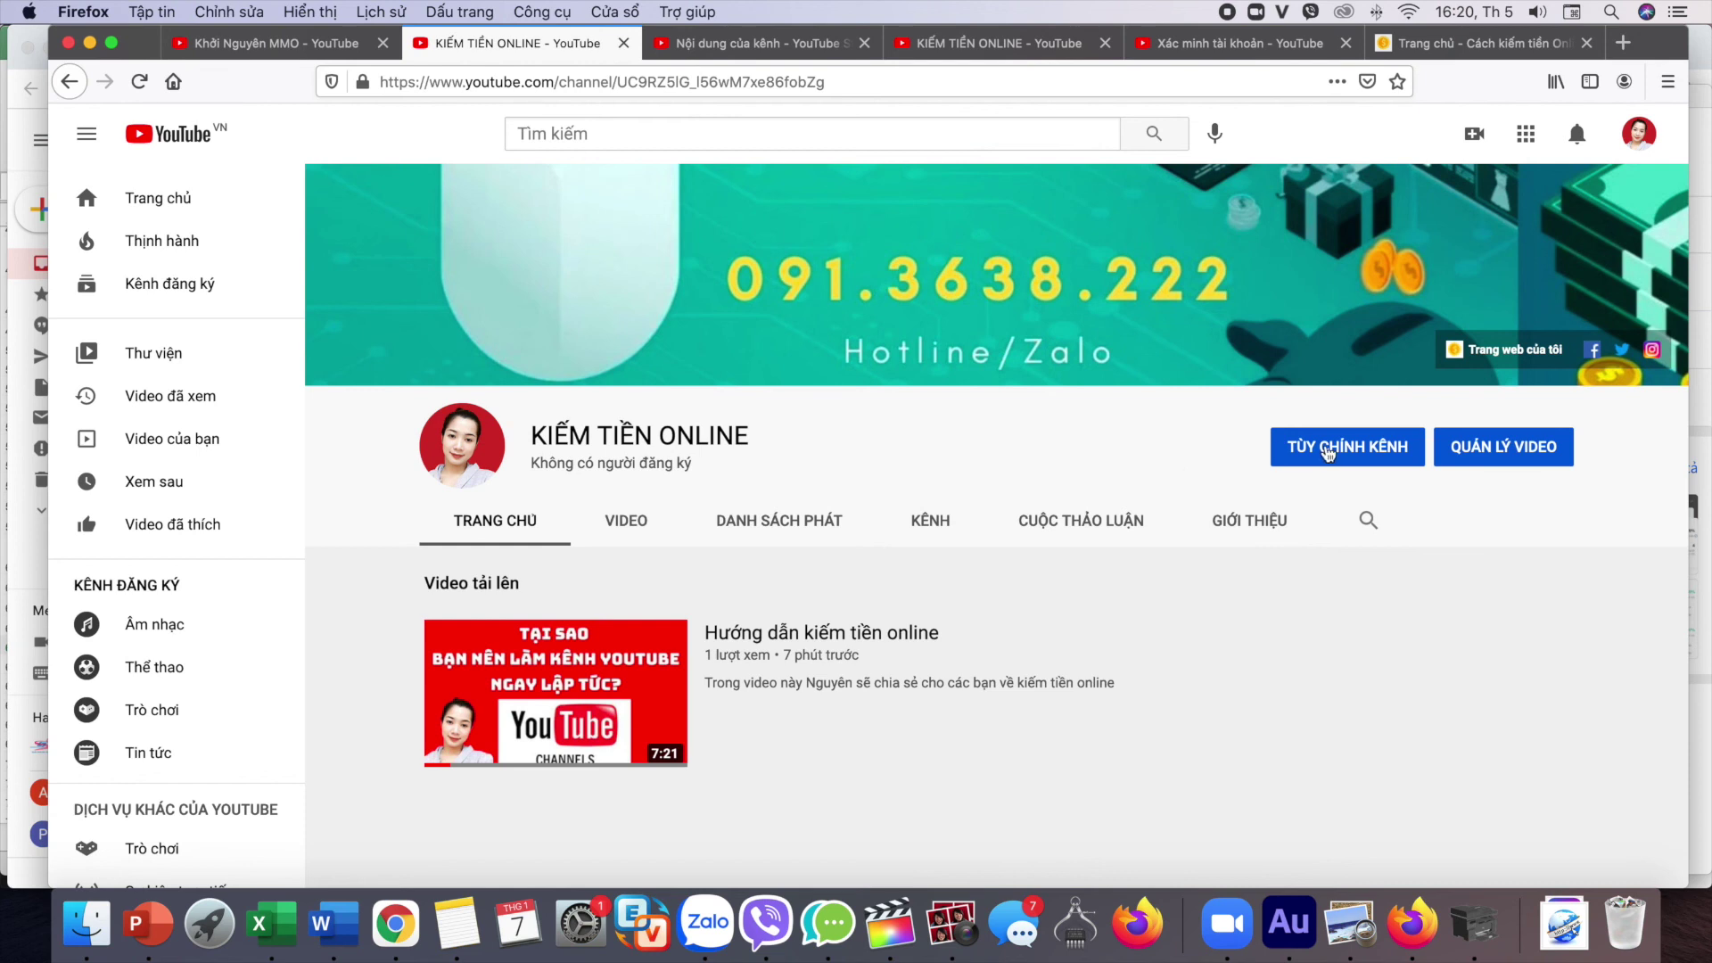
Step: Open the channel's Thông tin cơ bản settings and check how many banner links can show
left_click(1326, 453)
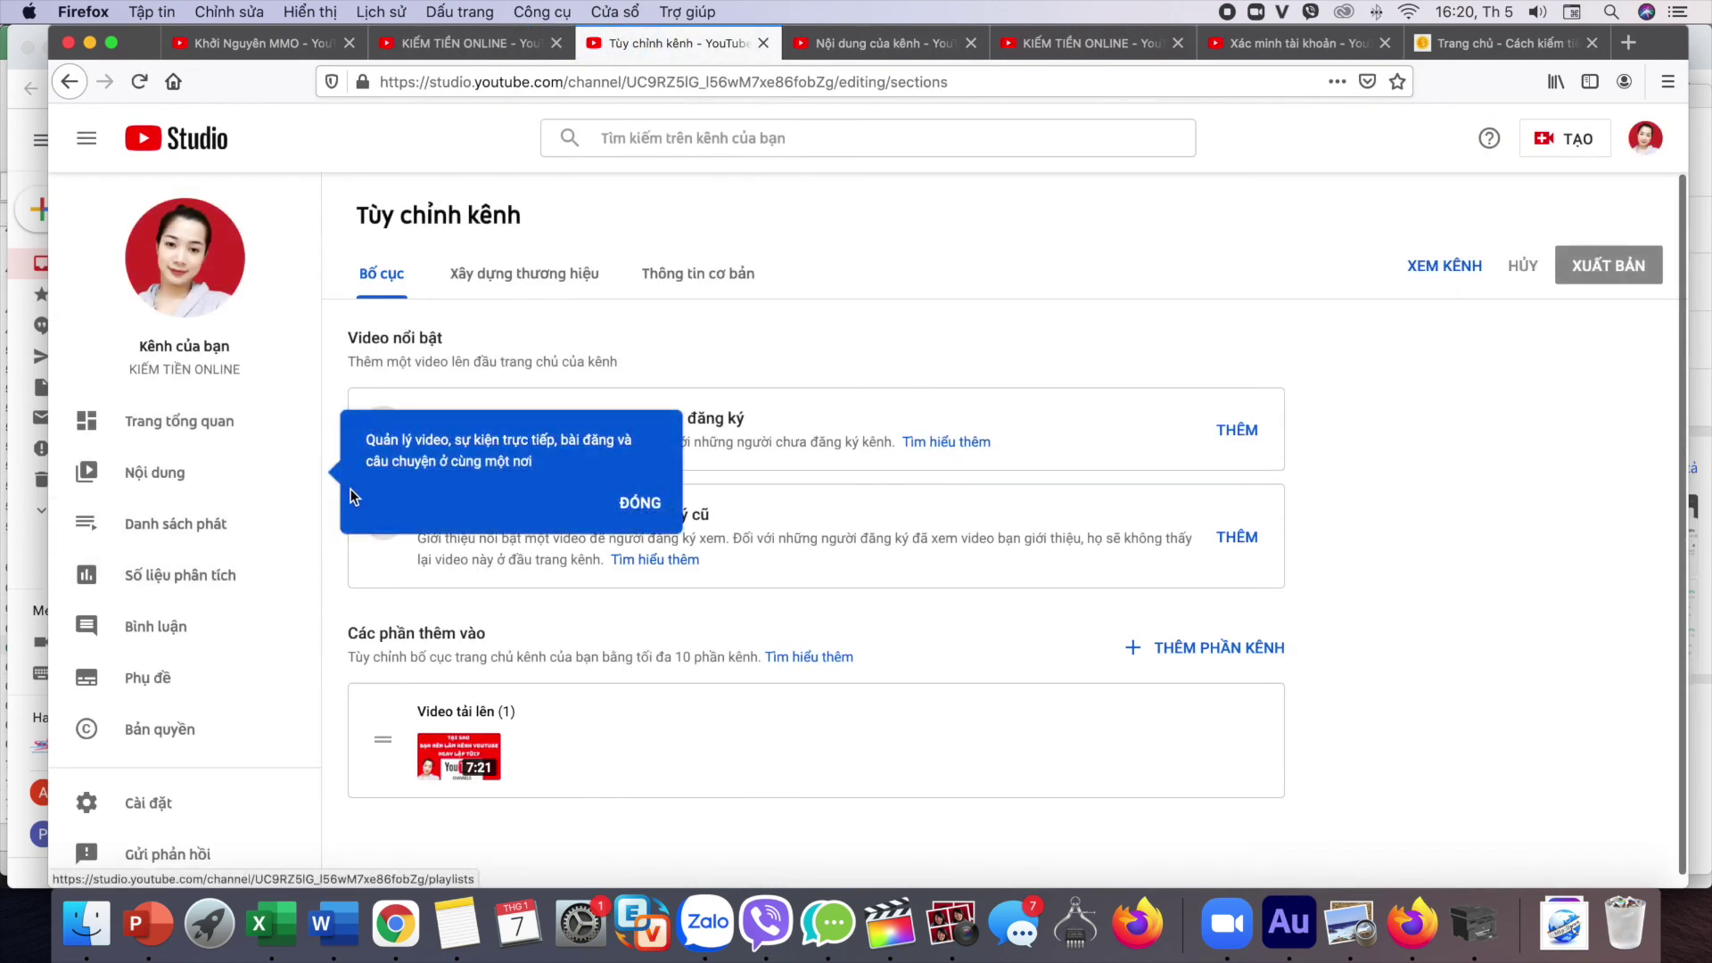
left_click(704, 274)
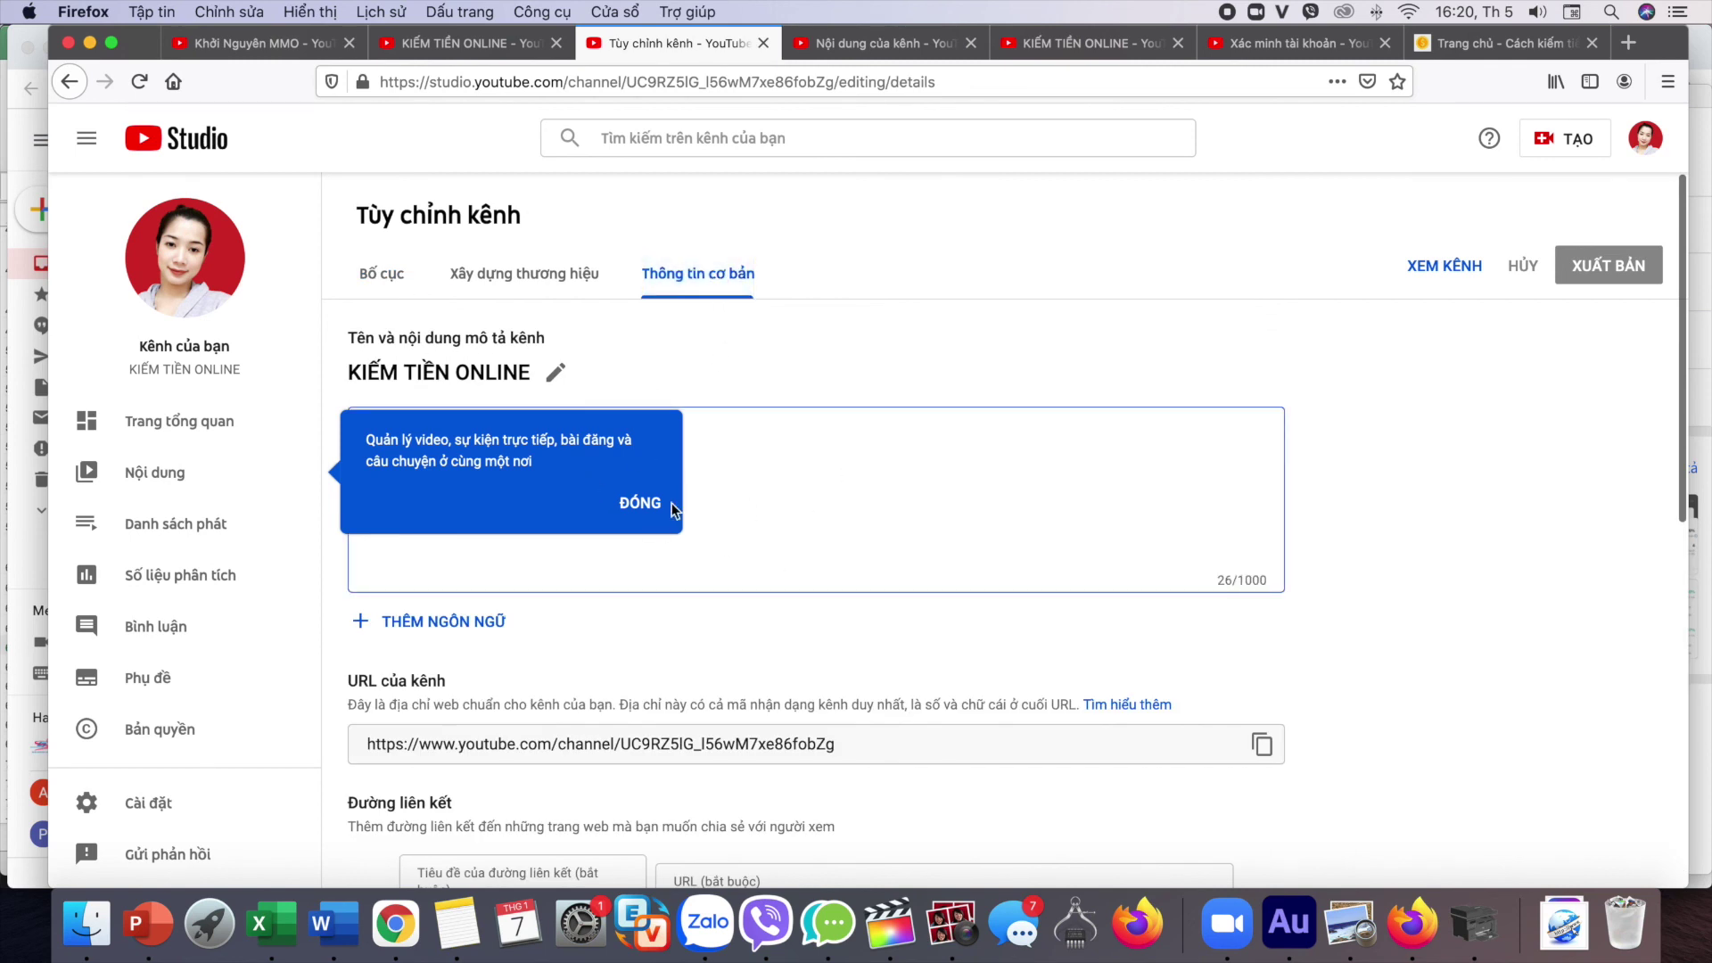
left_click(640, 502)
left_click(535, 274)
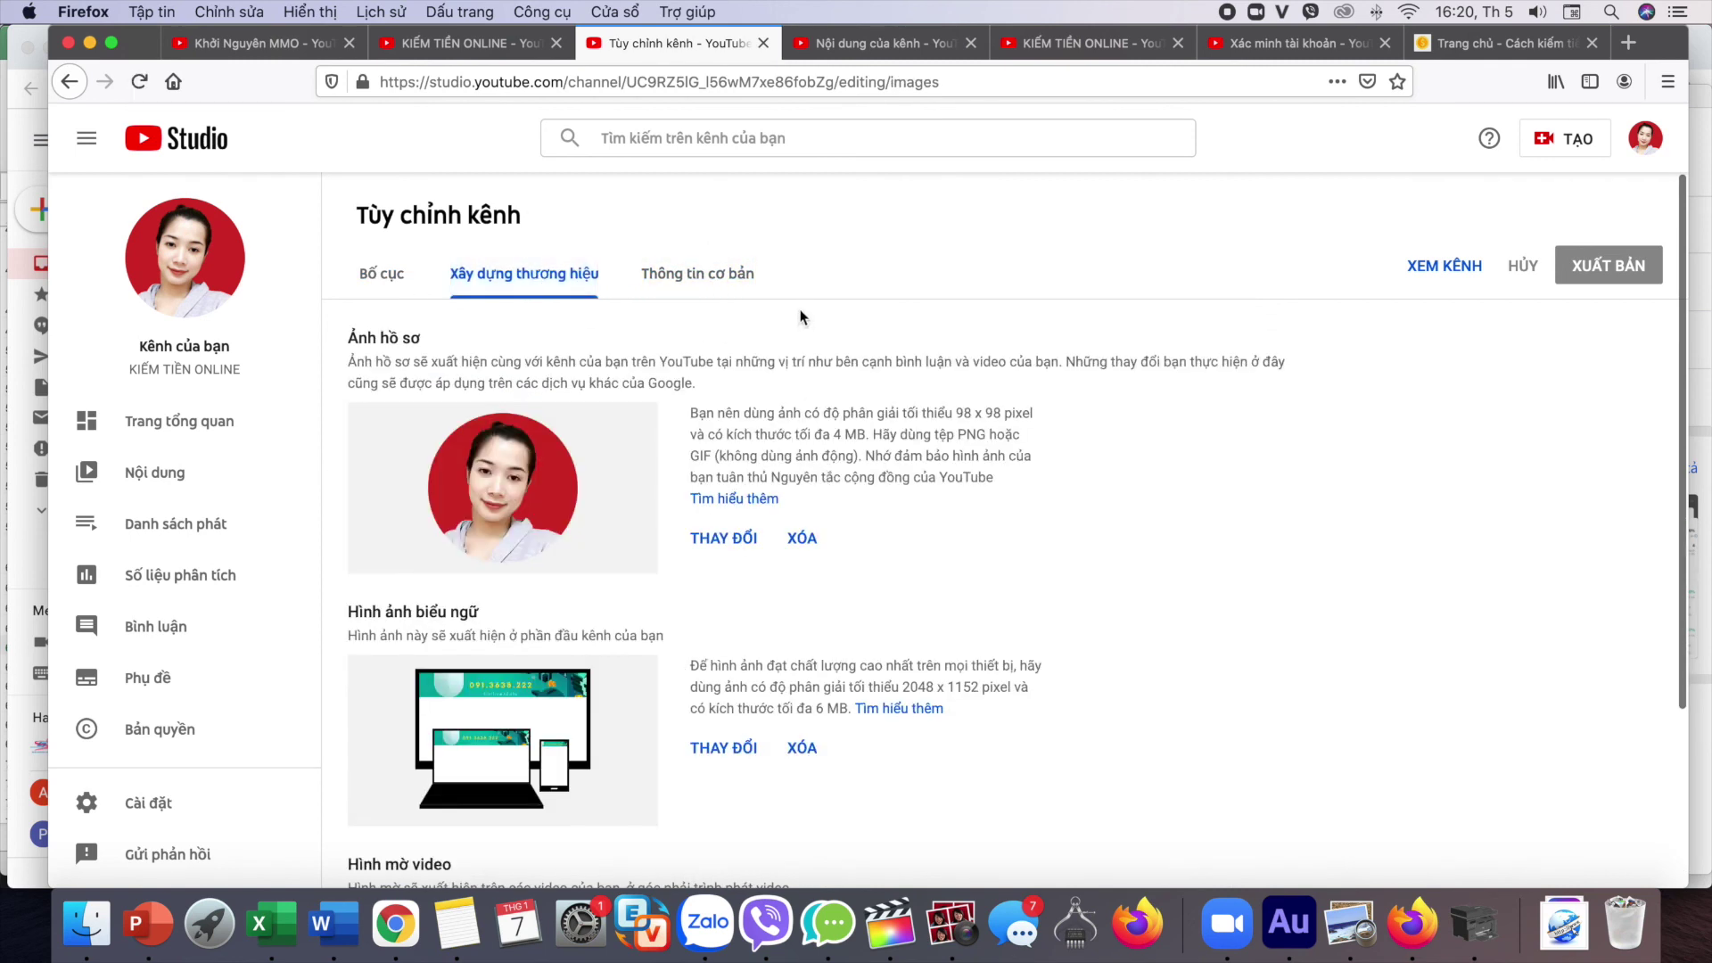
left_click(696, 274)
scroll(718, 575, "down", 3)
scroll(718, 576, "down", 5)
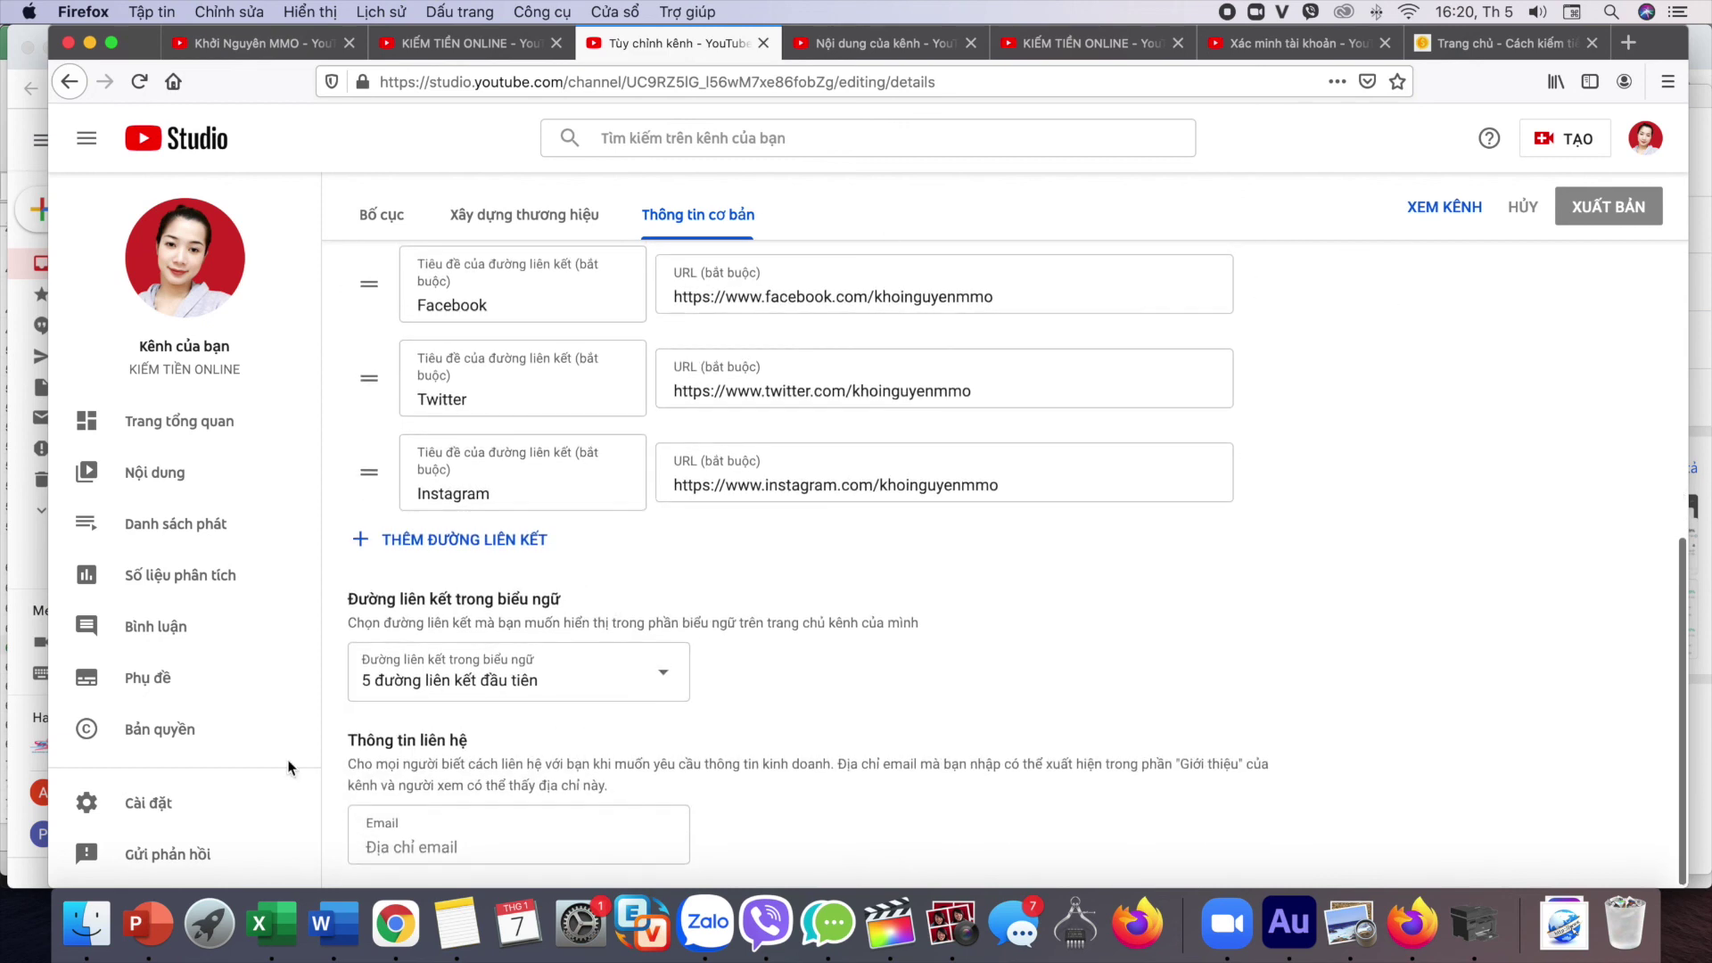
scroll(785, 646, "up", 5)
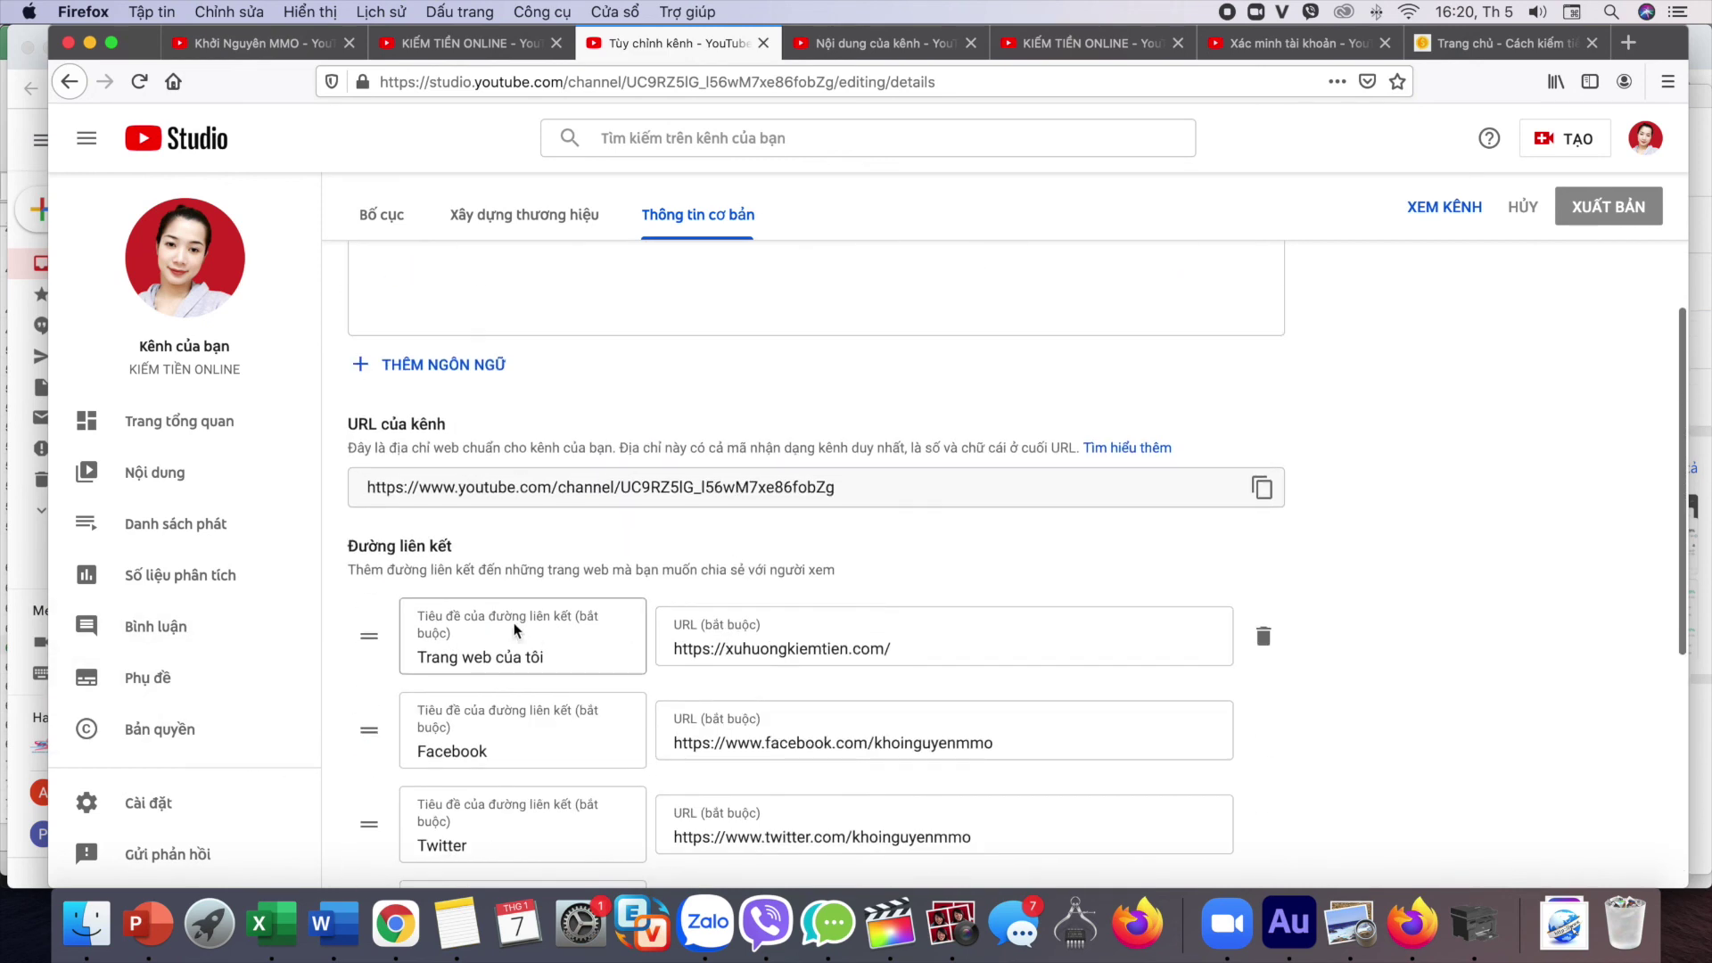
scroll(848, 658, "down", 3)
scroll(848, 659, "down", 2)
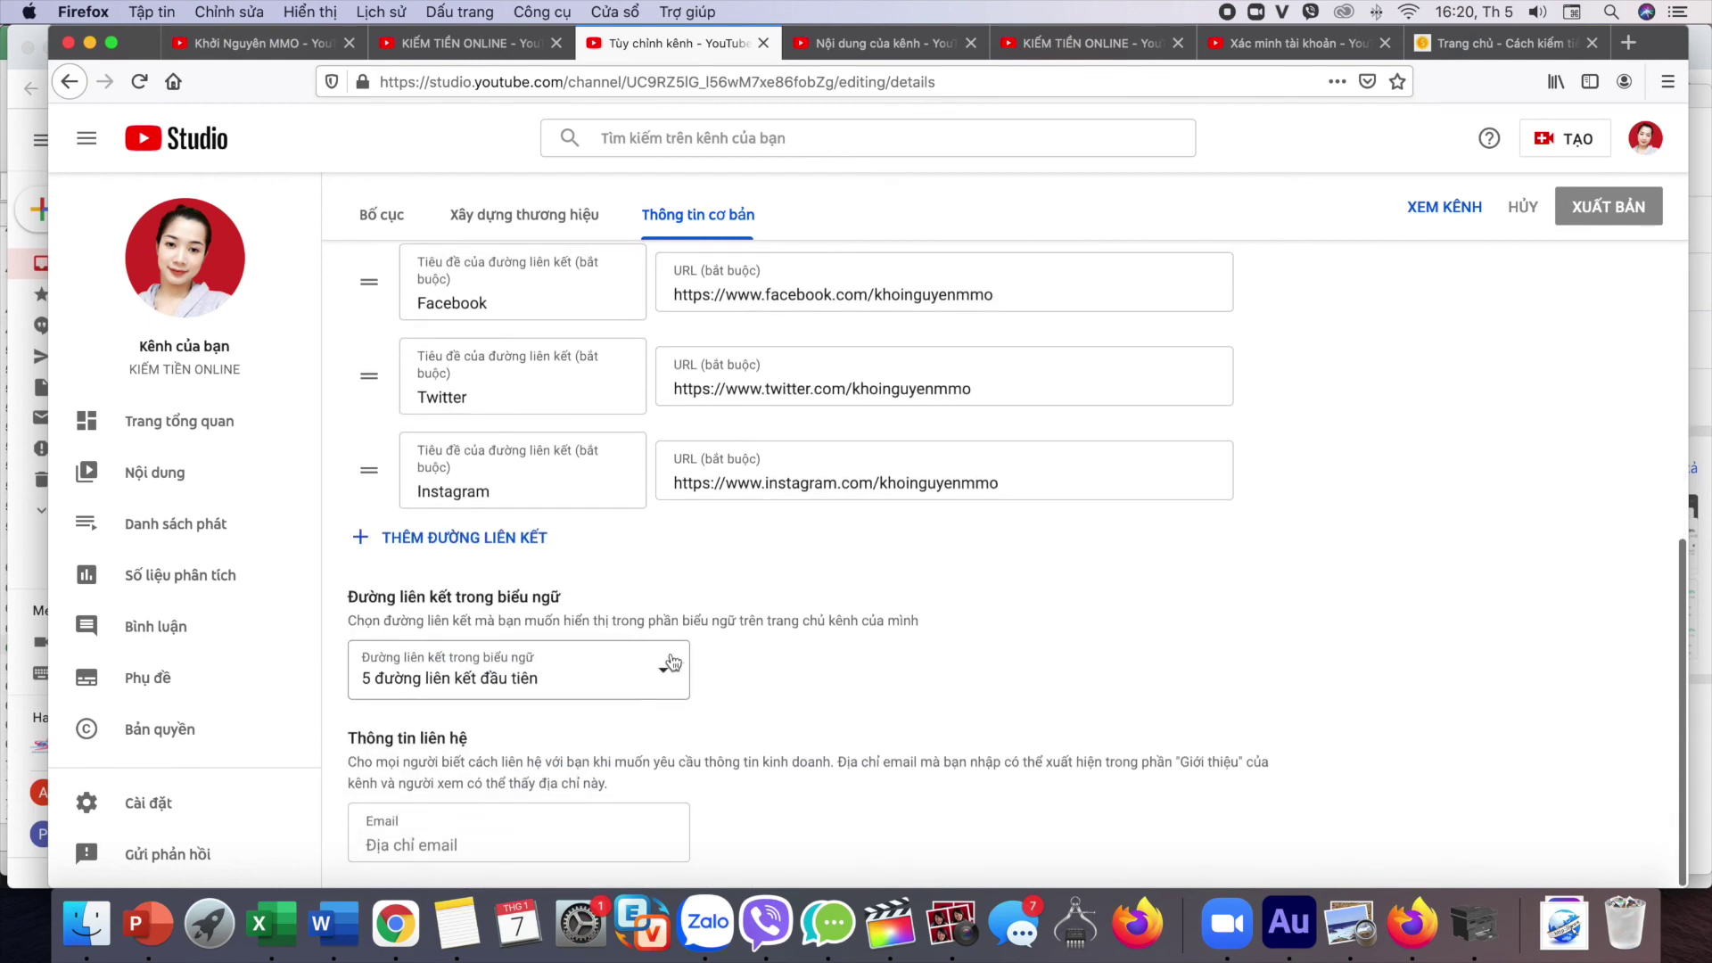
left_click(558, 683)
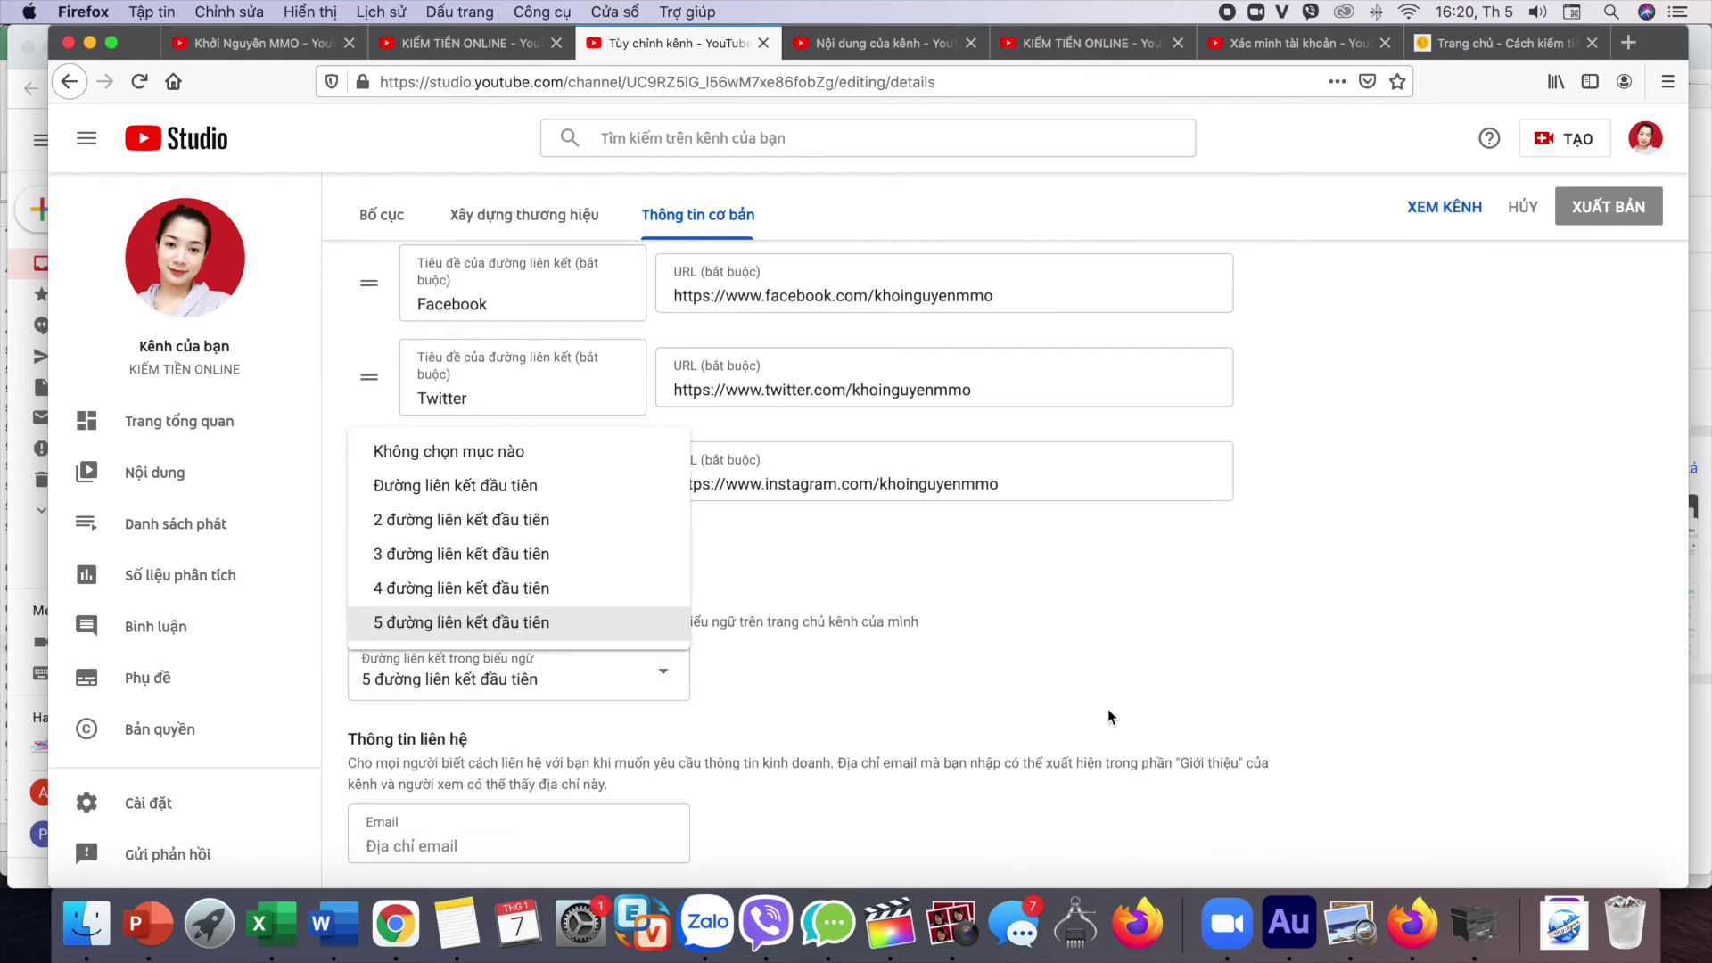
Step: Enter the business contact email and publish the basic information changes
left_click(457, 858)
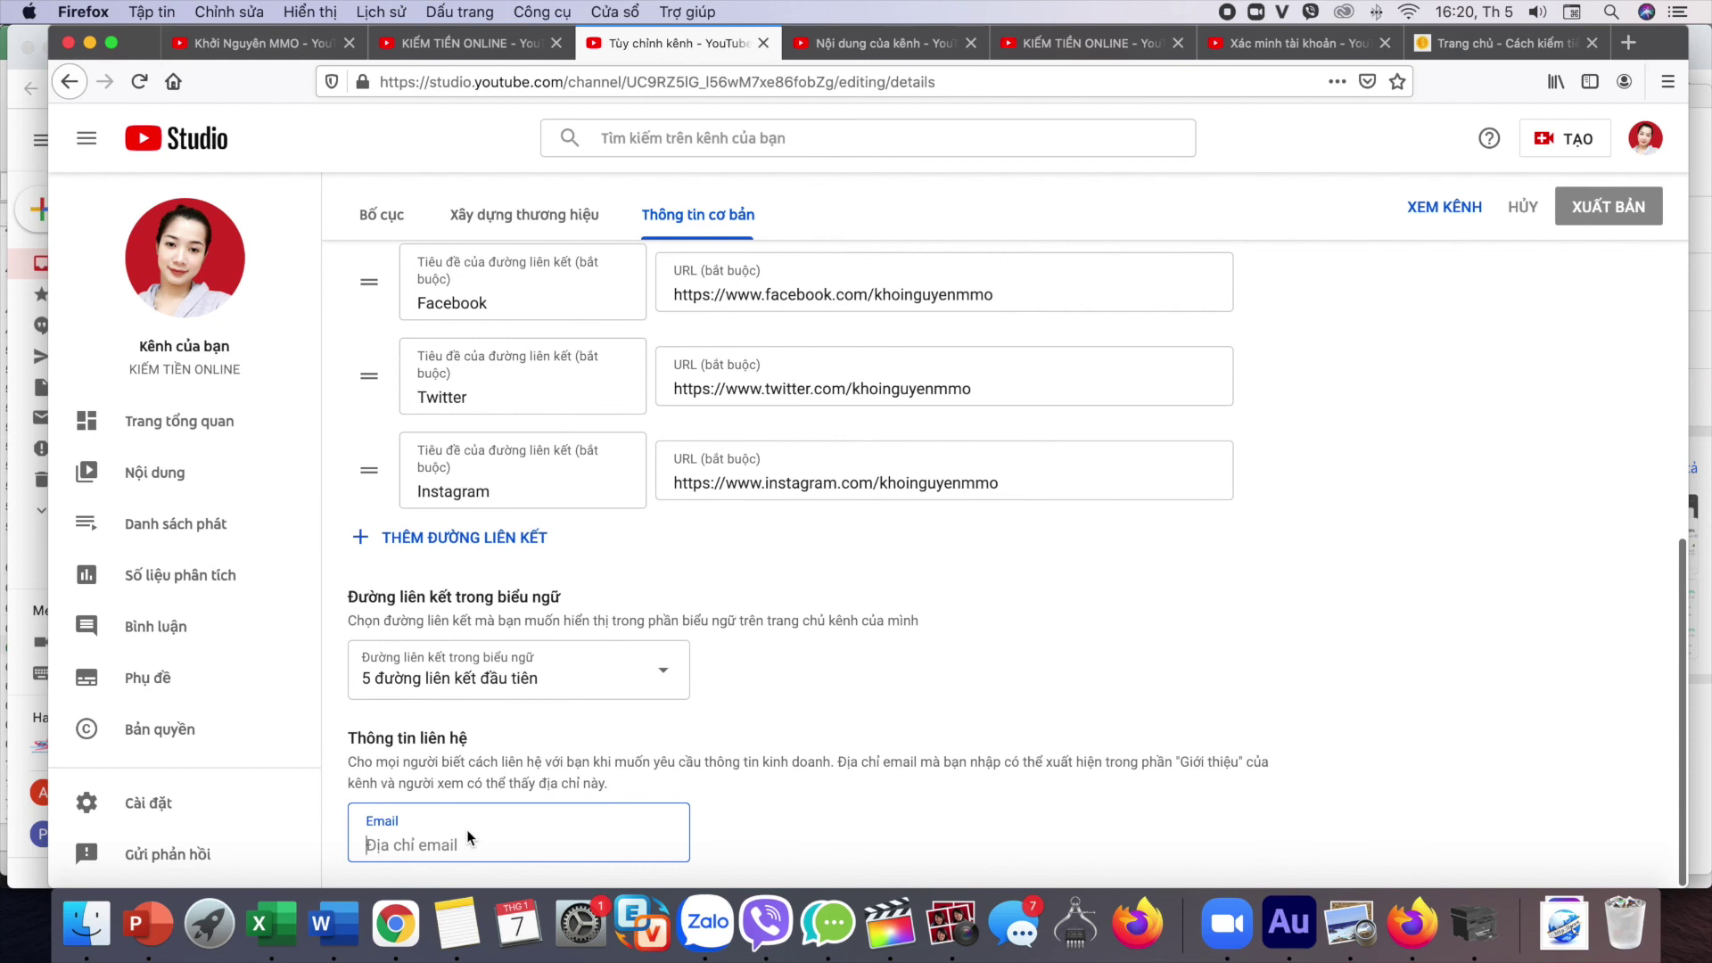
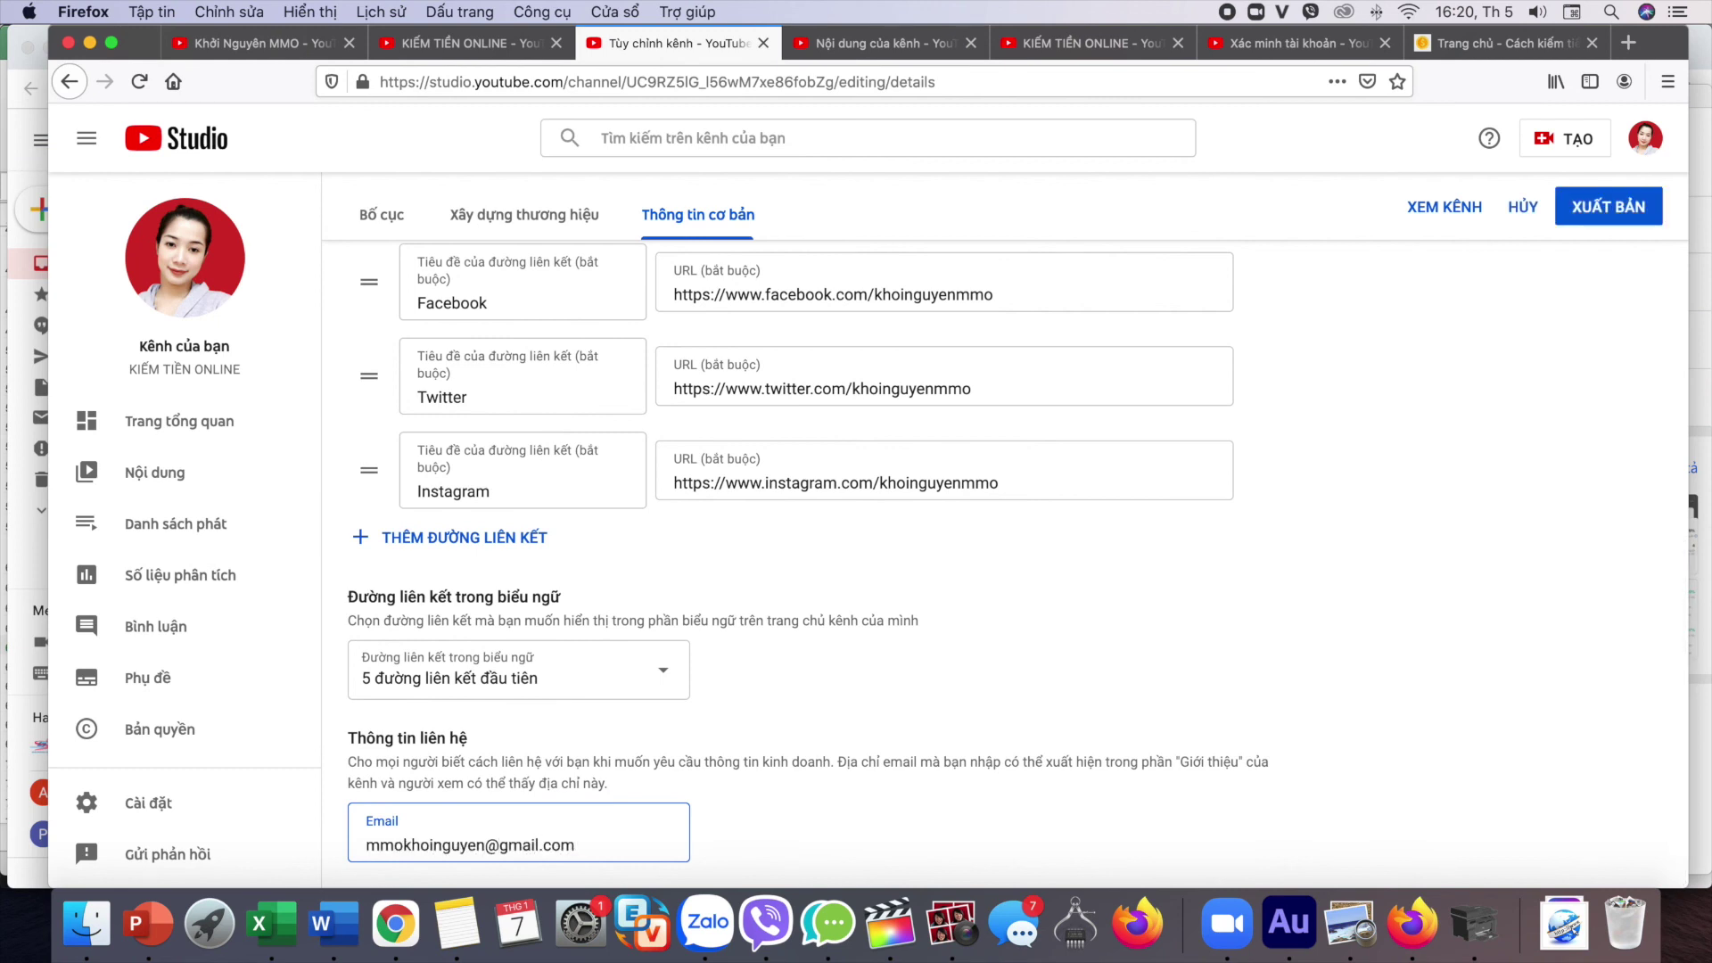
left_click(1585, 207)
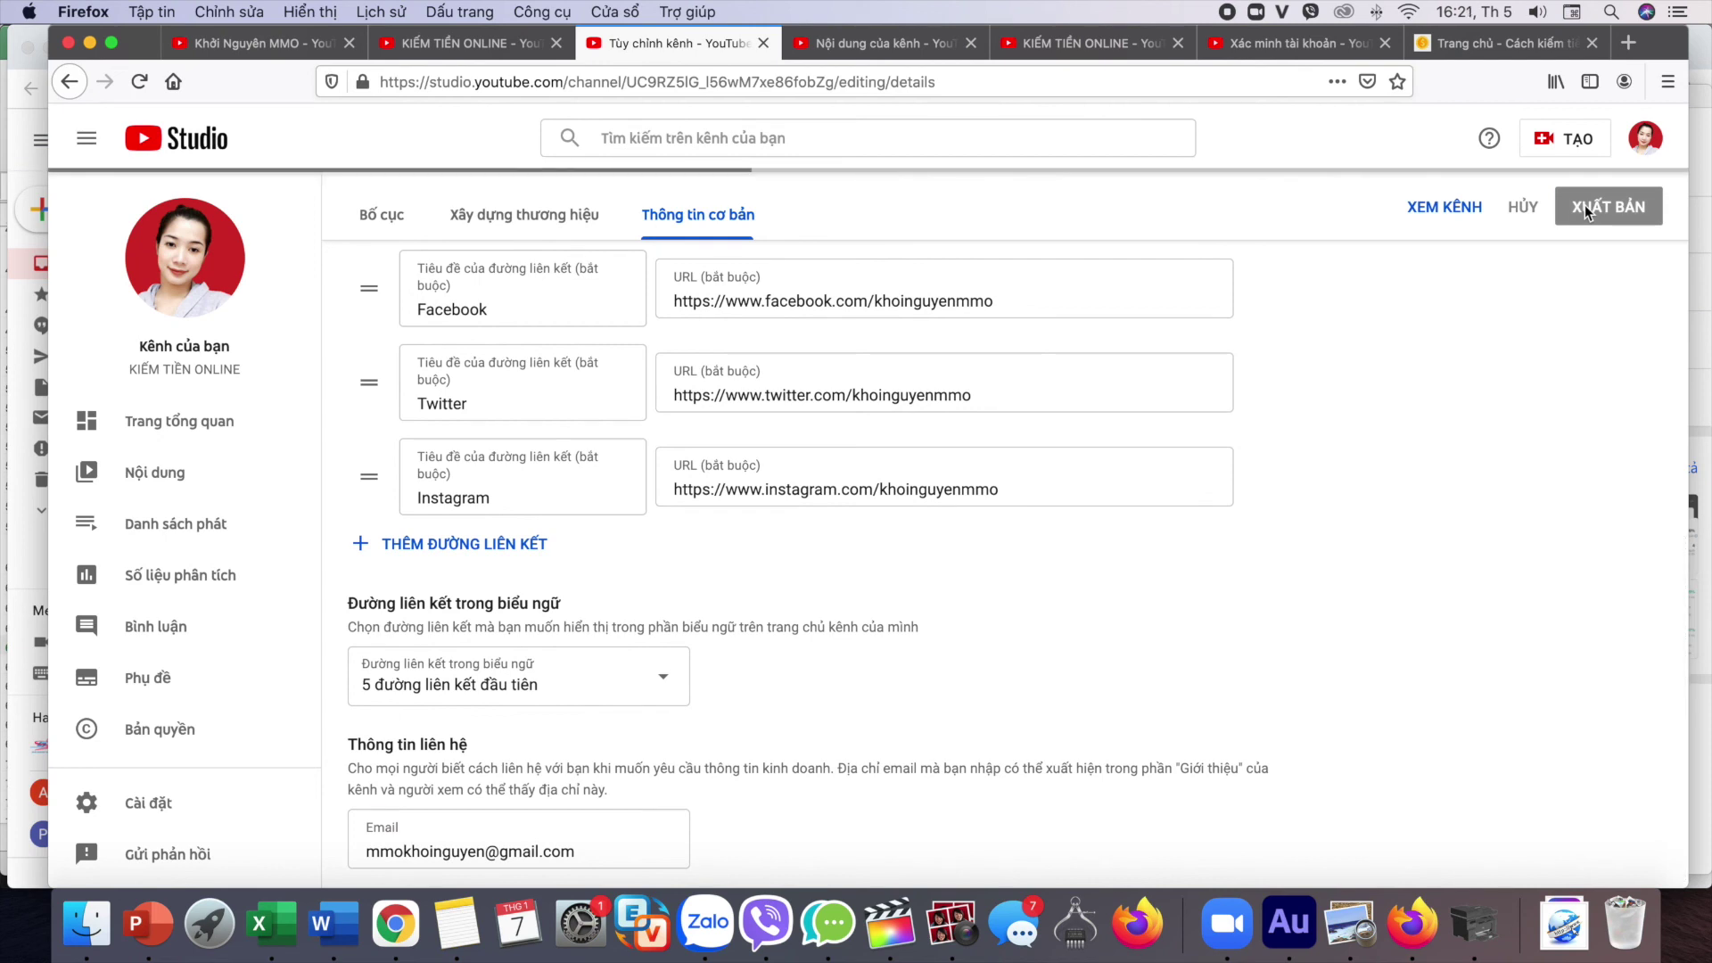
scroll(1008, 435, "up", 1)
scroll(1009, 435, "up", 2)
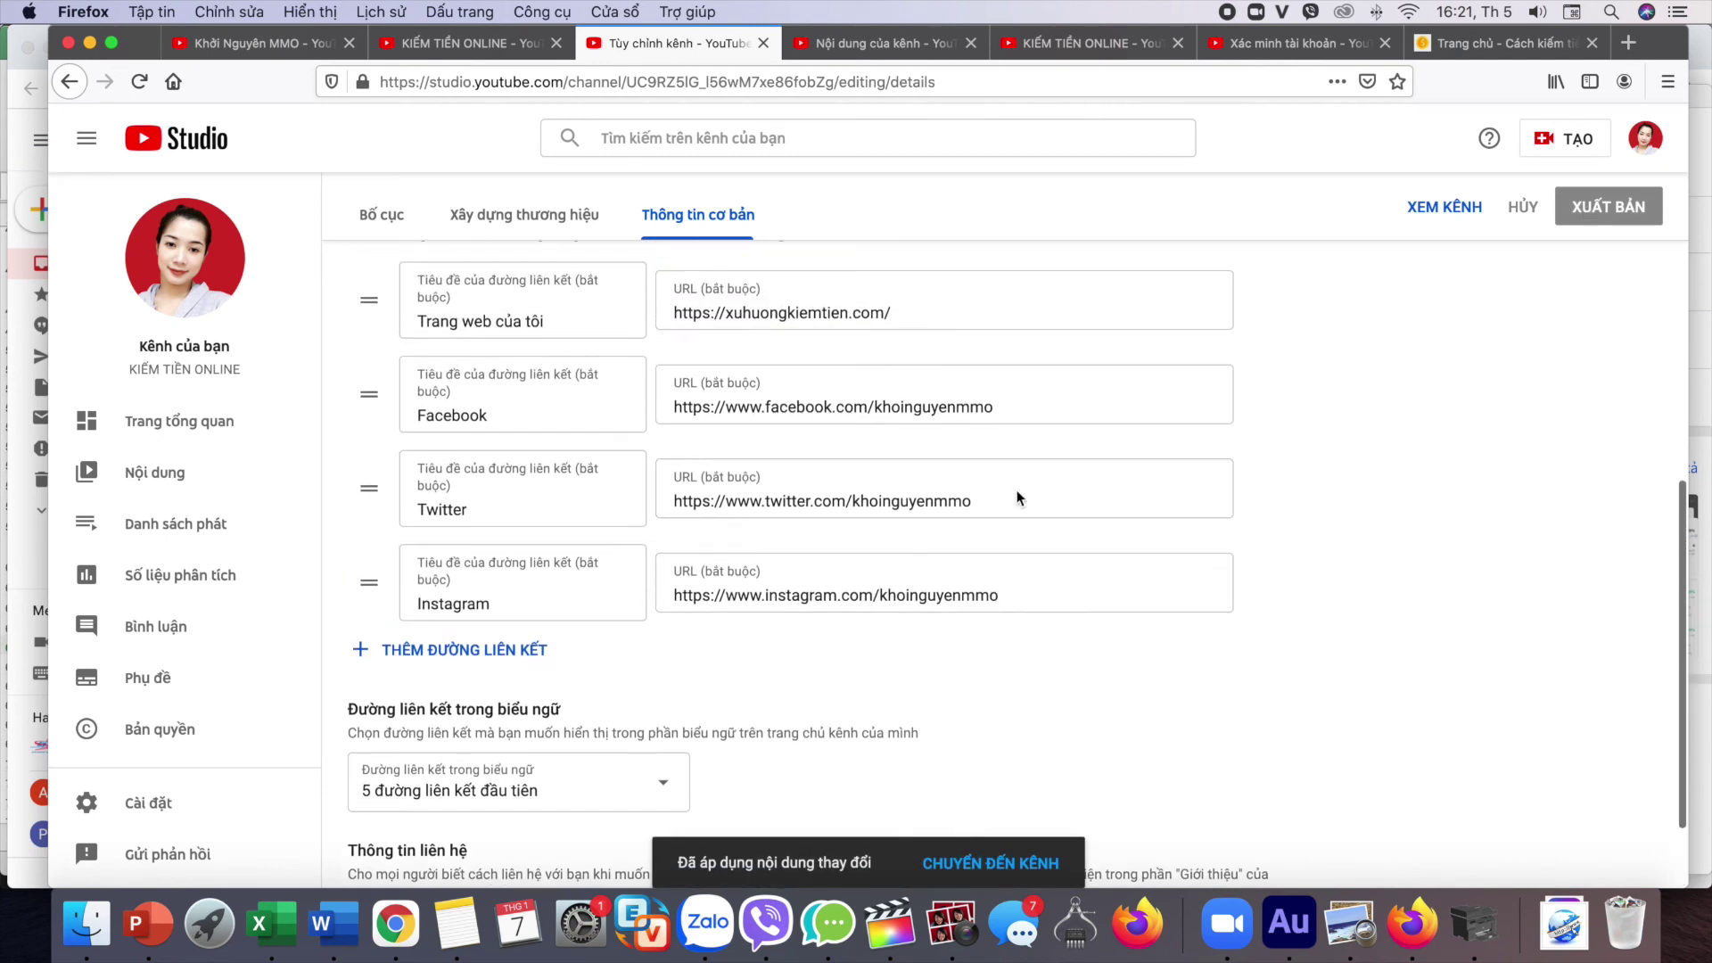
left_click(971, 865)
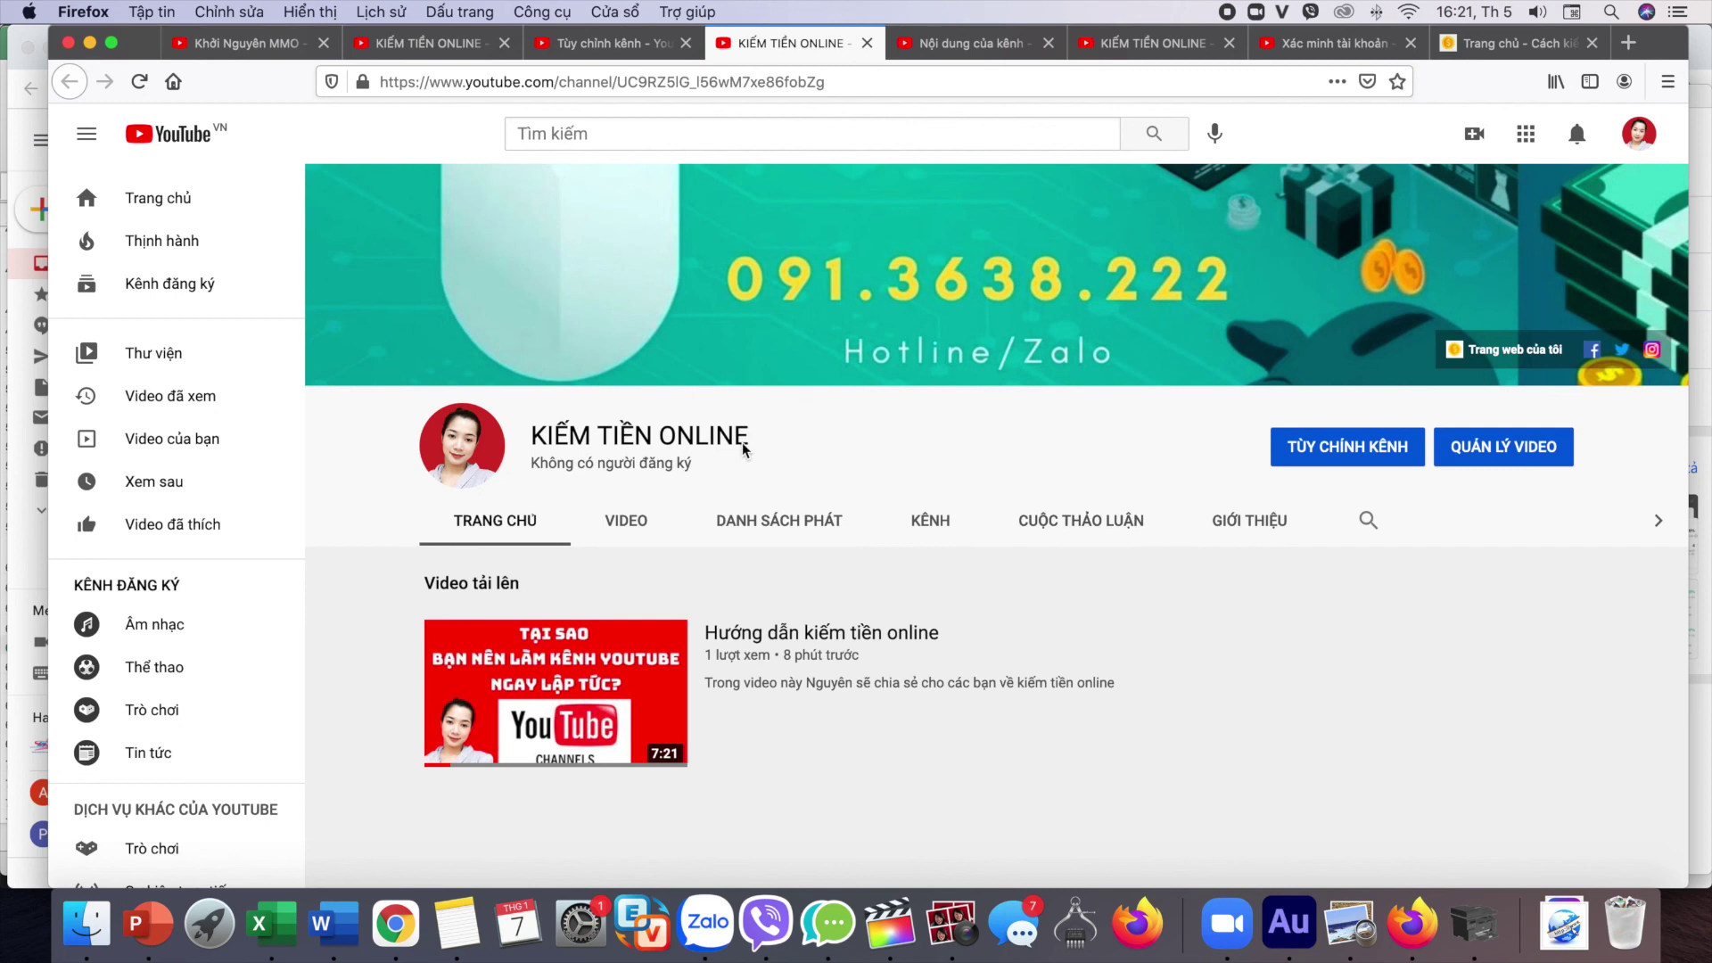
Step: On the channel's GIỚI THIỆU page, reveal the business contact email and check the links
mouse_move(546, 635)
scroll(546, 635, "down", 1)
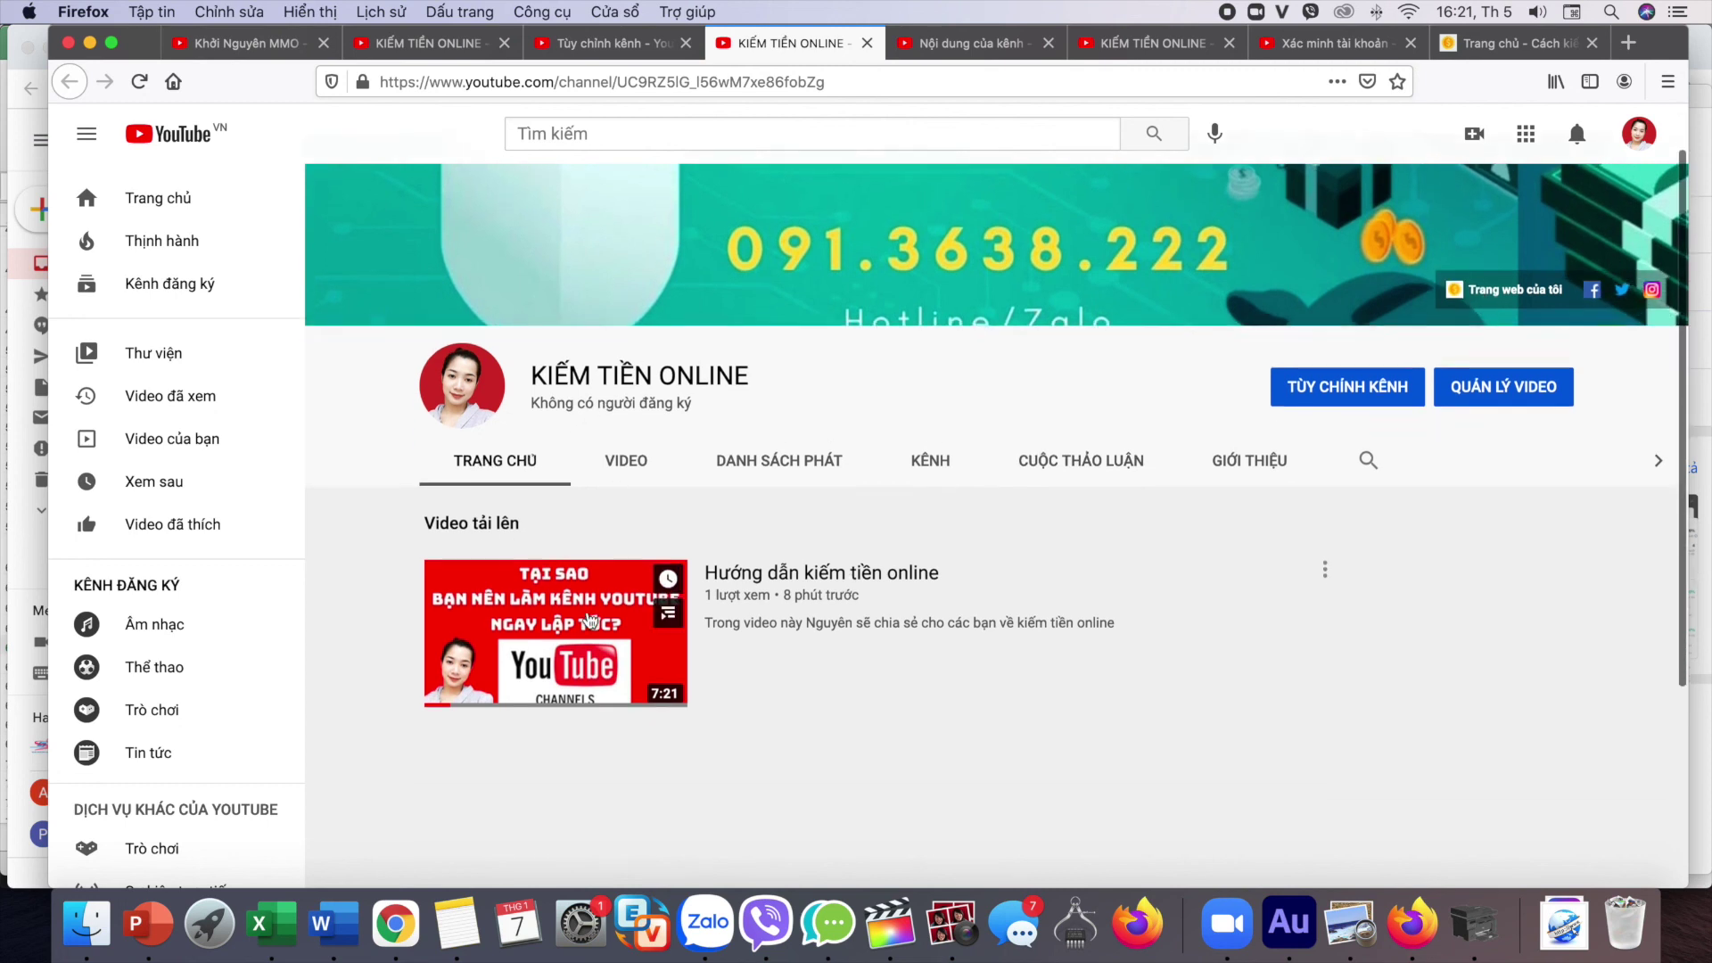
left_click(1250, 460)
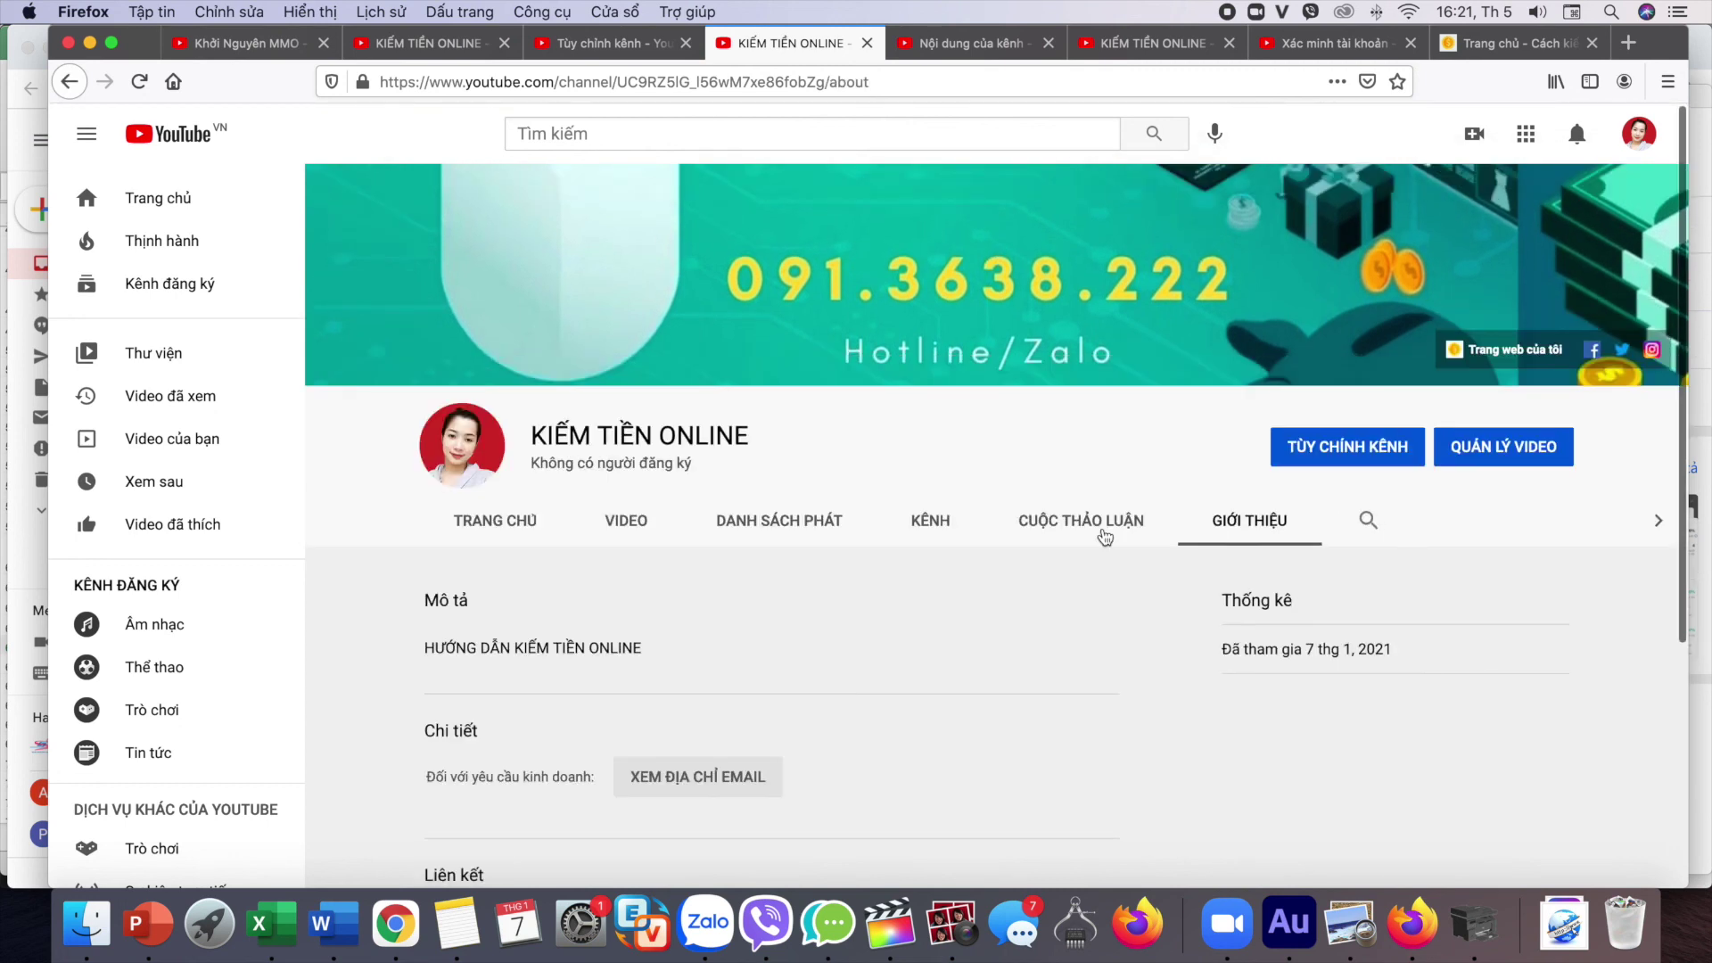
scroll(1108, 535, "down", 2)
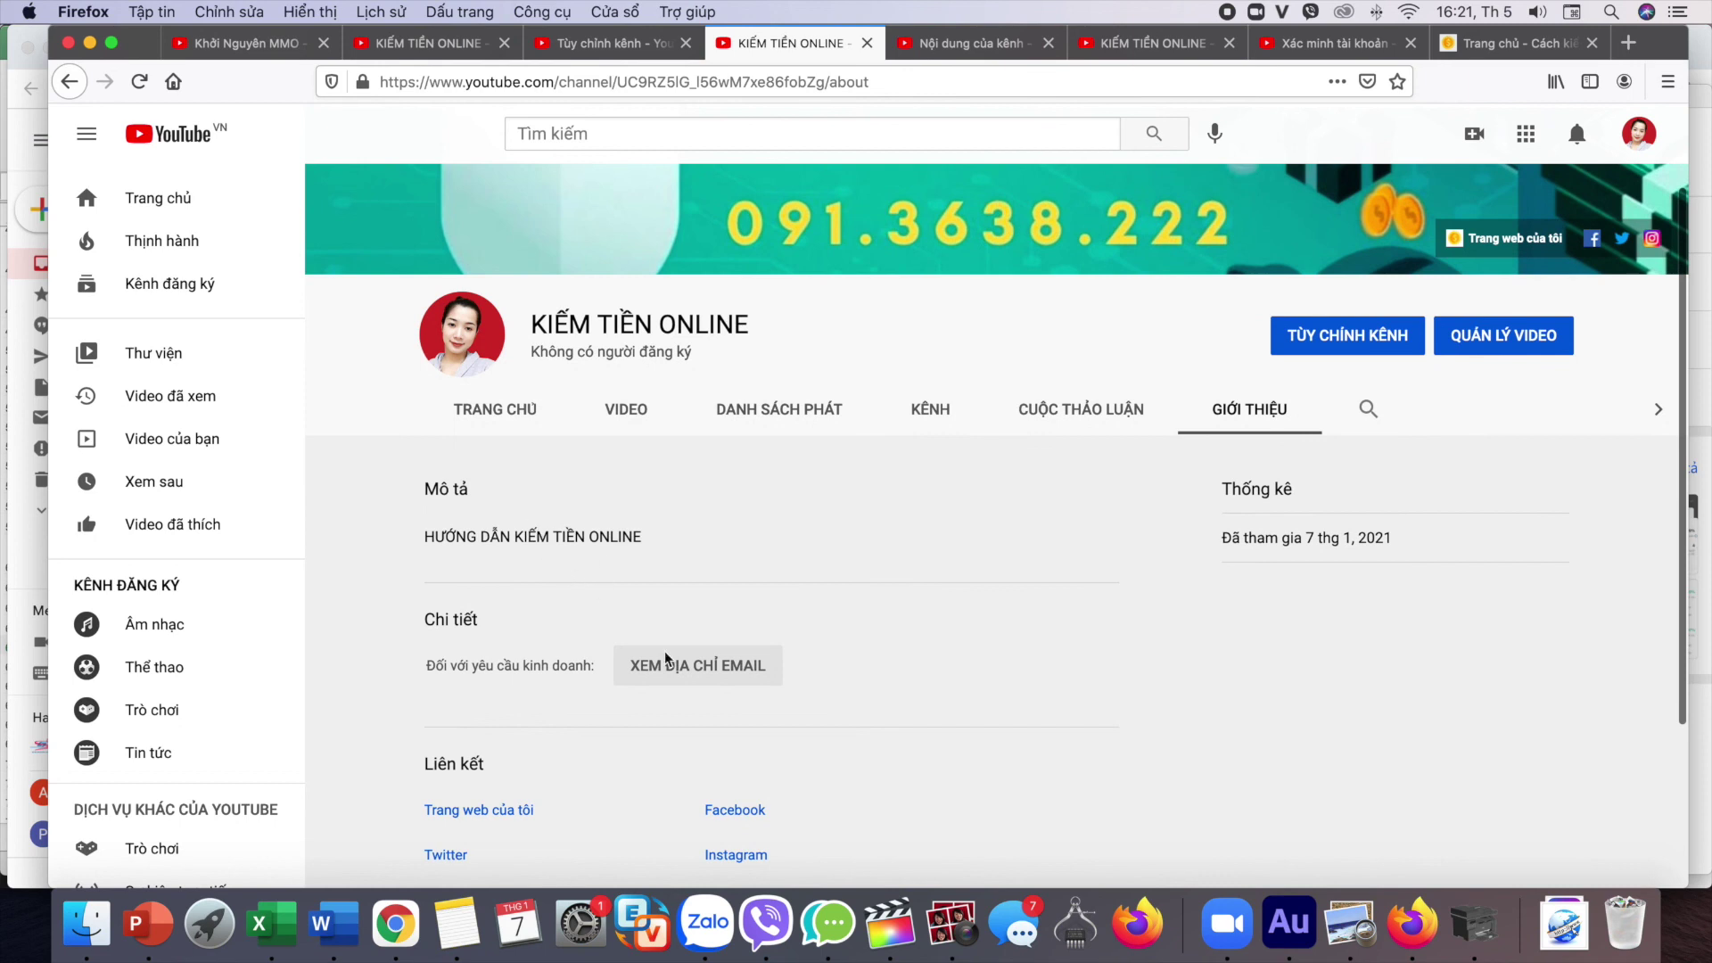
scroll(669, 667, "down", 1)
left_click(675, 595)
Step: Go back to the YouTube Studio dashboard through the account menu
scroll(520, 459, "up", 1)
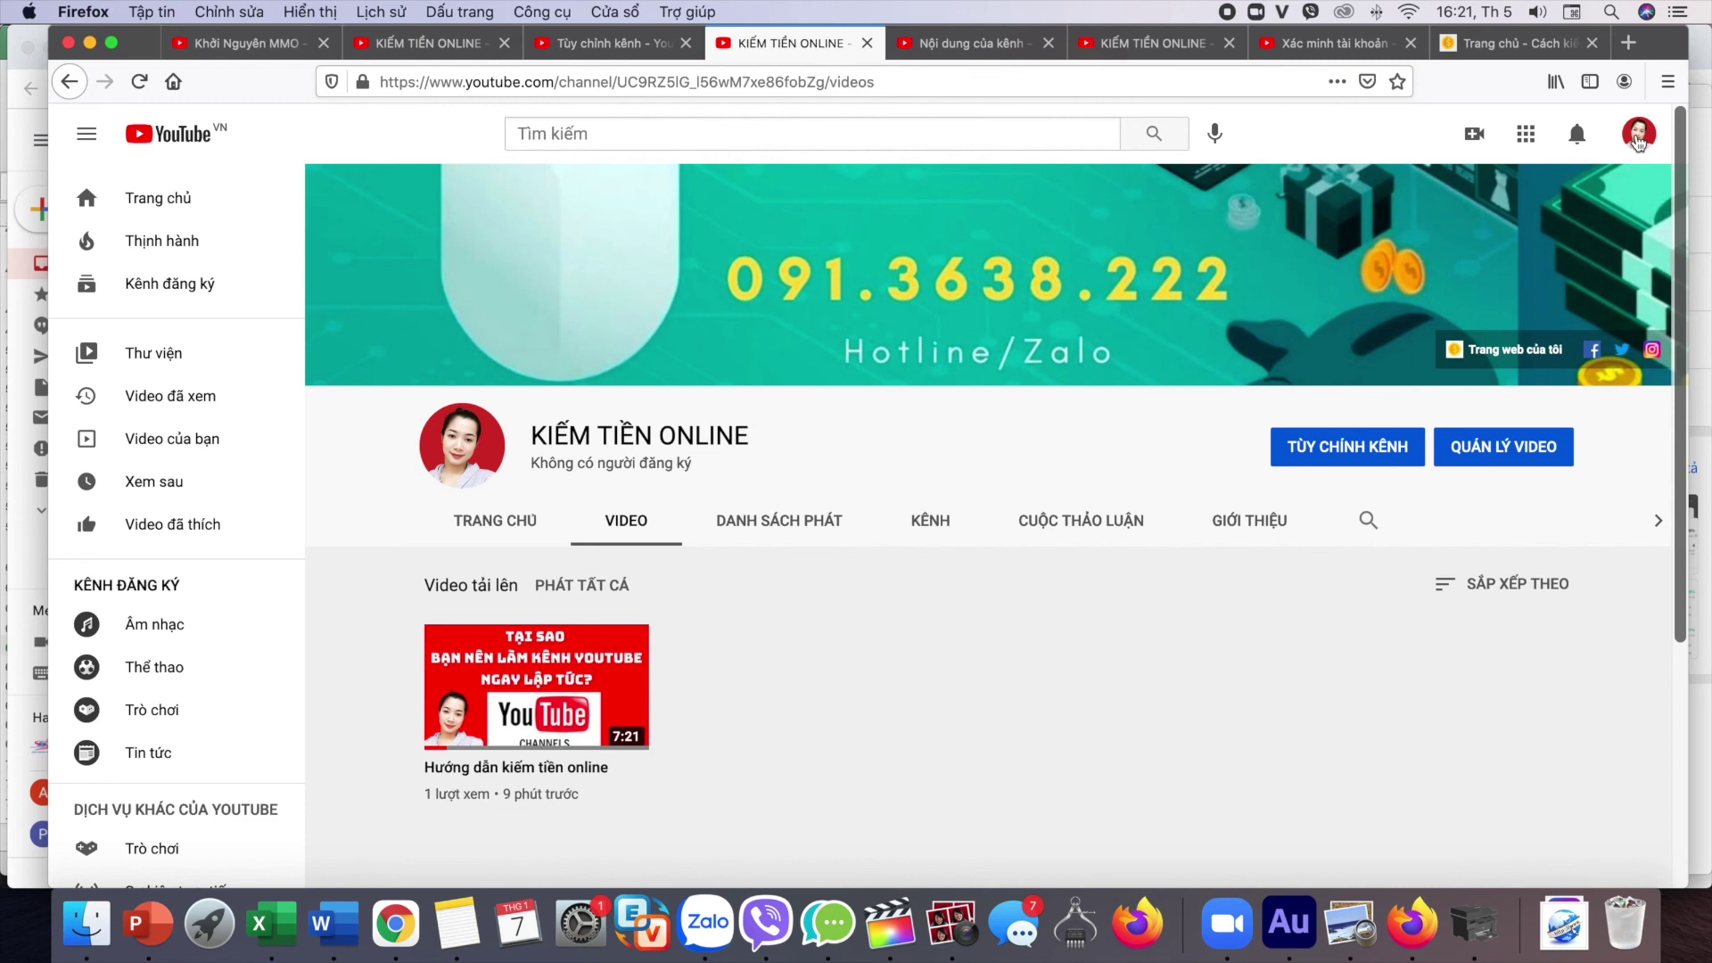
left_click(1639, 138)
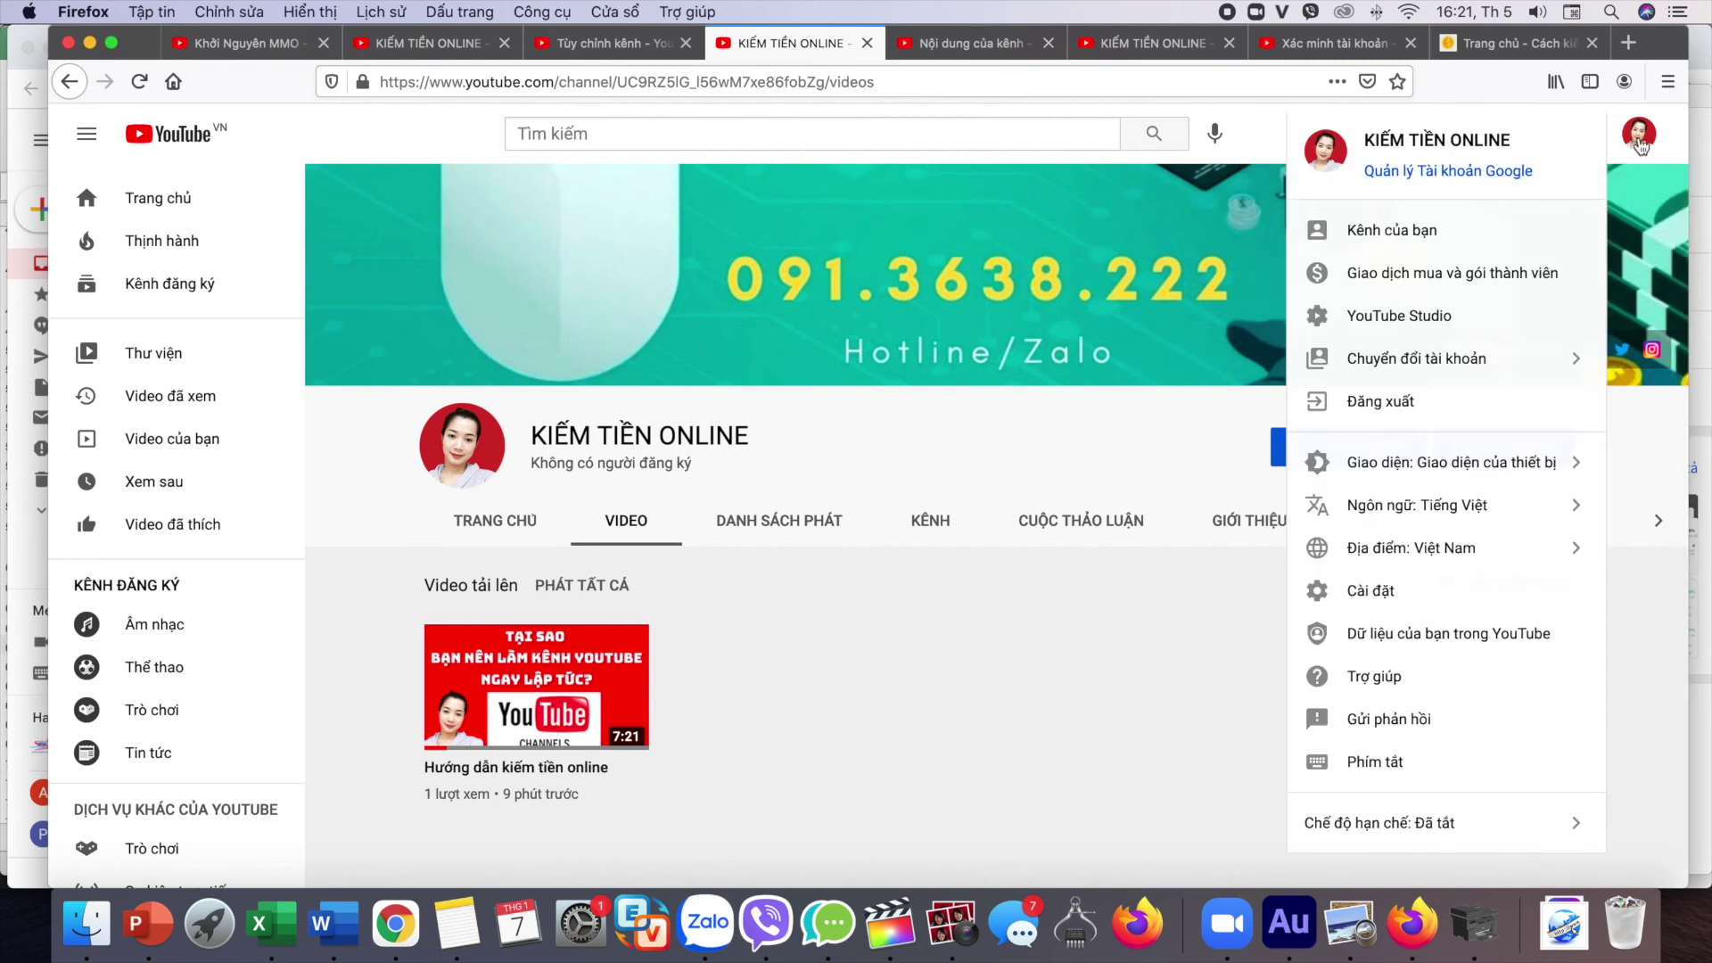
left_click(1399, 318)
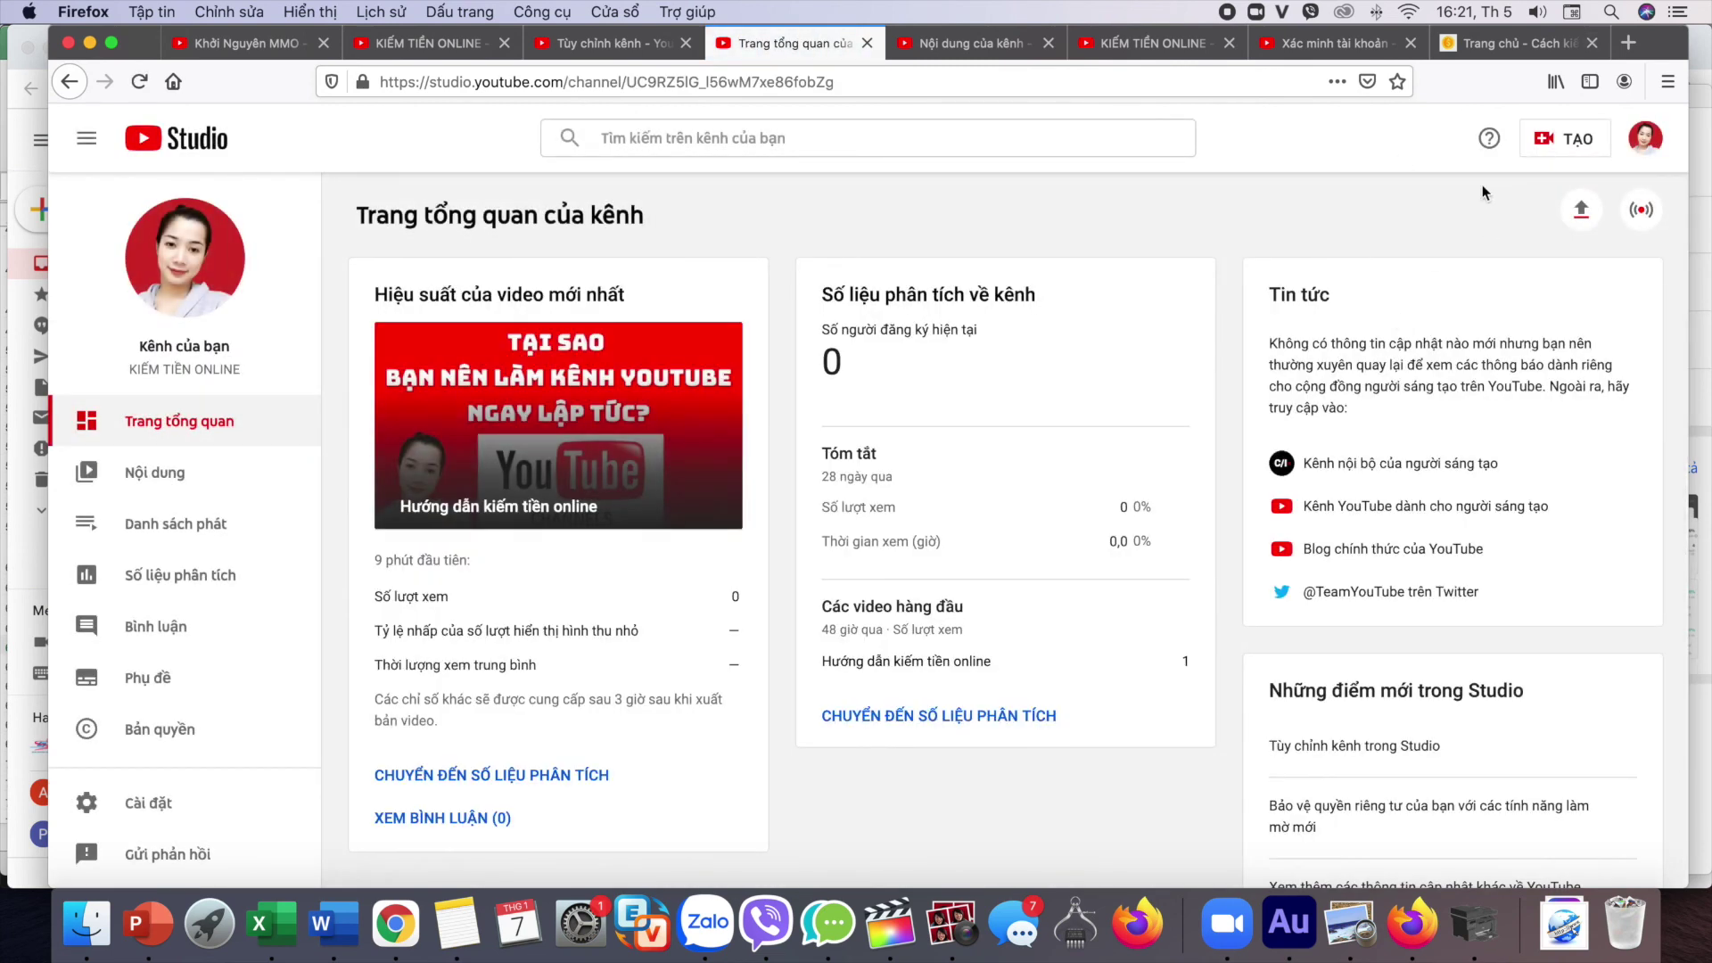
left_click(1566, 142)
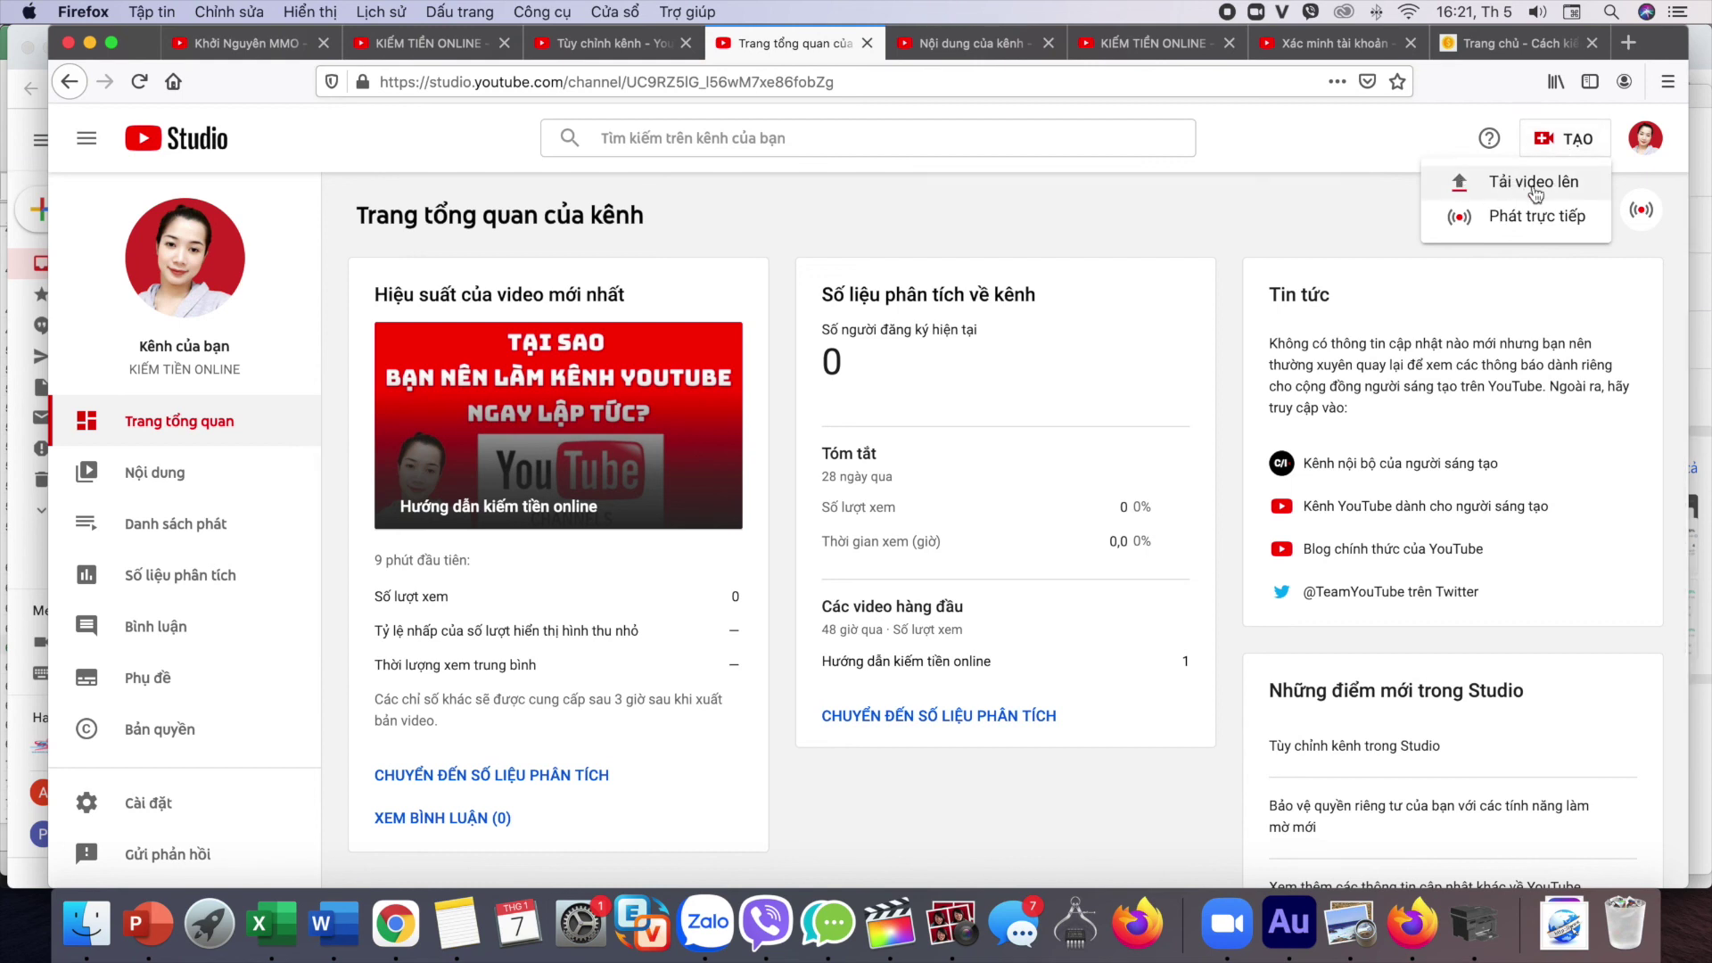
left_click(1507, 185)
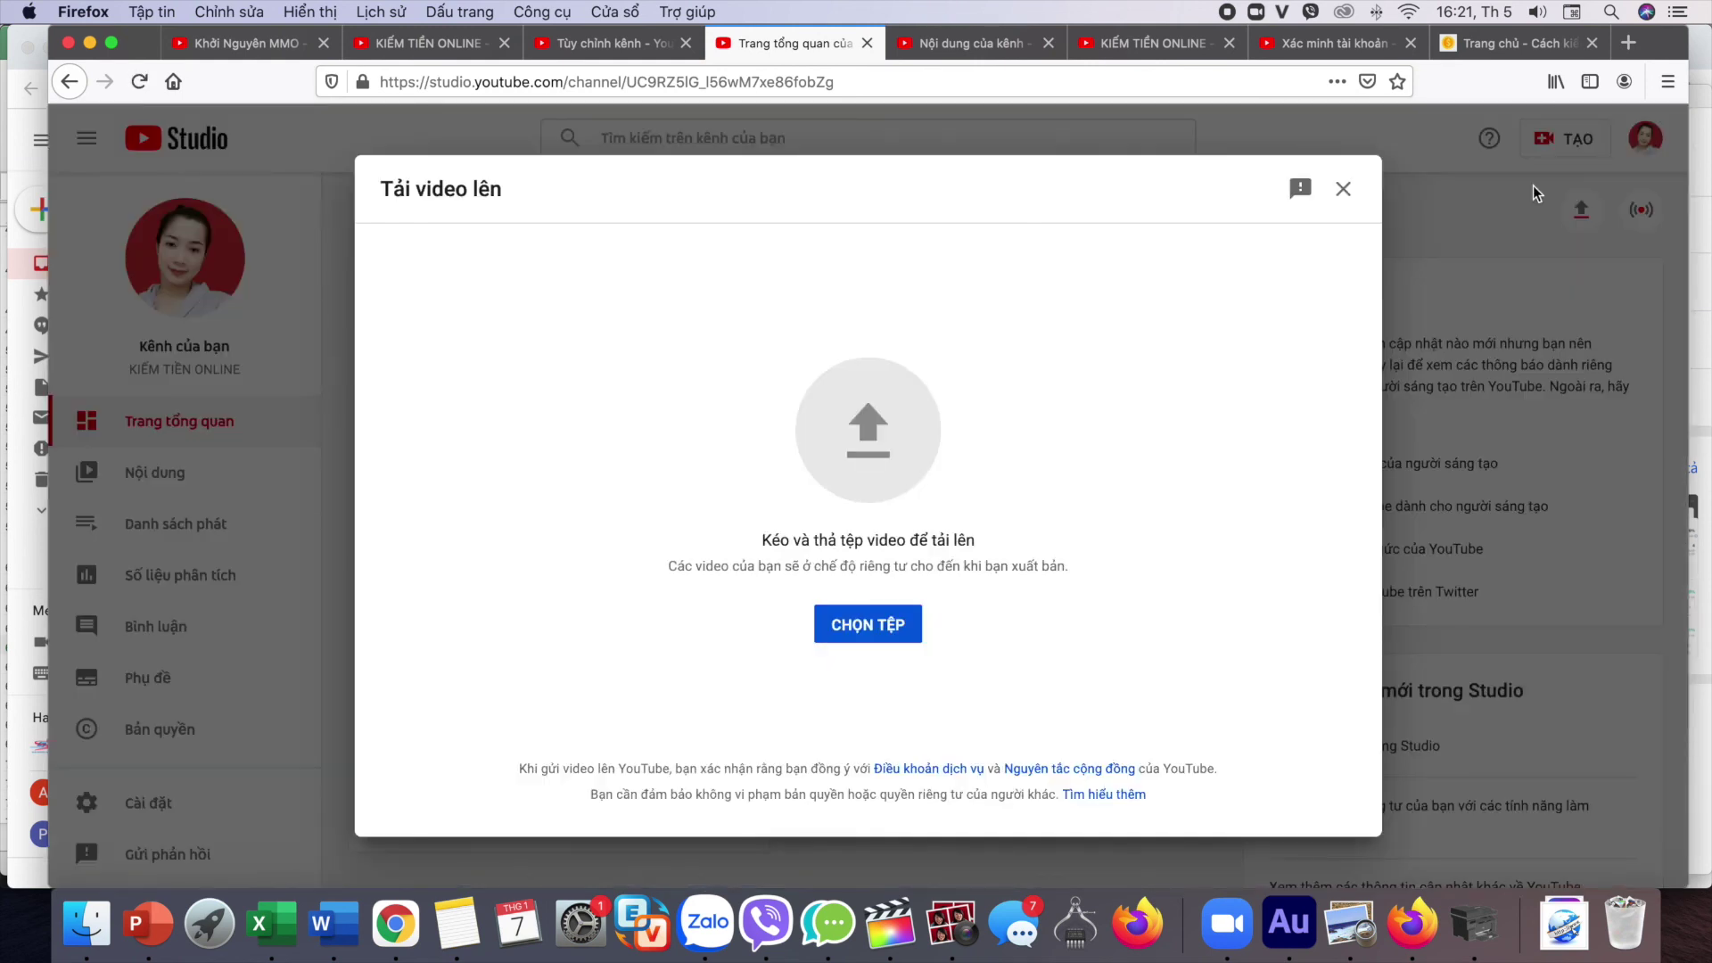
left_click(864, 628)
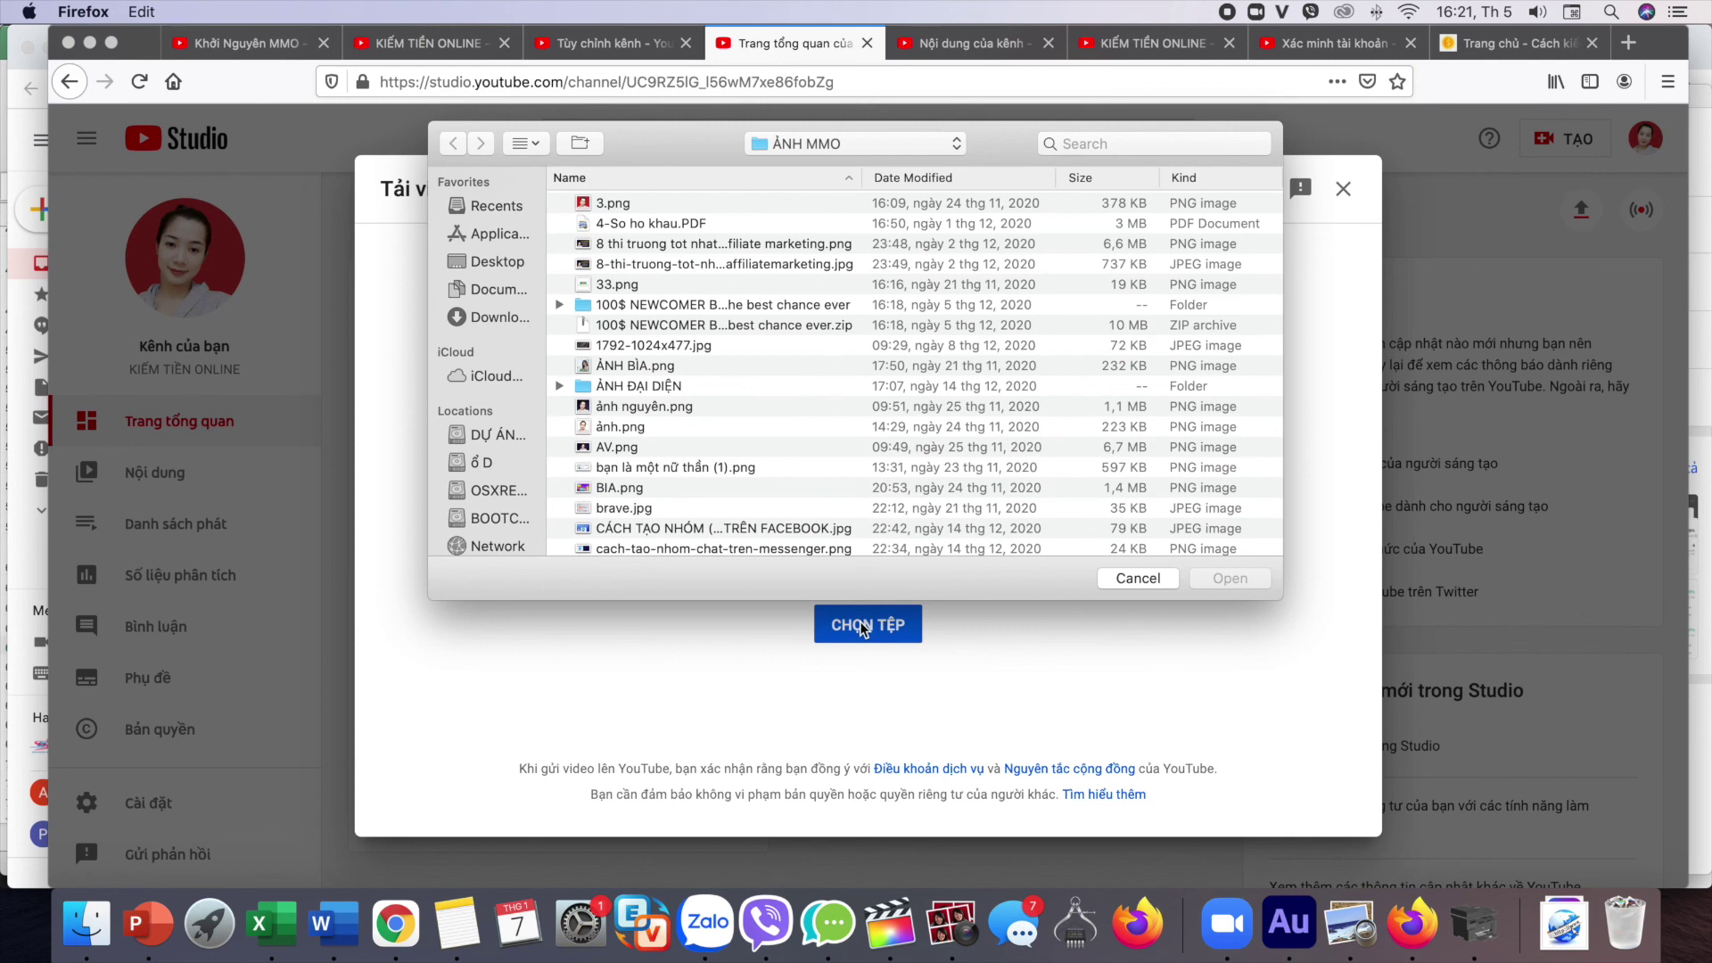
left_click(1134, 584)
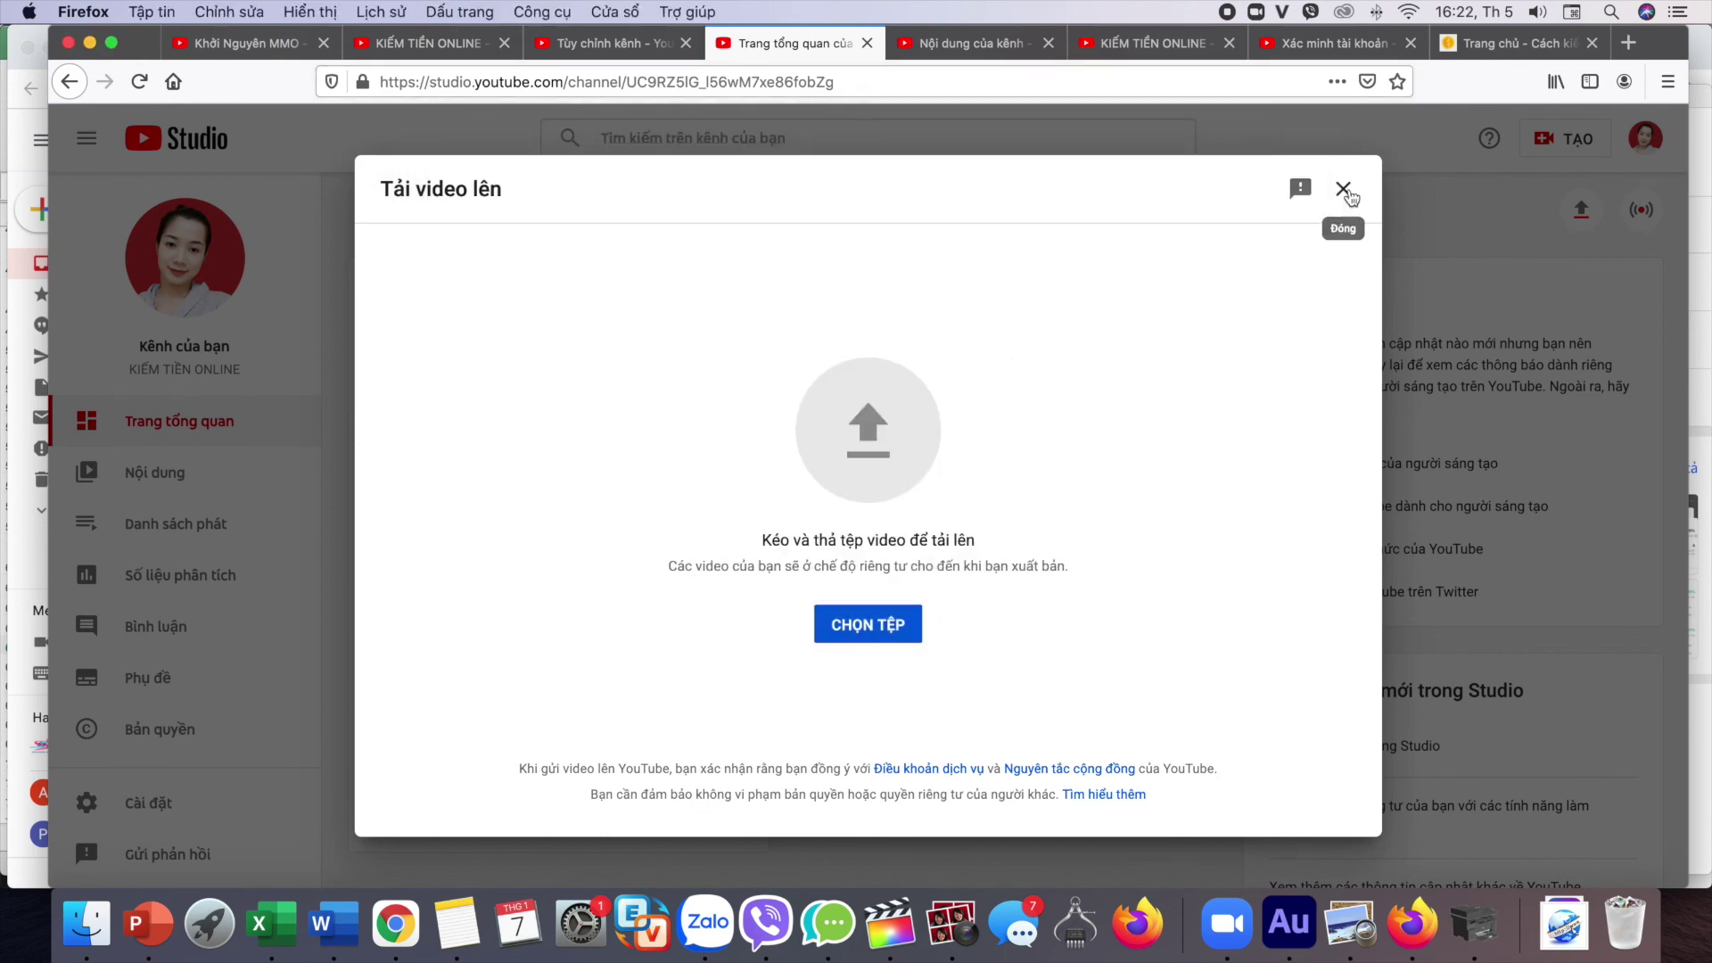
left_click(1344, 190)
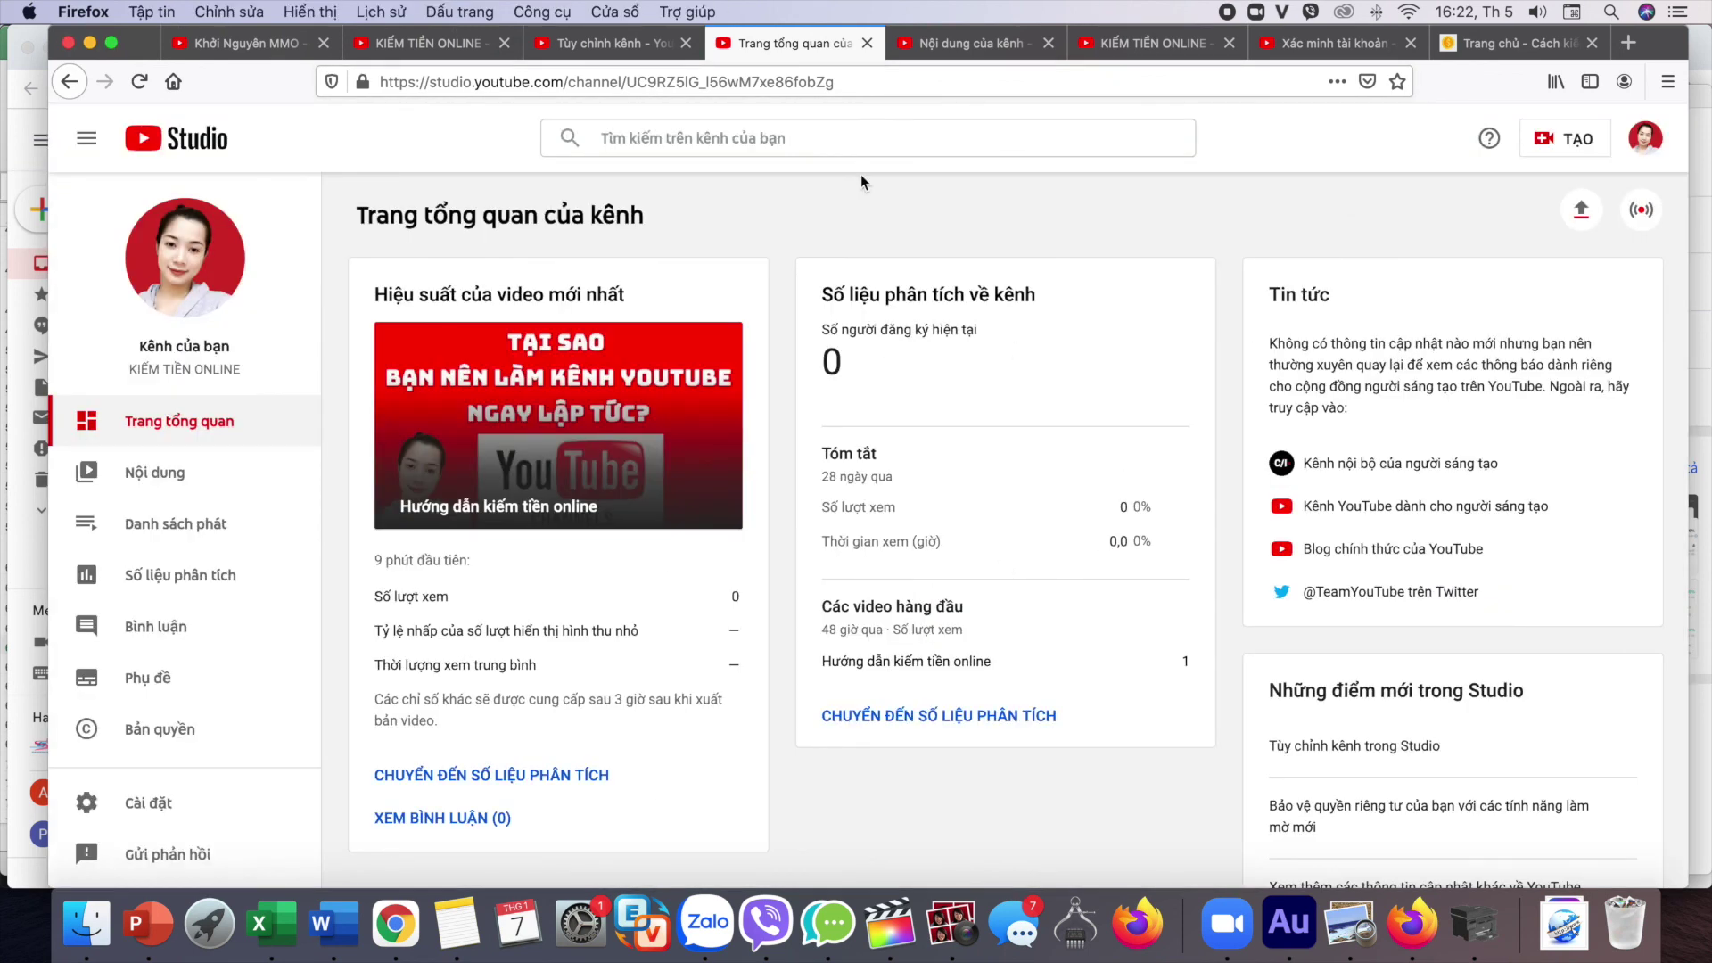